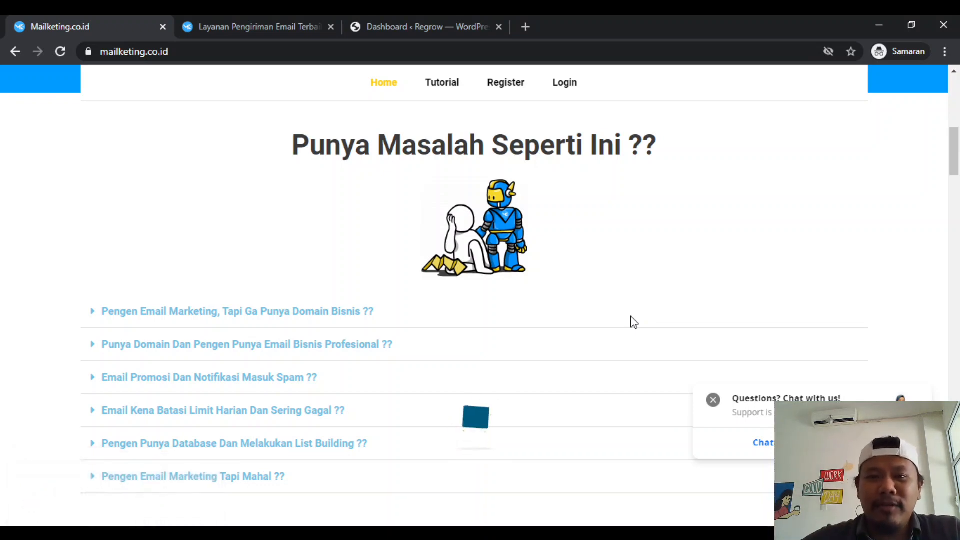
- Look through the Mailketing landing page, from the problem list and app integrations to the customer testimonials
scroll(631, 317, "up", 9)
scroll(631, 317, "down", 7)
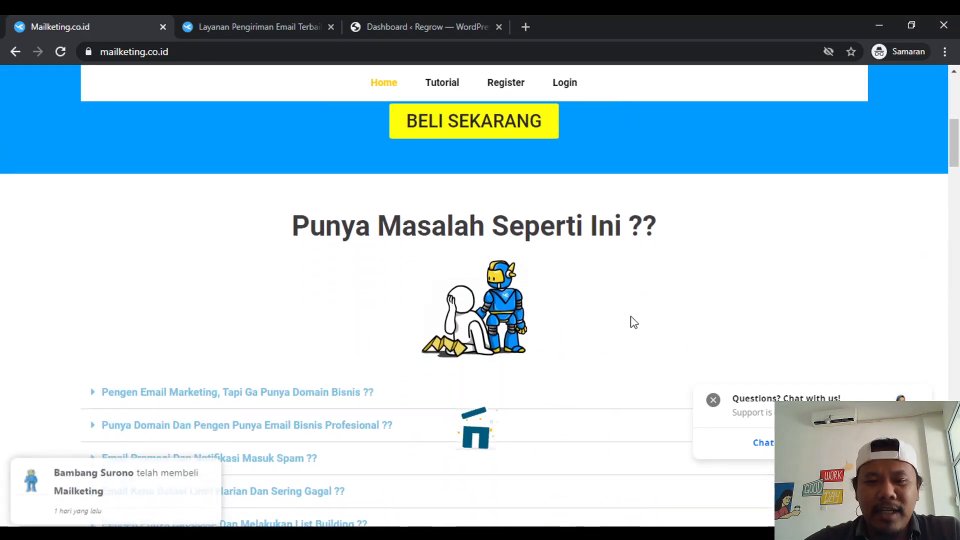
scroll(631, 317, "up", 4)
scroll(631, 317, "down", 1)
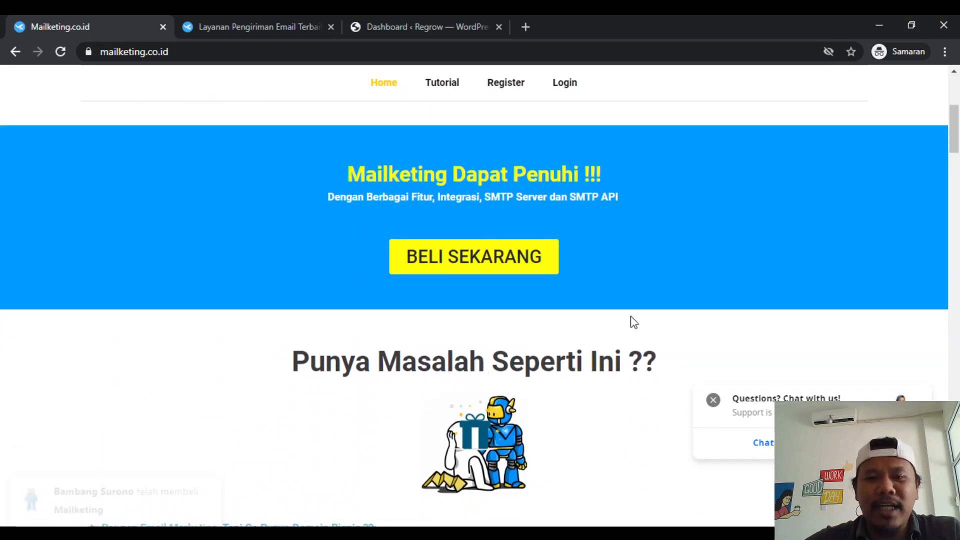
scroll(631, 317, "up", 2)
scroll(631, 317, "down", 1)
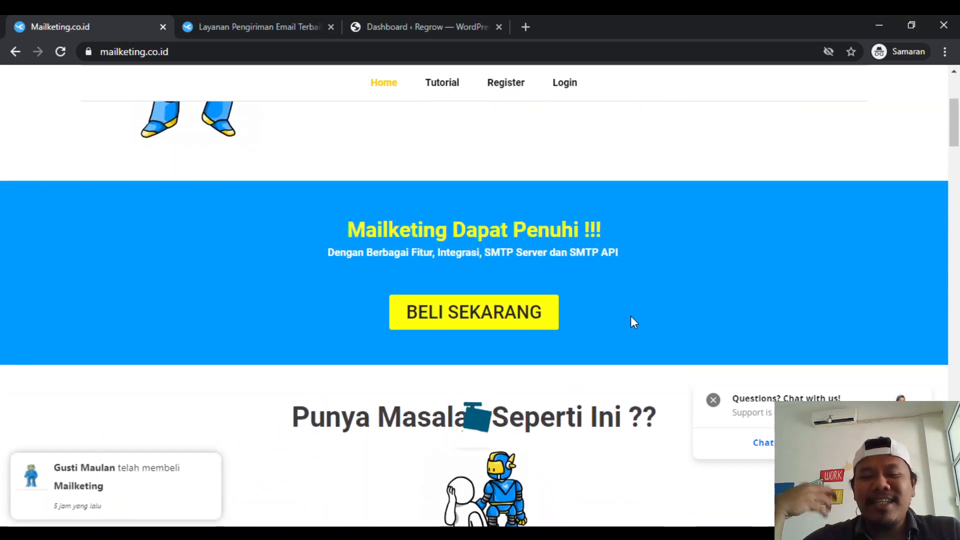
scroll(631, 317, "down", 1)
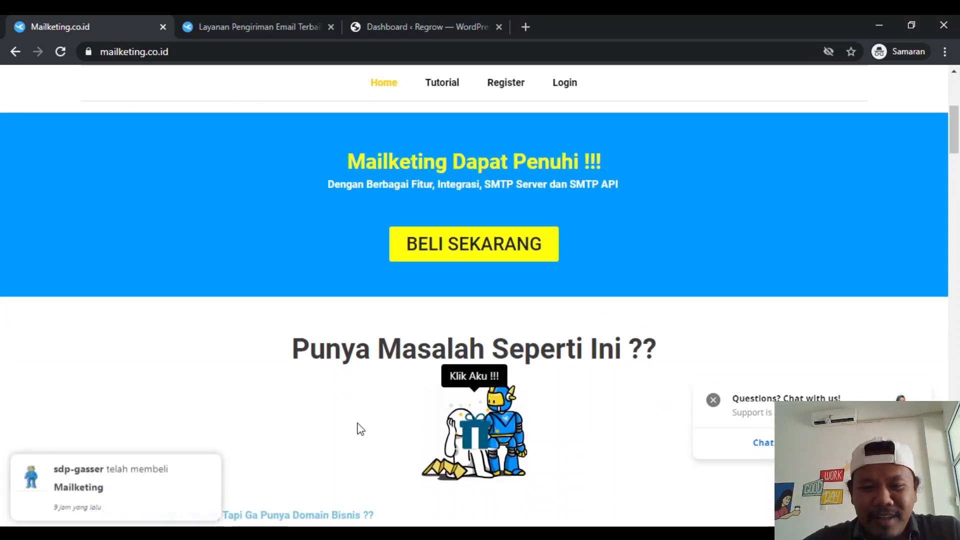
scroll(358, 429, "down", 1)
scroll(358, 429, "down", 15)
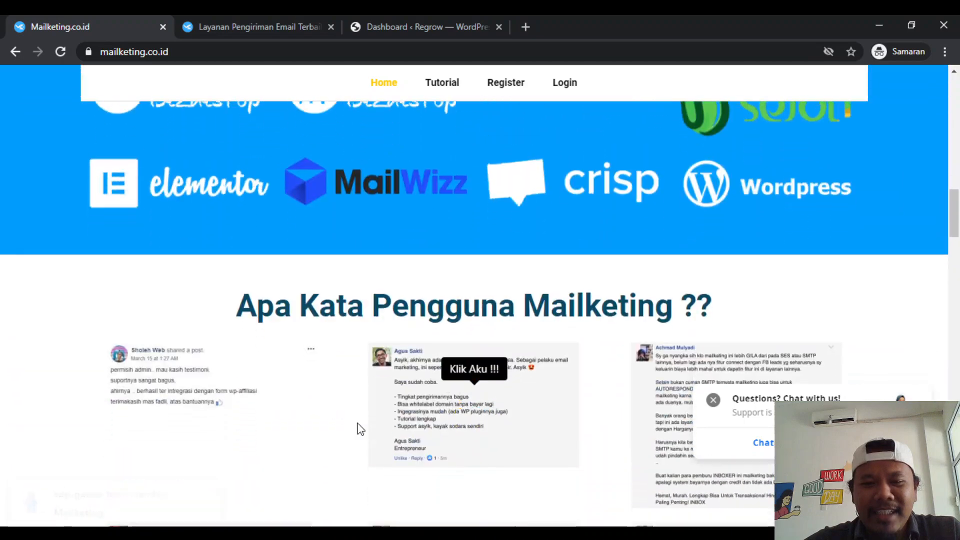
scroll(360, 429, "down", 4)
scroll(360, 429, "up", 15)
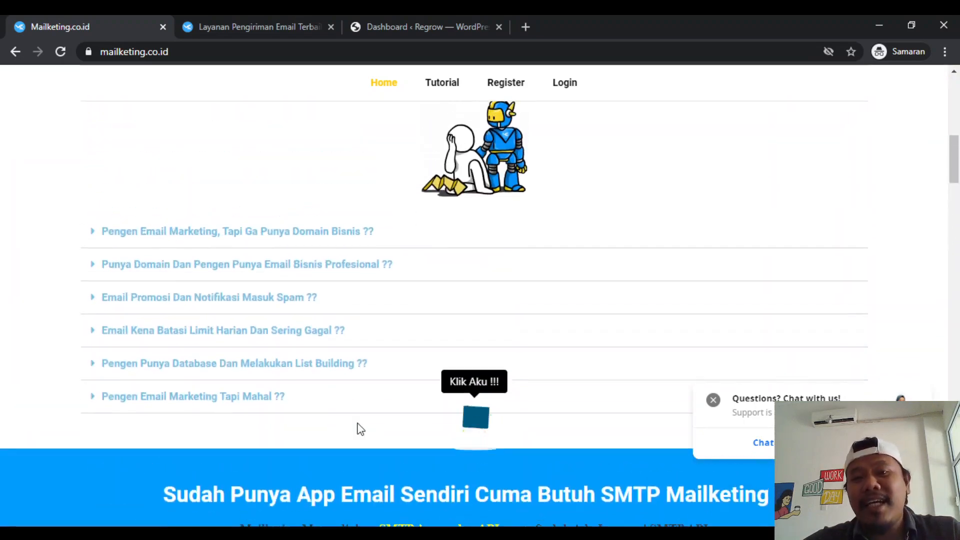
scroll(360, 429, "up", 3)
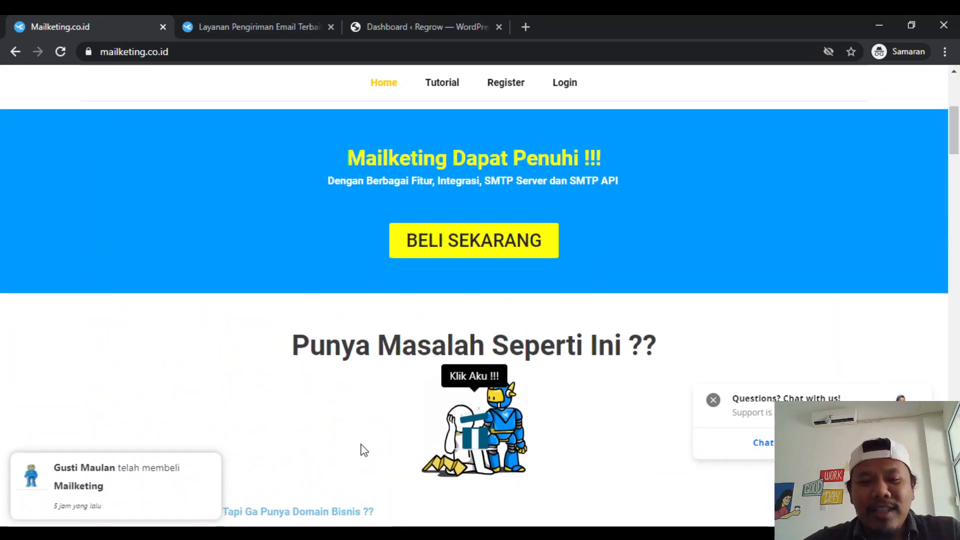
scroll(360, 429, "down", 5)
scroll(361, 443, "down", 5)
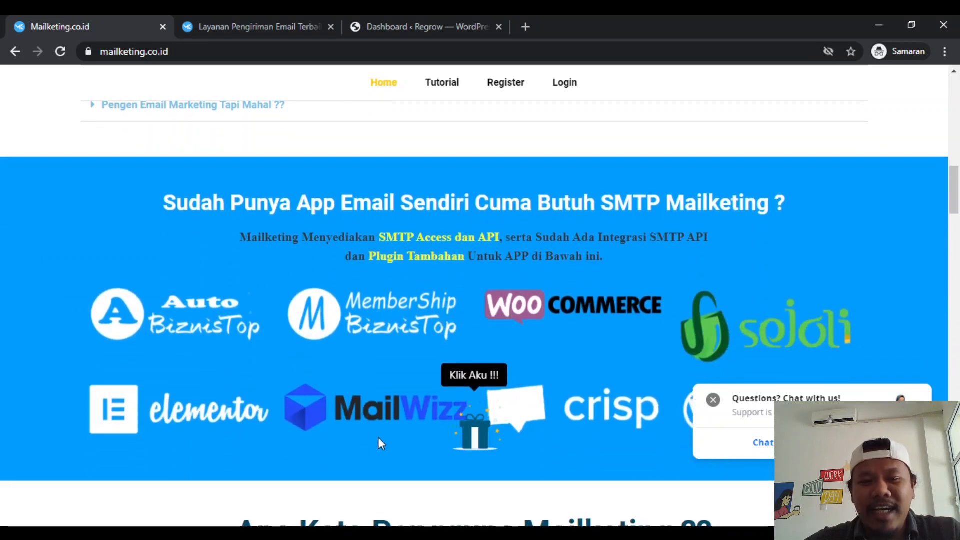
- Open the special gift popup from the animated gift box, view its form, and close it
left_click(483, 435)
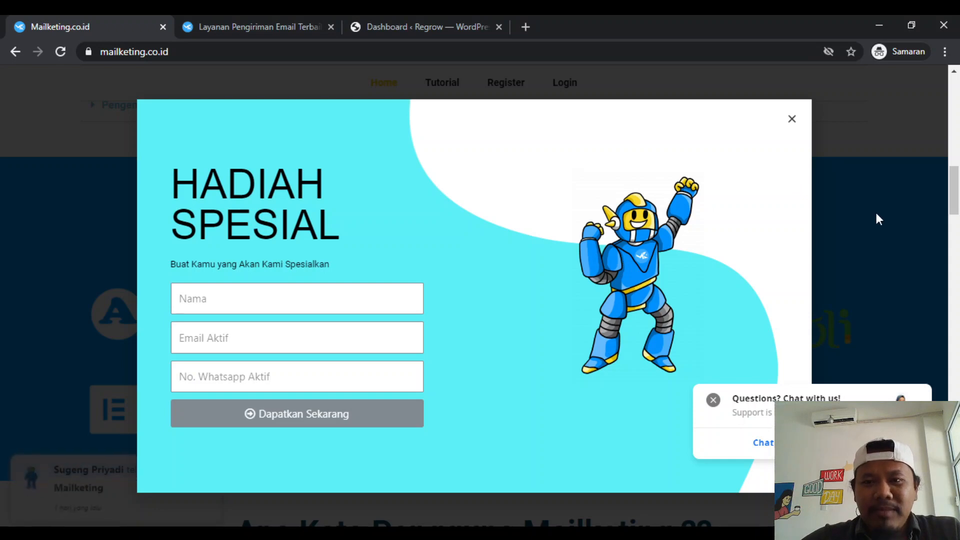
scroll(876, 212, "down", 3)
scroll(856, 250, "up", 5)
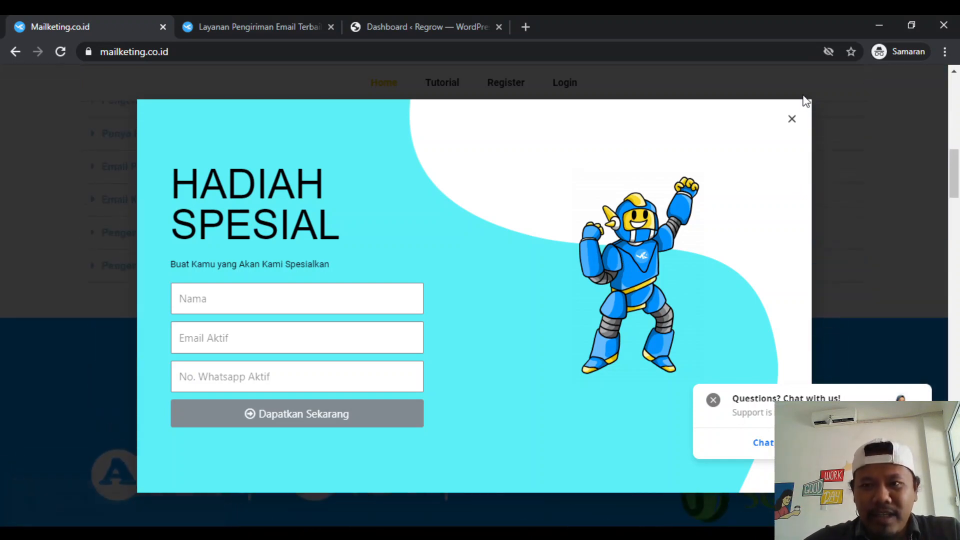
left_click(792, 119)
scroll(602, 292, "up", 10)
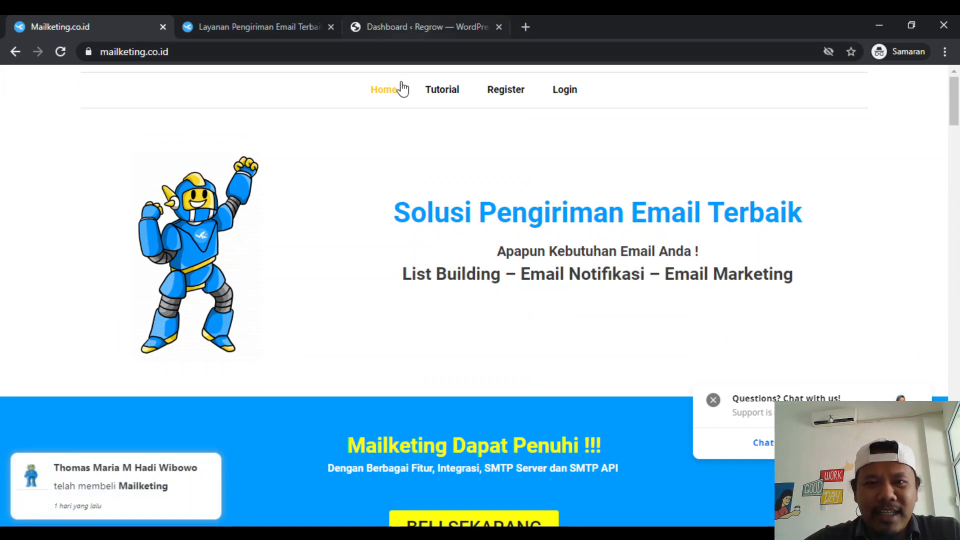
- Reload the Mailketing landing page and examine how the floating gift box behaves along its sections
left_click(407, 49)
key("Return")
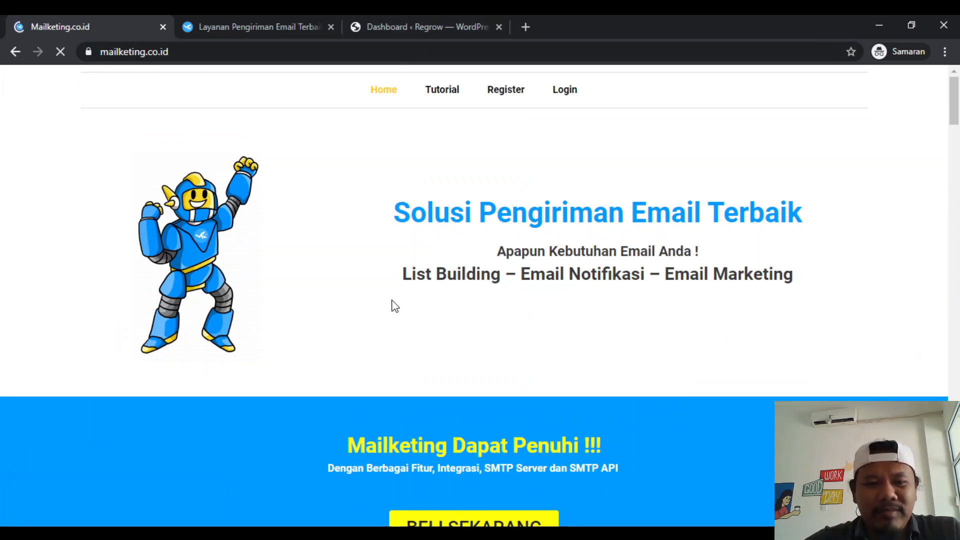
scroll(380, 377, "down", 15)
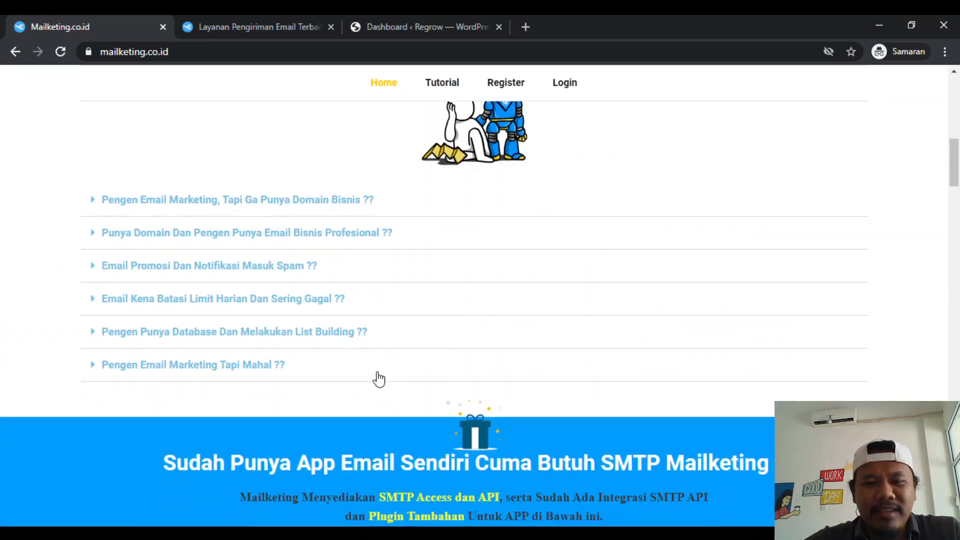
scroll(377, 371, "down", 15)
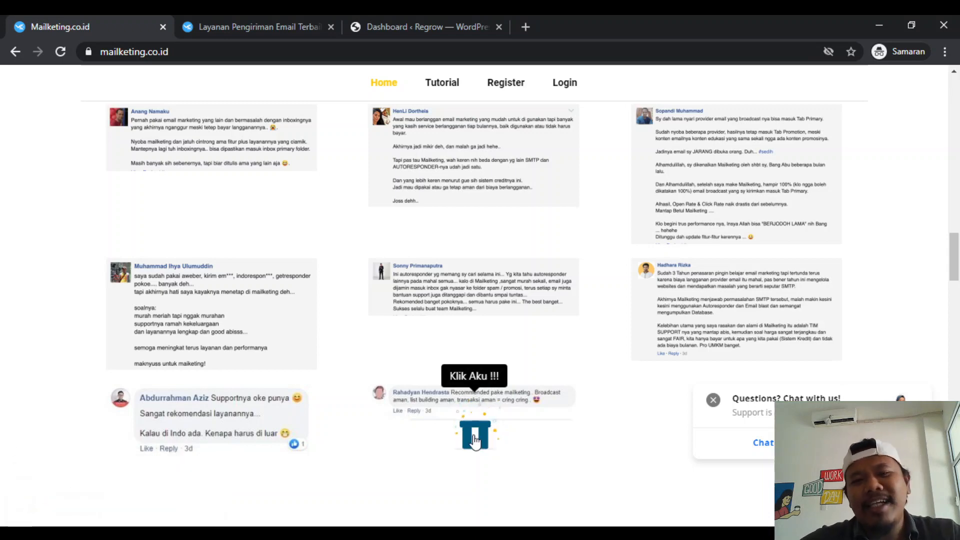
scroll(474, 440, "up", 5)
scroll(608, 170, "up", 6)
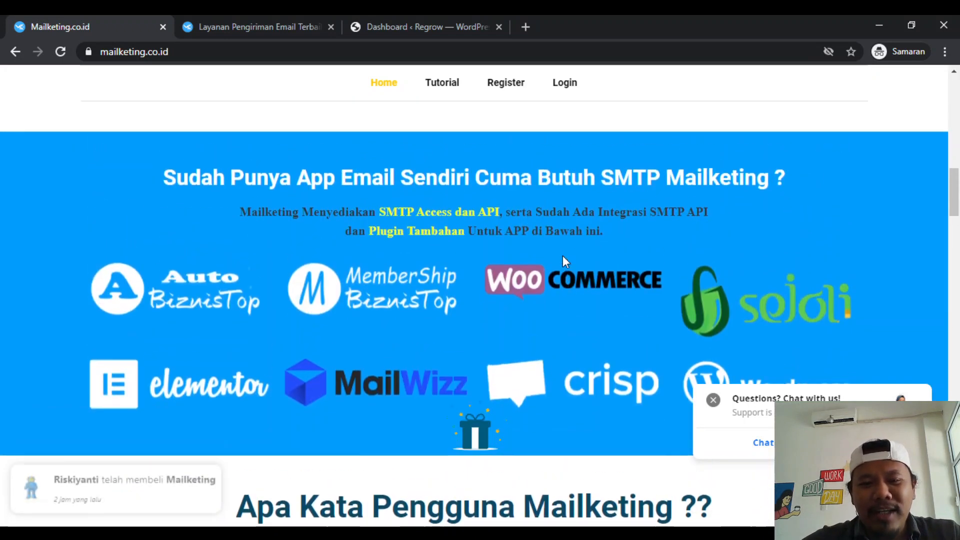
scroll(529, 338, "up", 4)
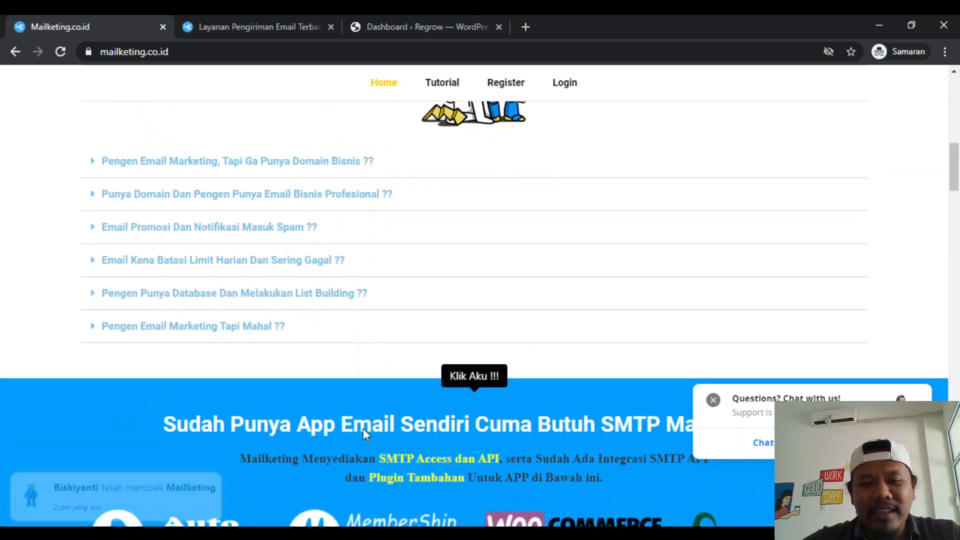
scroll(363, 433, "down", 13)
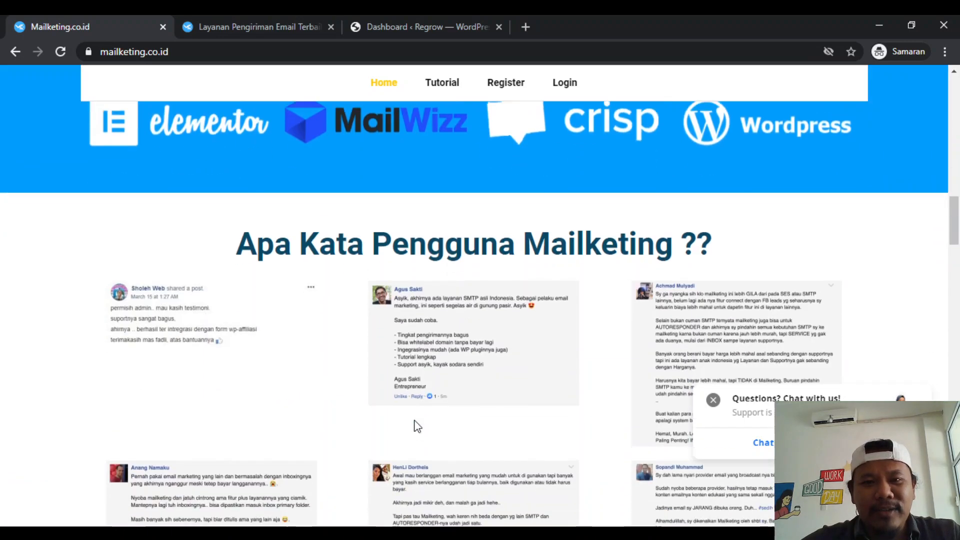
scroll(414, 424, "up", 20)
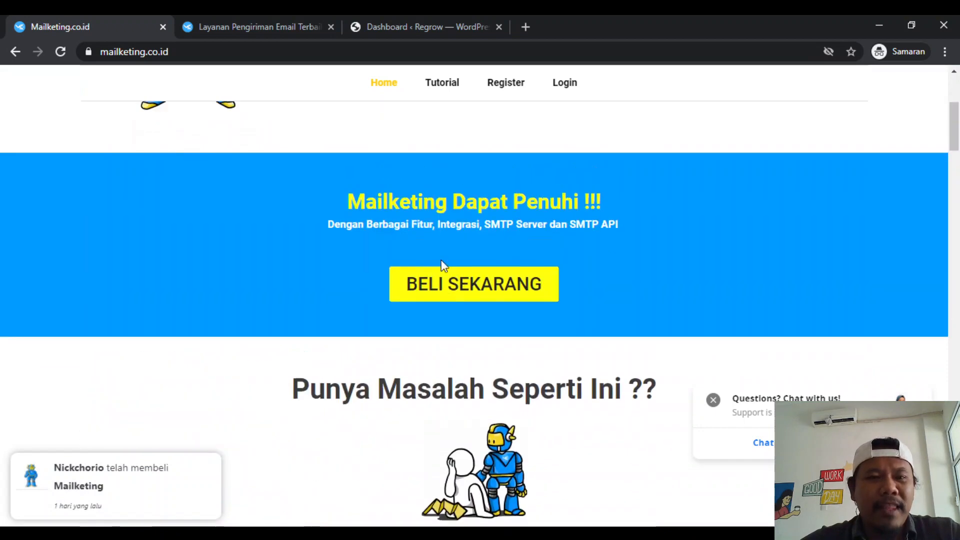
scroll(397, 191, "up", 3)
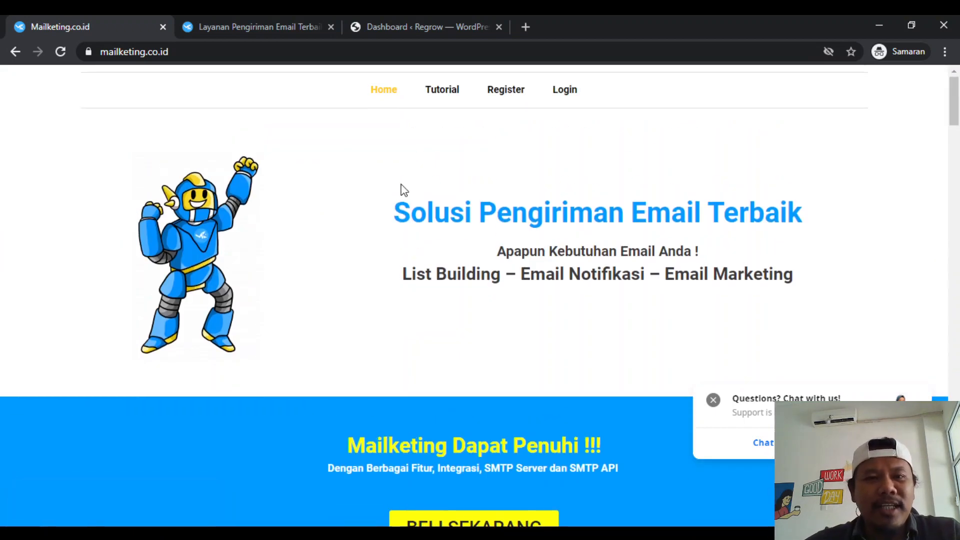
- View the seven-day status report on the Mailketing account dashboard
left_click(265, 20)
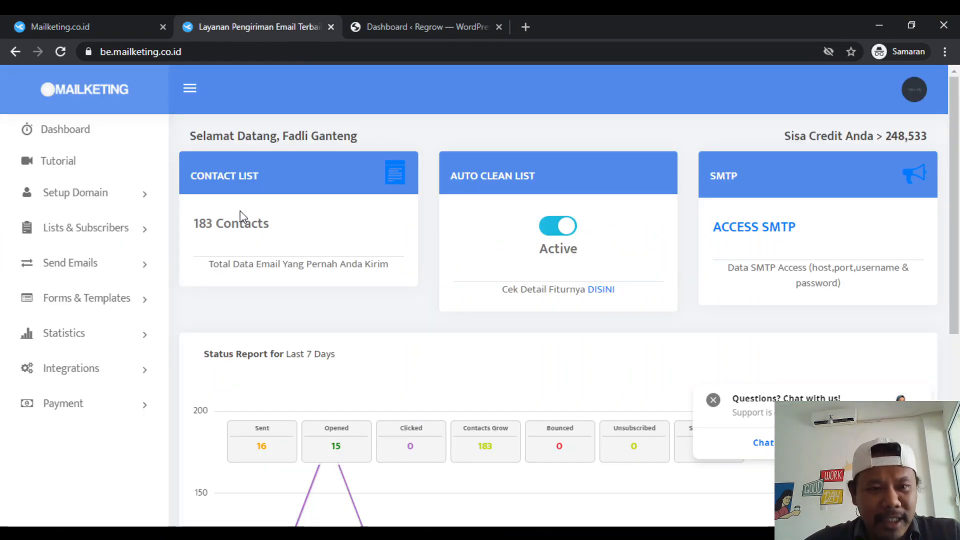
scroll(251, 289, "down", 3)
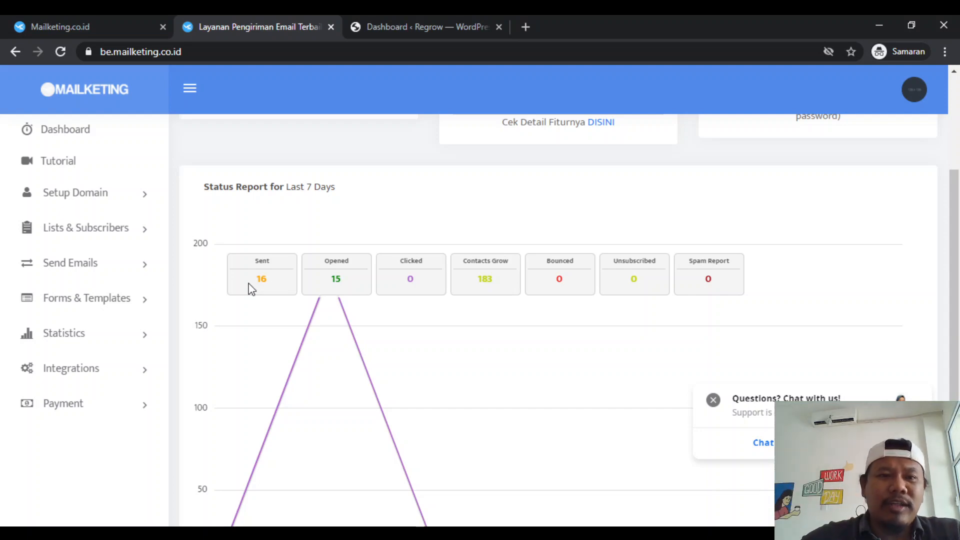
- Switch to the Regrow WordPress dashboard and open the Popups list among the templates
left_click(454, 21)
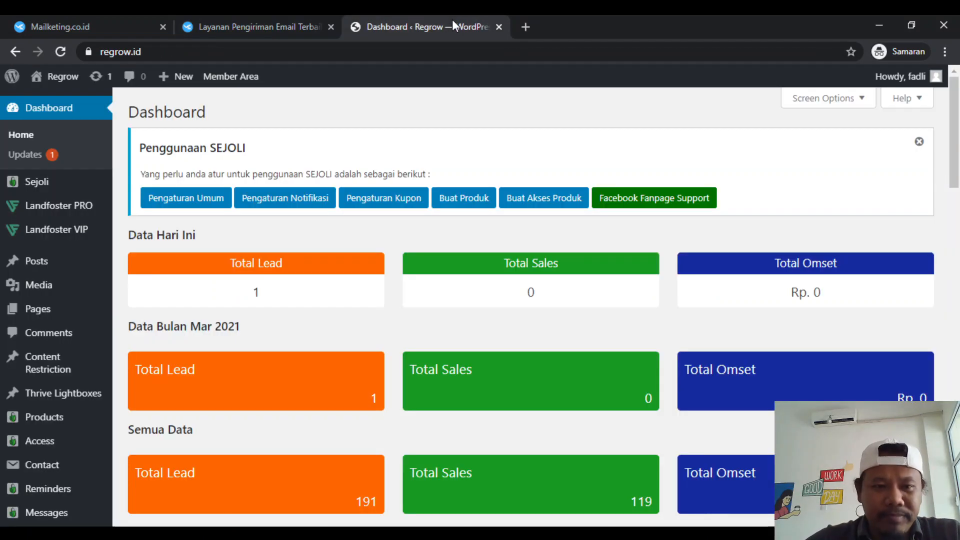
scroll(30, 370, "down", 5)
mouse_move(44, 427)
scroll(47, 400, "down", 1)
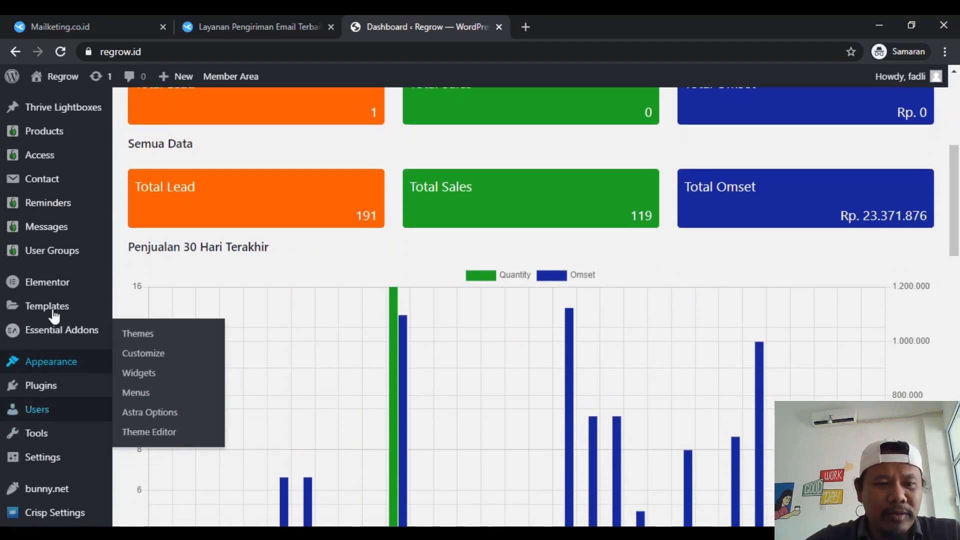
mouse_move(64, 288)
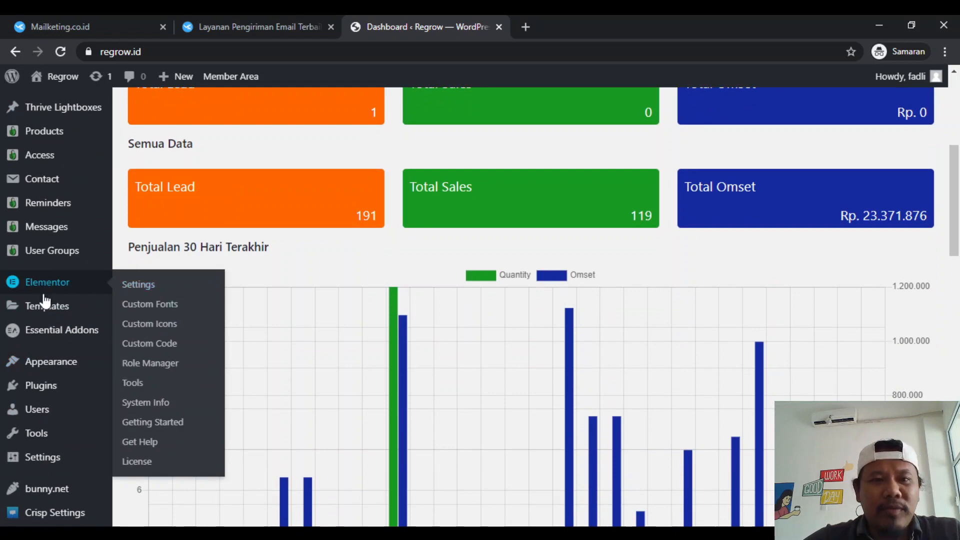
scroll(45, 300, "up", 6)
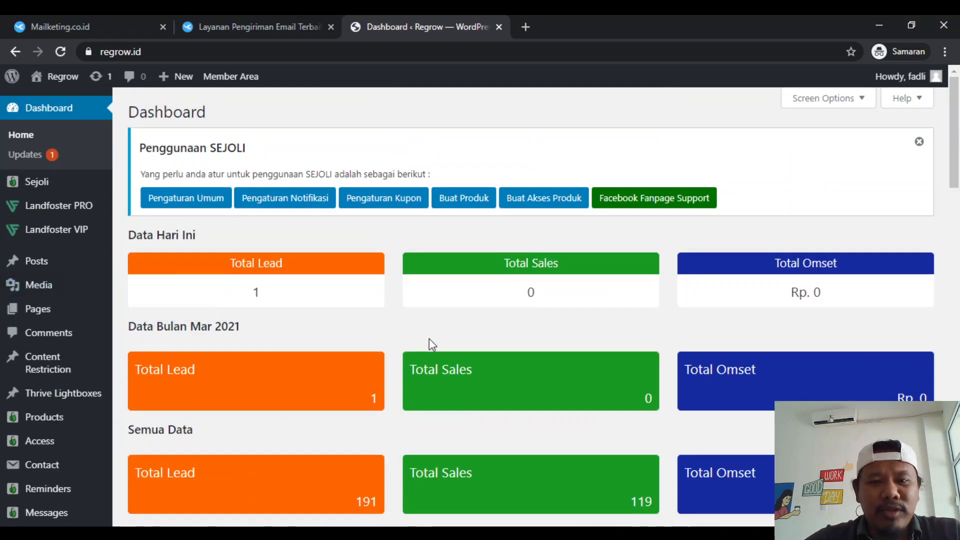
scroll(429, 338, "down", 6)
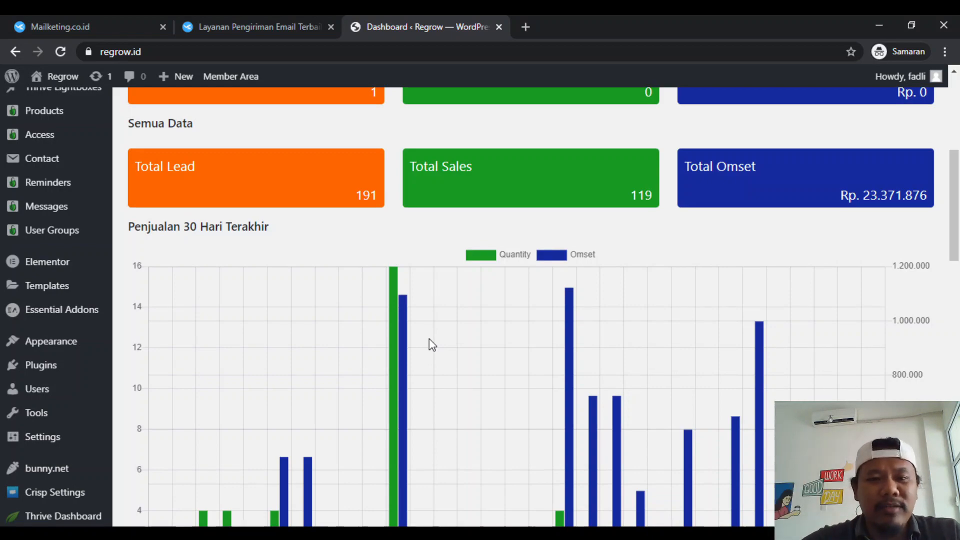
scroll(429, 338, "down", 12)
scroll(428, 340, "up", 15)
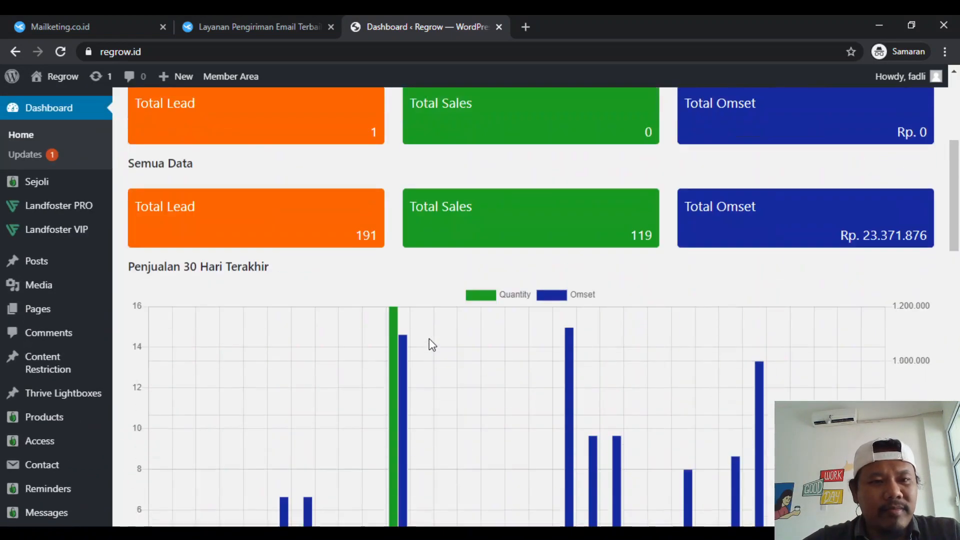
scroll(385, 345, "down", 1)
scroll(385, 338, "down", 7)
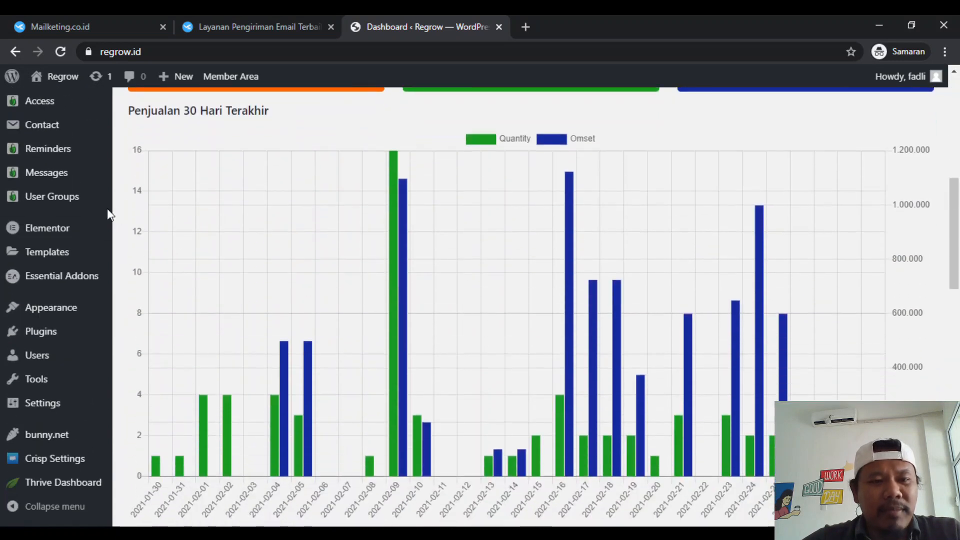
mouse_move(42, 233)
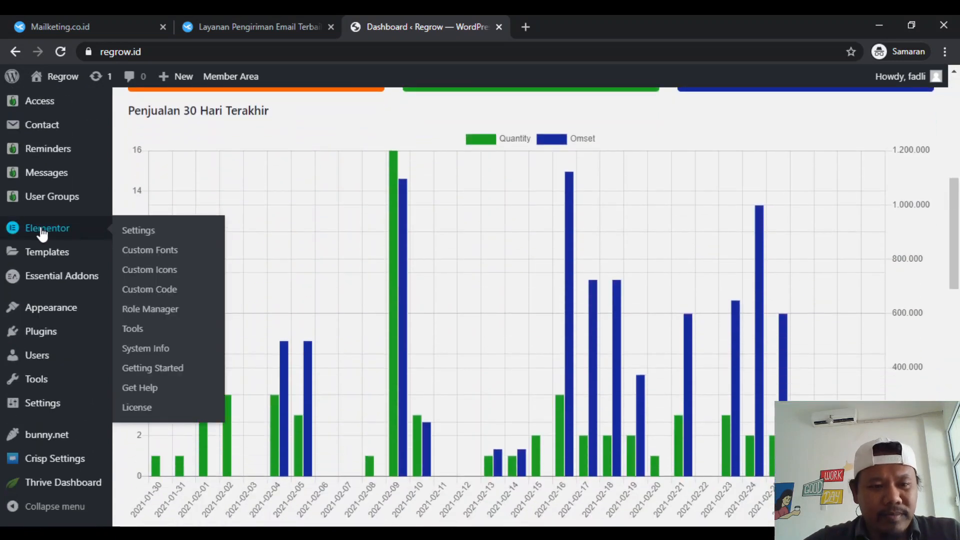
mouse_move(42, 257)
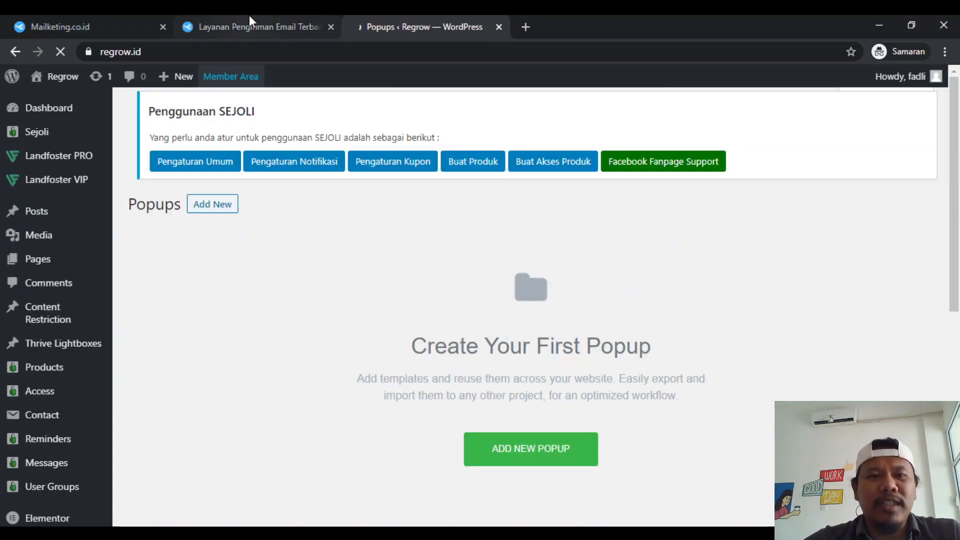
- Reload the Mailketing landing page and open its special gift popup form as a reference
left_click(249, 17)
left_click(86, 19)
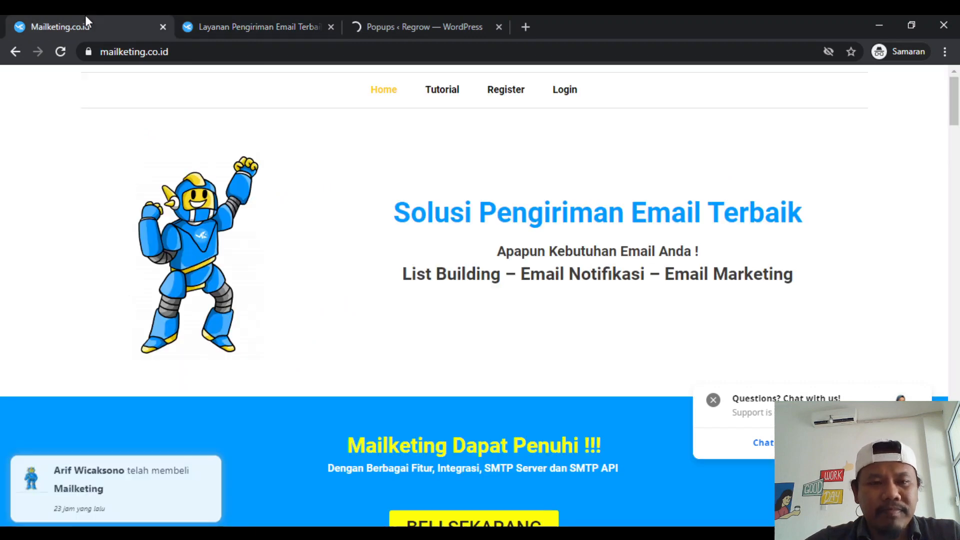
left_click(259, 51)
key("Return")
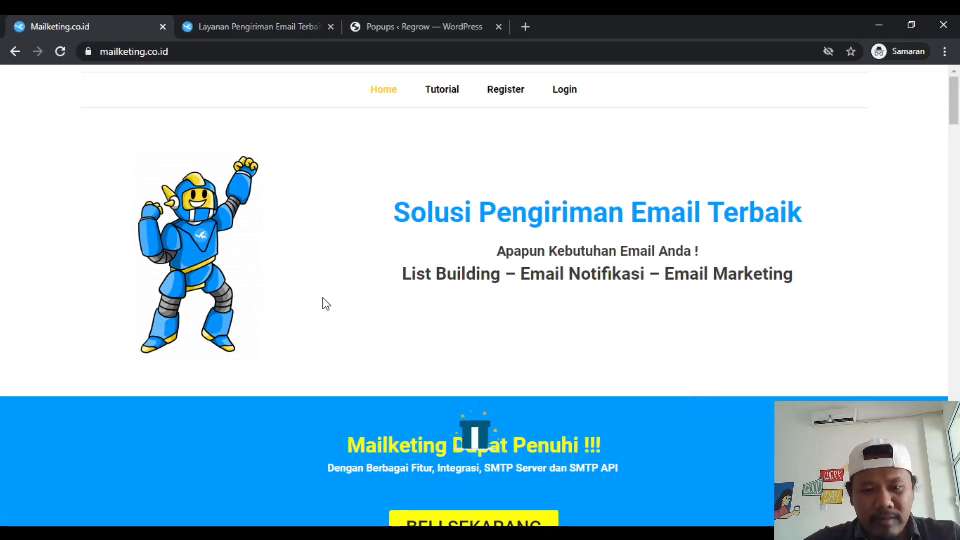
scroll(370, 323, "down", 1)
left_click(484, 437)
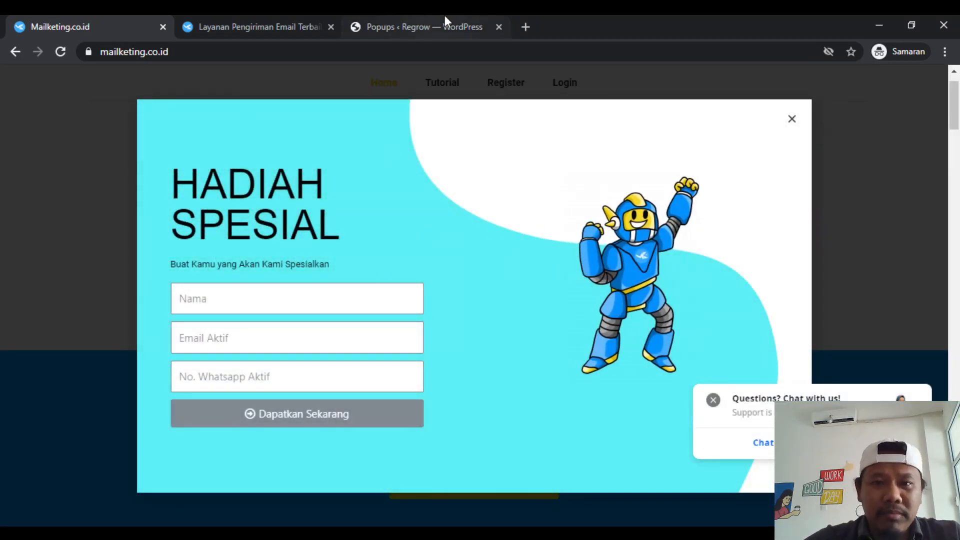
- Return to the Popups page of the Regrow WordPress site
left_click(445, 15)
scroll(368, 382, "down", 1)
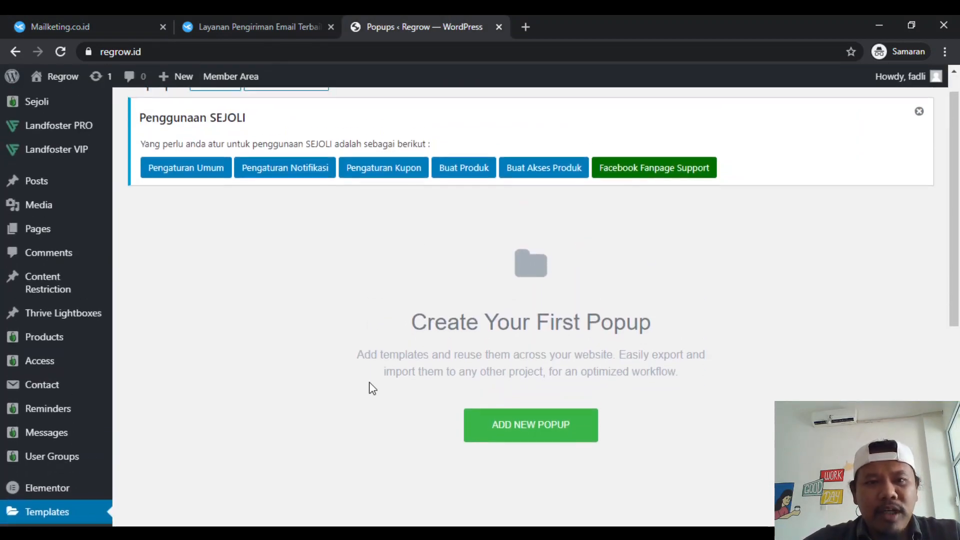
scroll(372, 389, "up", 1)
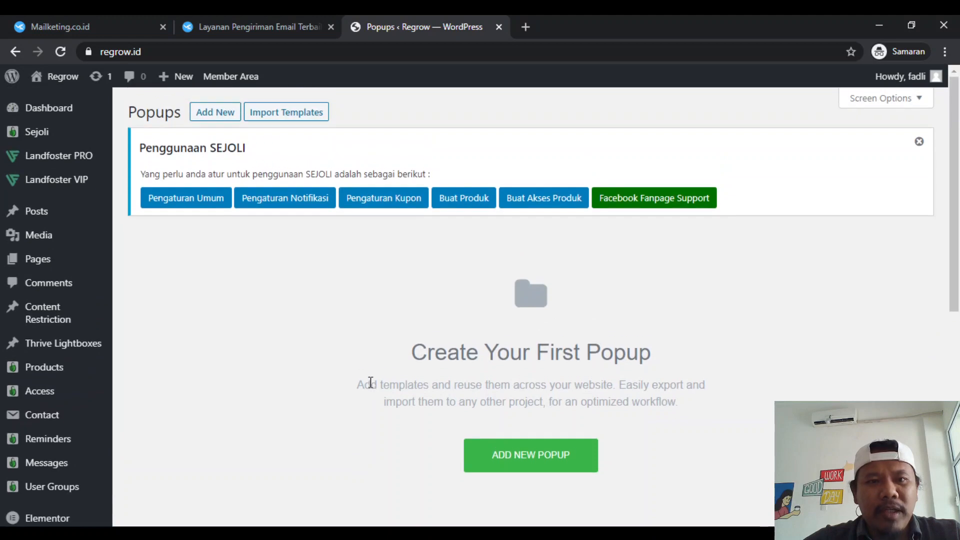
- Create a new popup template named "lead contoh"
left_click(518, 458)
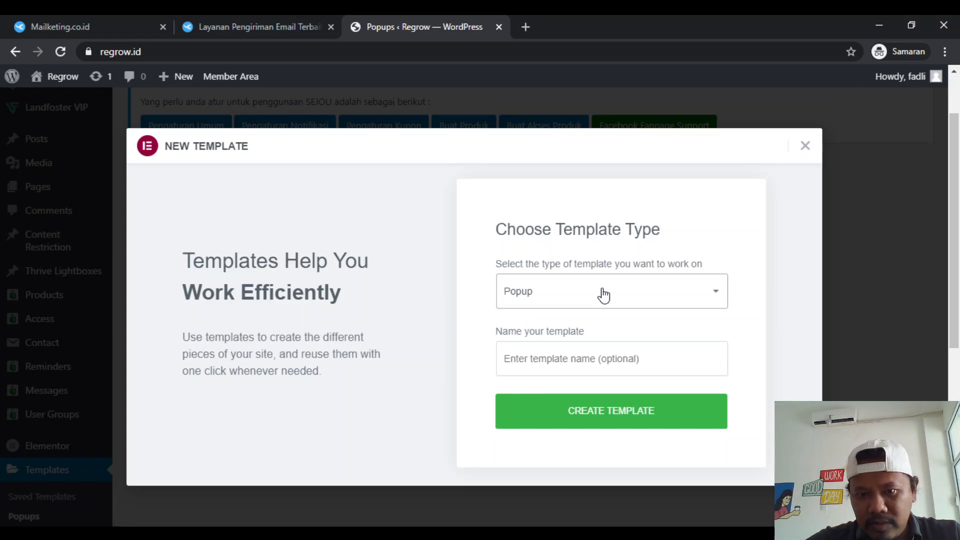
left_click(561, 354)
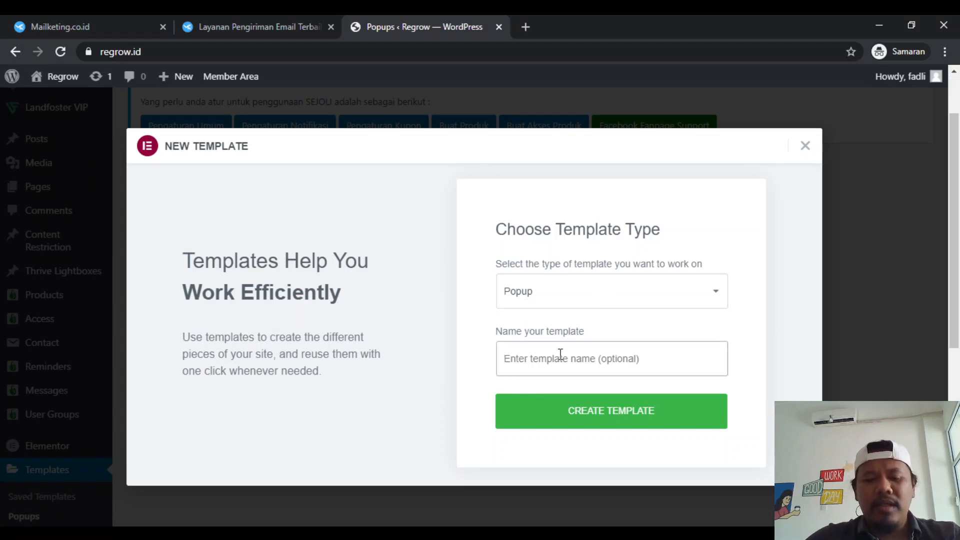
type("le")
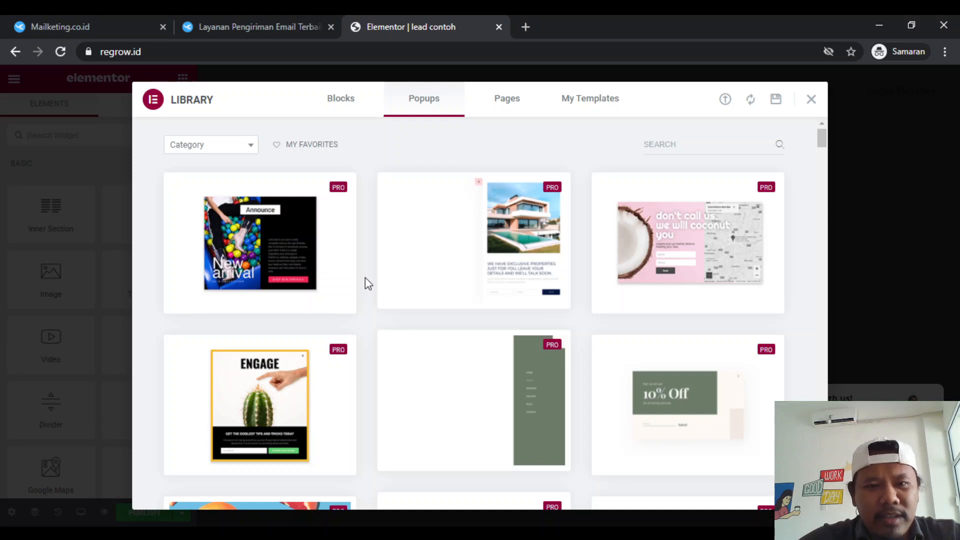
- Browse the popup template library and try to insert the CONNECT template with the bicycle illustration
scroll(365, 277, "down", 1)
scroll(356, 356, "up", 1)
scroll(357, 356, "down", 3)
scroll(359, 356, "down", 6)
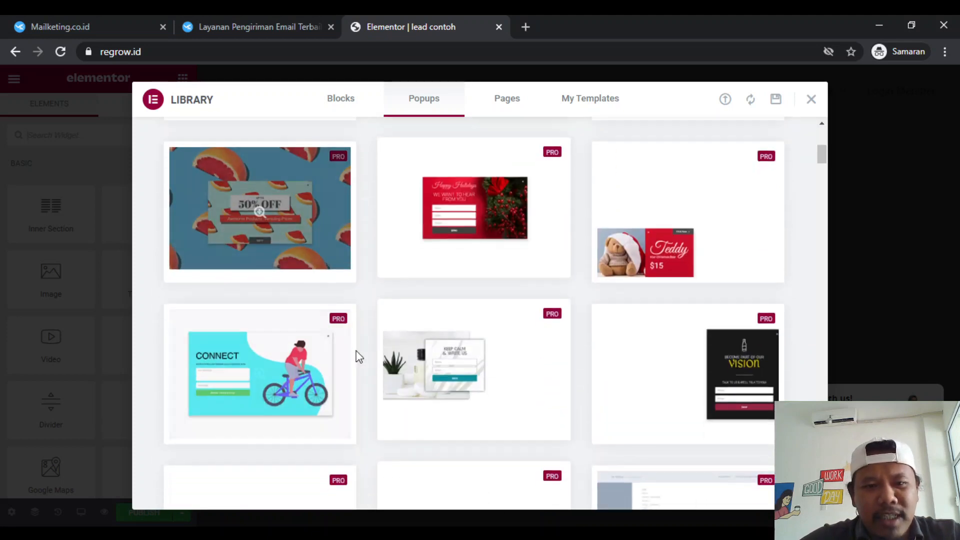
scroll(358, 356, "up", 5)
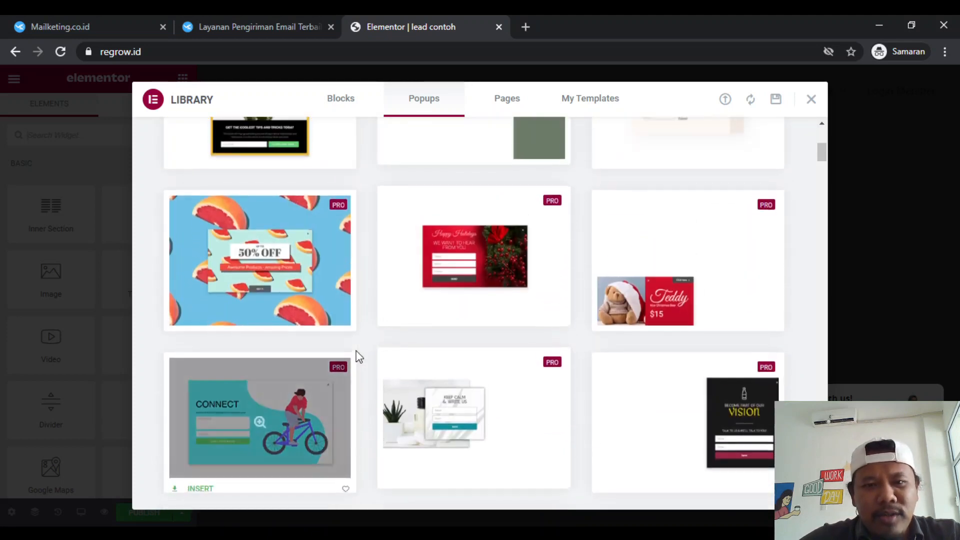
scroll(359, 356, "down", 3)
scroll(358, 356, "down", 3)
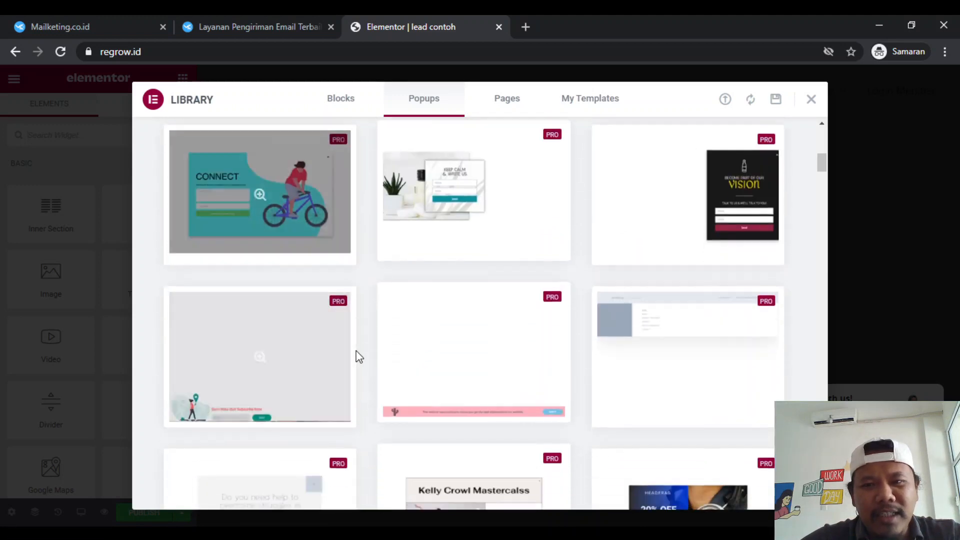
scroll(622, 467, "down", 3)
scroll(622, 467, "up", 8)
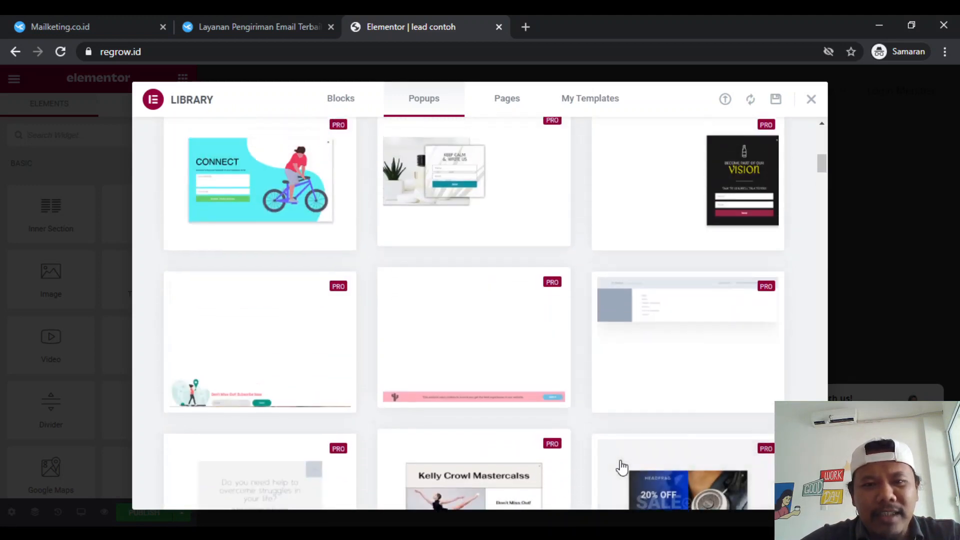
scroll(441, 399, "down", 3)
mouse_move(306, 328)
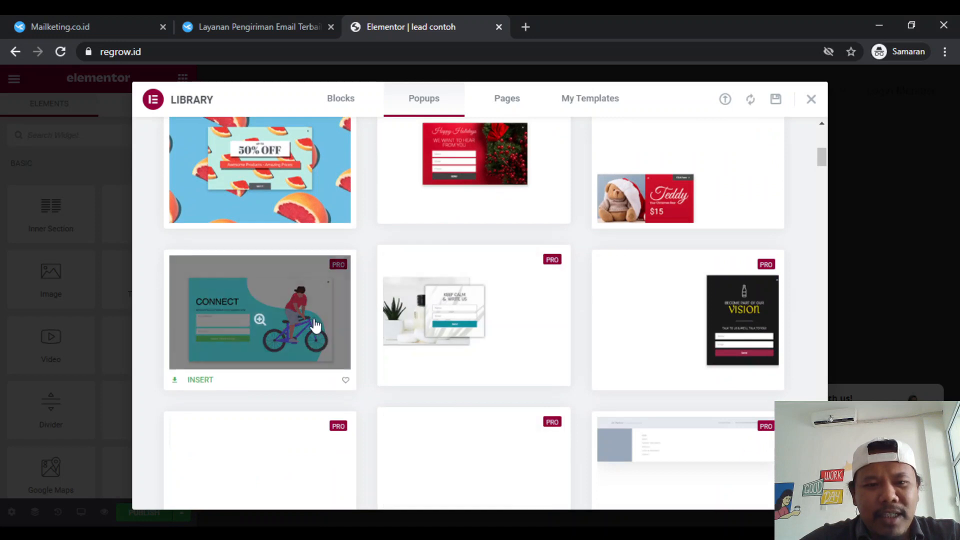
left_click(201, 380)
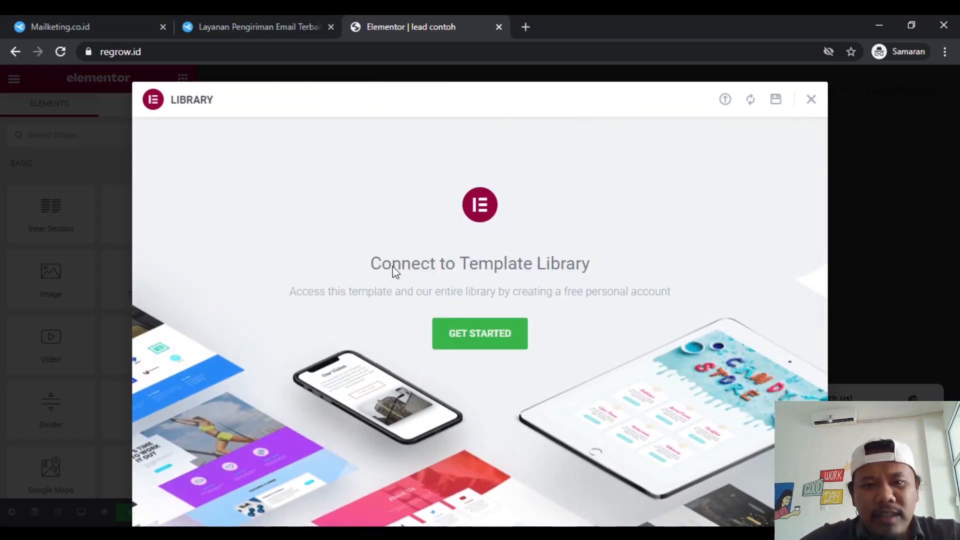
- Start connecting to the Template Library and log in to the Elementor account with the account email and password
left_click(475, 339)
left_click(431, 17)
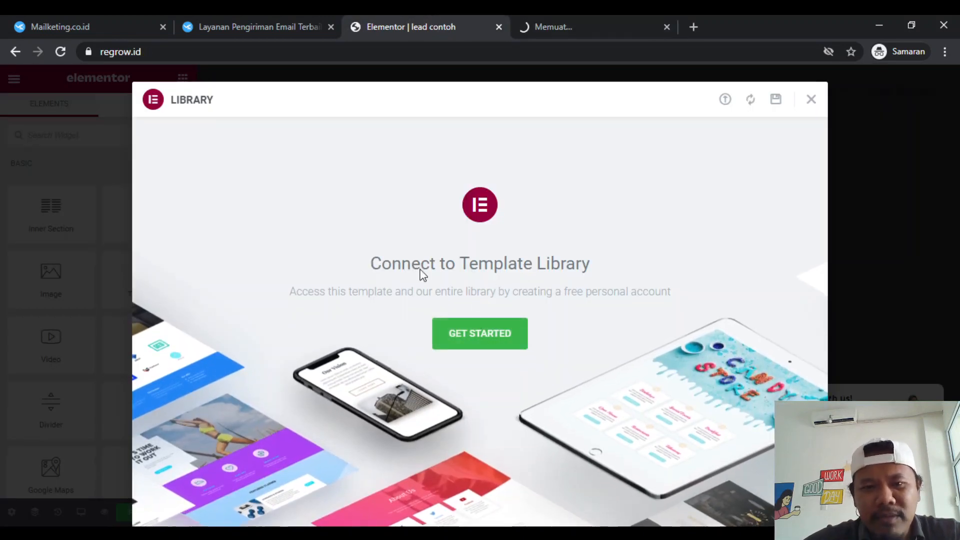
left_click(594, 25)
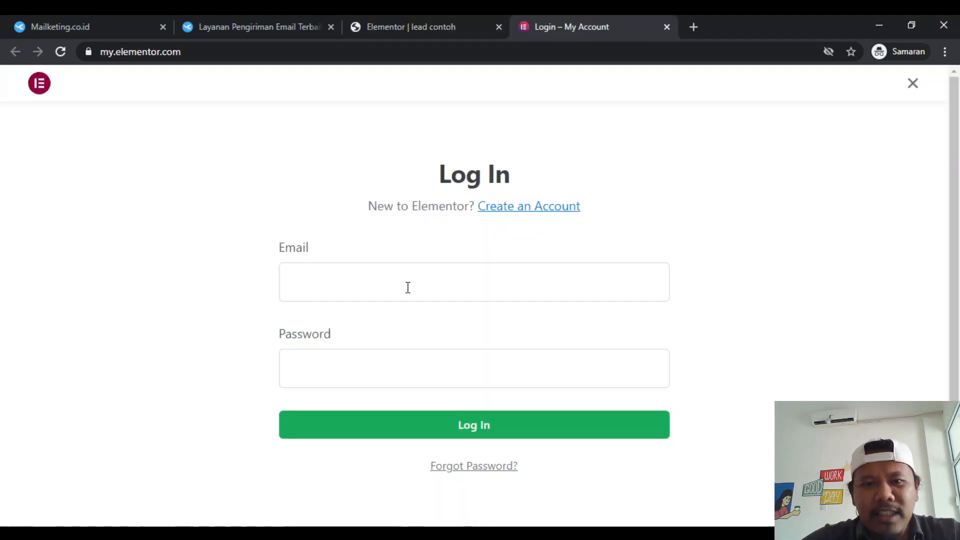
left_click(407, 286)
left_click(407, 197)
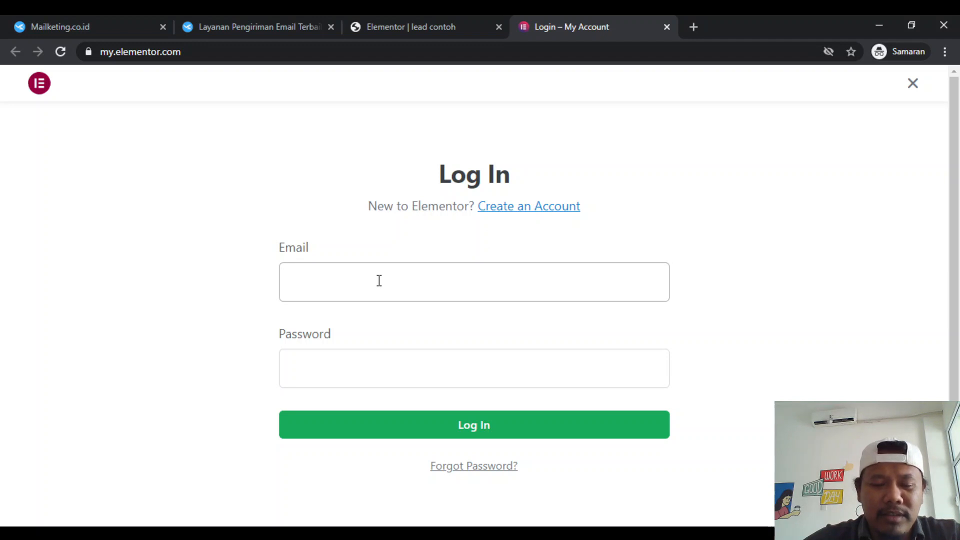
left_click(360, 321)
left_click(391, 366)
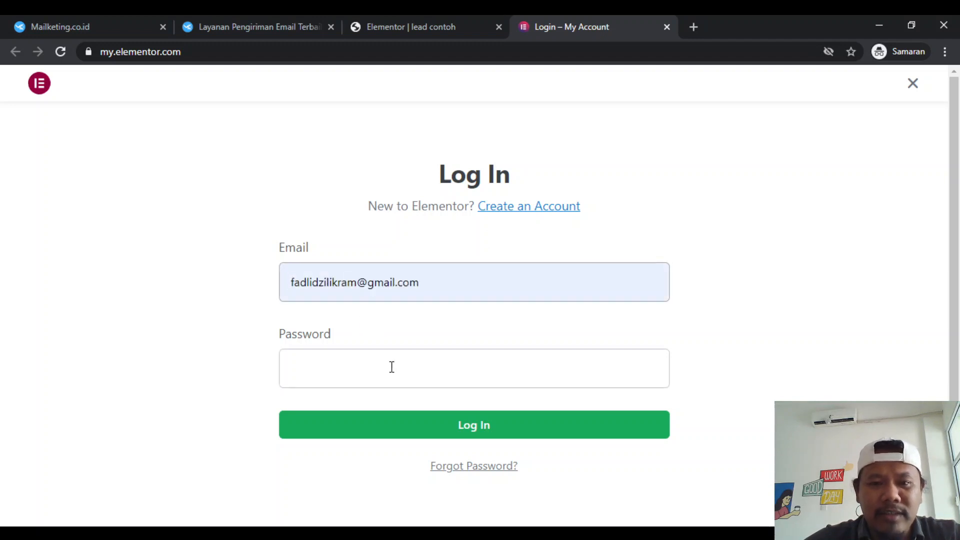
type("•••••••••")
key("Return")
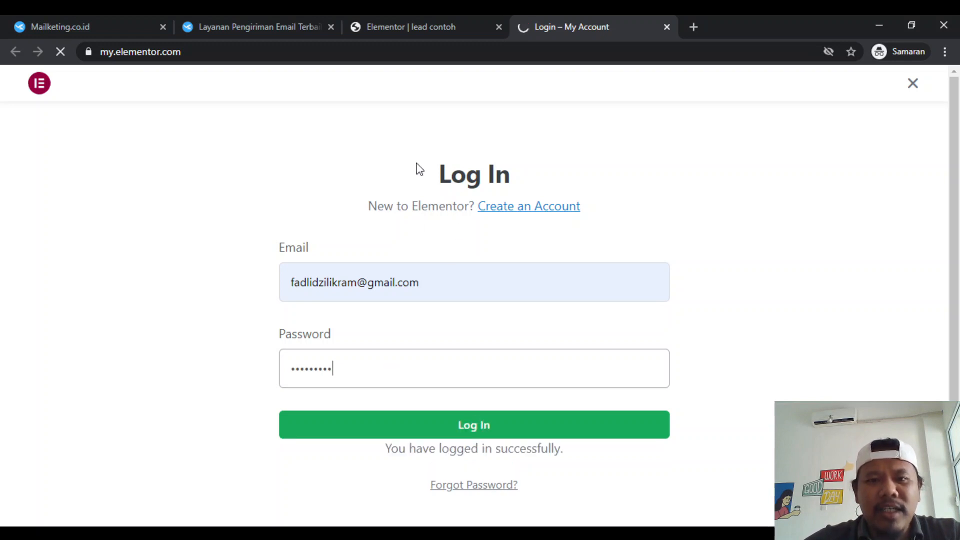
- Opt out of sharing plugin data and connect the regrow.id site to the Elementor Template Library
scroll(395, 248, "down", 1)
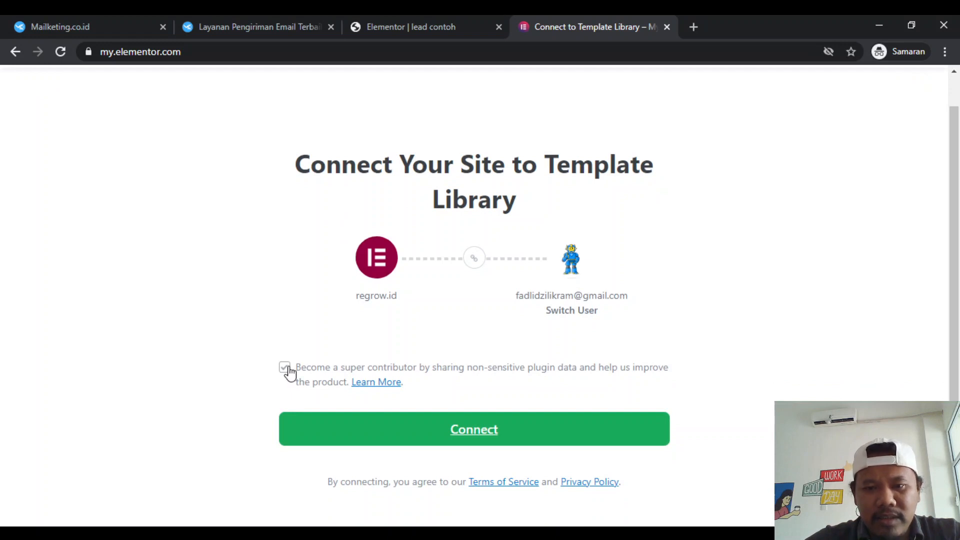
left_click(285, 368)
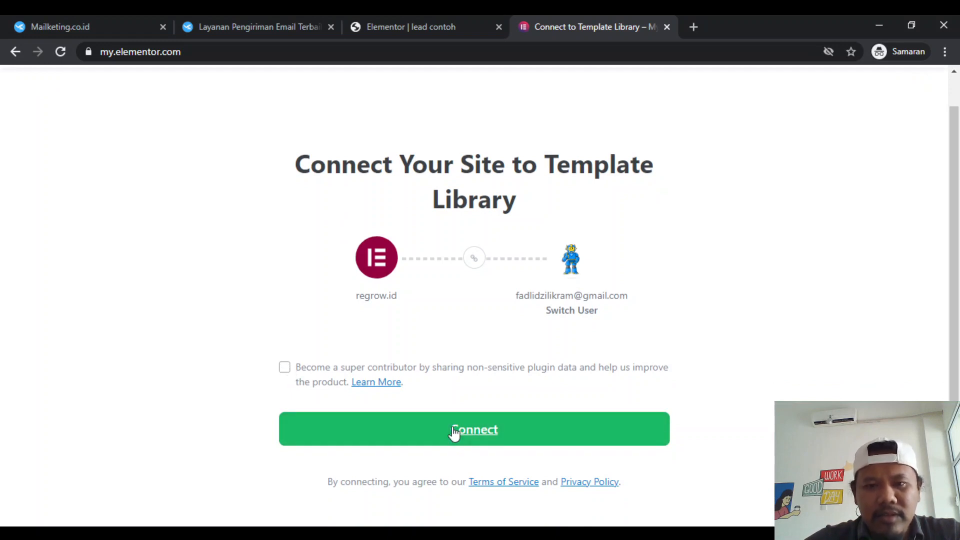
left_click(452, 432)
- Check the Library and Activate connection details on the Regrow site, and close that connection page
left_click(445, 23)
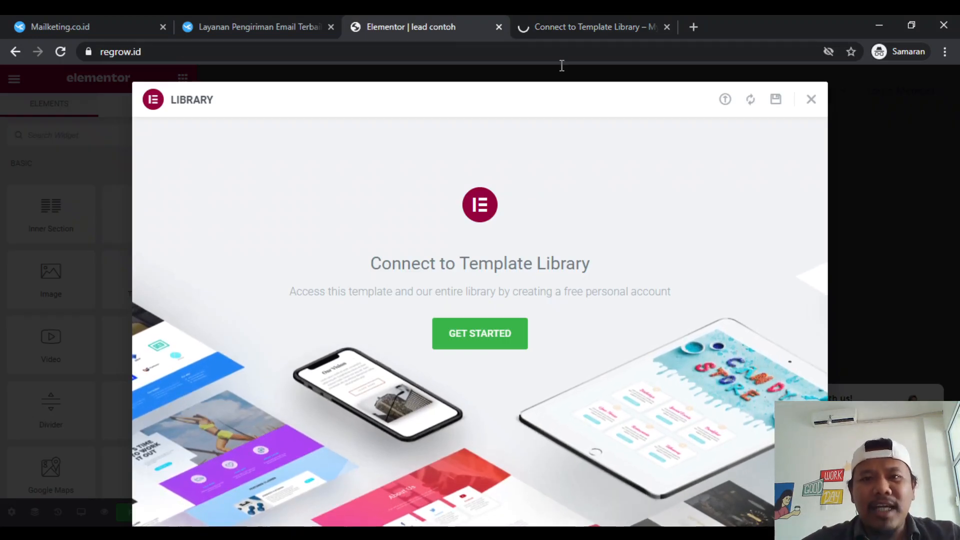
left_click(632, 20)
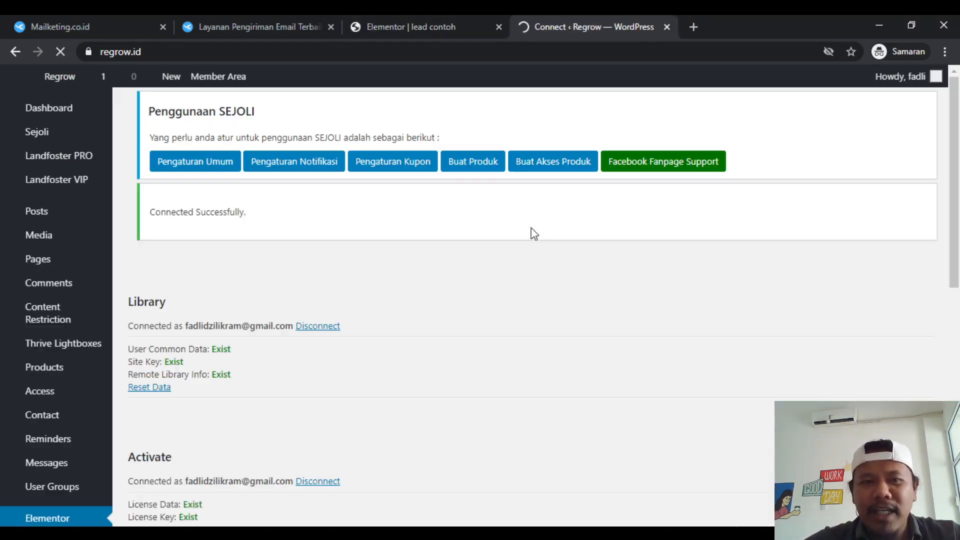
scroll(448, 325, "down", 2)
scroll(448, 325, "up", 2)
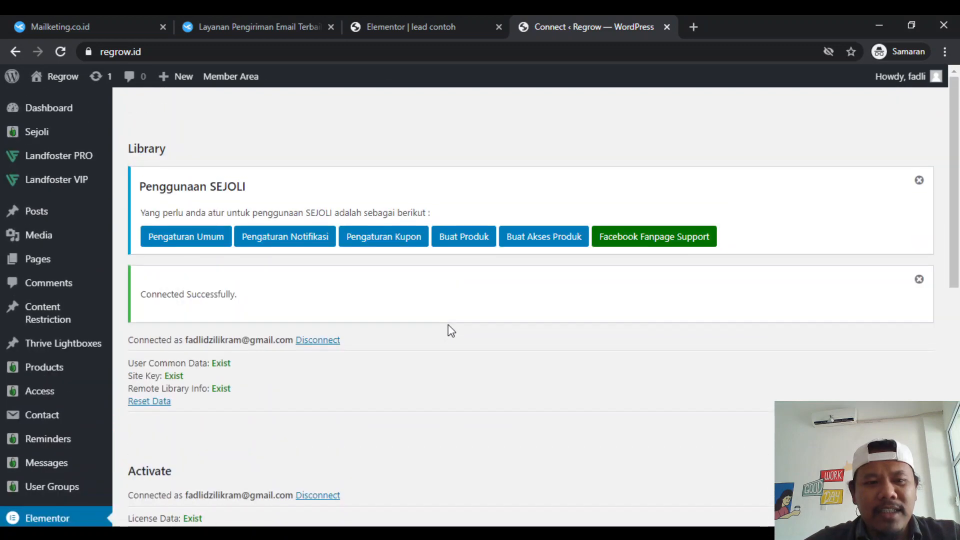
scroll(448, 325, "down", 3)
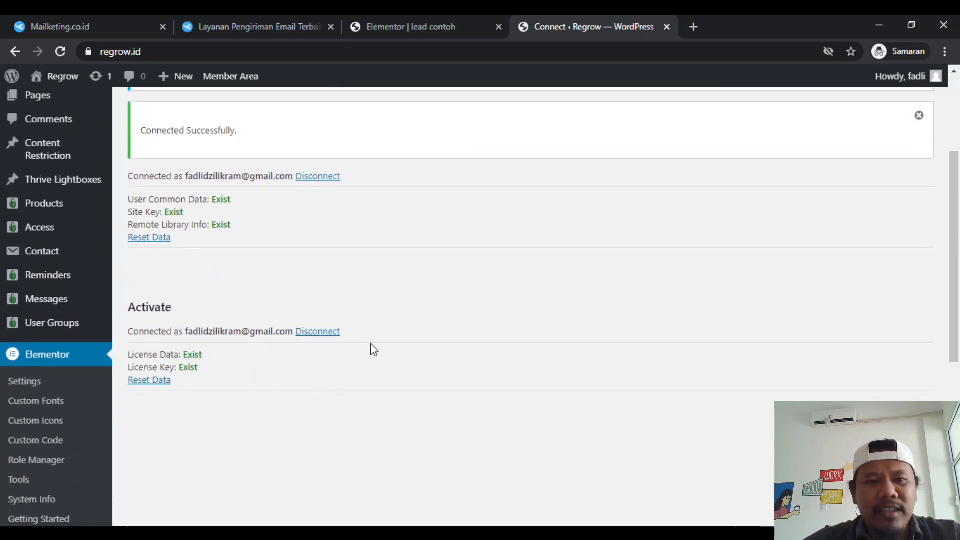
scroll(370, 343, "up", 3)
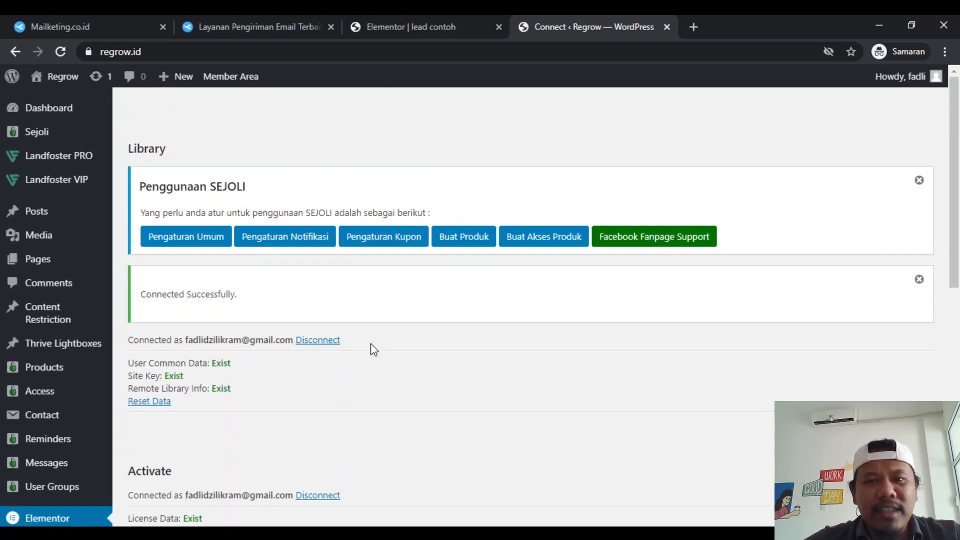
left_click(667, 27)
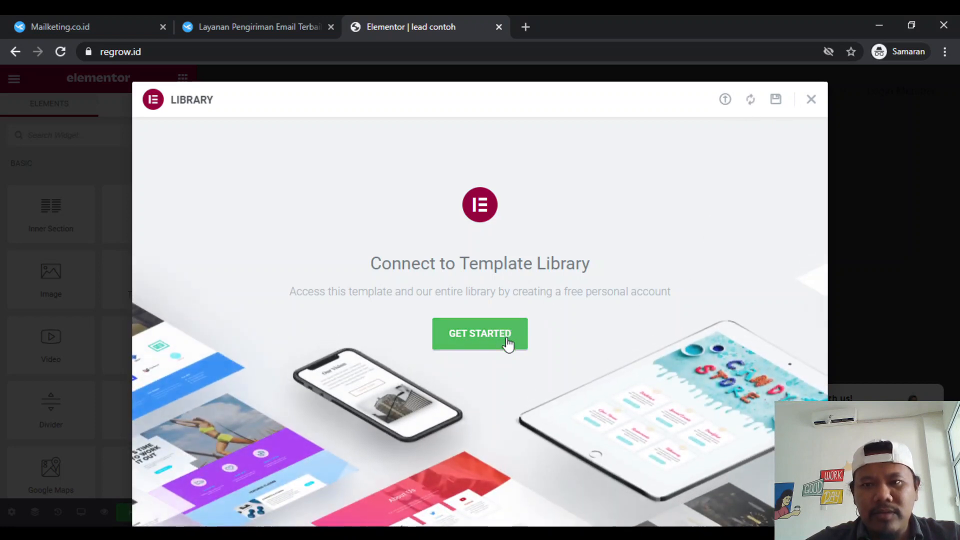
left_click(507, 338)
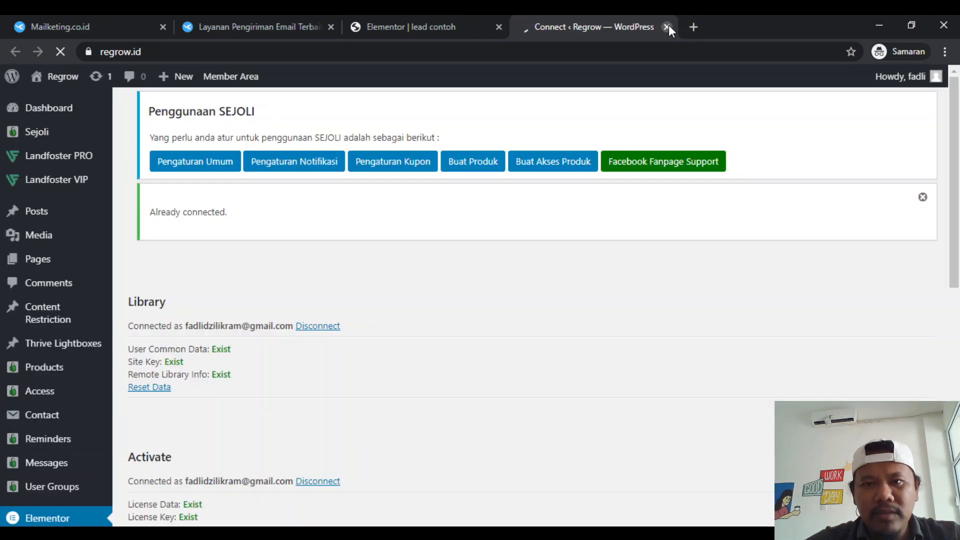
left_click(667, 27)
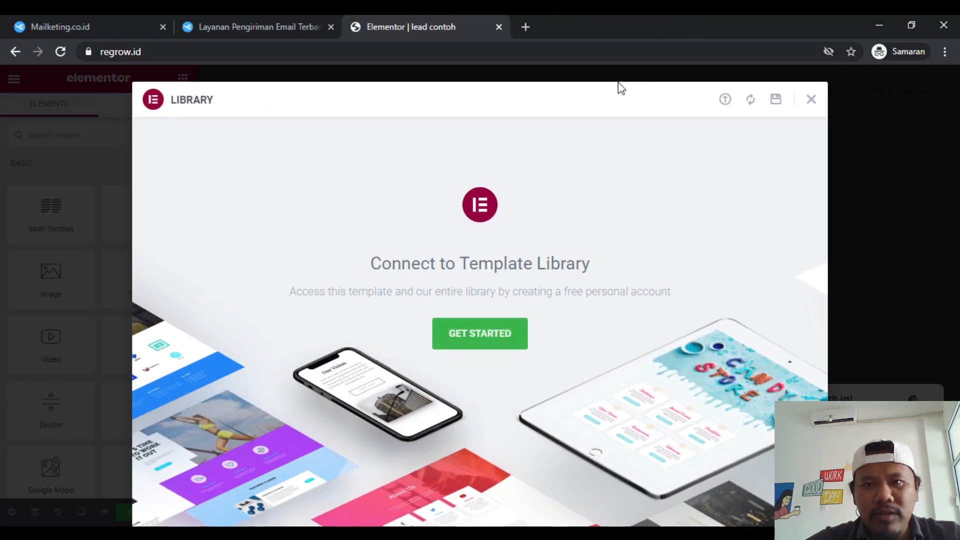
left_click(811, 99)
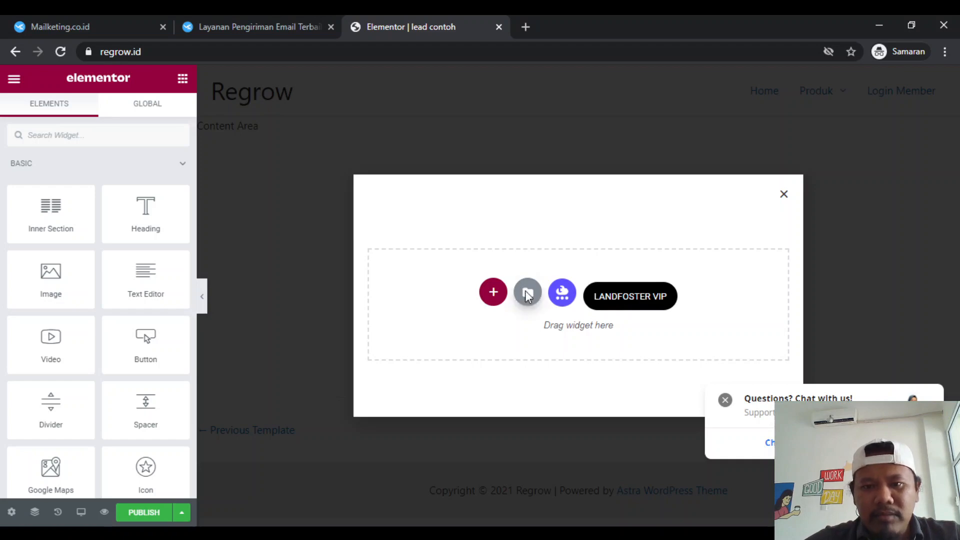
- Try again to insert the CONNECT bicycle template from the popup library, and close the library
left_click(527, 294)
scroll(360, 376, "down", 5)
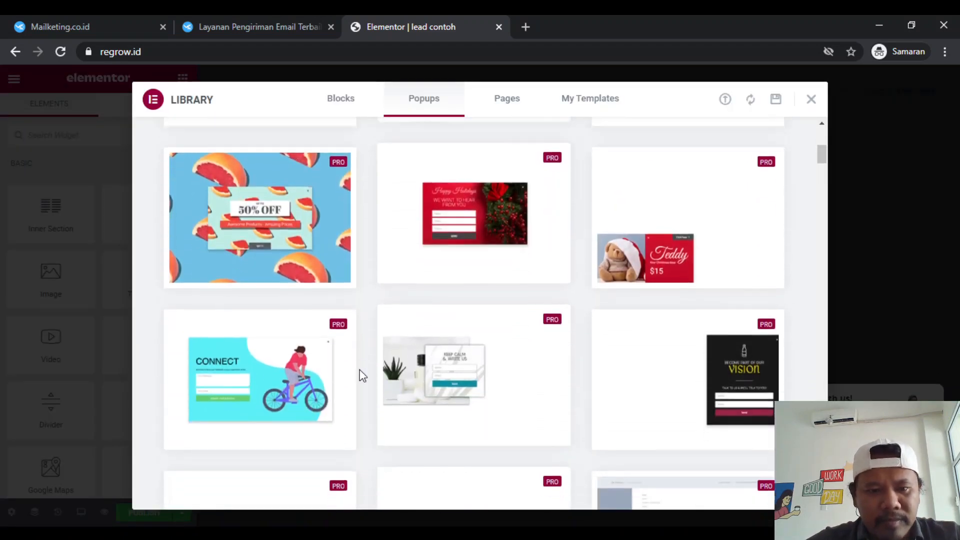
left_click(204, 364)
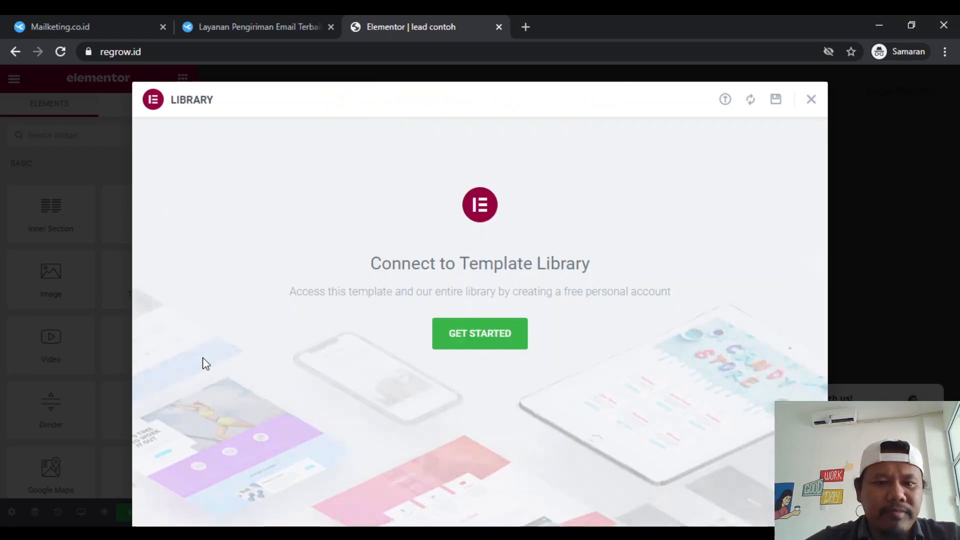
left_click(812, 104)
- Reload the Elementor editor and insert the CONNECT bicycle popup template from the library
left_click(506, 59)
key("Return")
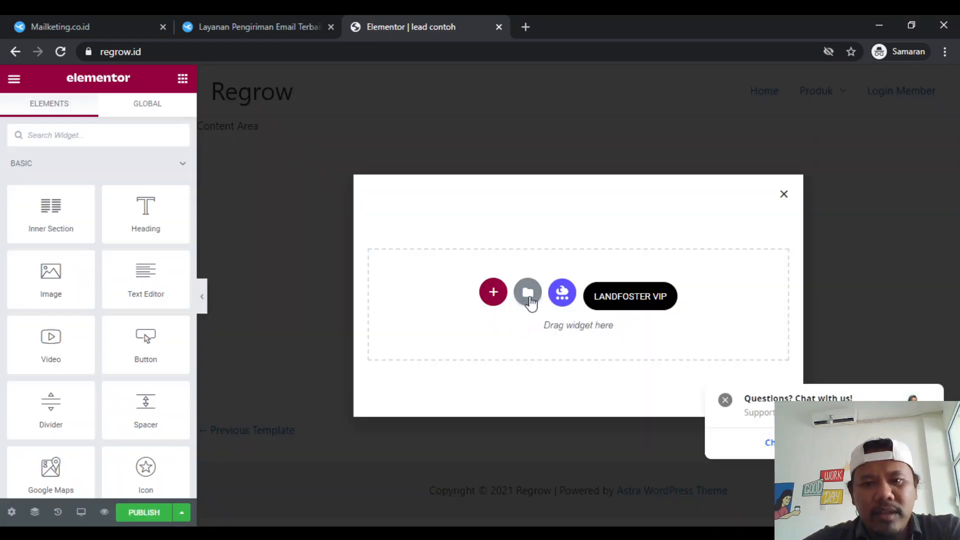
left_click(529, 295)
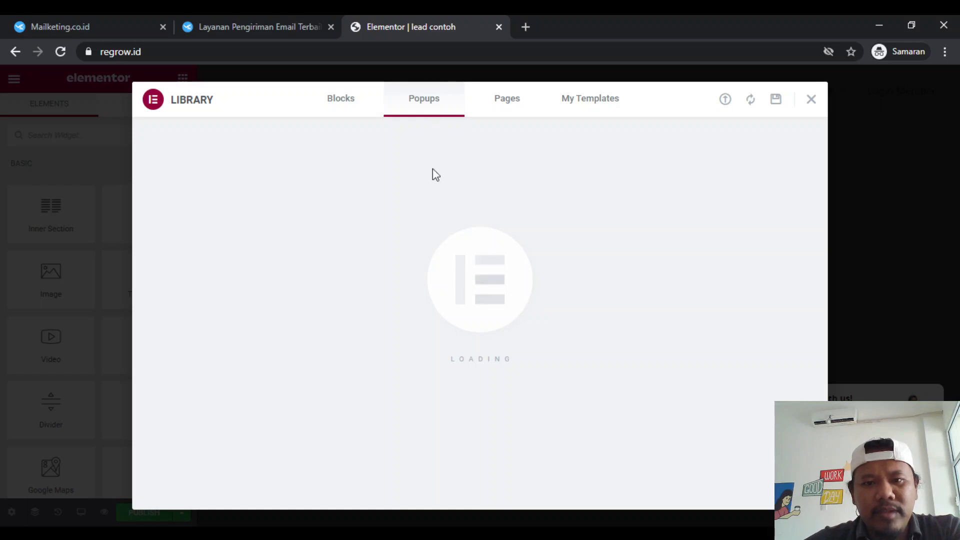
scroll(418, 317, "down", 10)
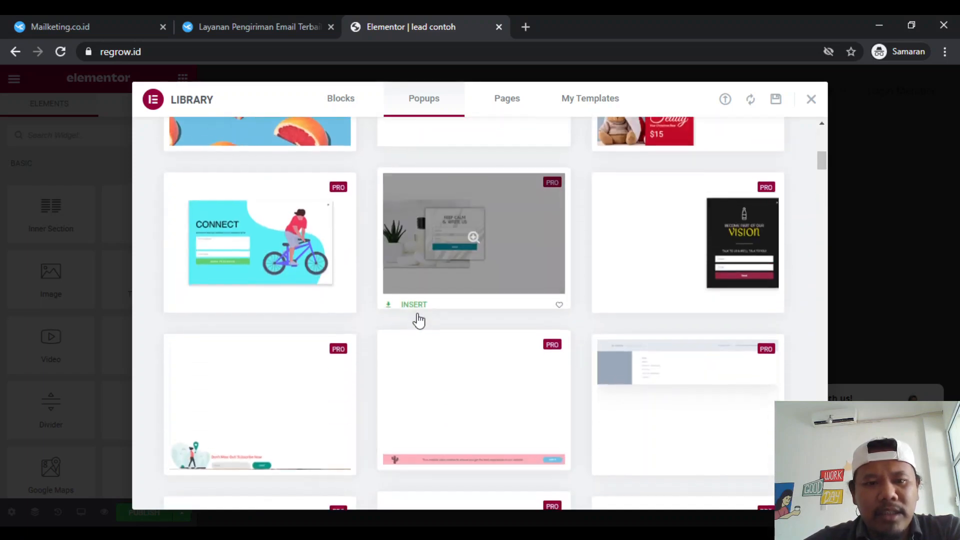
scroll(418, 320, "down", 1)
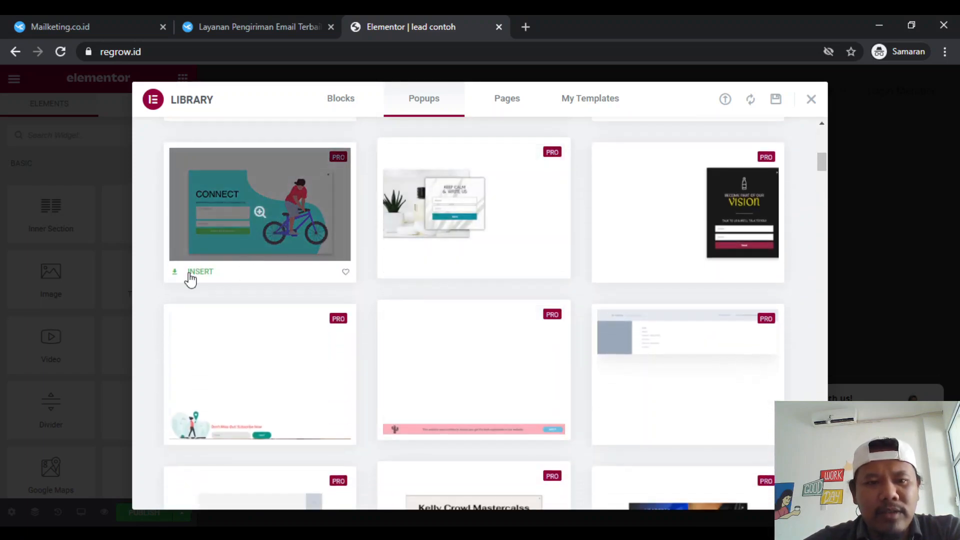
left_click(190, 274)
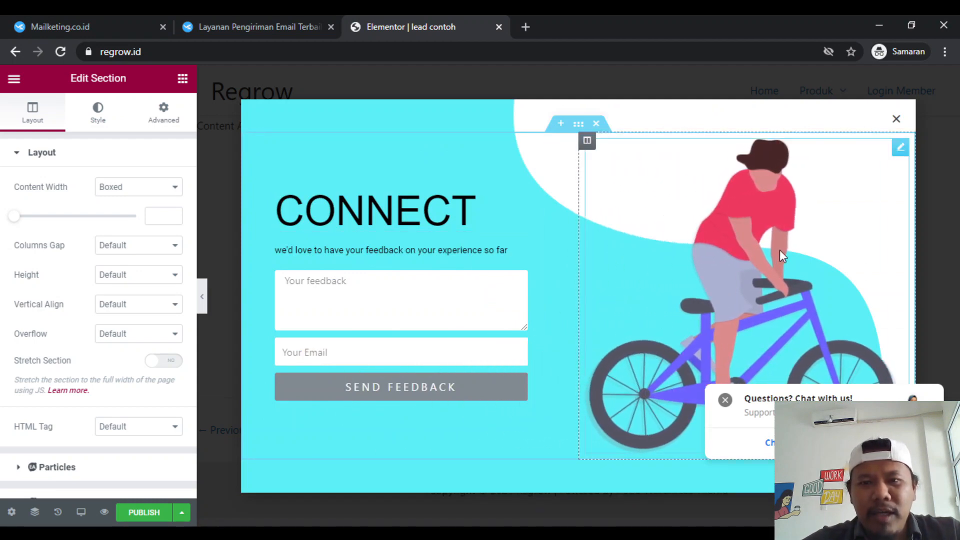
- Replace the popup's bicycle image with the media library photo of the man in the teal T-shirt resting on folded hands
left_click(780, 251)
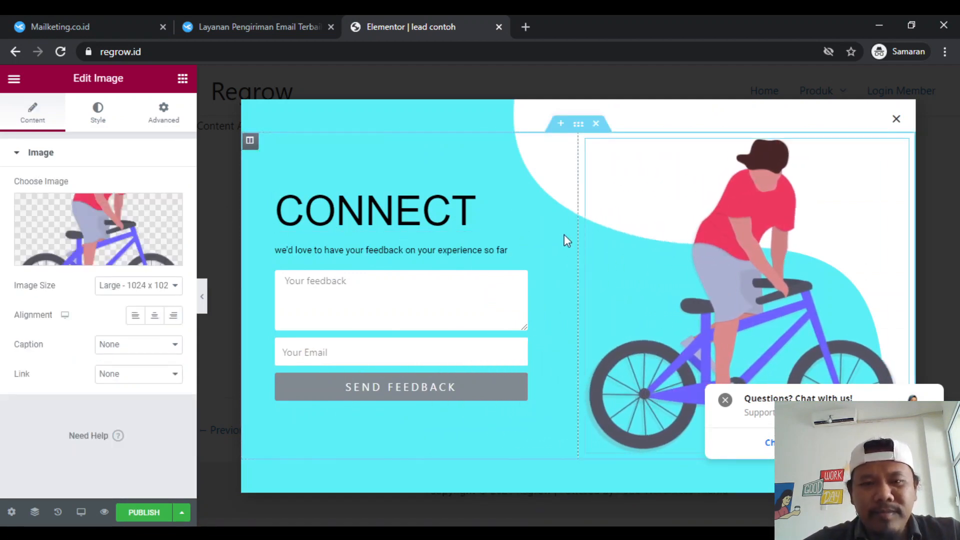
left_click(50, 211)
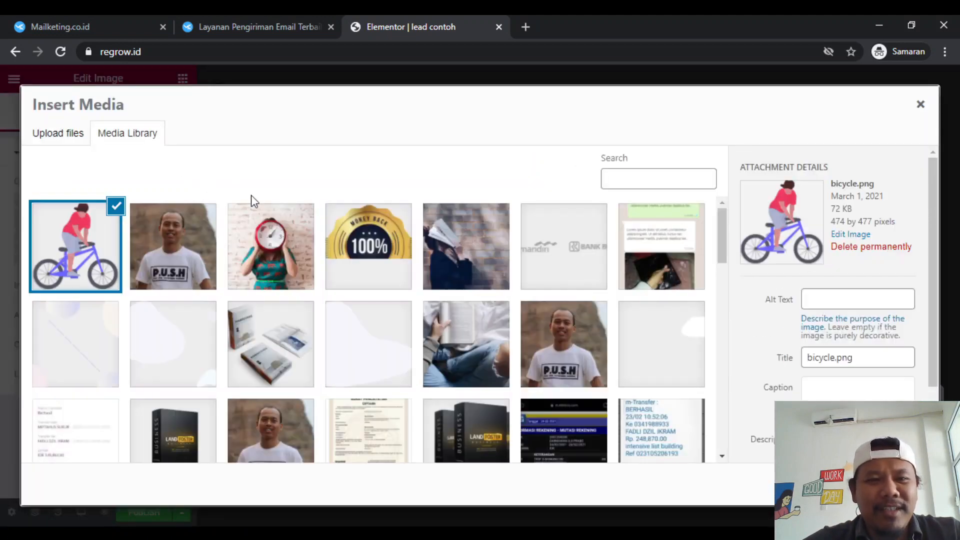
scroll(269, 317, "down", 2)
scroll(269, 317, "down", 10)
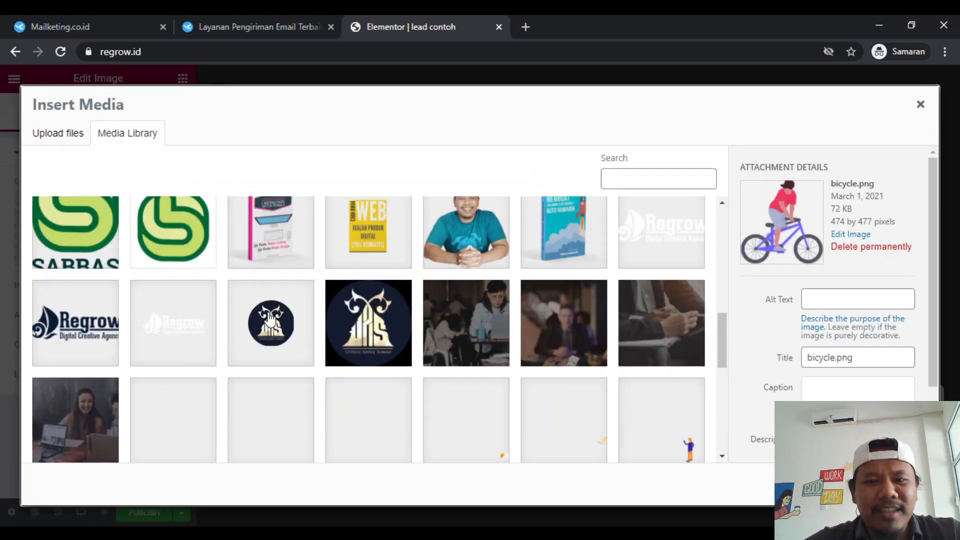
scroll(269, 319, "up", 5)
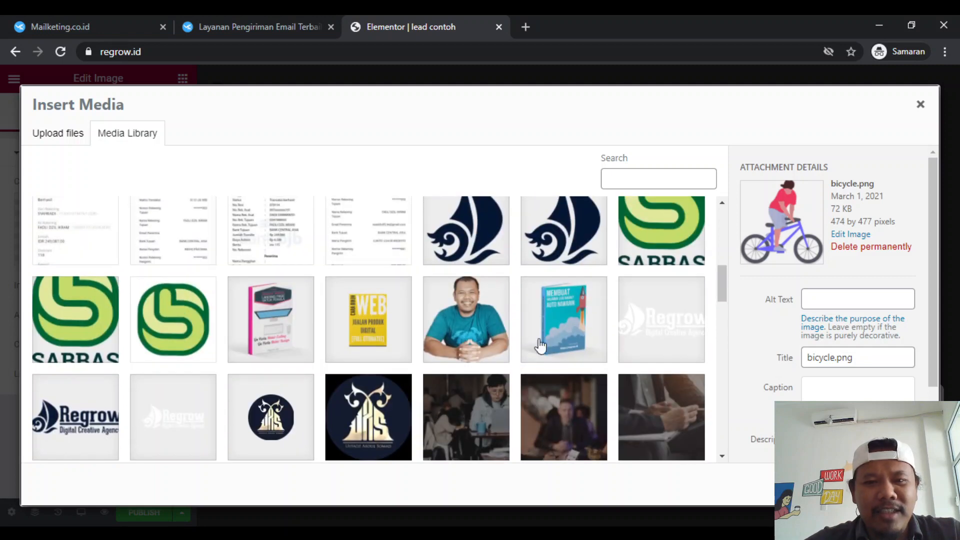
left_click(488, 330)
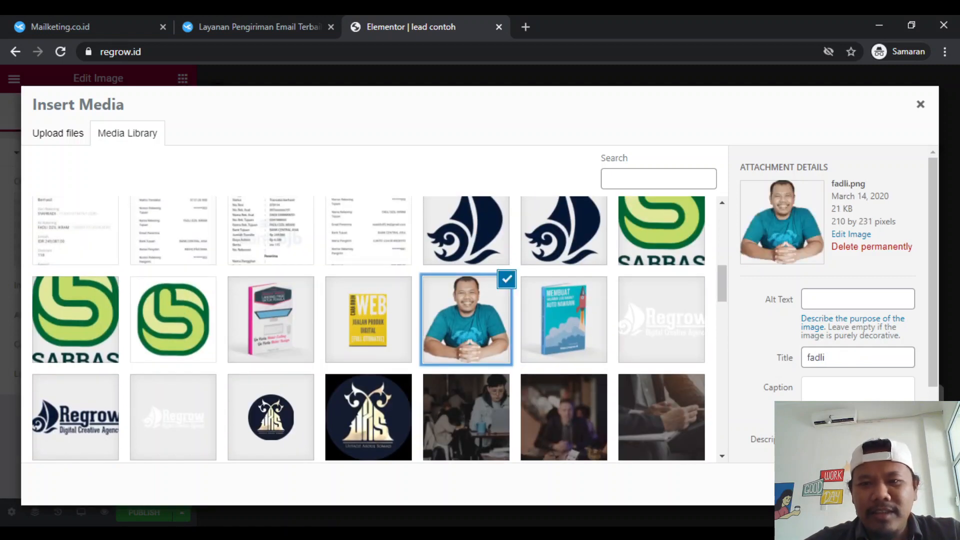
left_click(895, 484)
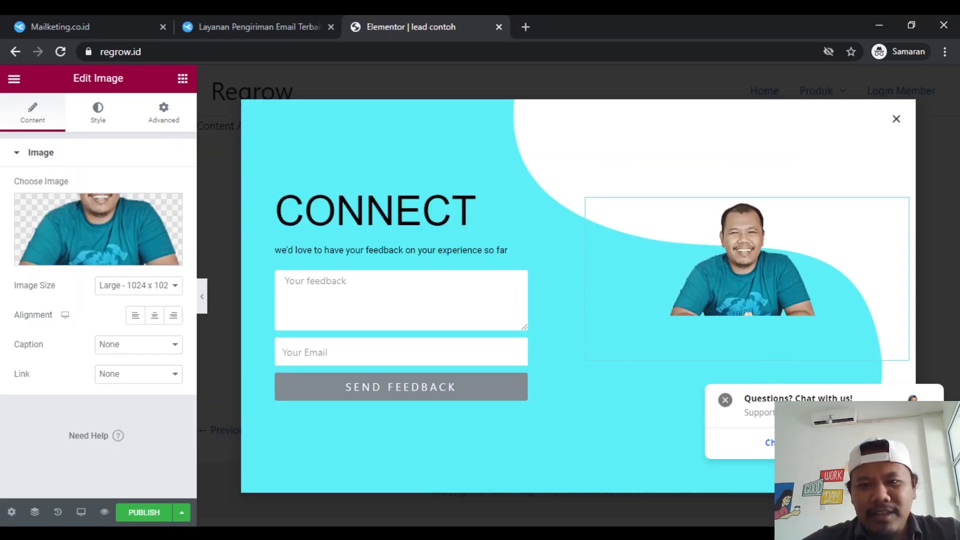
- Check the heading wording in Mailketing's popup and change the CONNECT heading to "Hadiah SPESIAL"
left_click(412, 214)
double_click(412, 214)
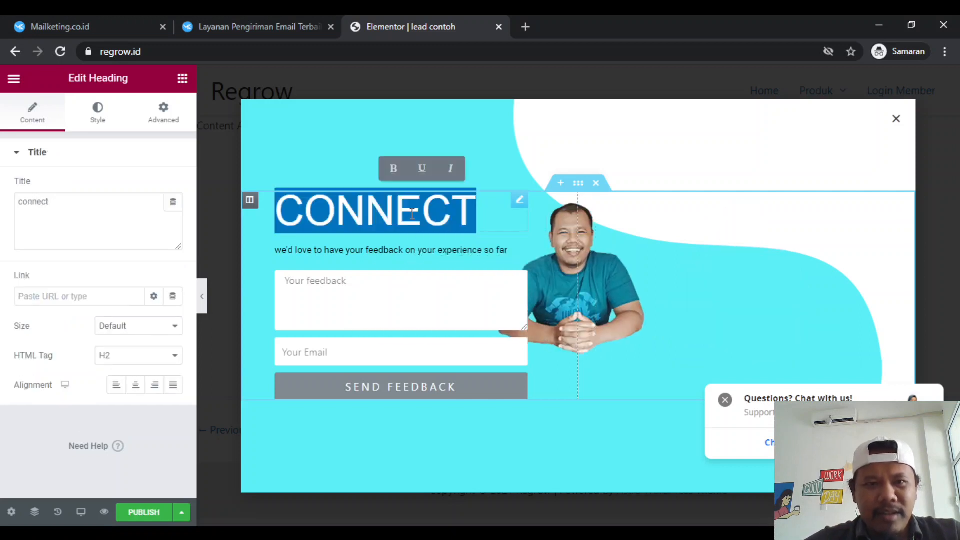
left_click(77, 19)
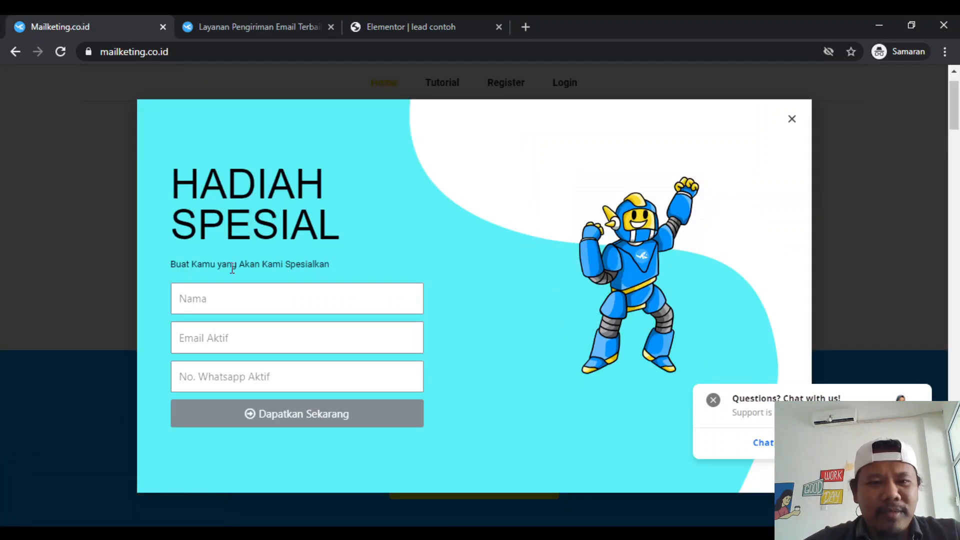
left_click(467, 20)
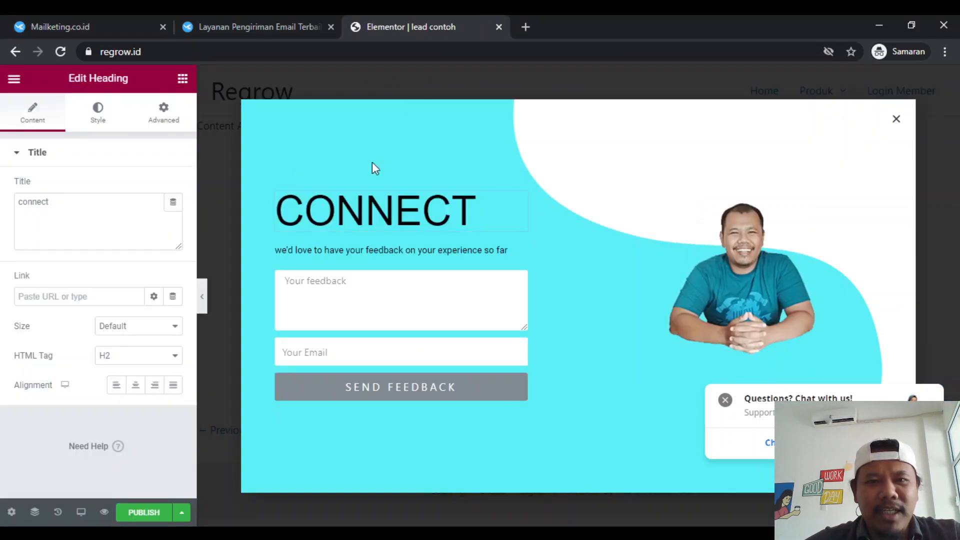
double_click(349, 226)
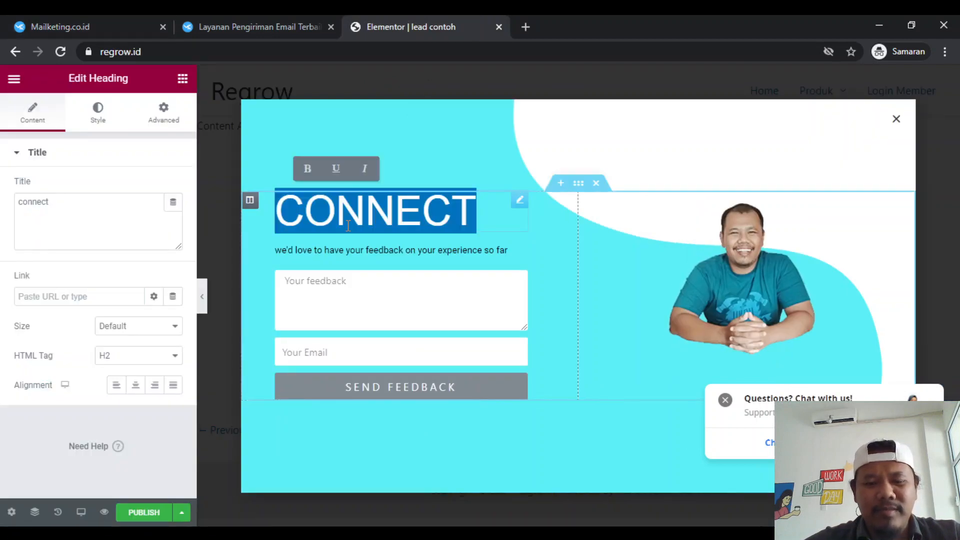
type("Hadiah SEPSIA")
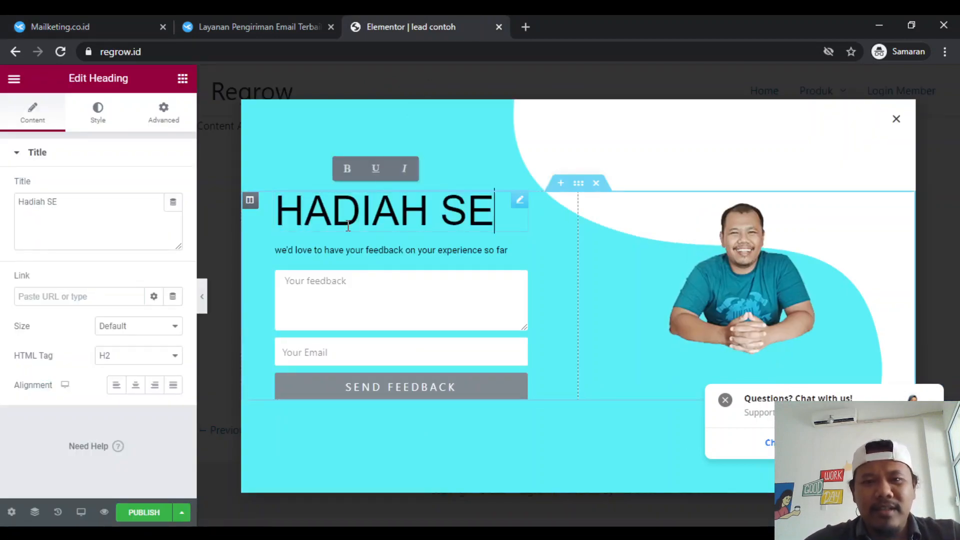
key("BackSpace")
key("BackSpace")
key("BackSpace")
key("BackSpace")
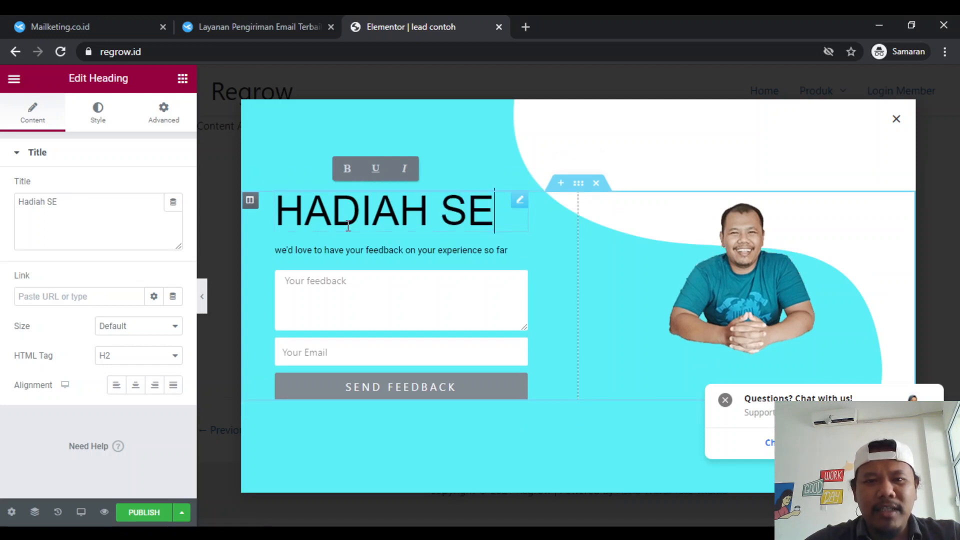
type("PE")
key("BackSpace")
key("BackSpace")
key("BackSpace")
type("PESIAL")
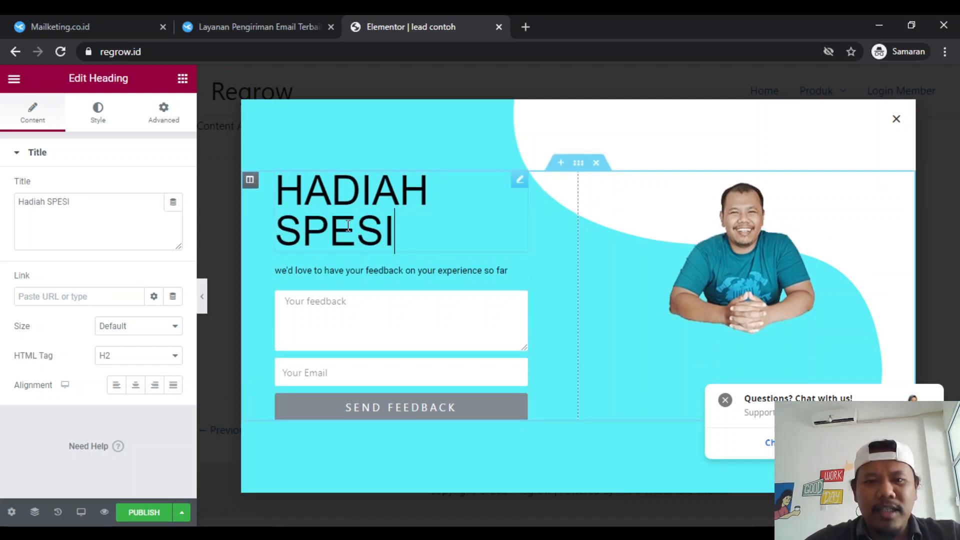
- Delete the template's feedback form below the subtitle in the popup
left_click(330, 272)
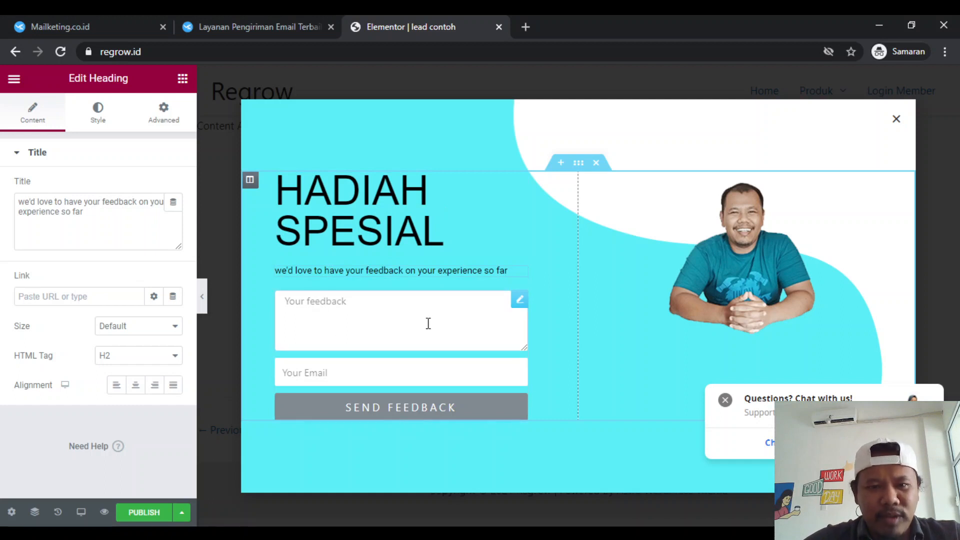
left_click(395, 323)
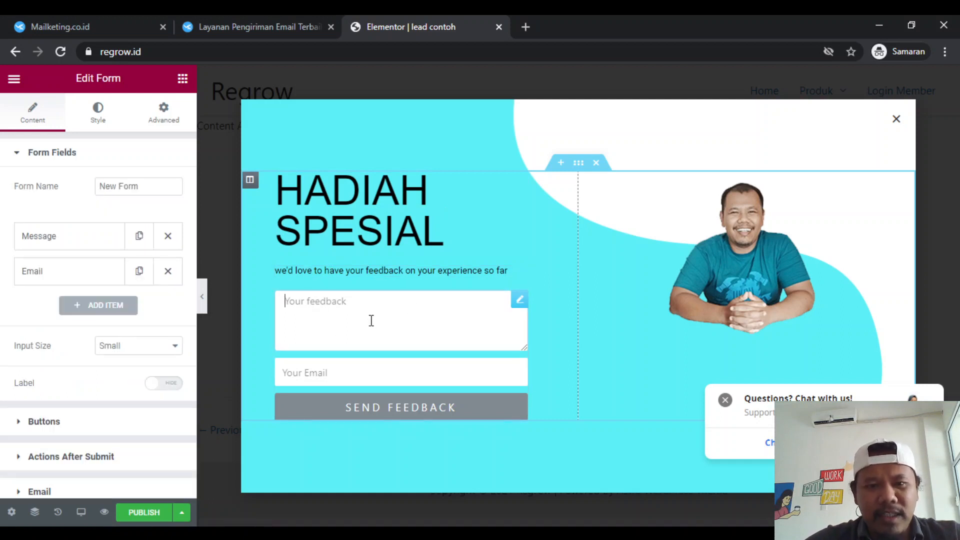
right_click(372, 320)
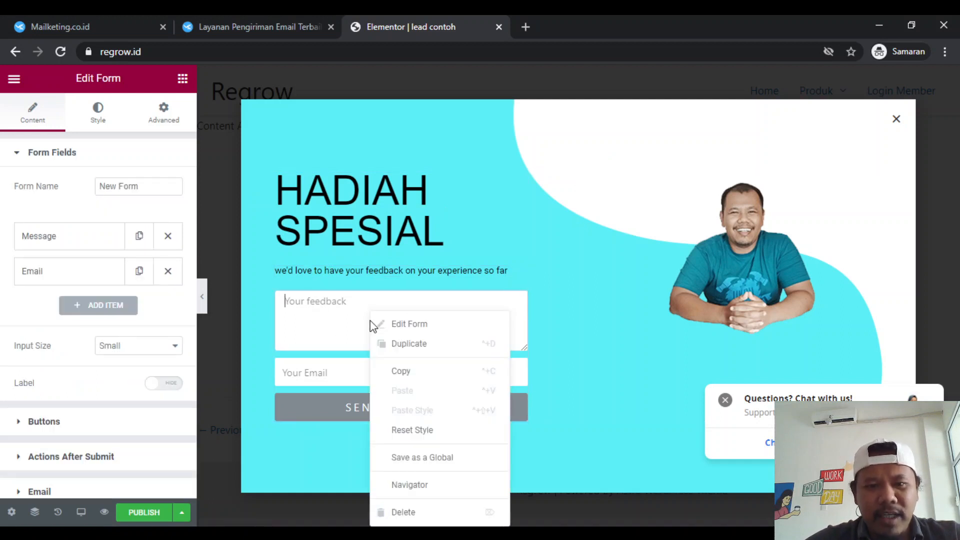
left_click(416, 515)
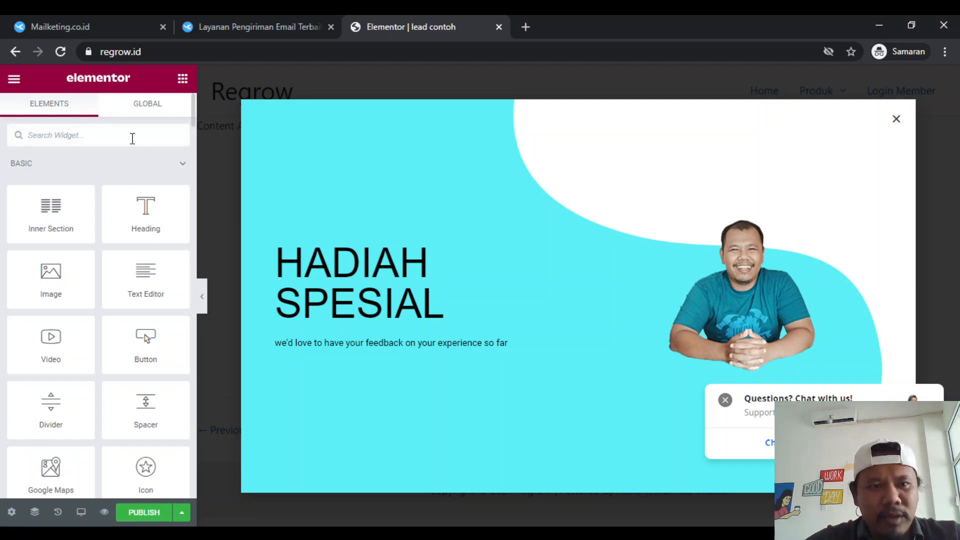
- Find the standard Form widget by searching for "form" and place it below the popup's subtitle
type("form")
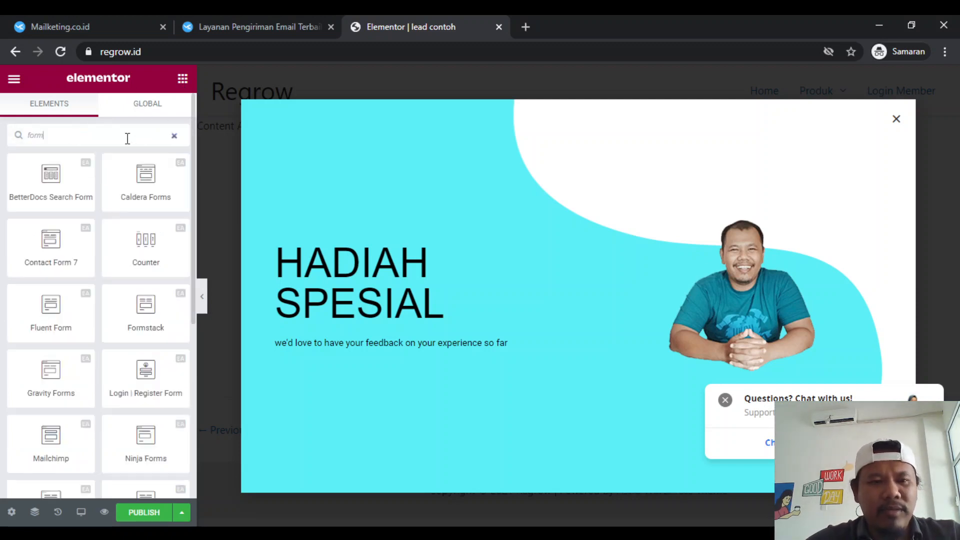
scroll(112, 307, "down", 4)
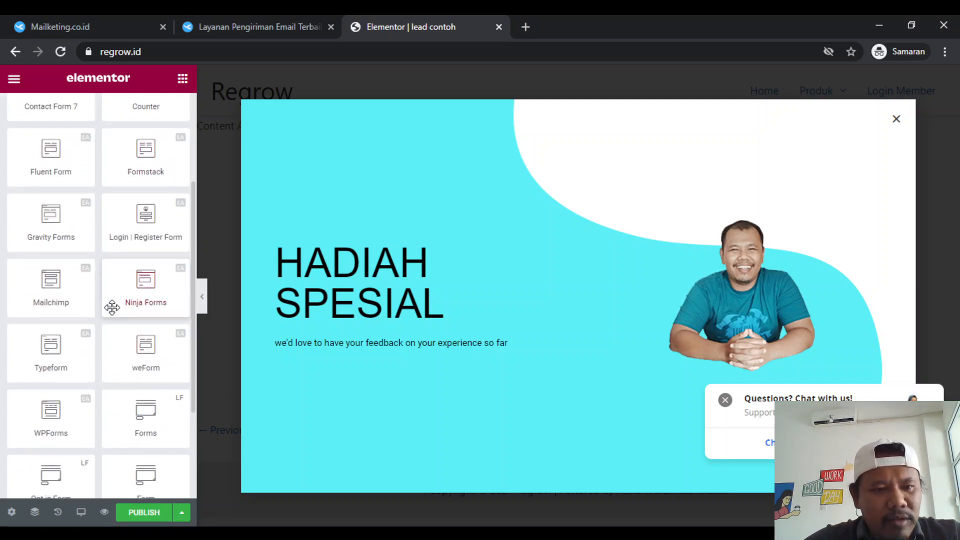
scroll(112, 307, "down", 2)
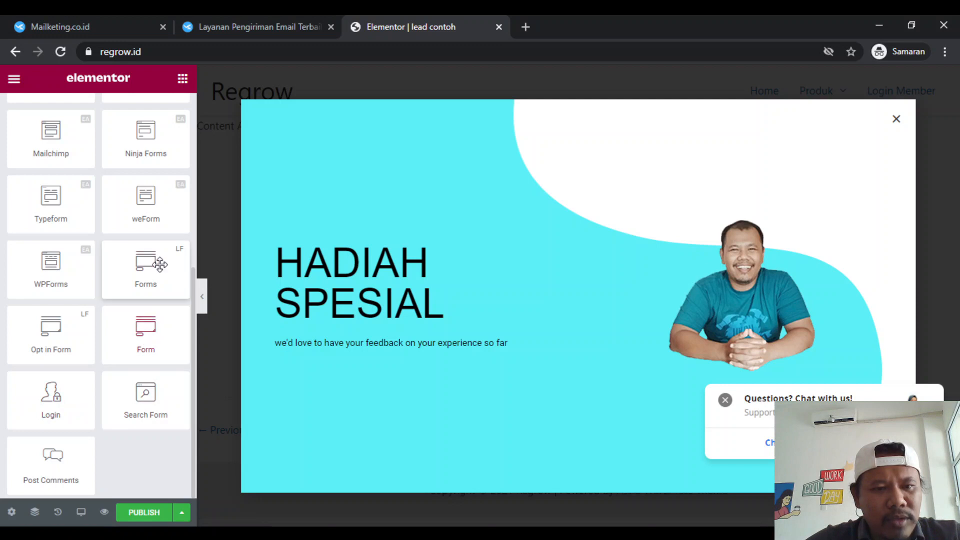
left_click_drag(147, 331, 419, 350)
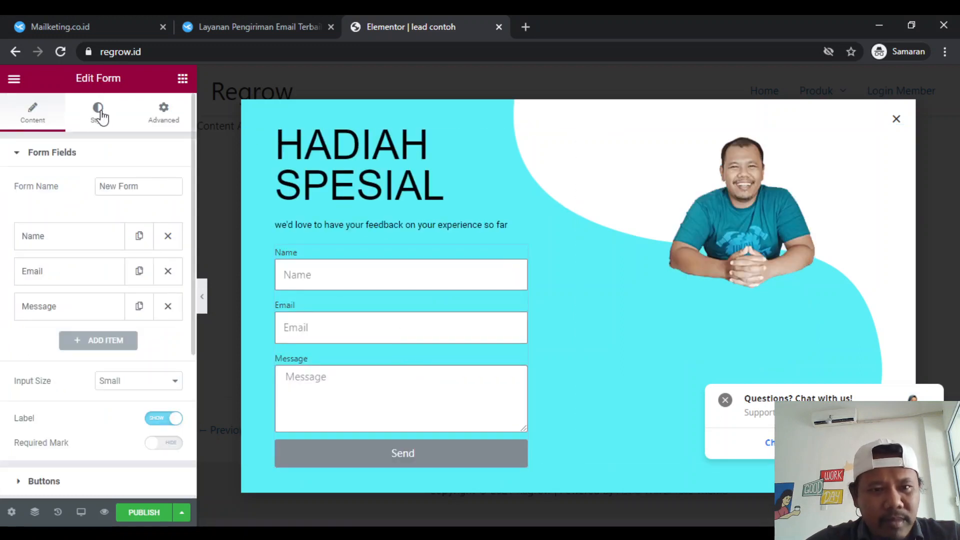
- Expand the Name field's settings, keep its placeholder as "Name", and hide the labels of the form
left_click(59, 245)
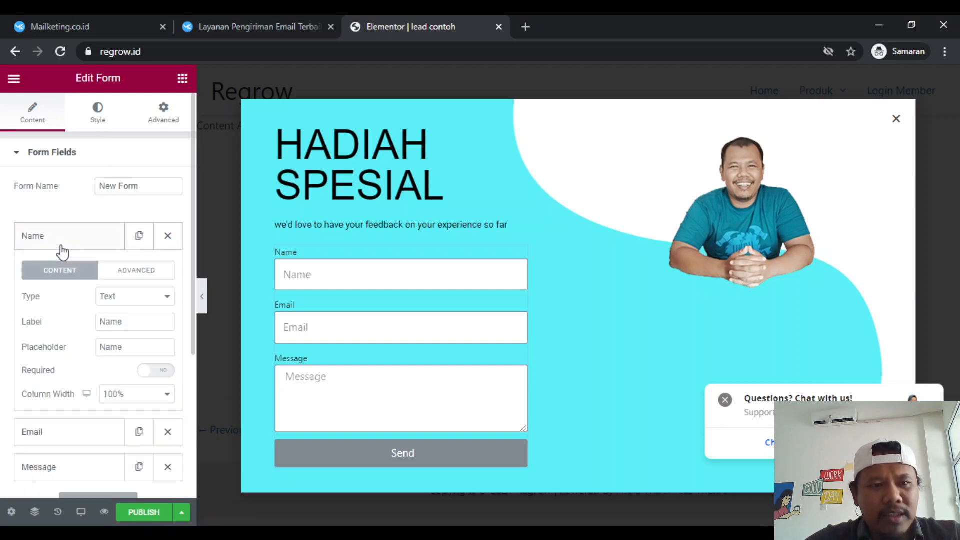
left_click(129, 331)
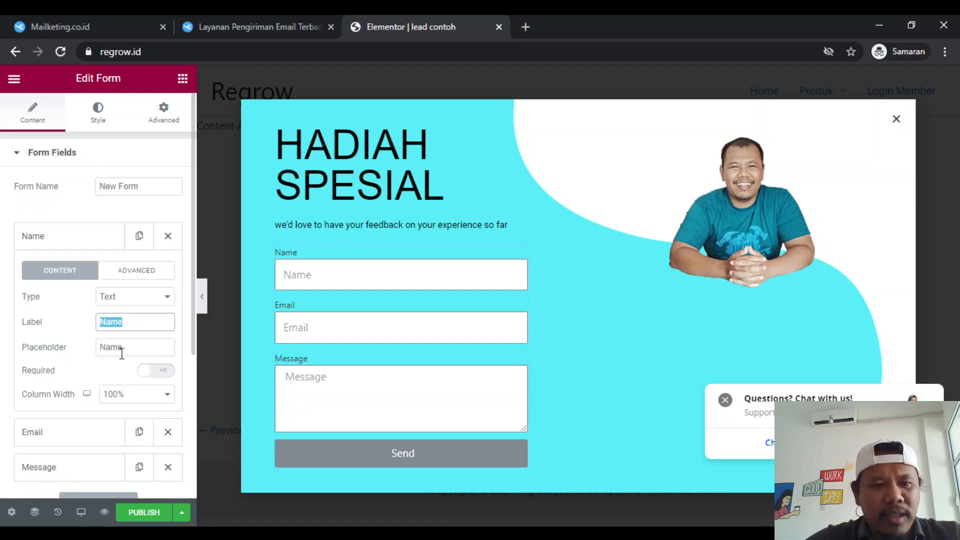
double_click(122, 353)
type("Nam")
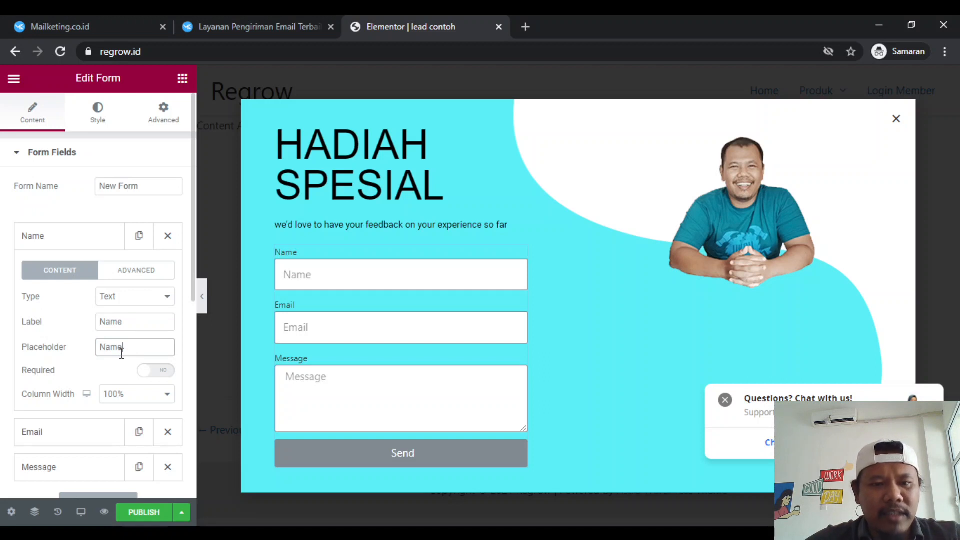
type("e")
scroll(122, 358, "down", 2)
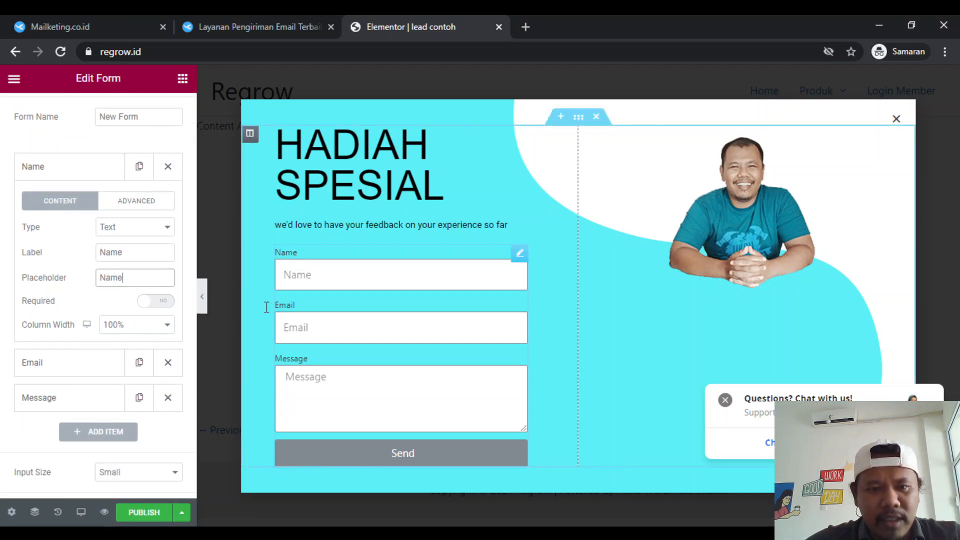
scroll(82, 403, "down", 4)
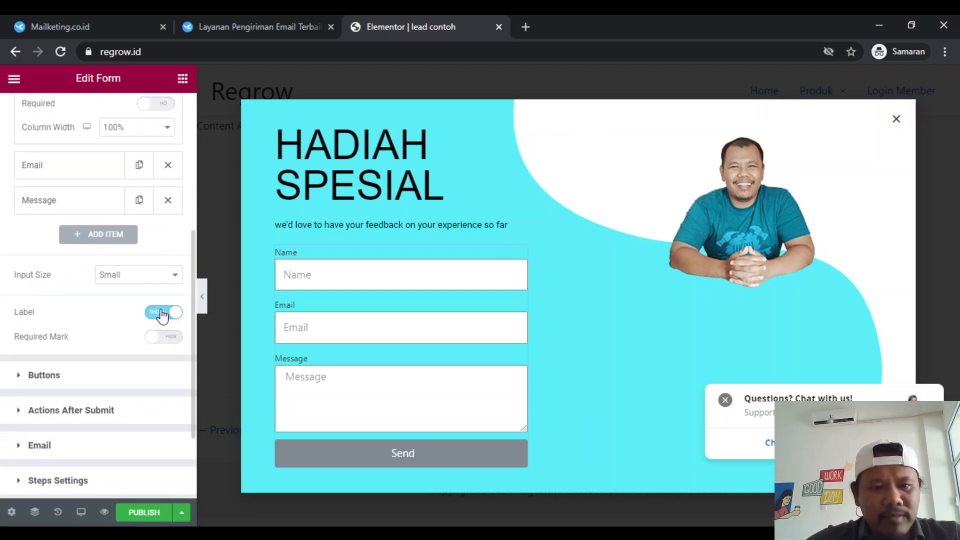
left_click(161, 313)
- Set the Name field's label to "first_name" and its placeholder to "Nama Anda"
scroll(40, 250, "up", 4)
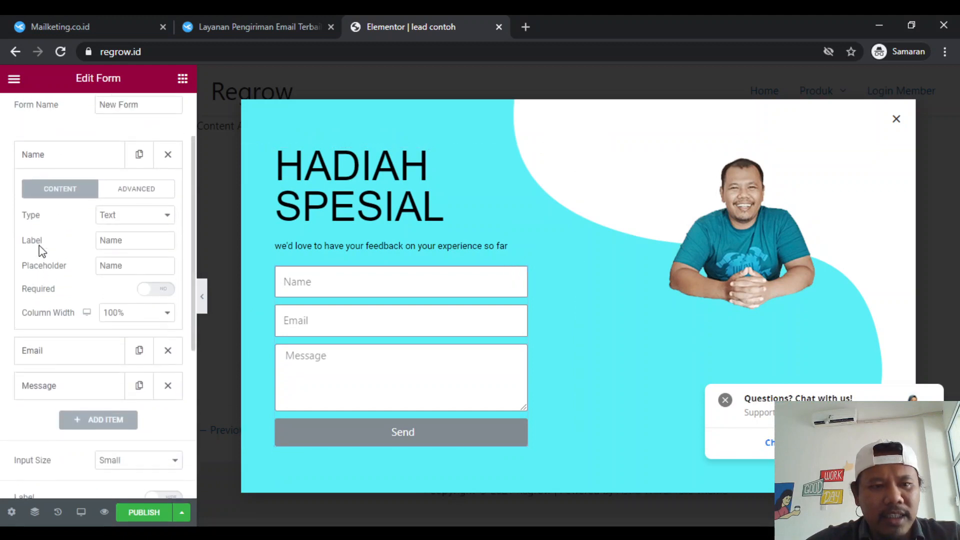
scroll(42, 251, "up", 2)
double_click(129, 317)
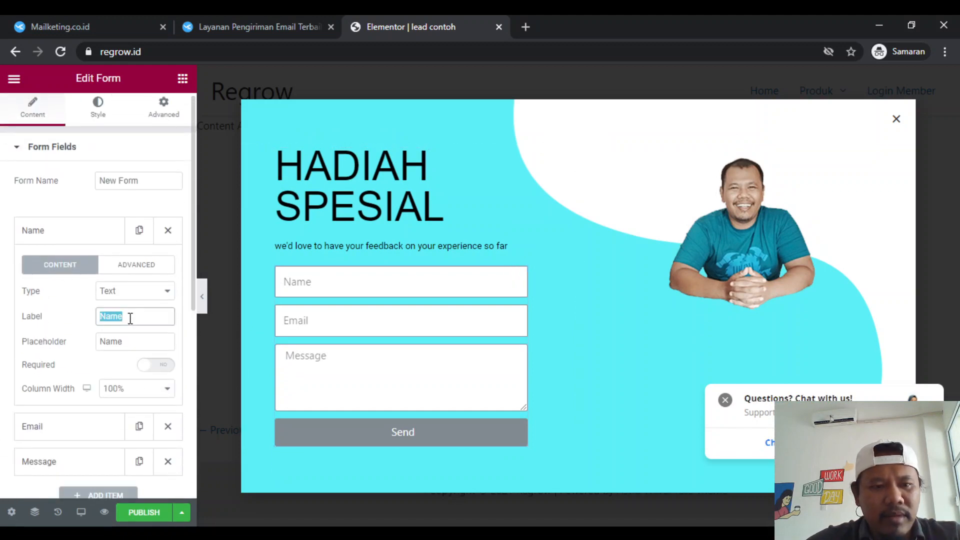
type("first_n")
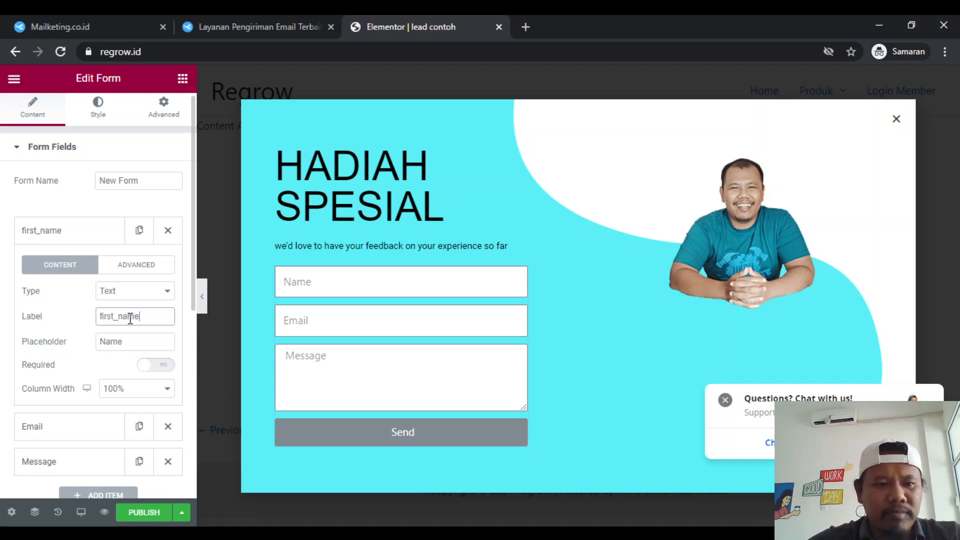
scroll(129, 323, "down", 3)
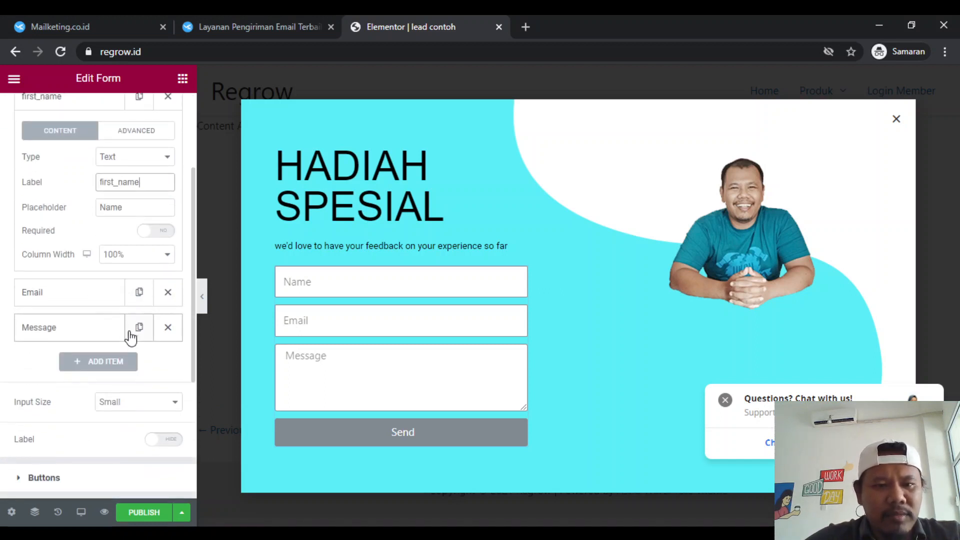
double_click(139, 205)
type("Na")
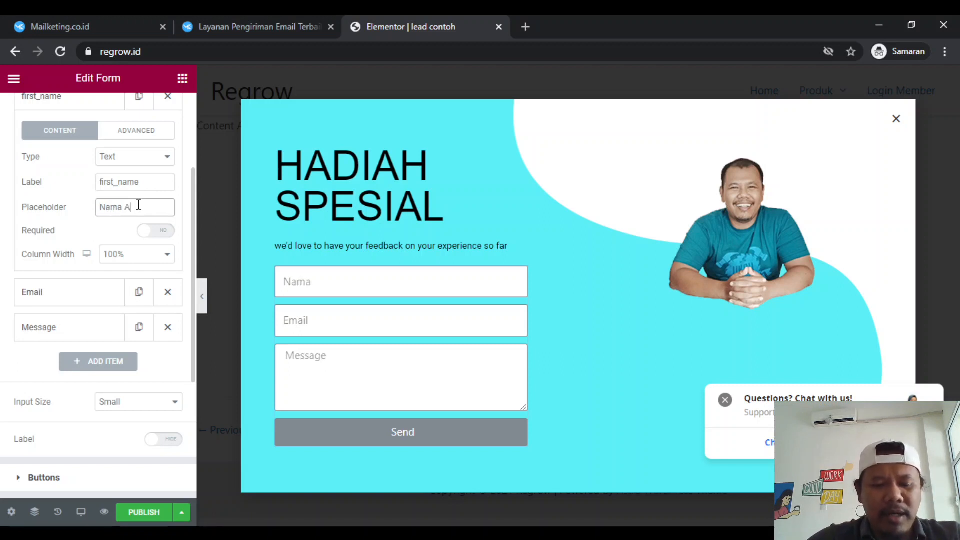
- Expand the Email field's settings and change its label to lowercase "email"
scroll(56, 418, "down", 1)
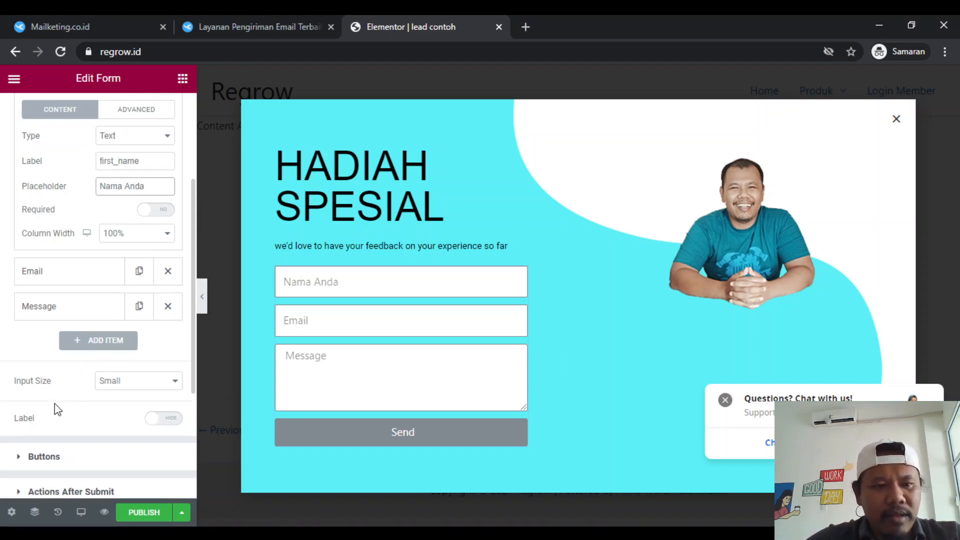
left_click(71, 260)
scroll(82, 217, "up", 1)
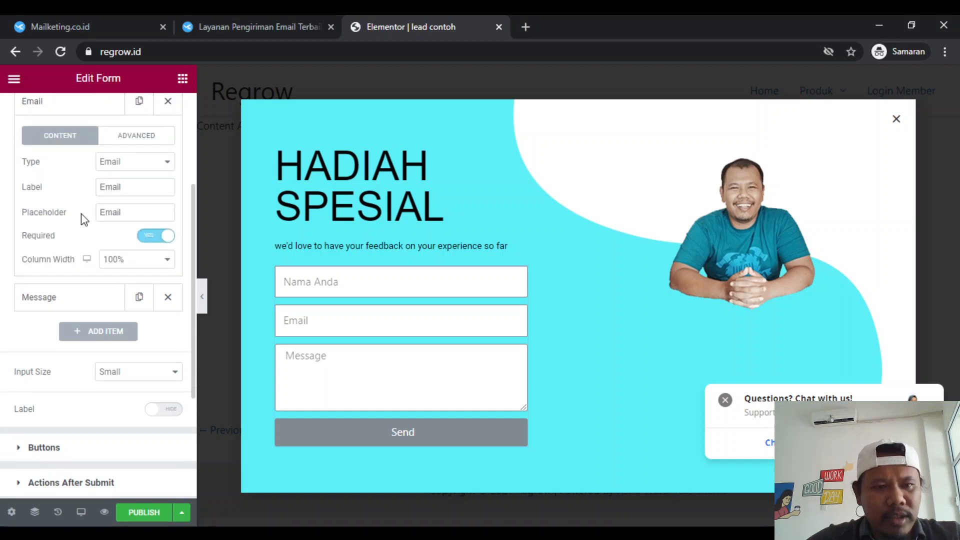
double_click(109, 247)
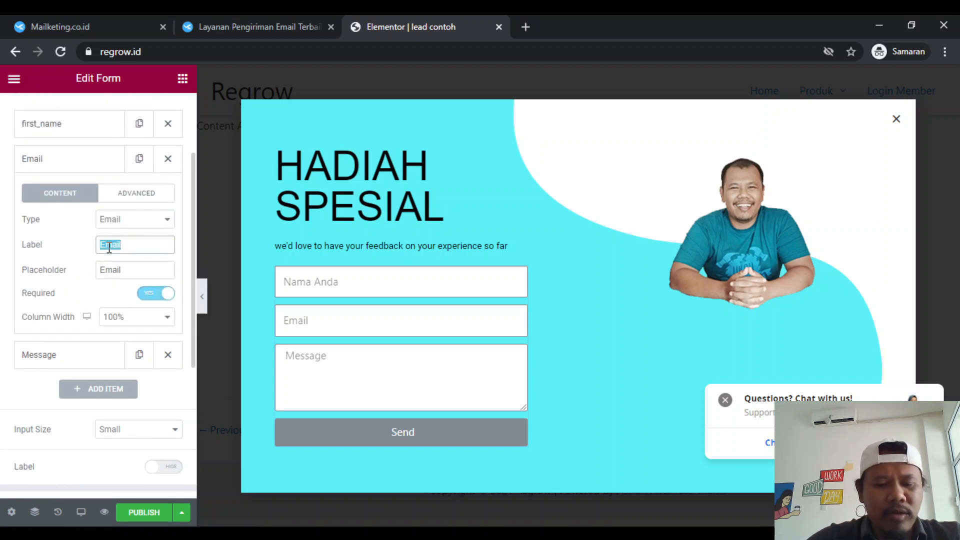
type("ema")
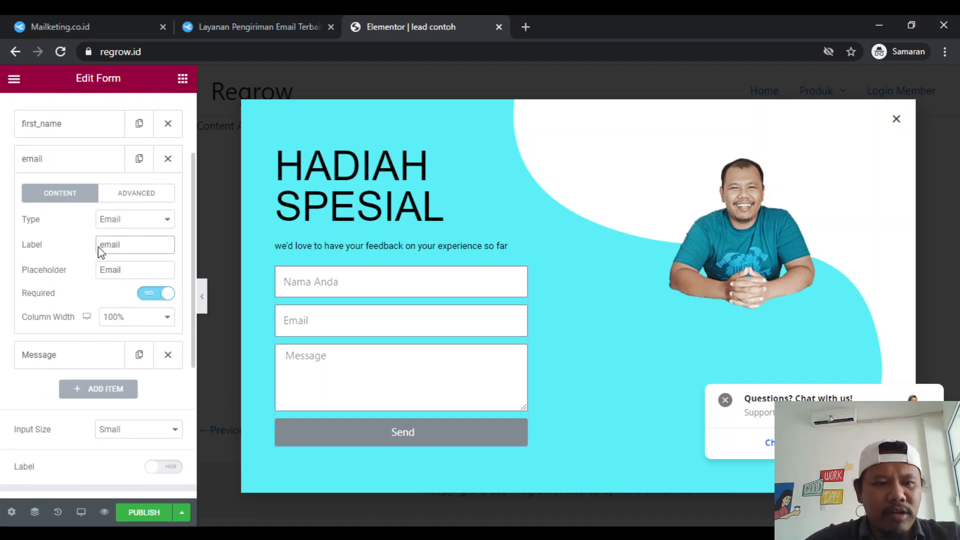
- Set the Email field's placeholder to "Email Aktif Anda" and change the Message field's type to Text
double_click(133, 268)
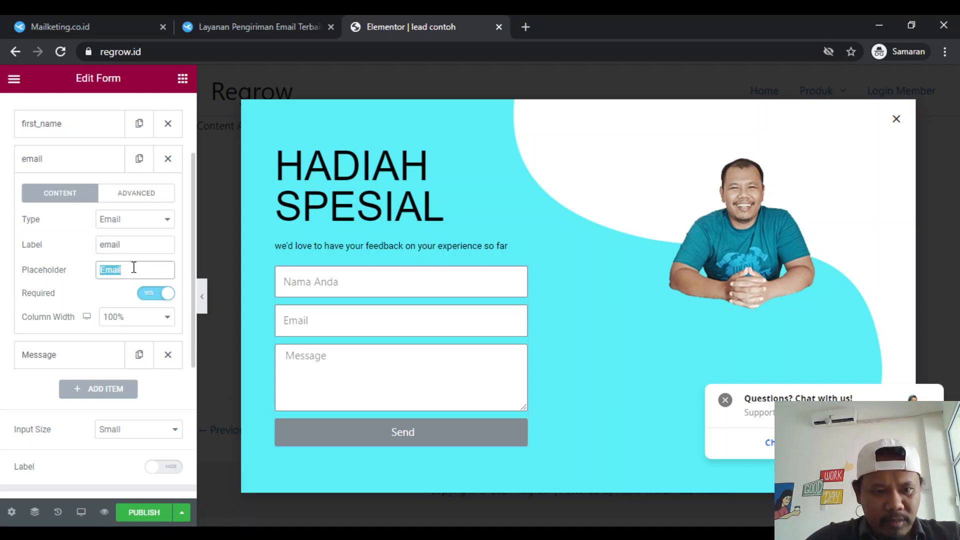
type("Ma")
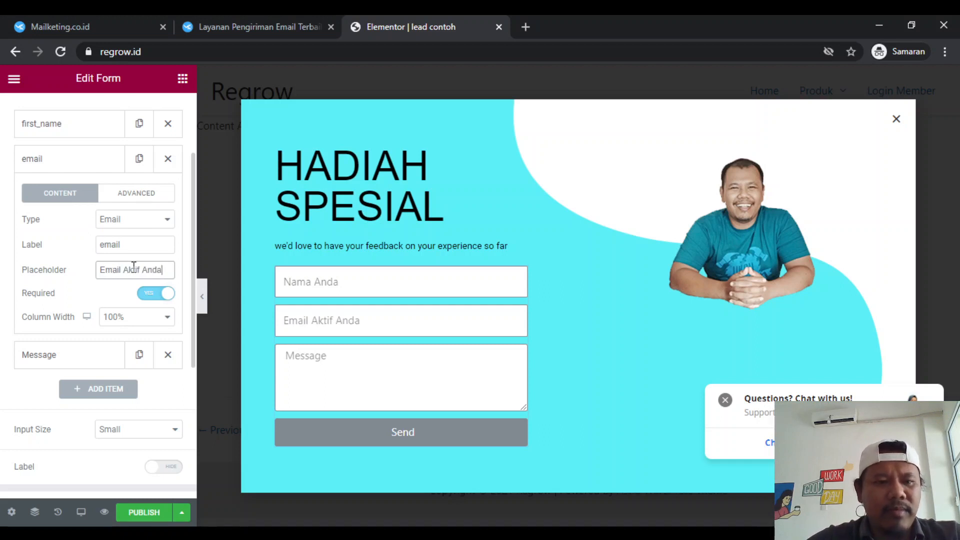
left_click(67, 352)
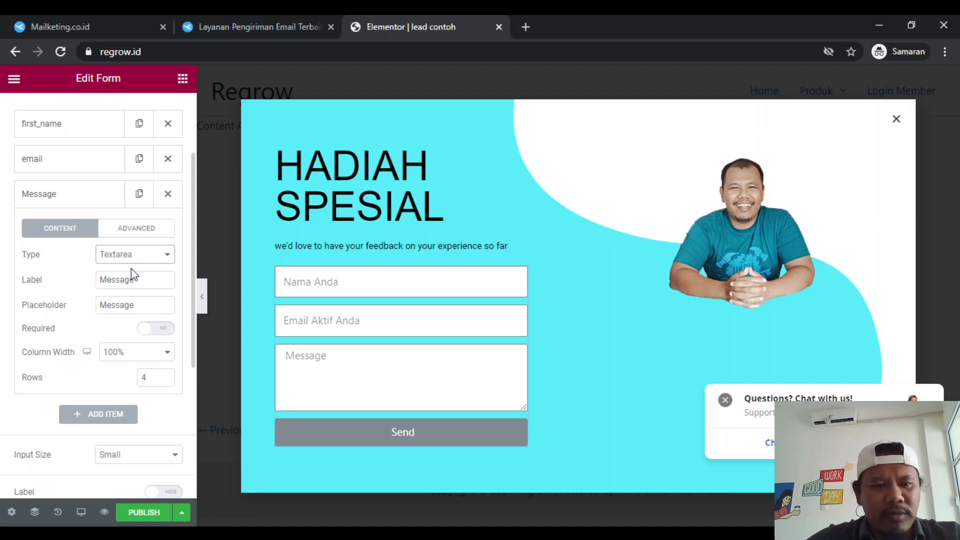
left_click(142, 277)
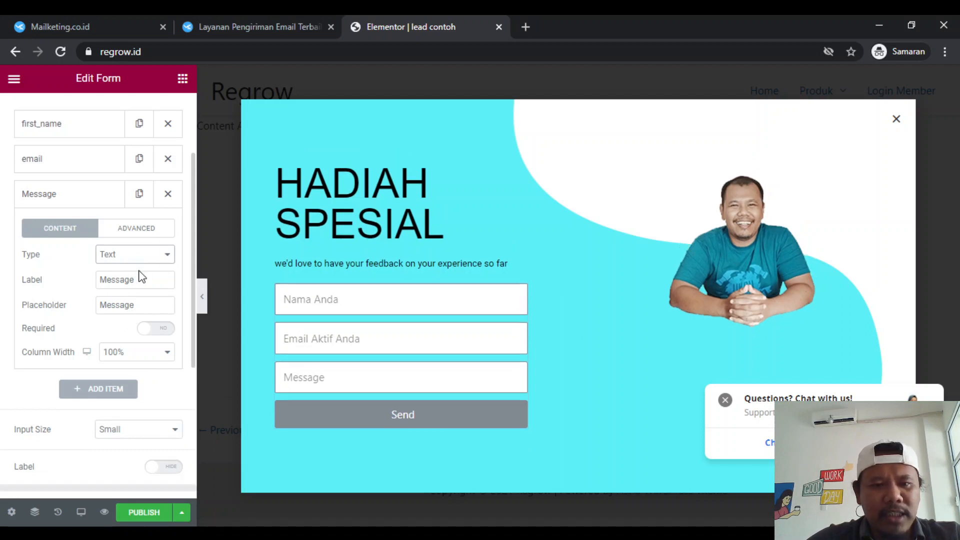
- Set the Message field's label to "mobile" and its placeholder to "WA Aktif Anda"
double_click(128, 280)
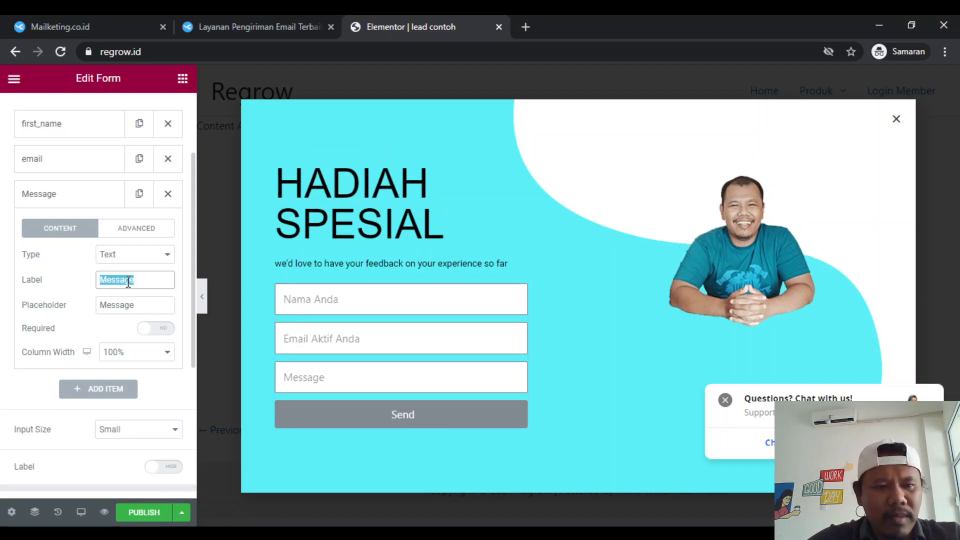
type("mobile")
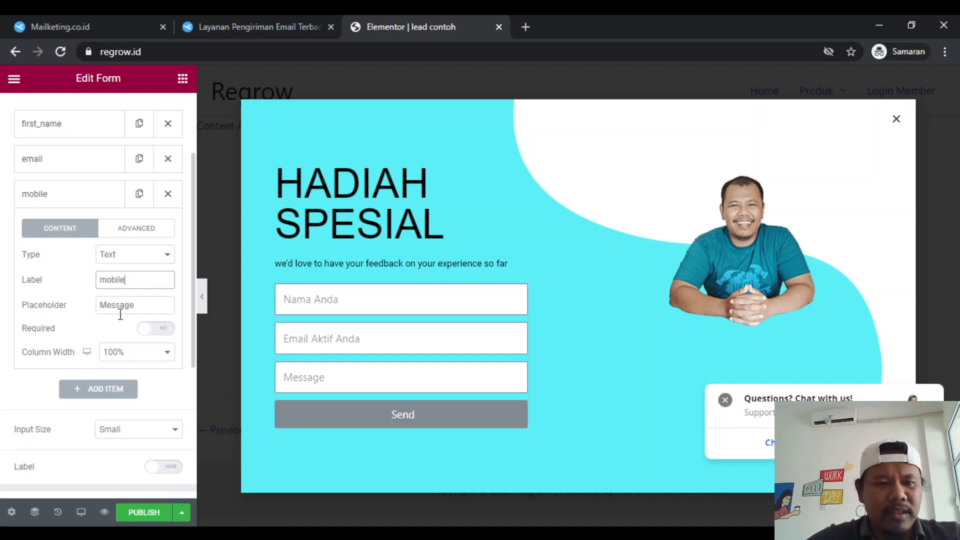
double_click(120, 313)
type("WA Aktif Anda")
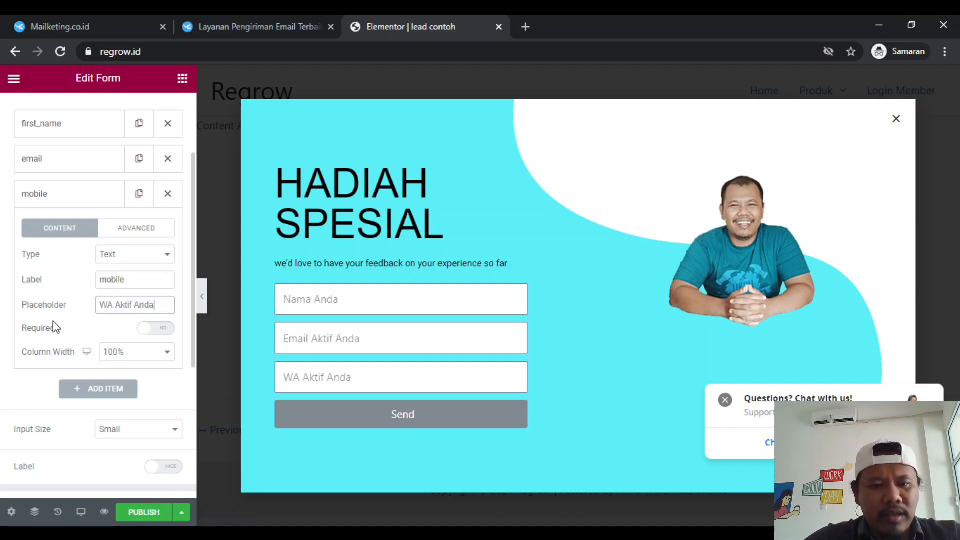
left_click(53, 321)
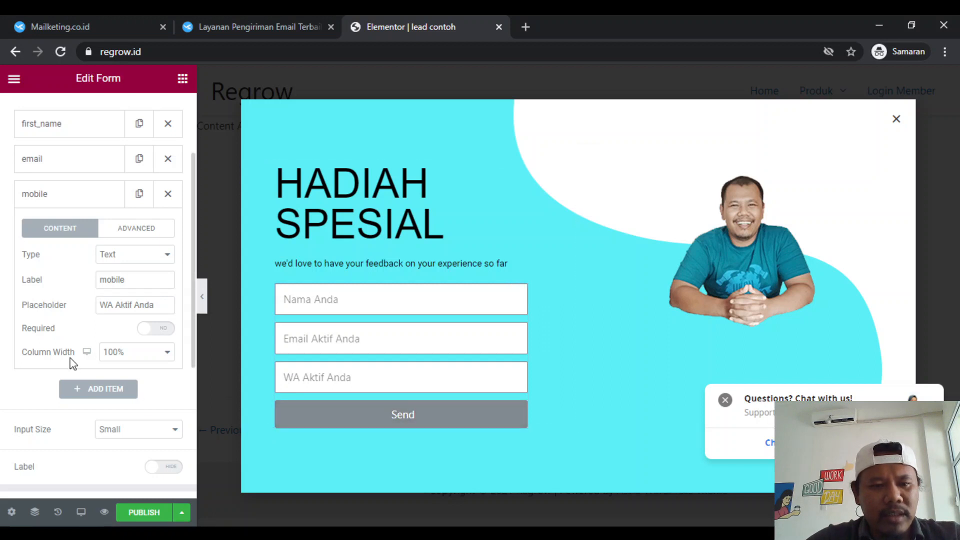
- Change the text of the form's submit button to "Dapatkan"
scroll(70, 365, "down", 5)
left_click(91, 264)
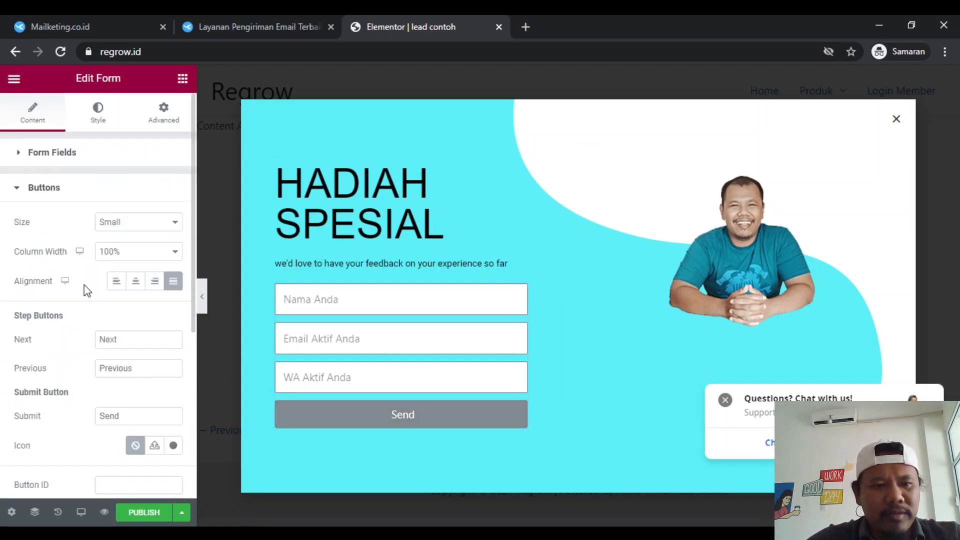
scroll(61, 353, "down", 1)
left_click(122, 372)
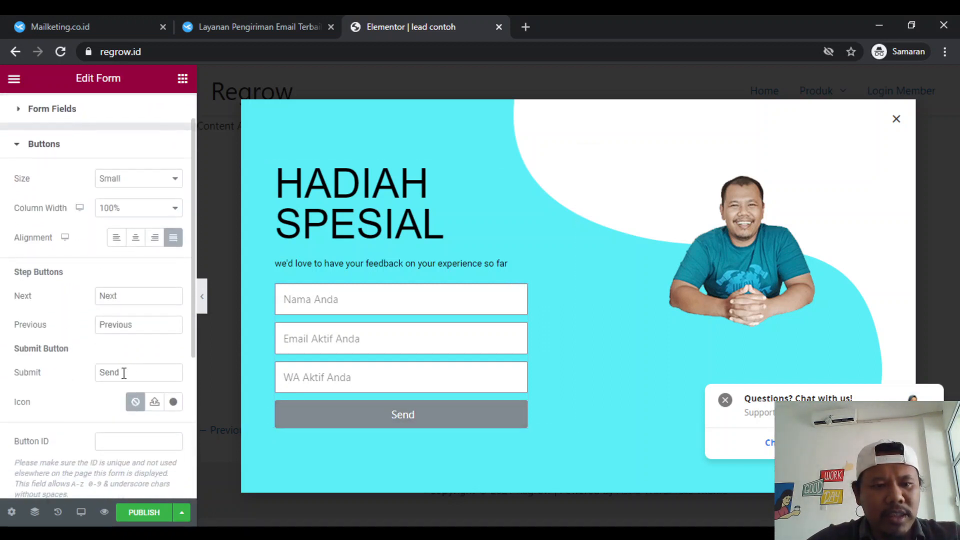
double_click(124, 372)
type("Dapatkan")
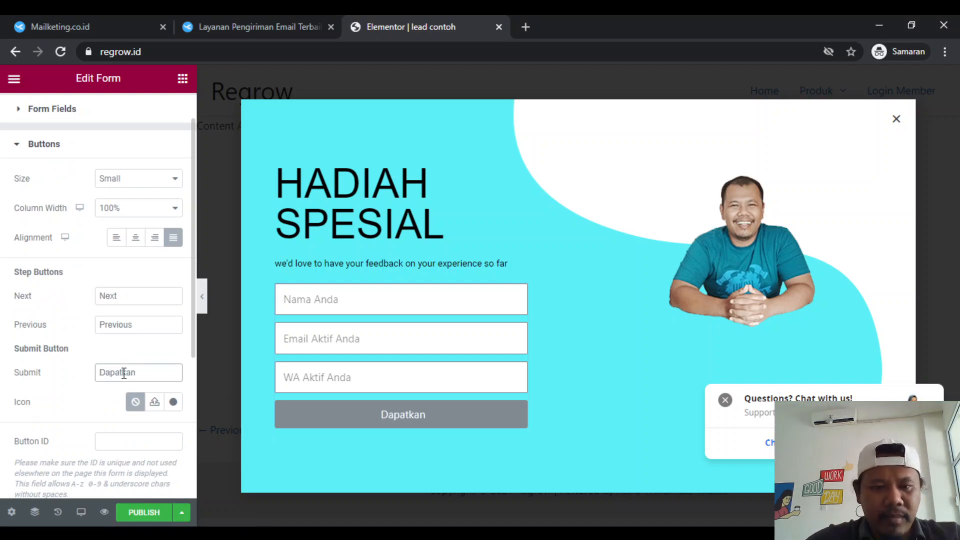
- Replace the form's Email action after submit with the Webhook and Popup actions
scroll(124, 372, "down", 2)
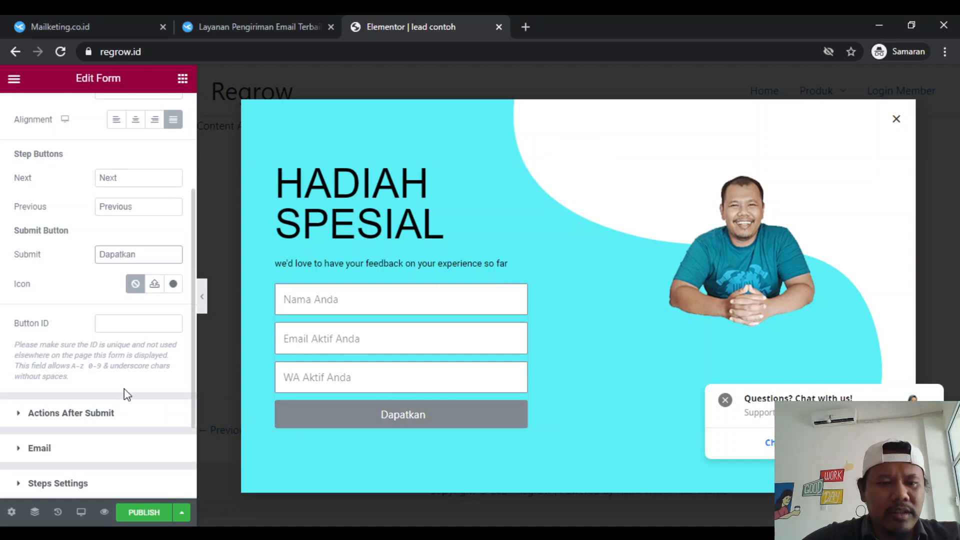
scroll(100, 395, "down", 3)
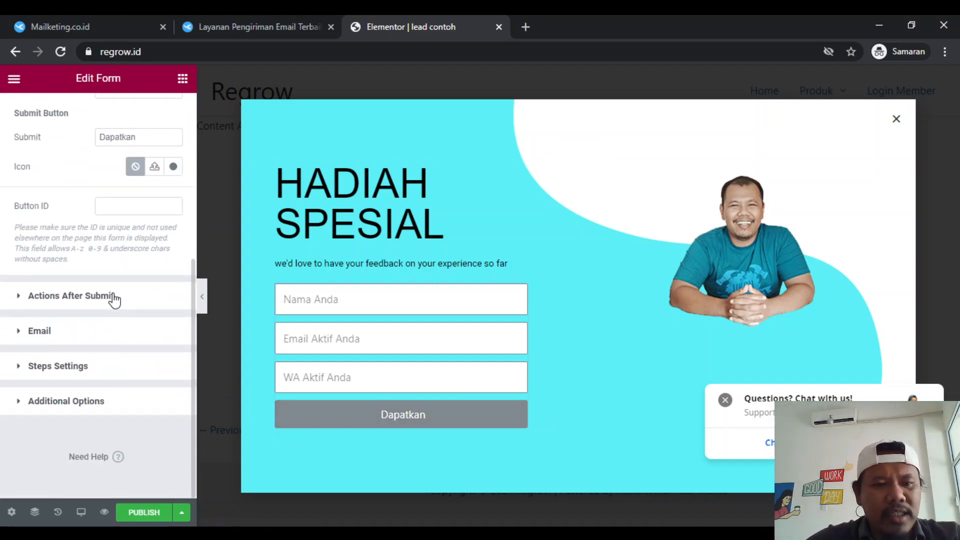
left_click(114, 298)
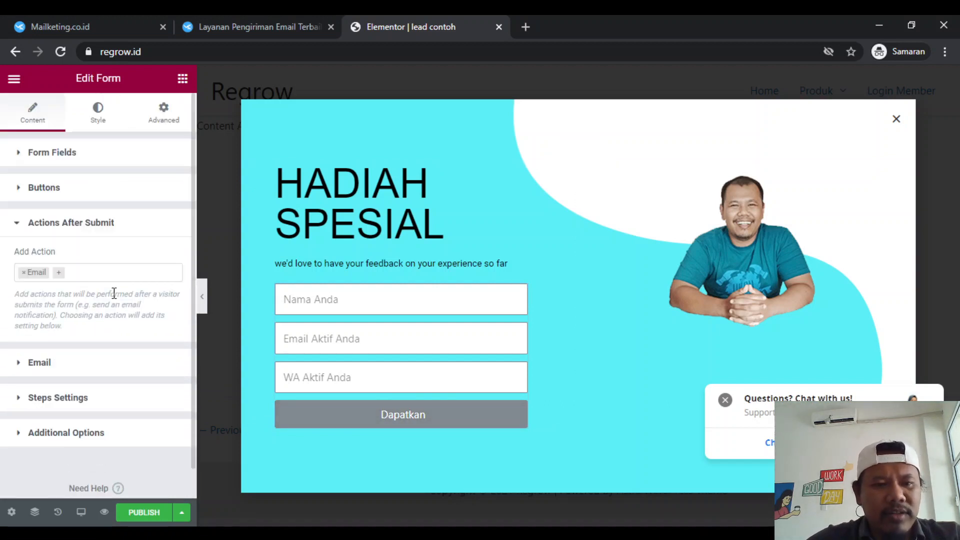
left_click(25, 274)
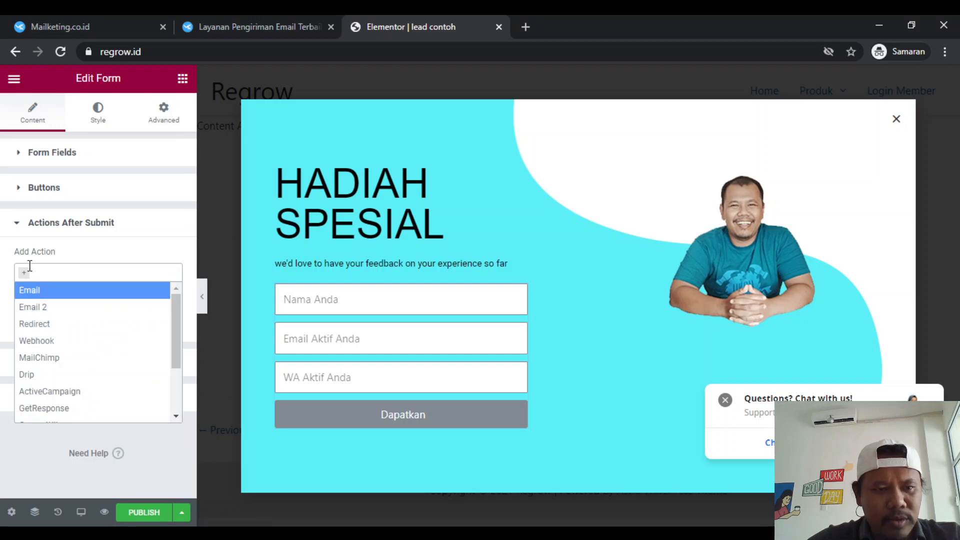
left_click(52, 341)
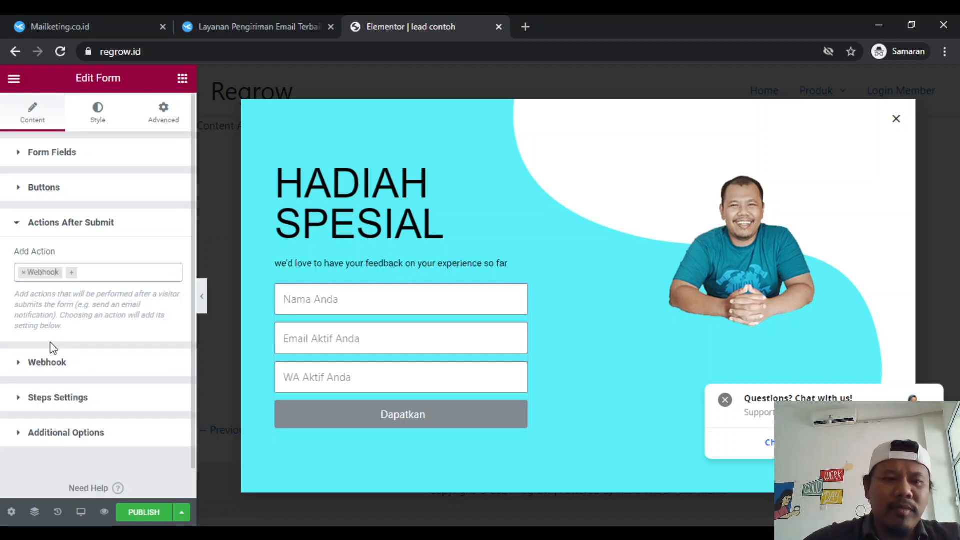
left_click(72, 278)
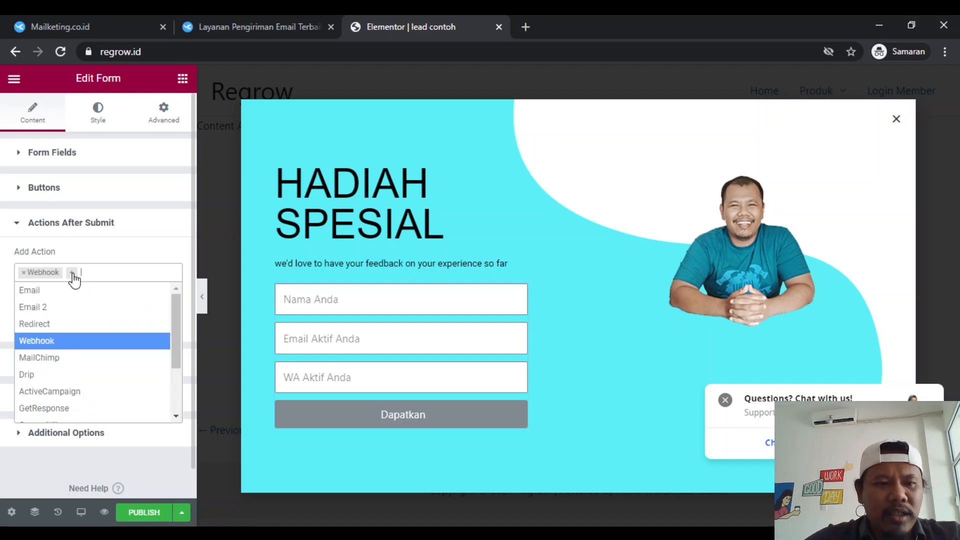
scroll(60, 376, "down", 1)
scroll(60, 376, "down", 1)
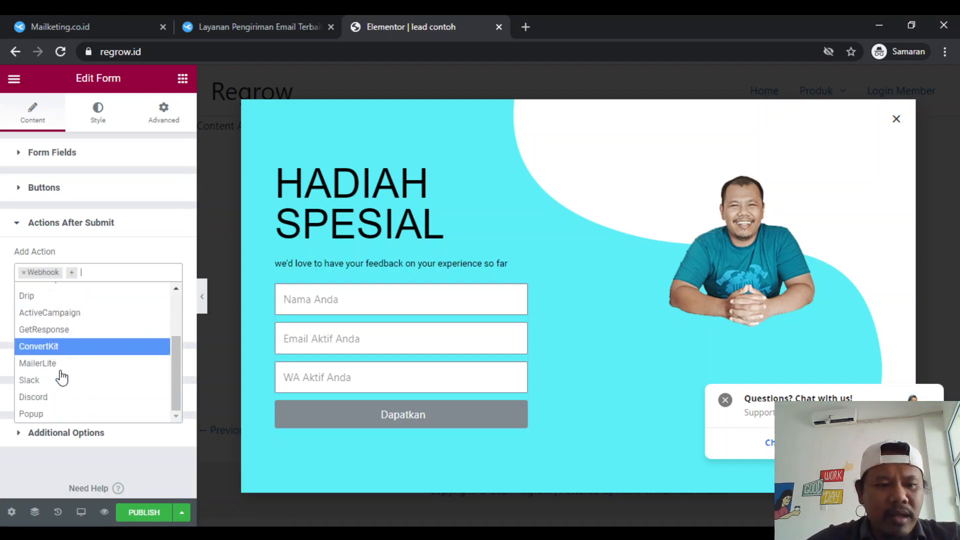
left_click(50, 415)
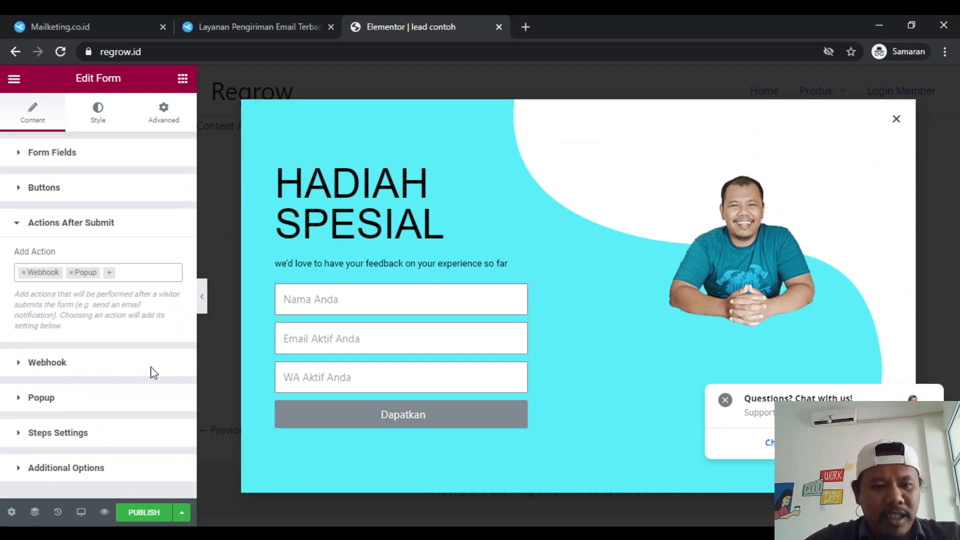
- Set the form's after-submit popup action to Close Popup and enable Don't Show Again
left_click(86, 398)
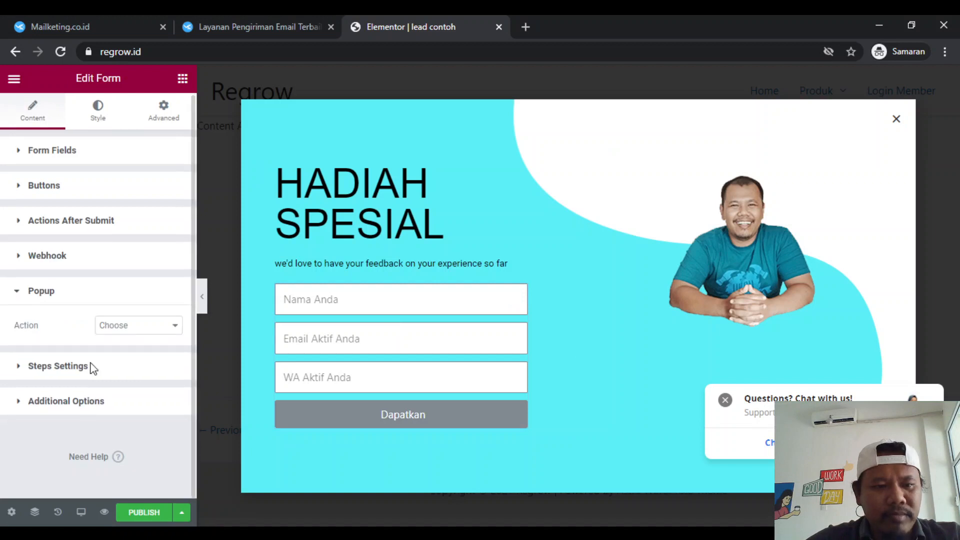
left_click(130, 325)
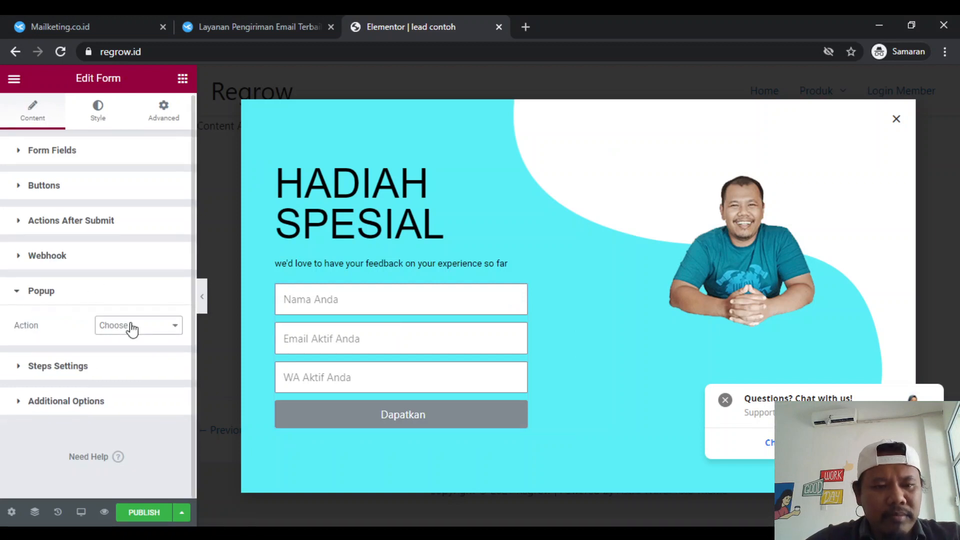
left_click(133, 368)
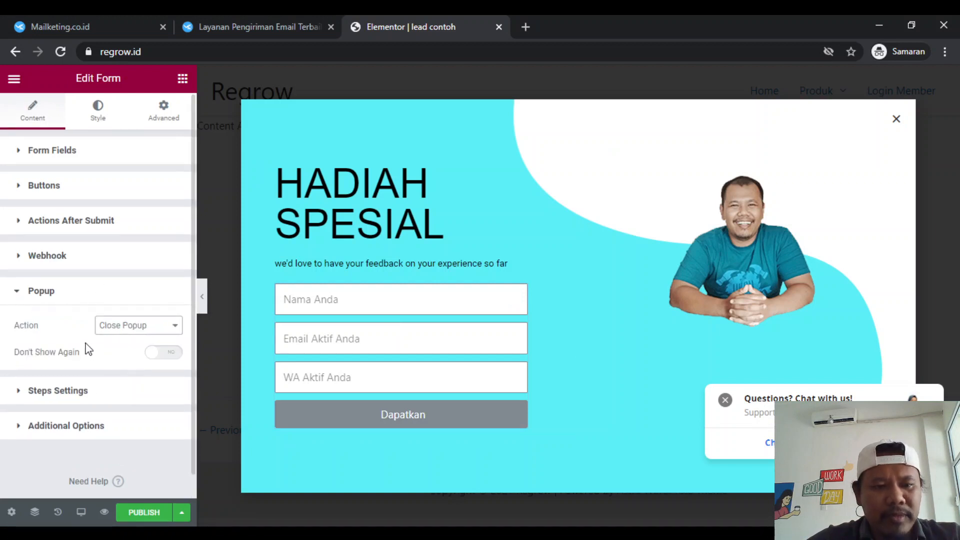
scroll(86, 347, "down", 1)
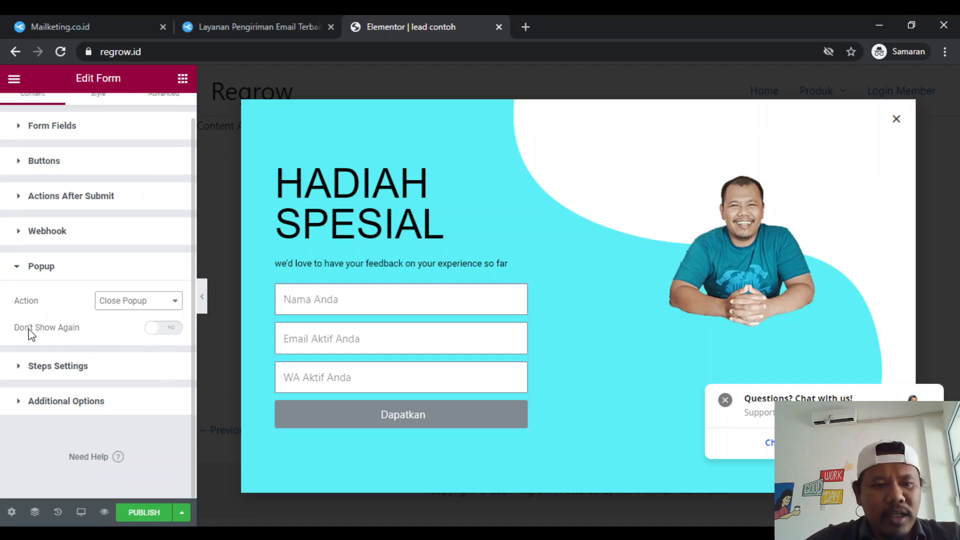
left_click(173, 330)
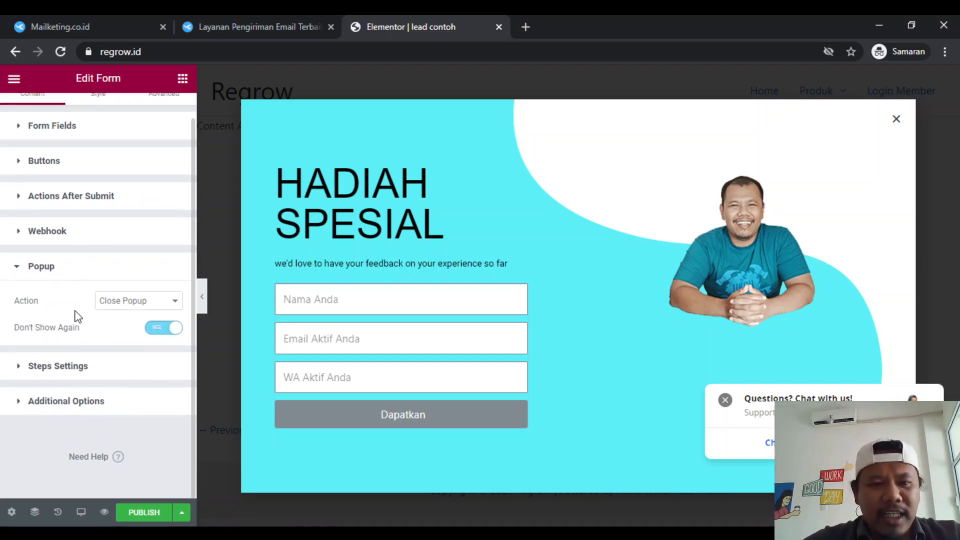
- Open the form's Webhook settings, and find the "Integrasi Form Mailketing ke Elementor" guide through the Mailketing dashboard's tutorials
scroll(77, 316, "up", 1)
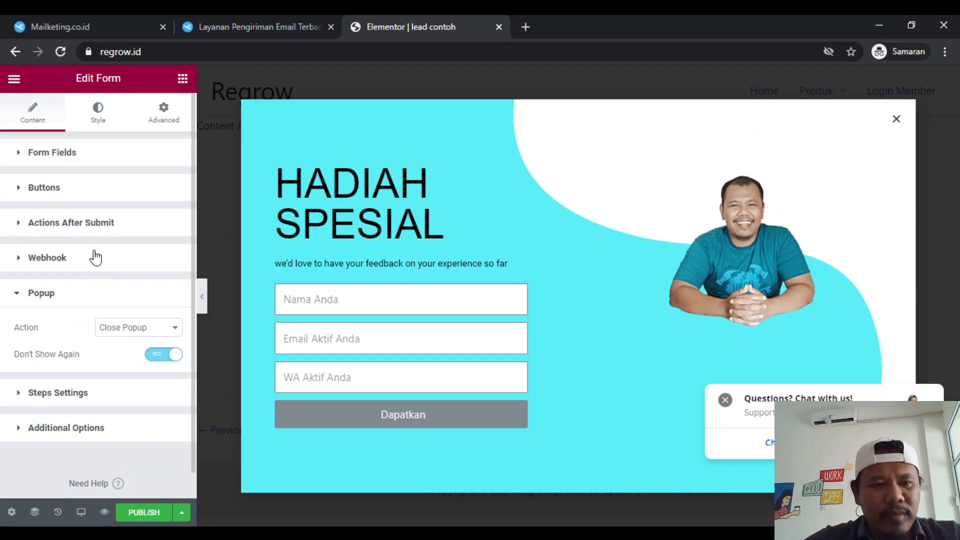
left_click(95, 256)
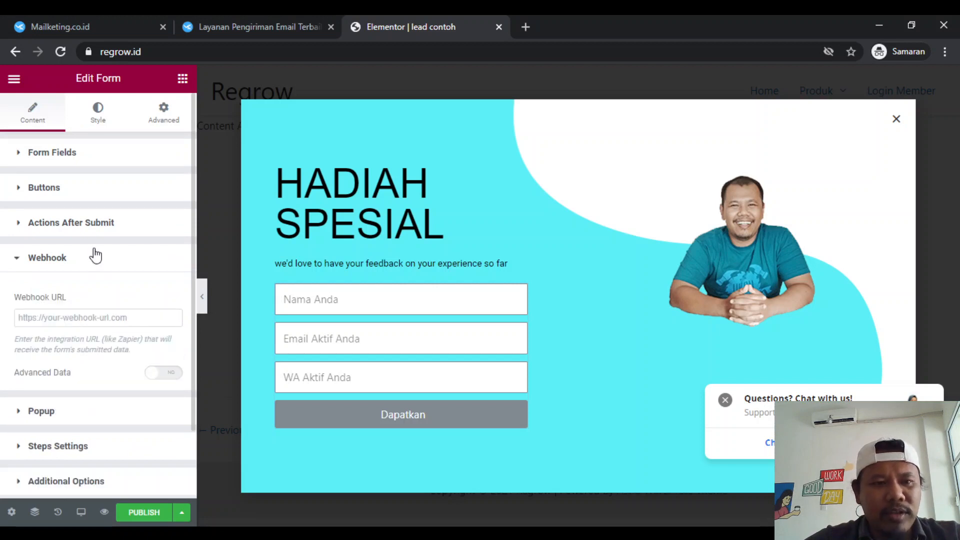
left_click(258, 18)
scroll(271, 179, "up", 3)
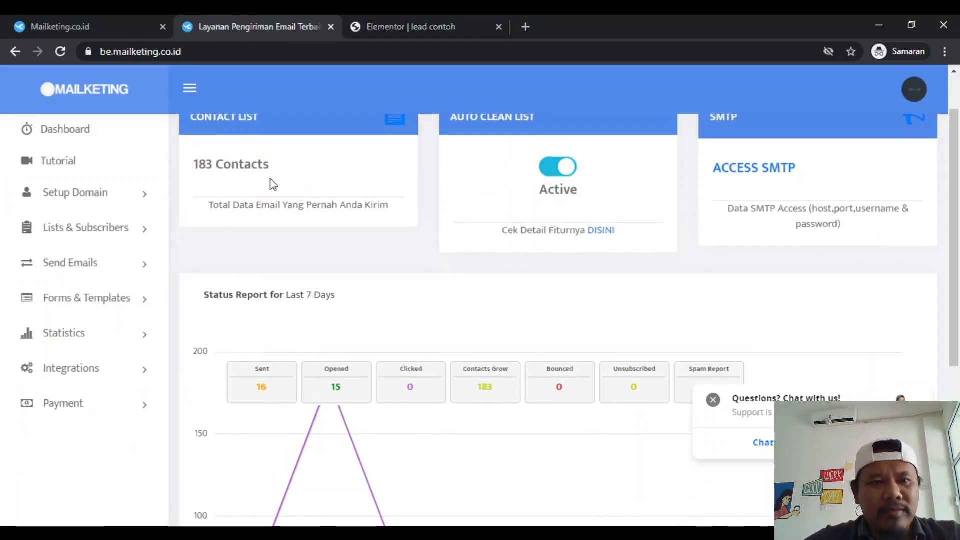
left_click(83, 162)
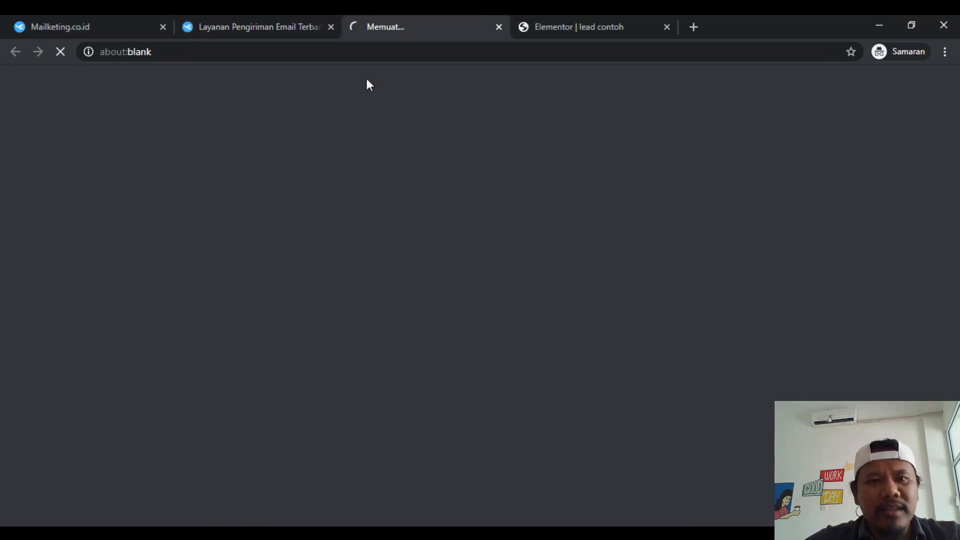
scroll(308, 279, "down", 14)
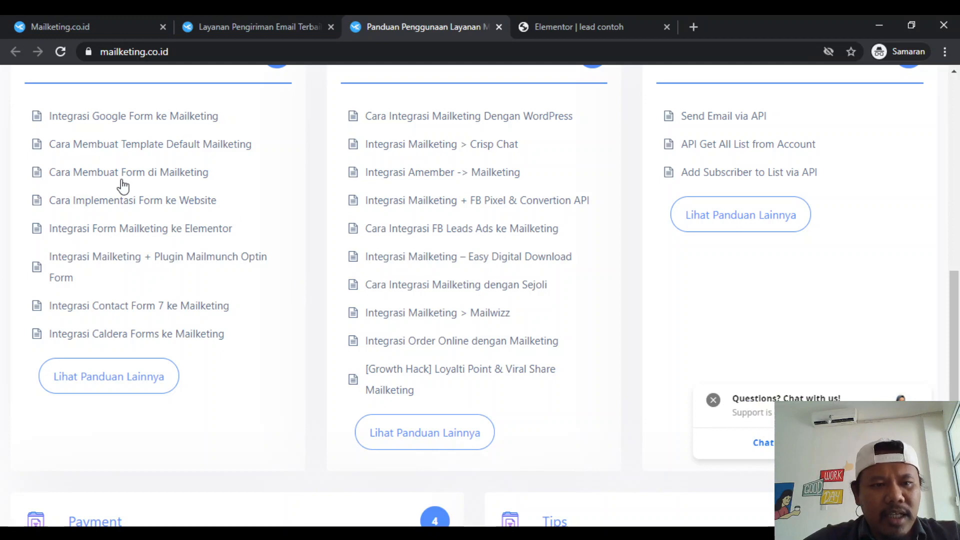
left_click(141, 234)
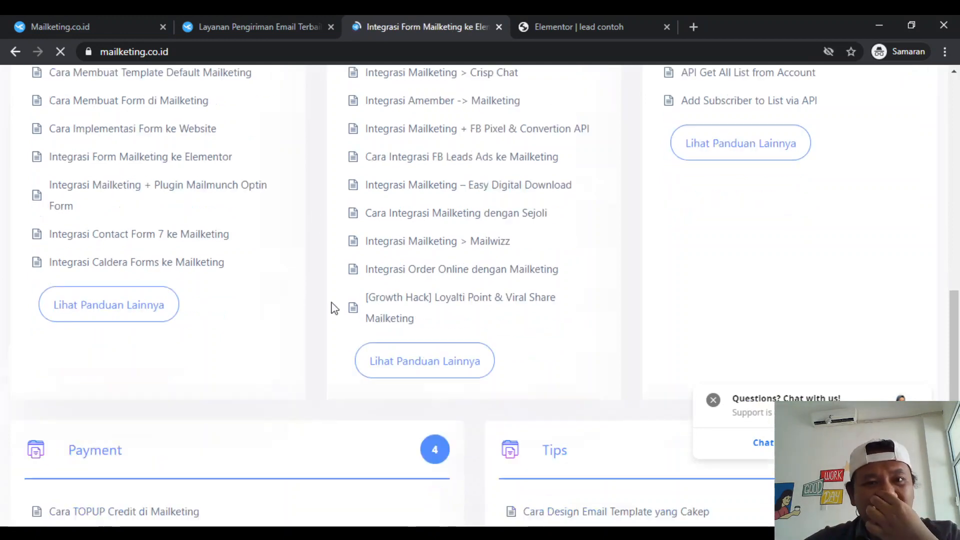
scroll(331, 310, "down", 5)
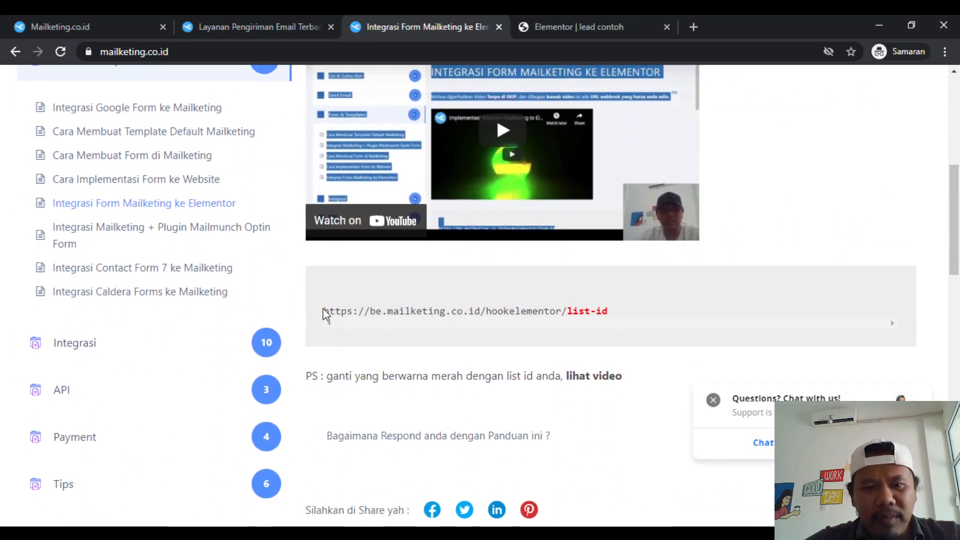
left_click_drag(329, 314, 619, 314)
key("ctrl+c")
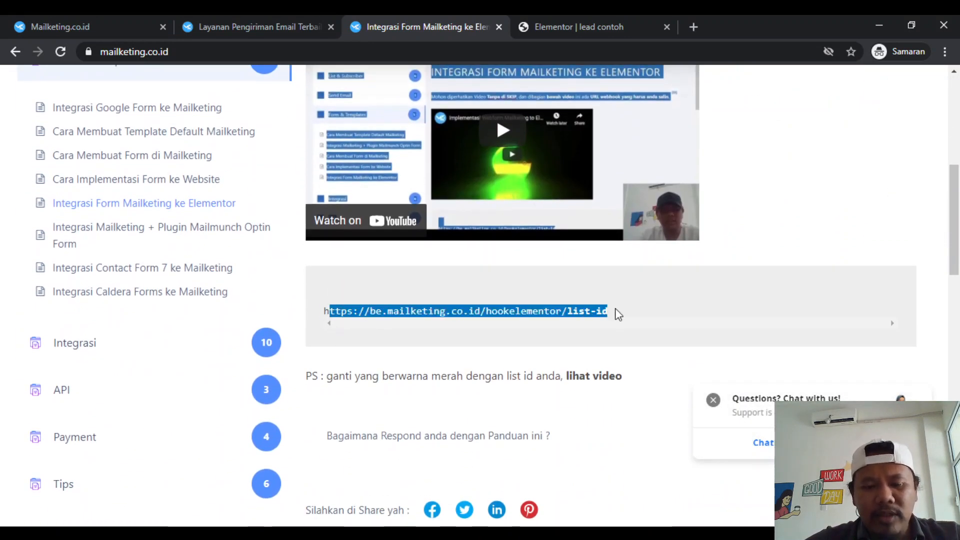
left_click(698, 23)
key("ctrl+v")
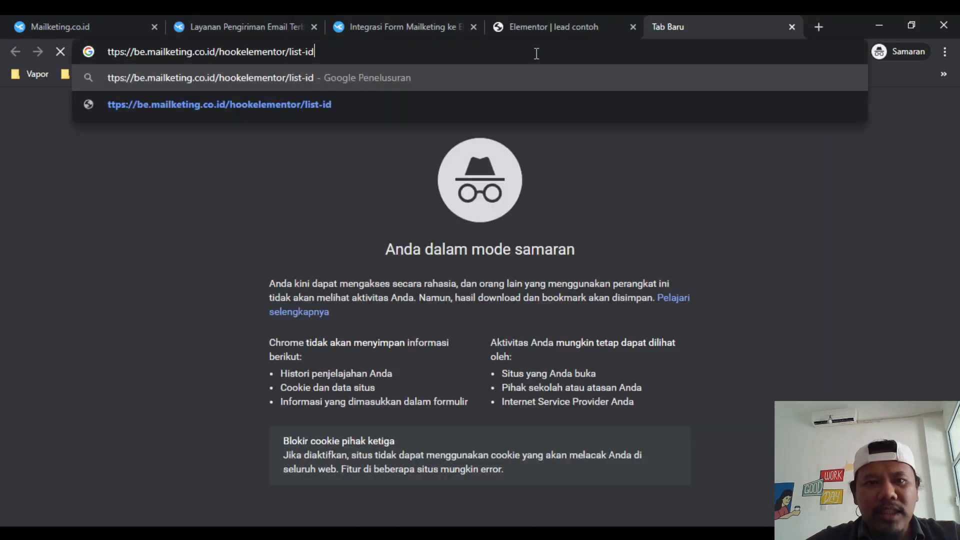
left_click_drag(336, 56, 301, 59)
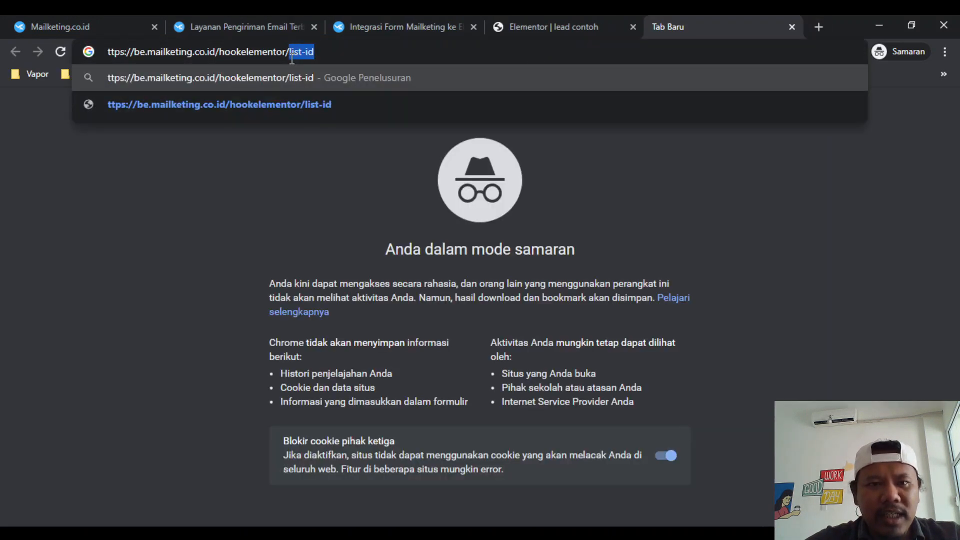
key("BackSpace")
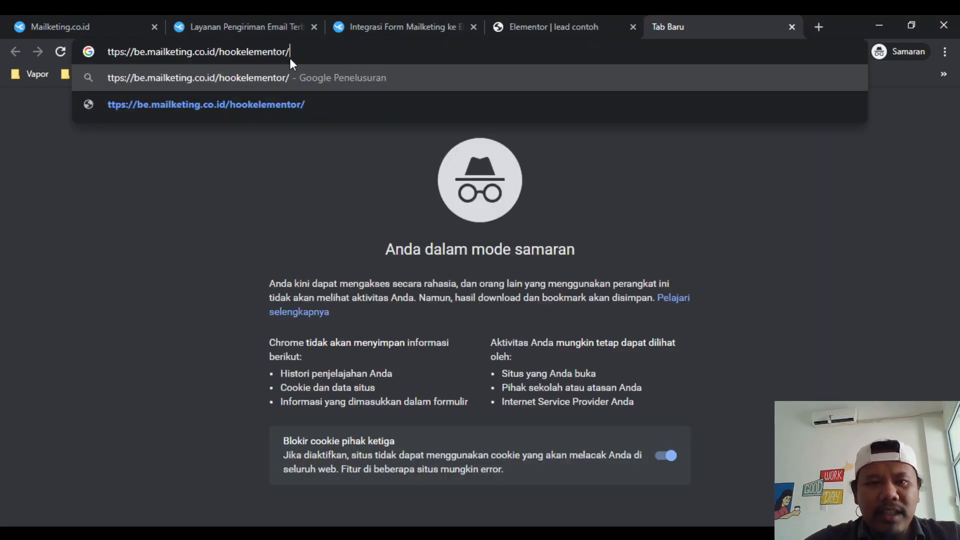
left_click(279, 15)
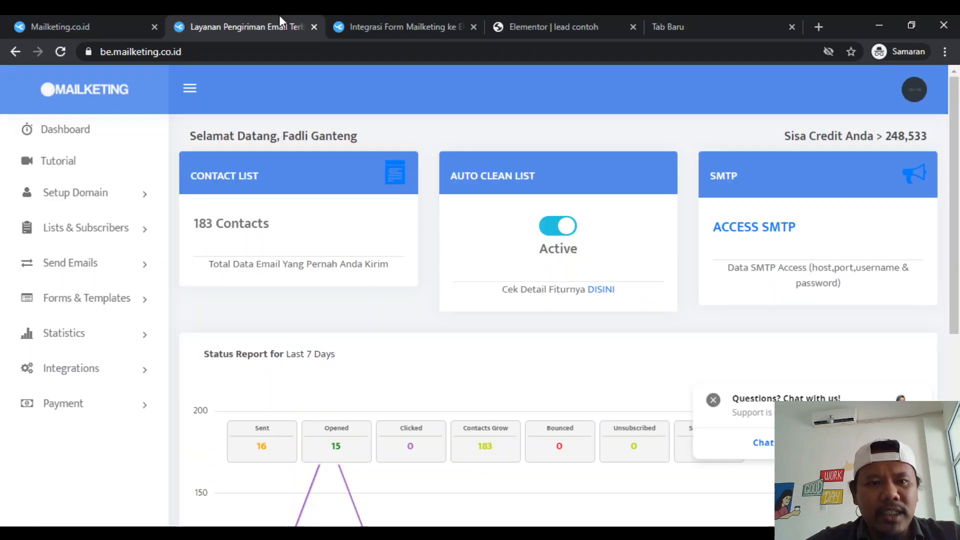
left_click(82, 231)
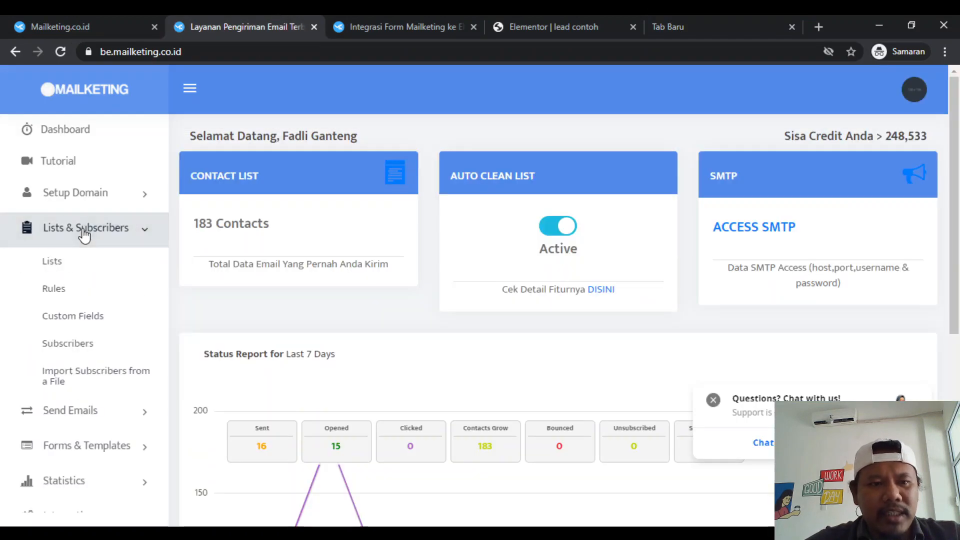
left_click(69, 267)
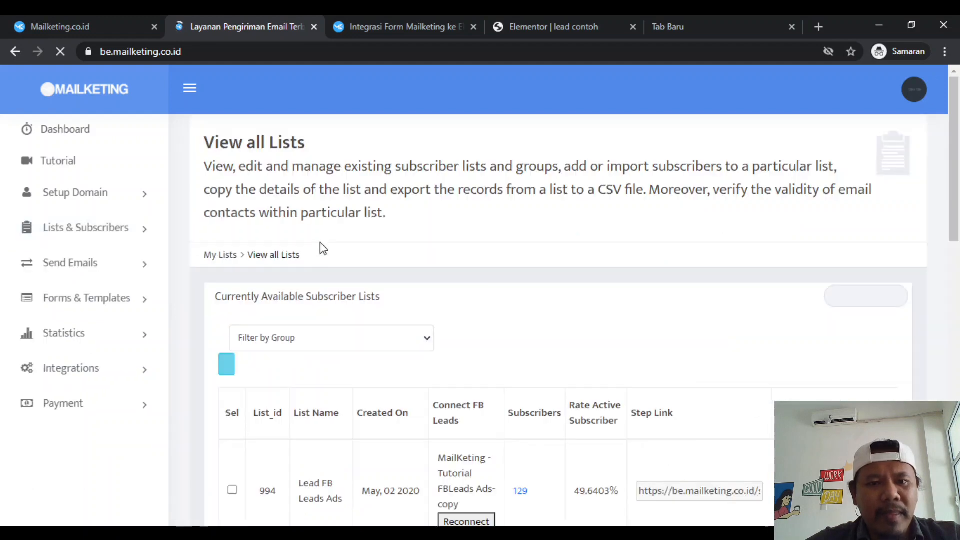
scroll(553, 217, "down", 3)
scroll(553, 222, "up", 2)
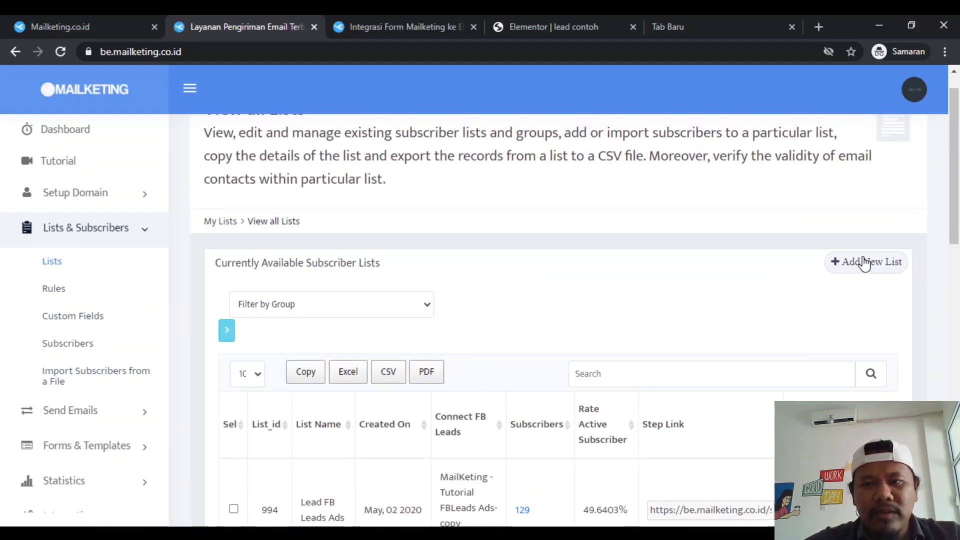
scroll(602, 350, "down", 7)
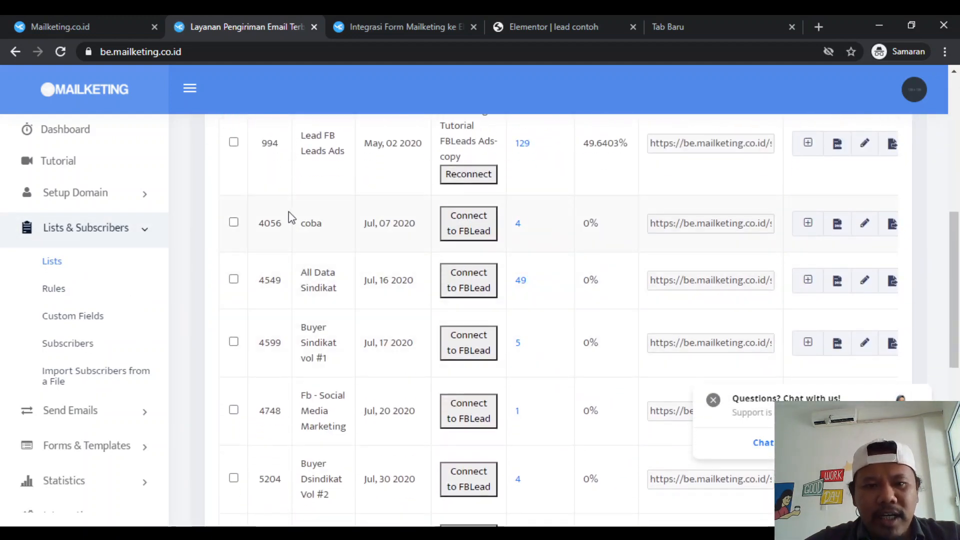
double_click(269, 227)
key("ctrl+c")
scroll(268, 226, "up", 3)
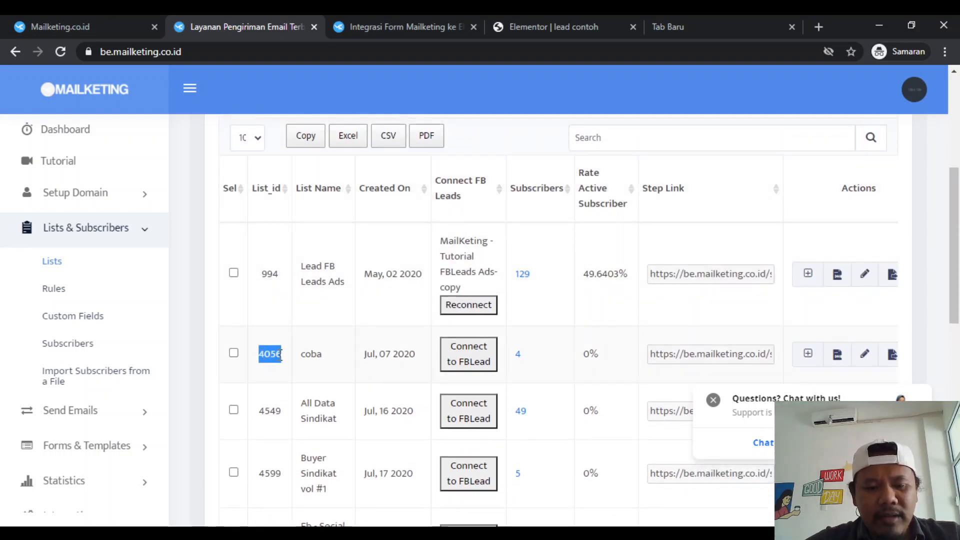
left_click(690, 21)
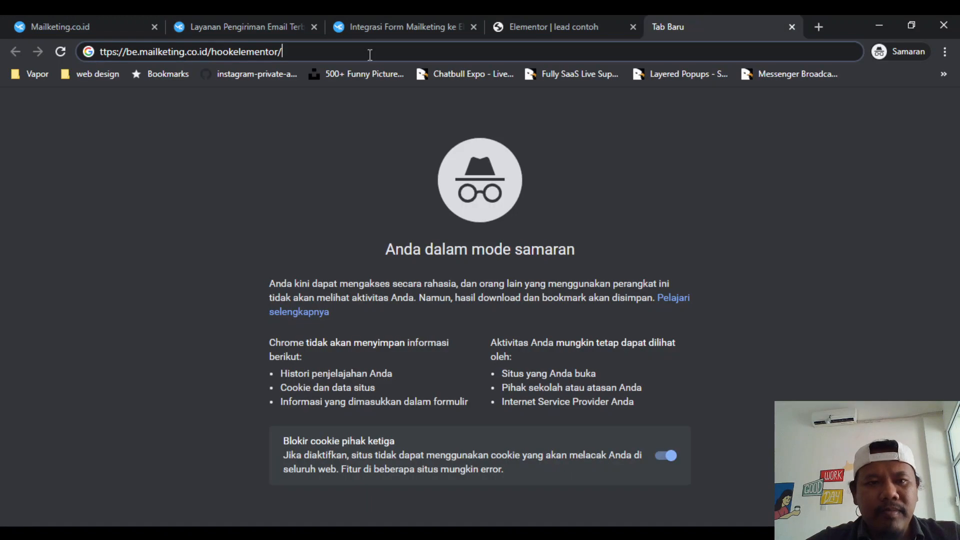
key("ctrl+v")
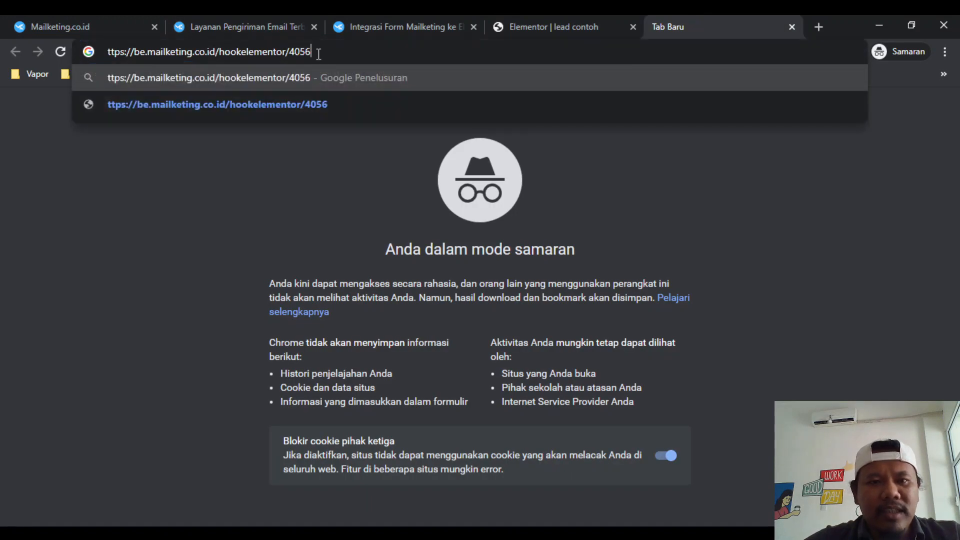
left_click_drag(316, 52, 107, 65)
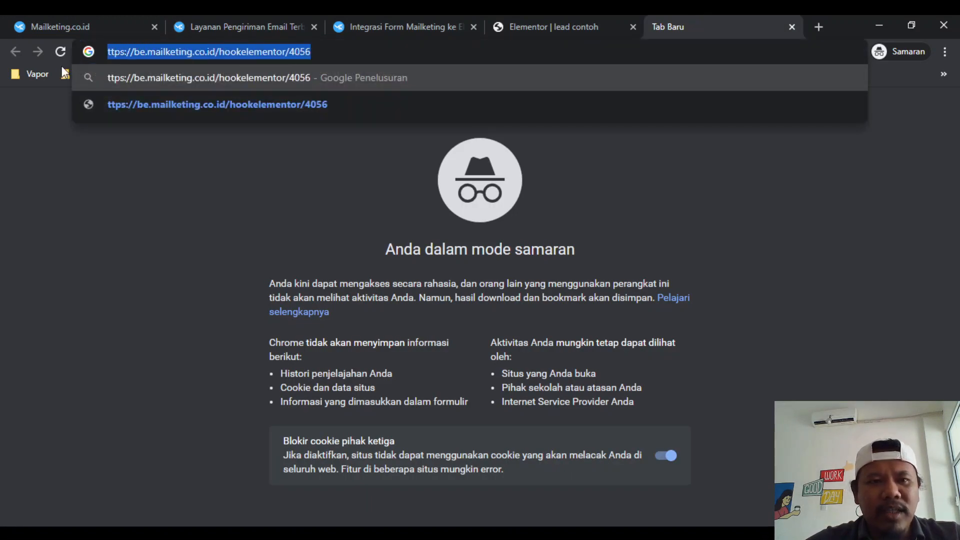
left_click(110, 52)
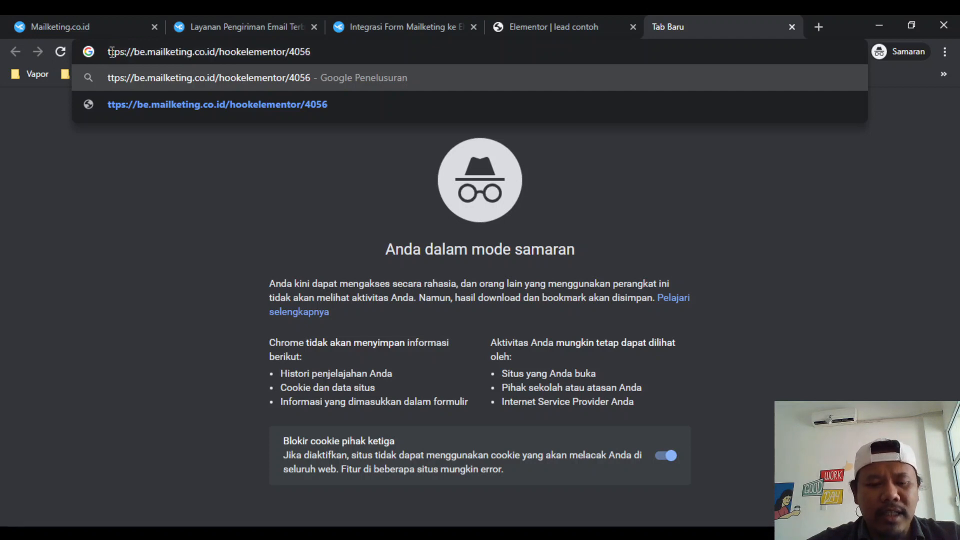
type("h")
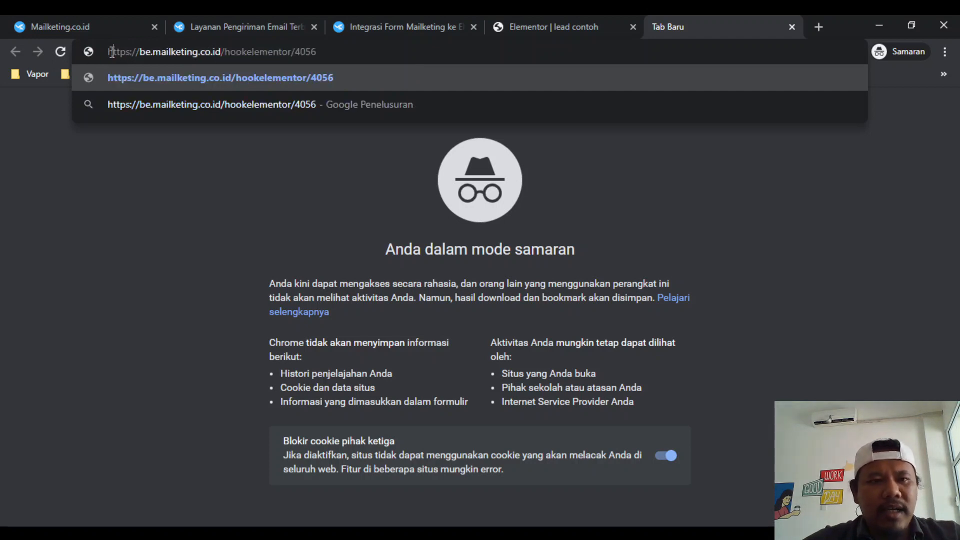
triple_click(163, 56)
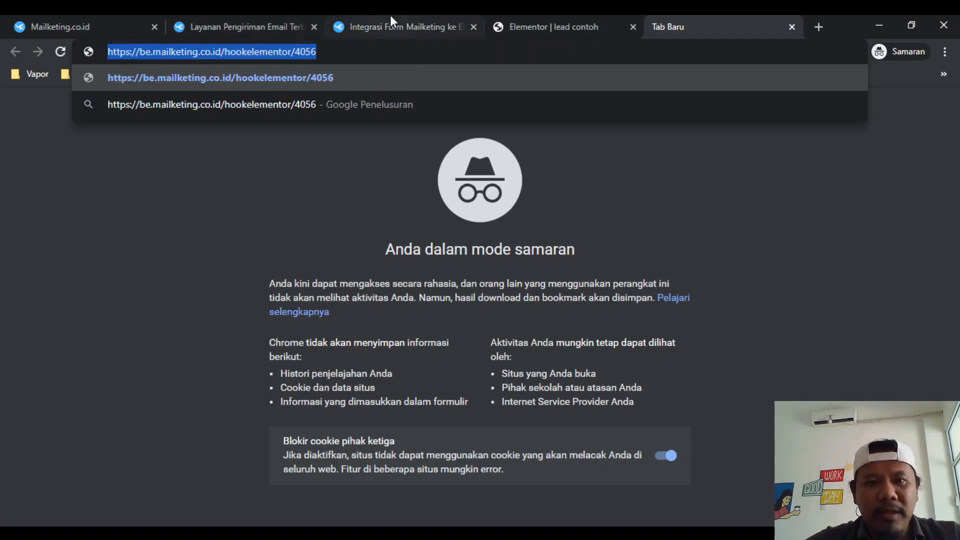
left_click(552, 16)
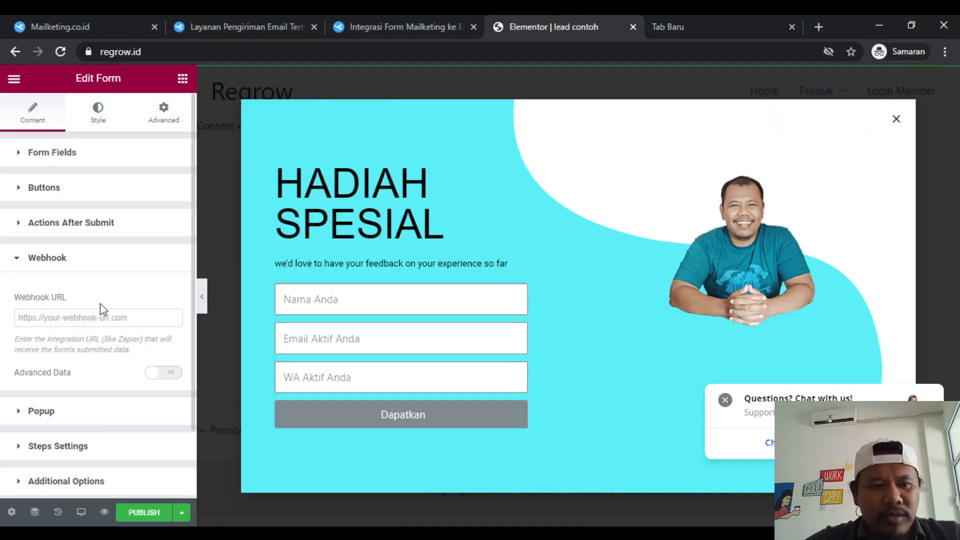
left_click(93, 316)
key("ctrl+v")
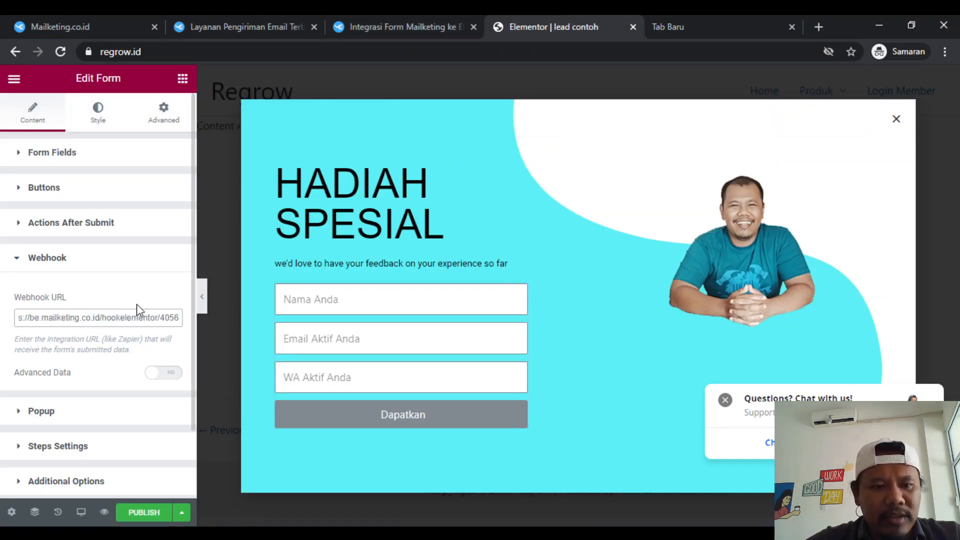
scroll(93, 326, "down", 2)
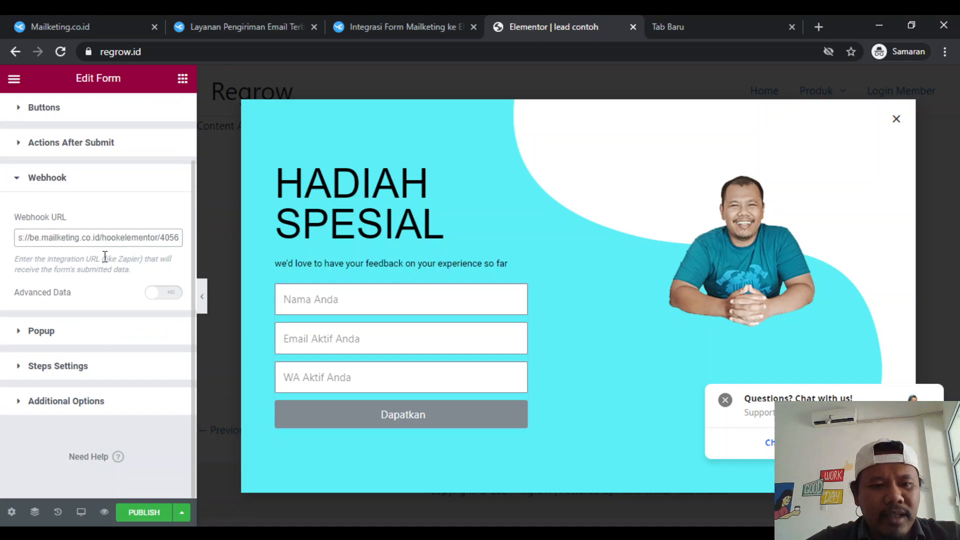
scroll(105, 256, "up", 2)
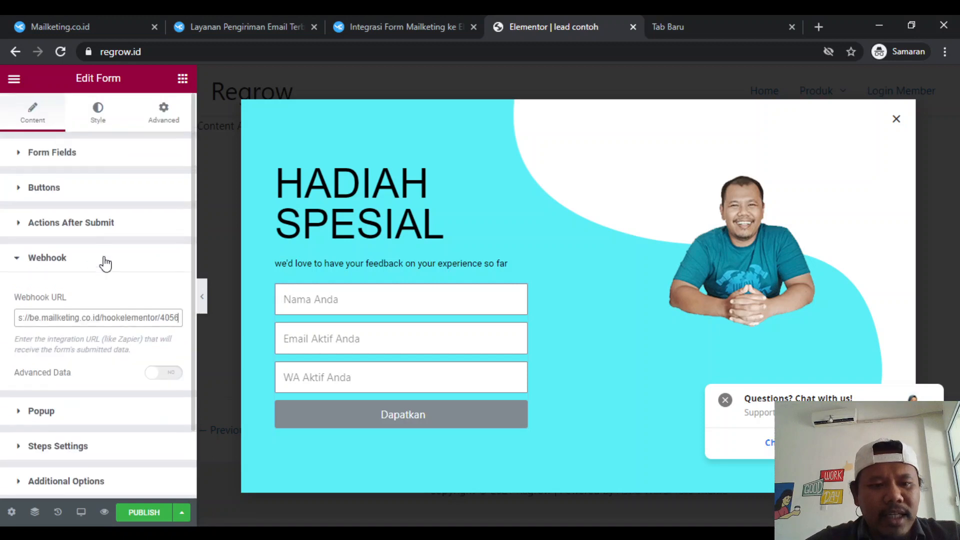
- Publish the popup, reviewing its triggers and advanced rules, and save it without adding any display condition
left_click(143, 513)
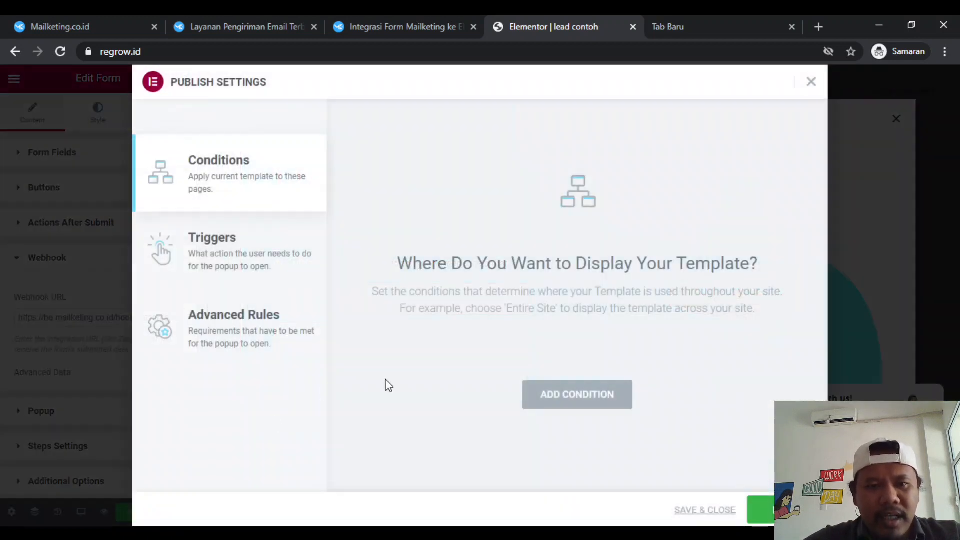
left_click(263, 257)
left_click(261, 350)
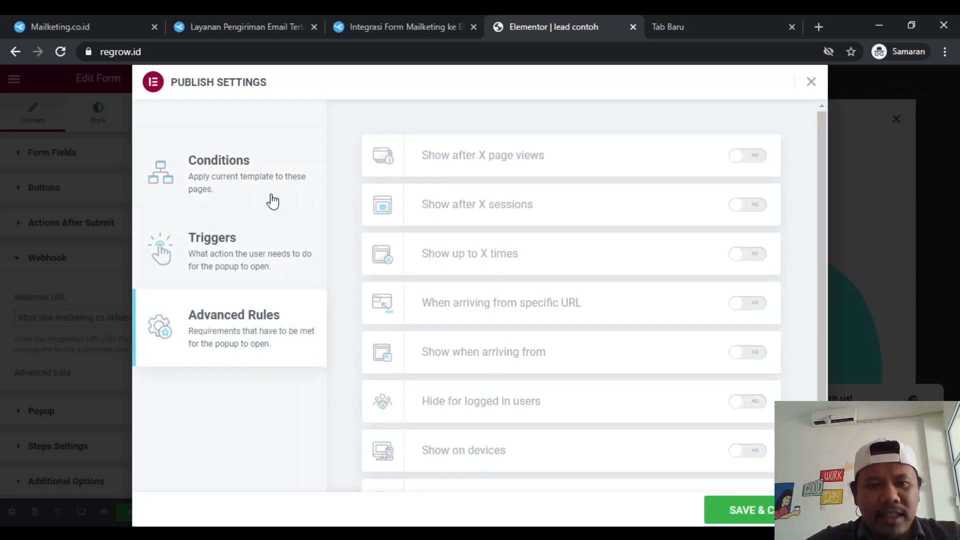
left_click(274, 195)
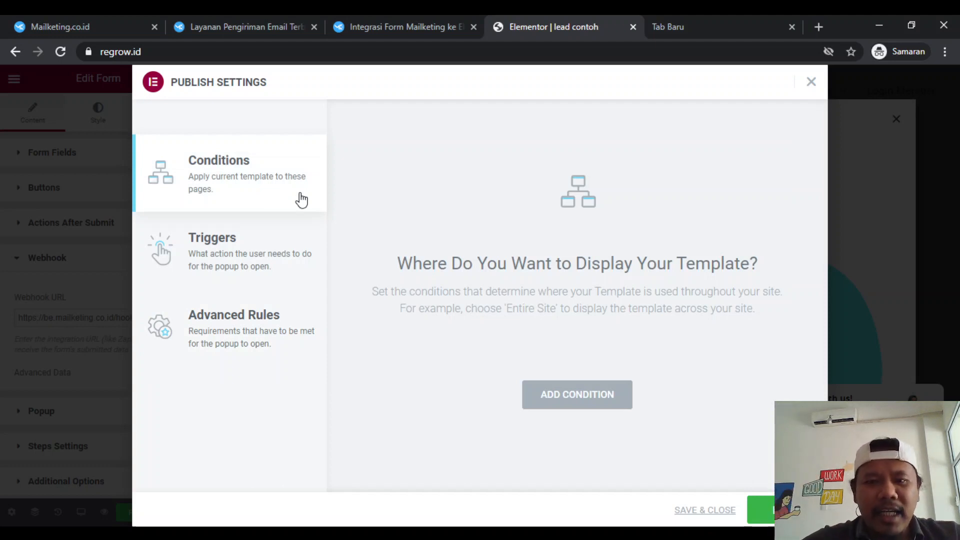
left_click(690, 512)
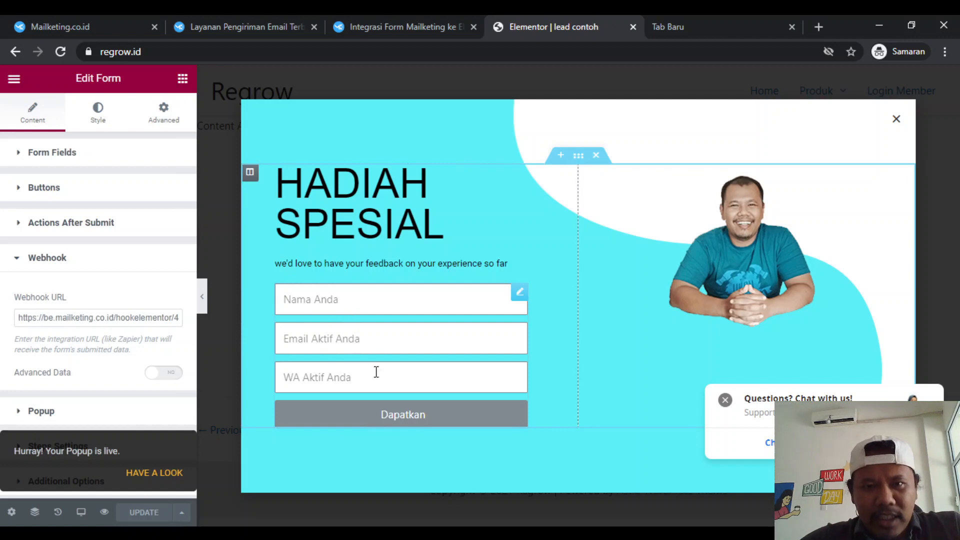
- Check the "coba" list's subscribers entry in Mailketing and return to the popup editor
left_click(398, 15)
left_click(221, 15)
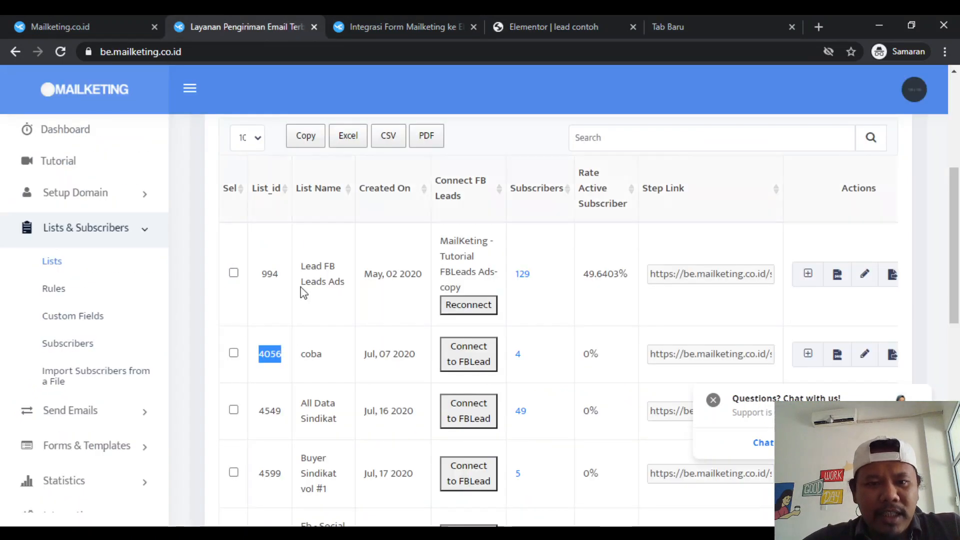
scroll(303, 325, "down", 1)
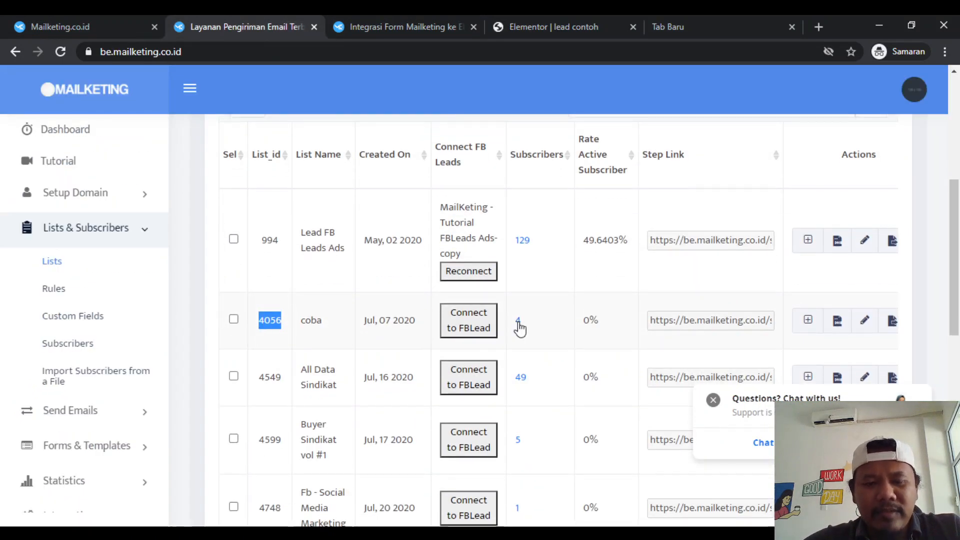
left_click(608, 20)
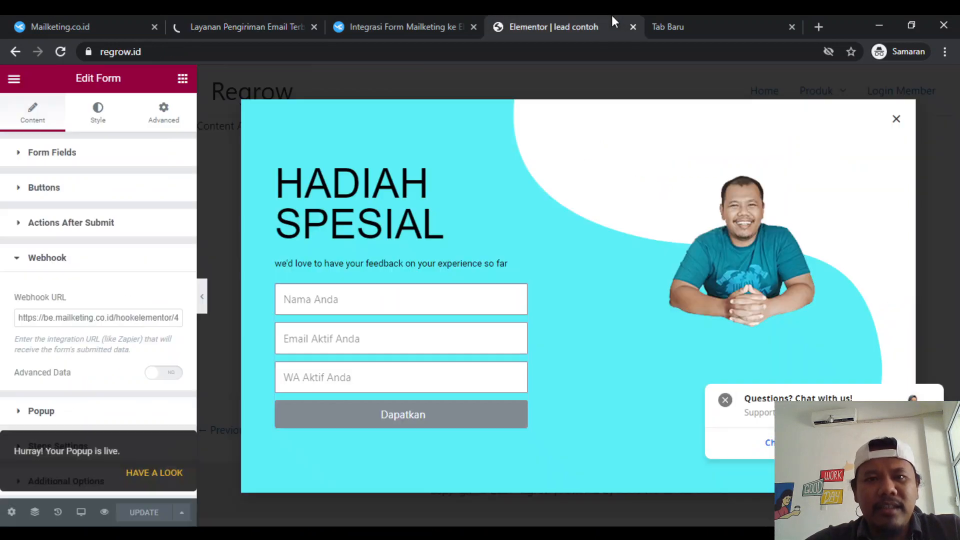
left_click(385, 15)
left_click(528, 15)
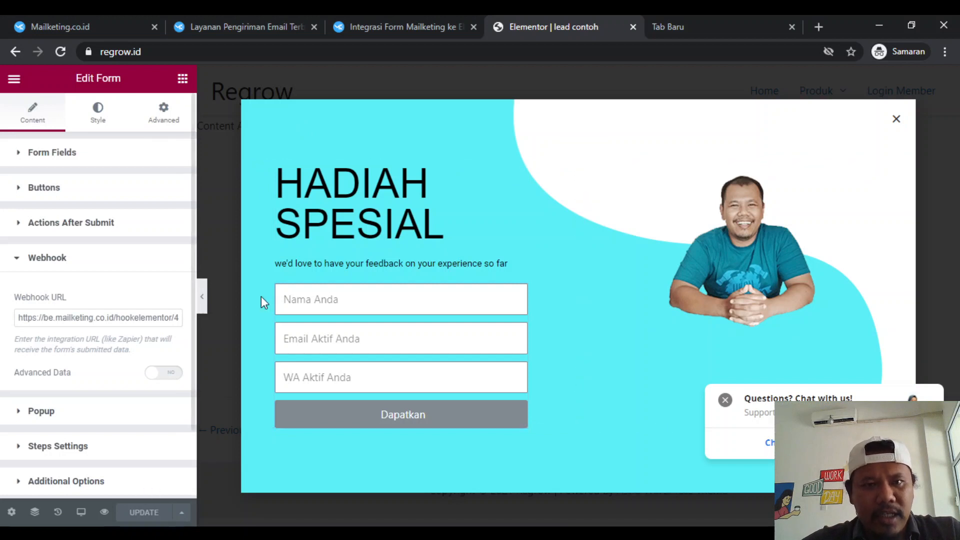
- Leave the popup editor for the Regrow wp-admin dashboard and close the spare tab holding the webhook address
left_click(320, 52)
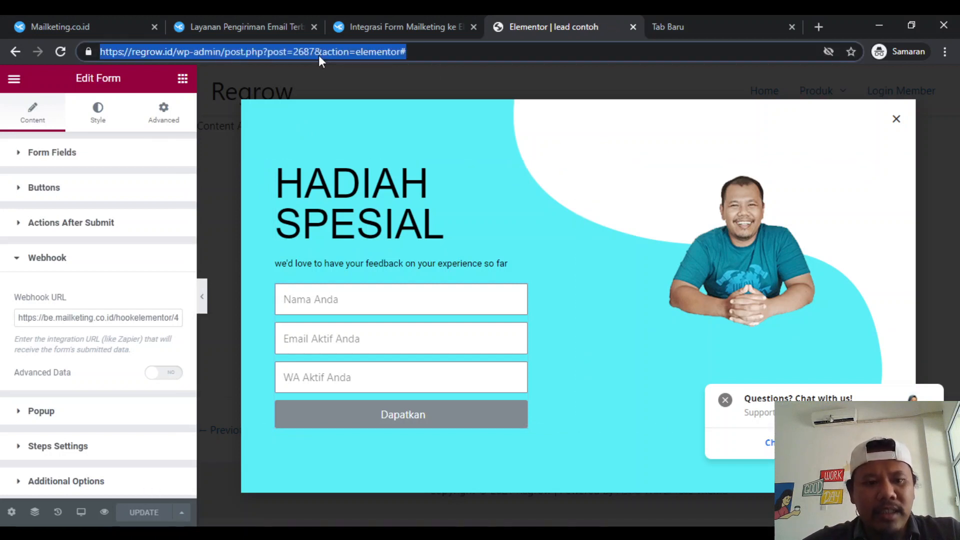
left_click(437, 54)
left_click_drag(454, 52, 222, 64)
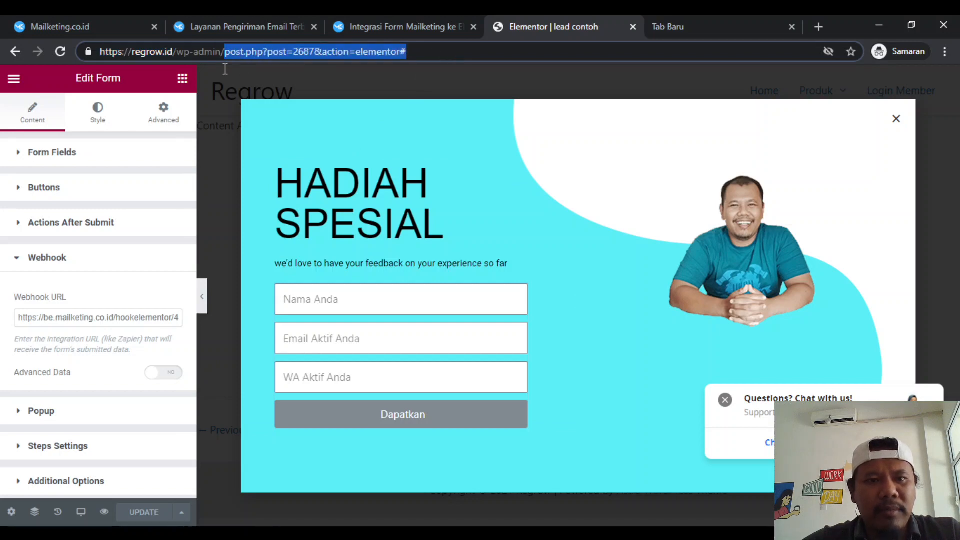
key("BackSpace")
key("Return")
left_click(710, 20)
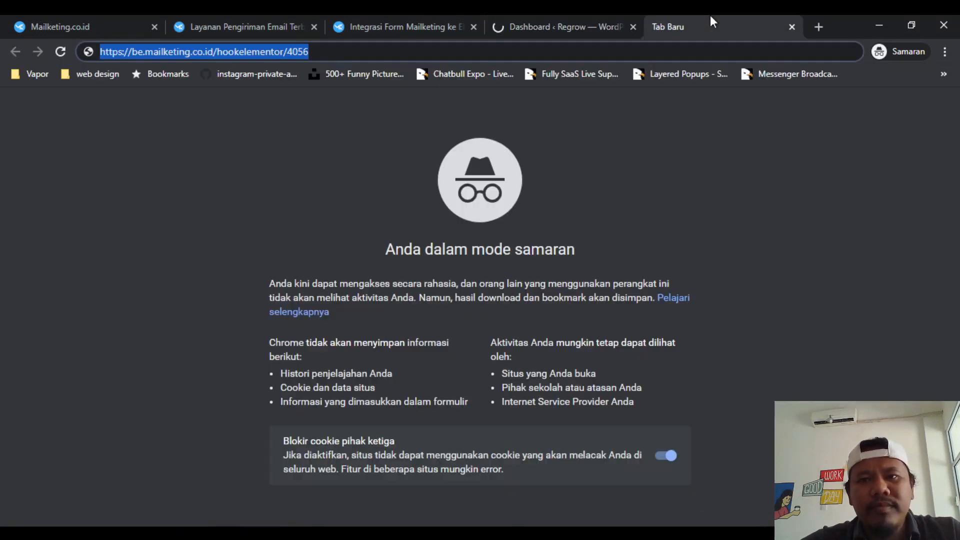
left_click(790, 27)
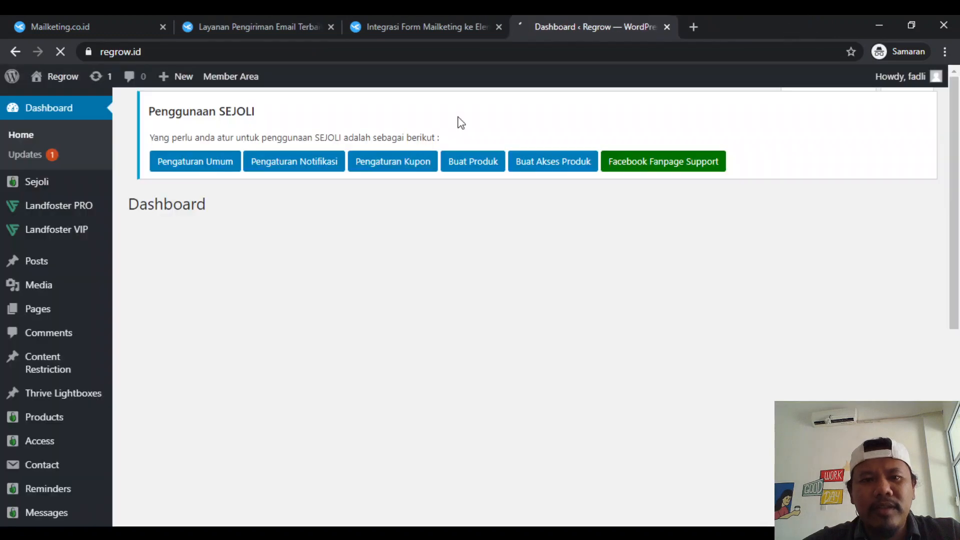
- Open the list of all pages on the Regrow site and look through the existing pages
scroll(362, 370, "down", 2)
scroll(362, 367, "down", 1)
scroll(360, 373, "up", 3)
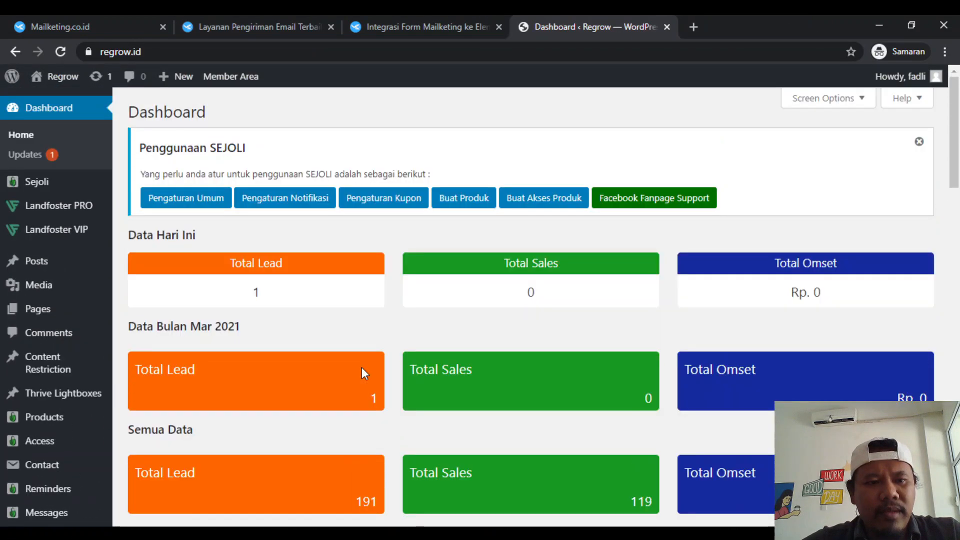
scroll(343, 410, "down", 1)
mouse_move(41, 242)
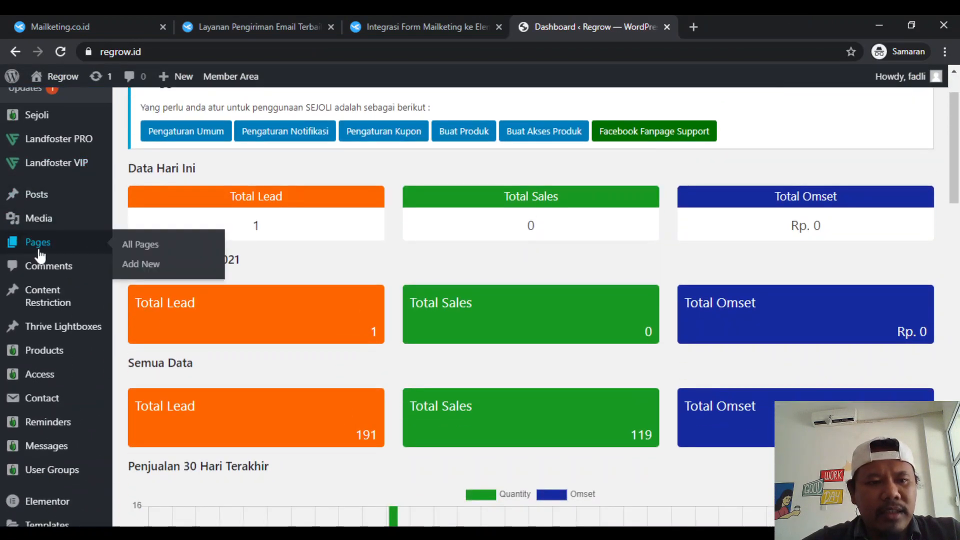
left_click(145, 247)
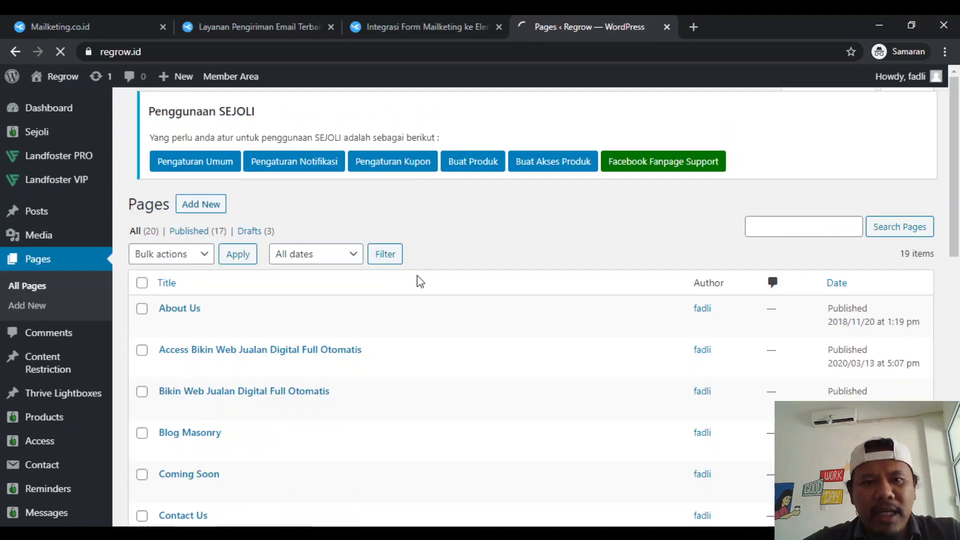
scroll(424, 289, "down", 9)
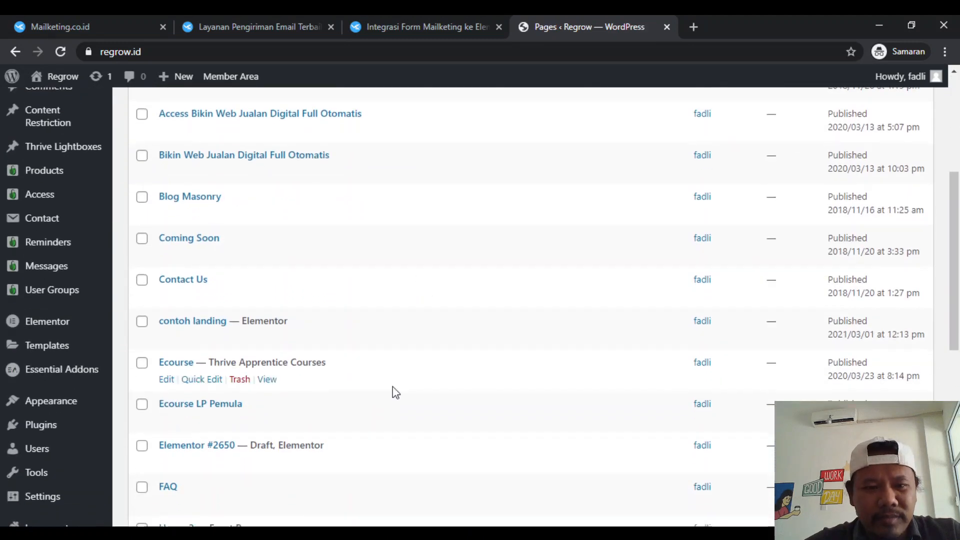
scroll(392, 386, "down", 1)
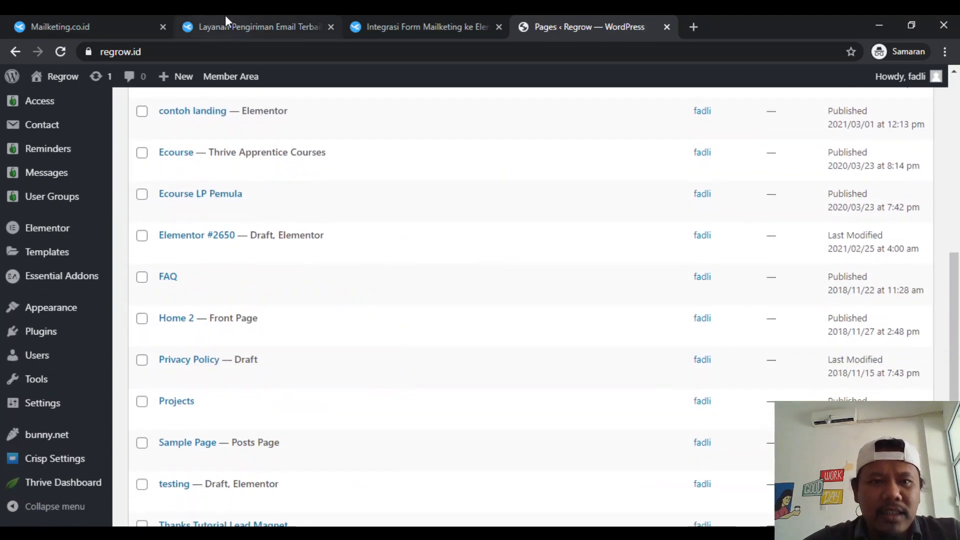
- View the example "HADIAH SPESIAL" popup on the Mailketing home page and dismiss it
left_click(72, 16)
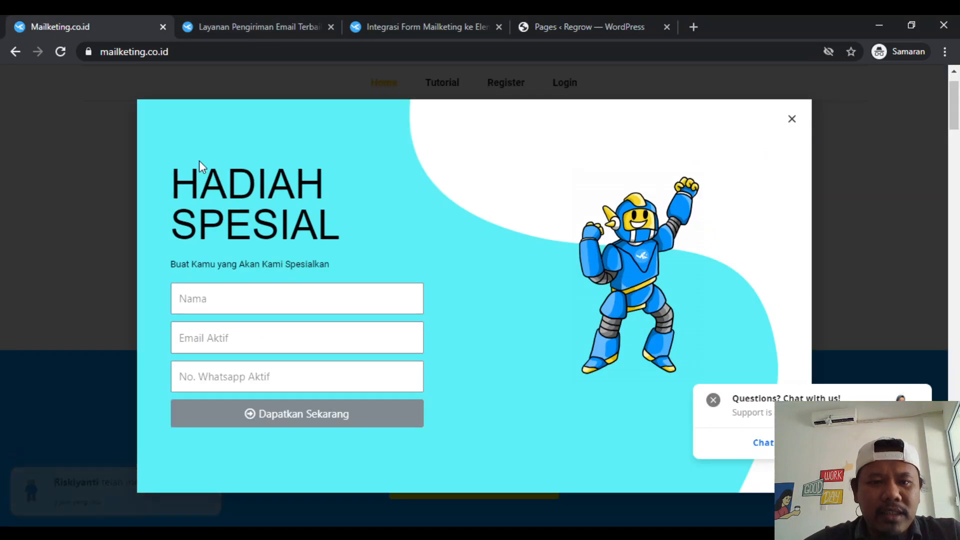
left_click(791, 121)
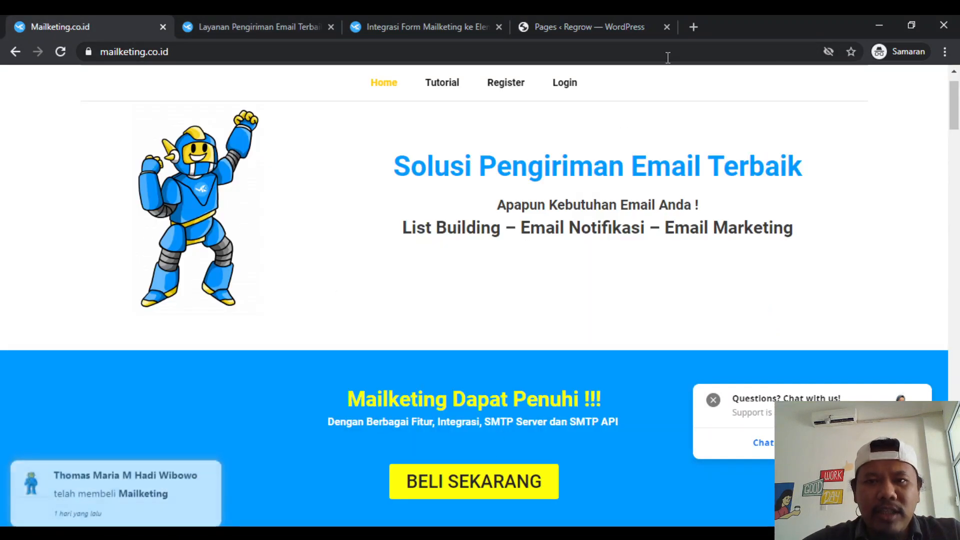
- Find the "contoh landing" page in the Regrow site's page list and open it for editing with Elementor
left_click(578, 19)
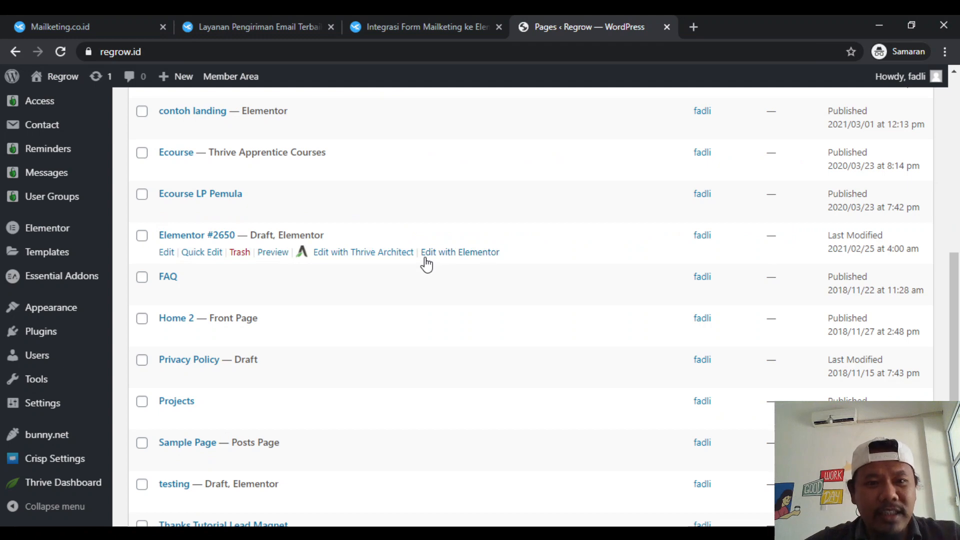
scroll(426, 265, "up", 5)
scroll(403, 337, "down", 6)
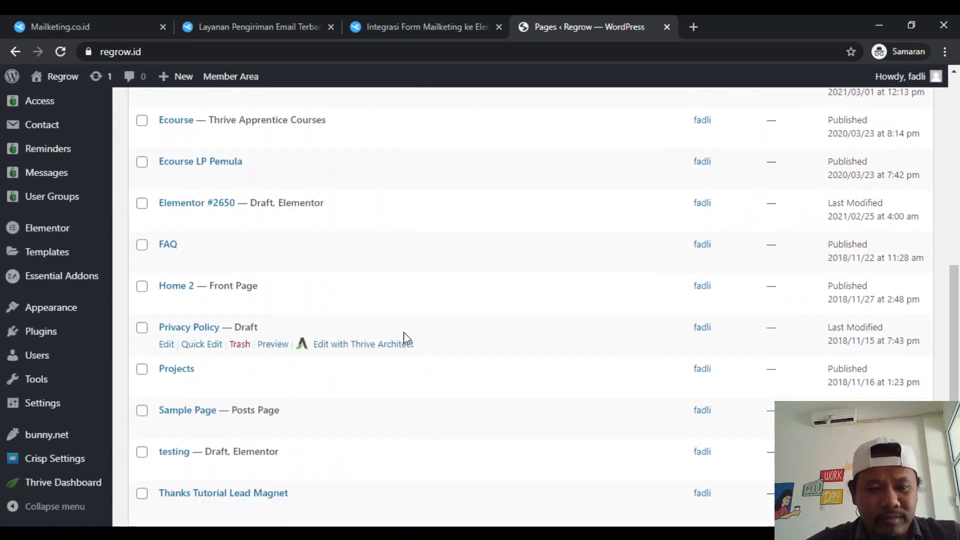
scroll(404, 334, "down", 4)
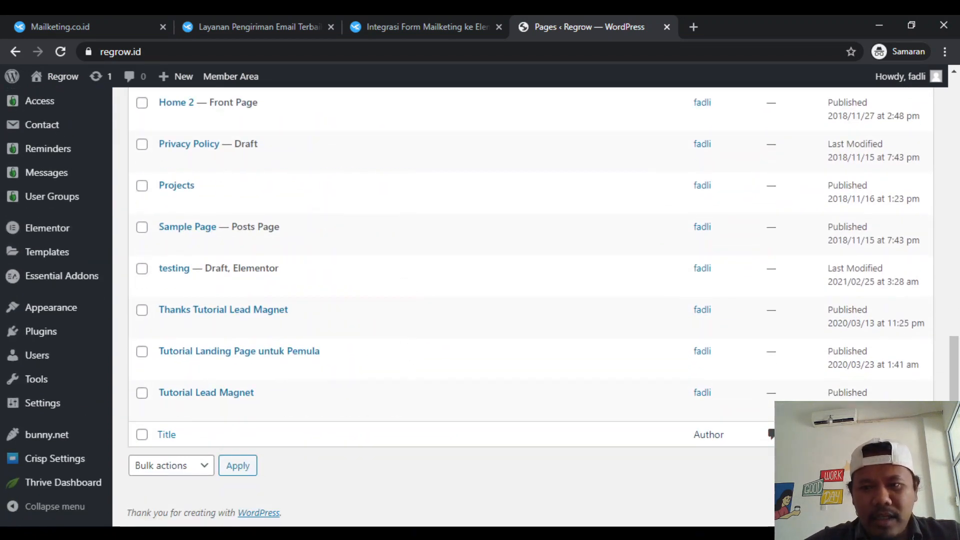
scroll(554, 350, "up", 5)
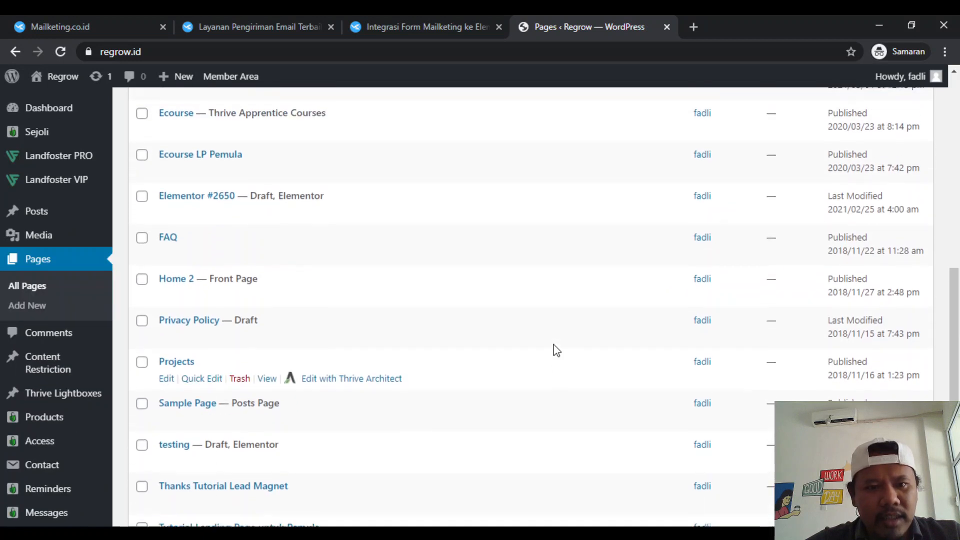
scroll(555, 350, "up", 2)
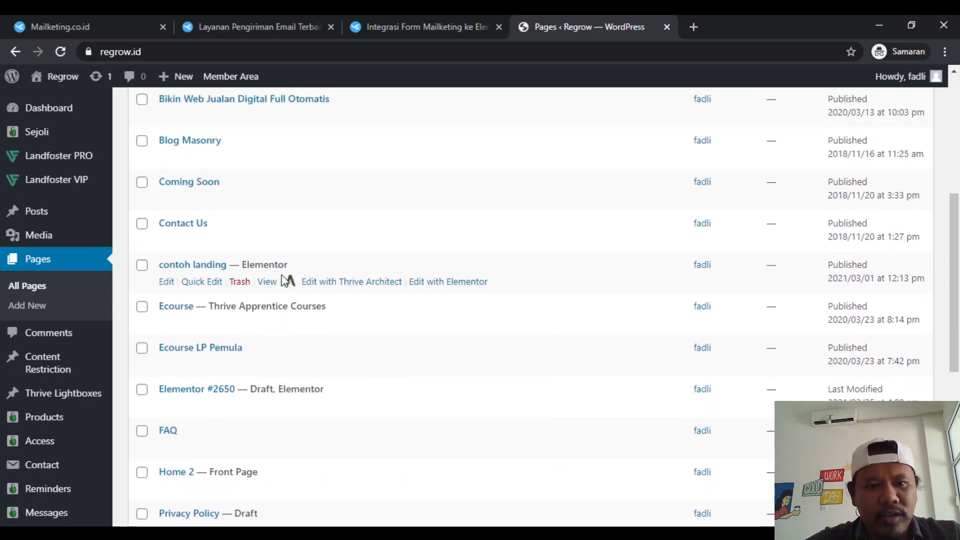
left_click(455, 282)
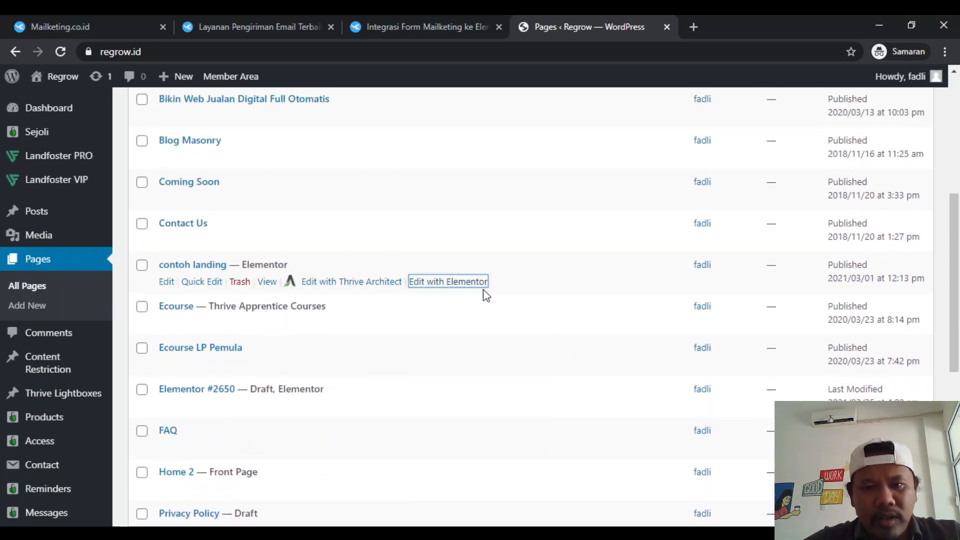
left_click(712, 16)
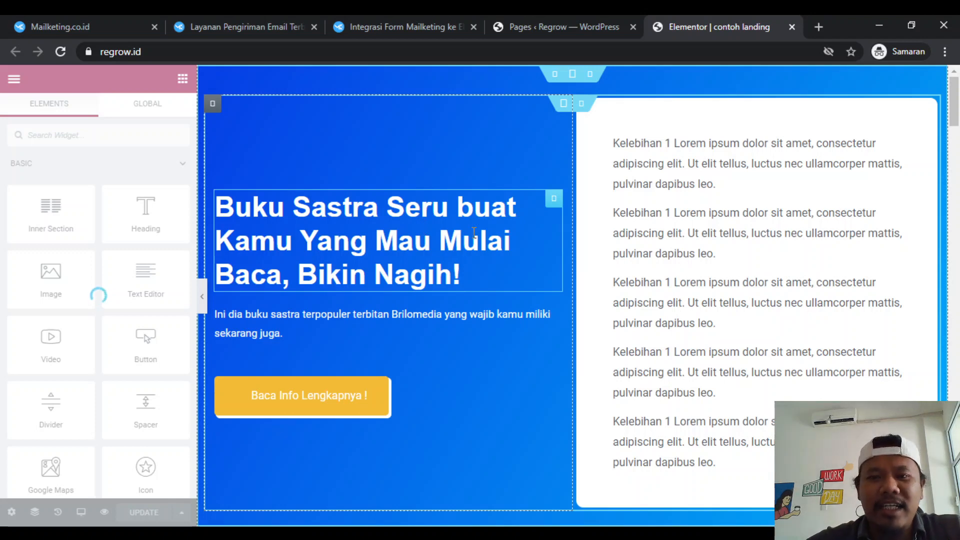
- Examine the landing page's sections from top to bottom and the settings of the "Baca Info Lengkapnya !" button
scroll(474, 233, "down", 1)
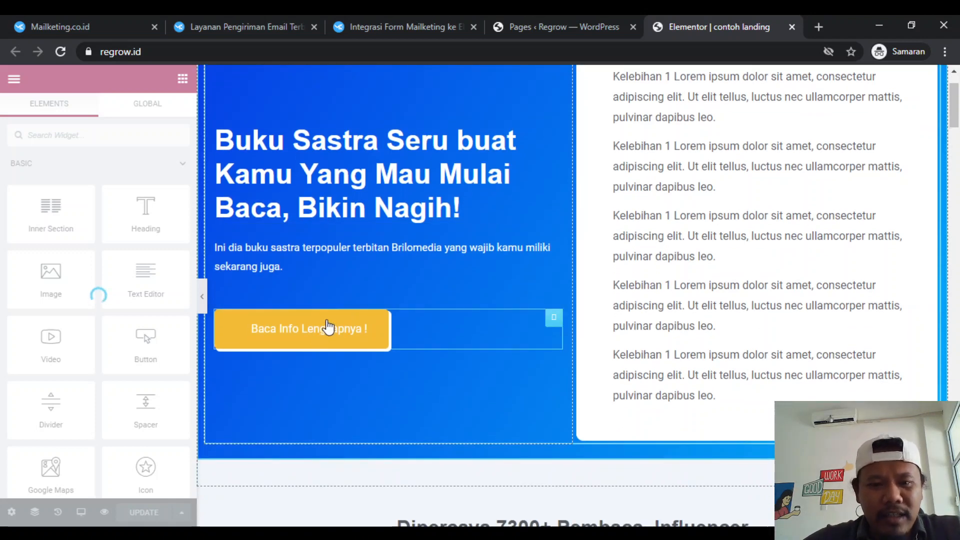
left_click(327, 327)
scroll(399, 324, "down", 5)
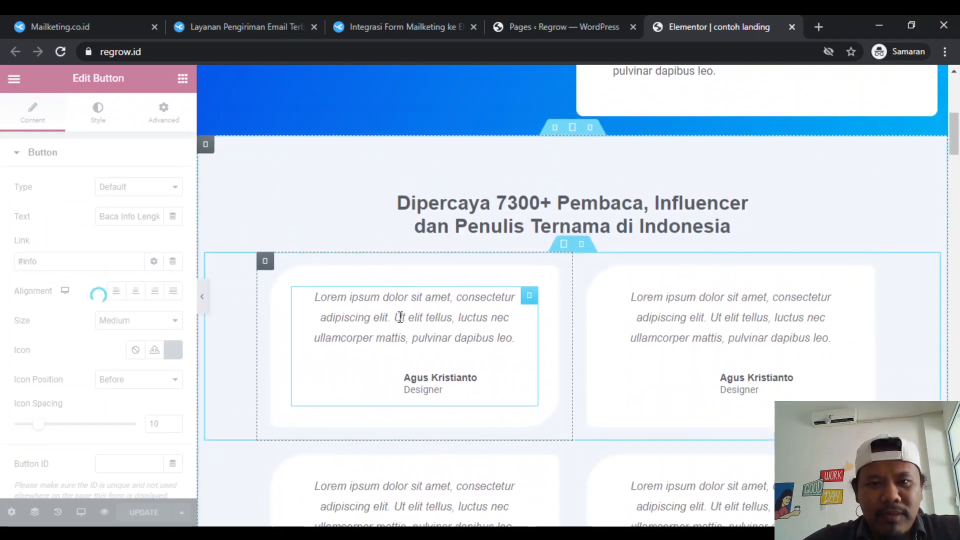
scroll(398, 322, "up", 7)
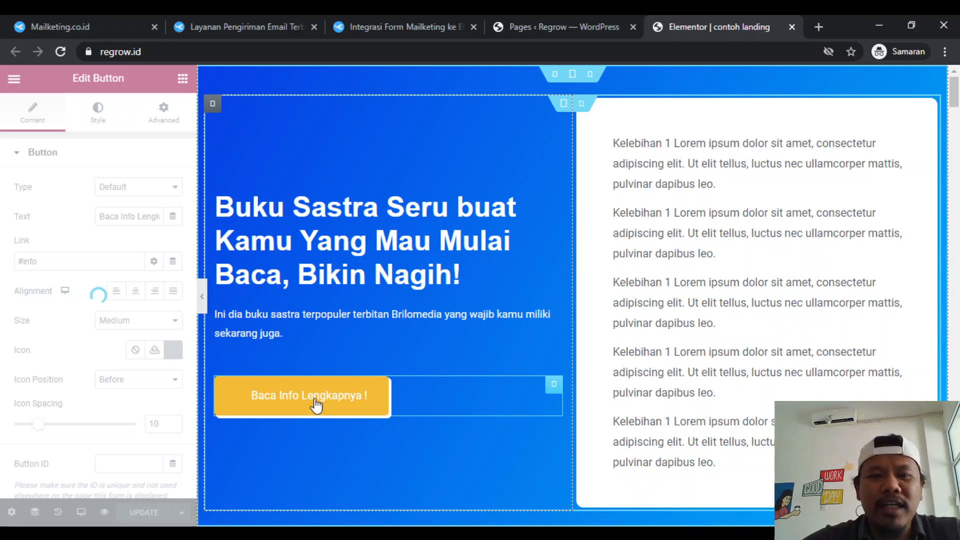
scroll(316, 405, "down", 3)
scroll(330, 400, "up", 3)
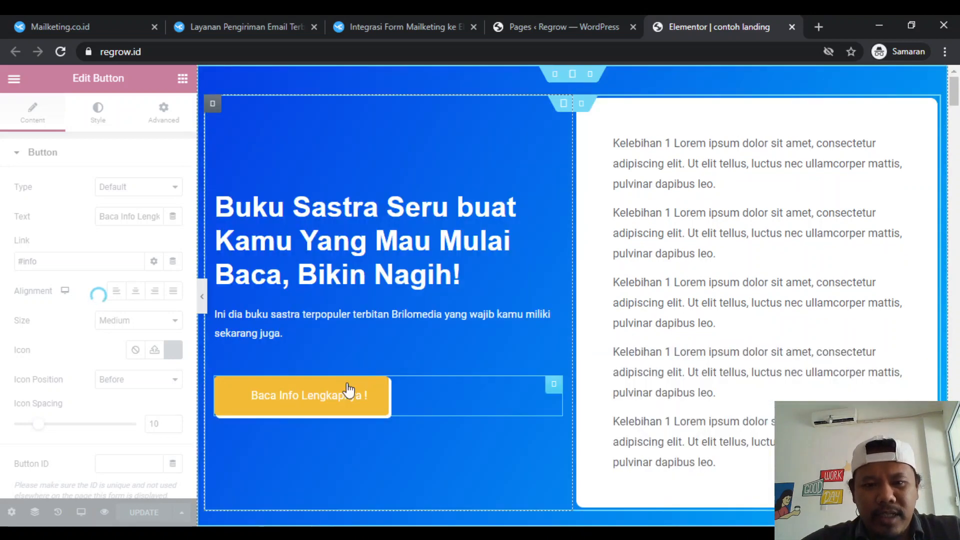
scroll(349, 390, "down", 20)
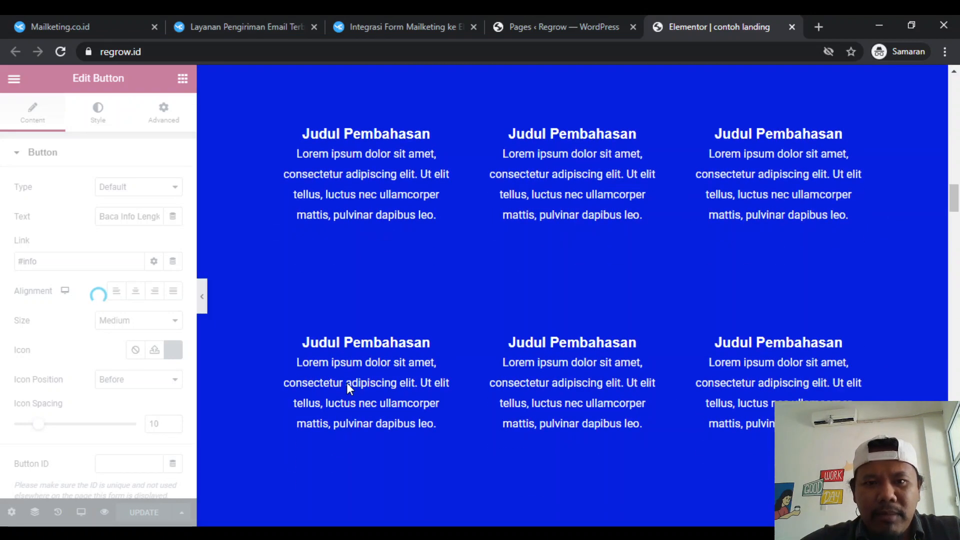
scroll(347, 384, "down", 20)
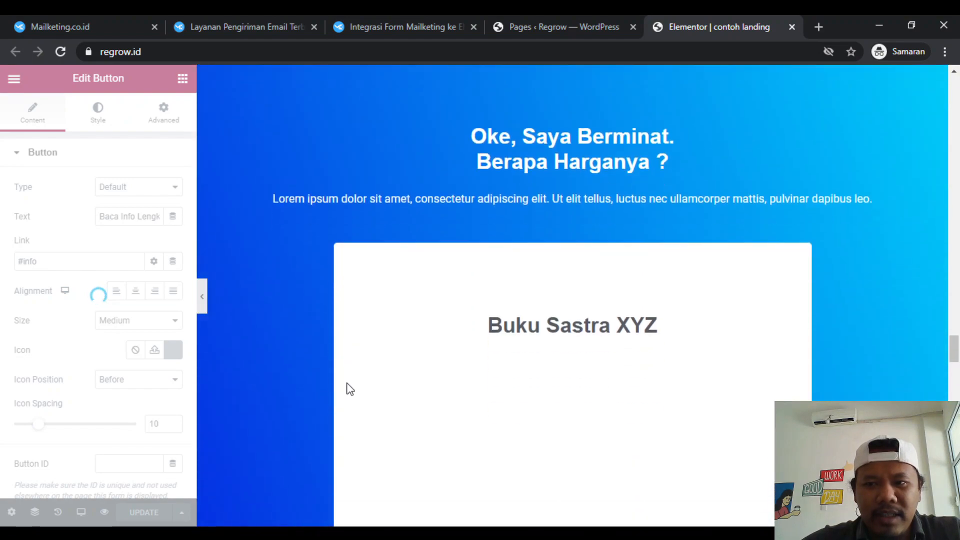
scroll(349, 390, "down", 20)
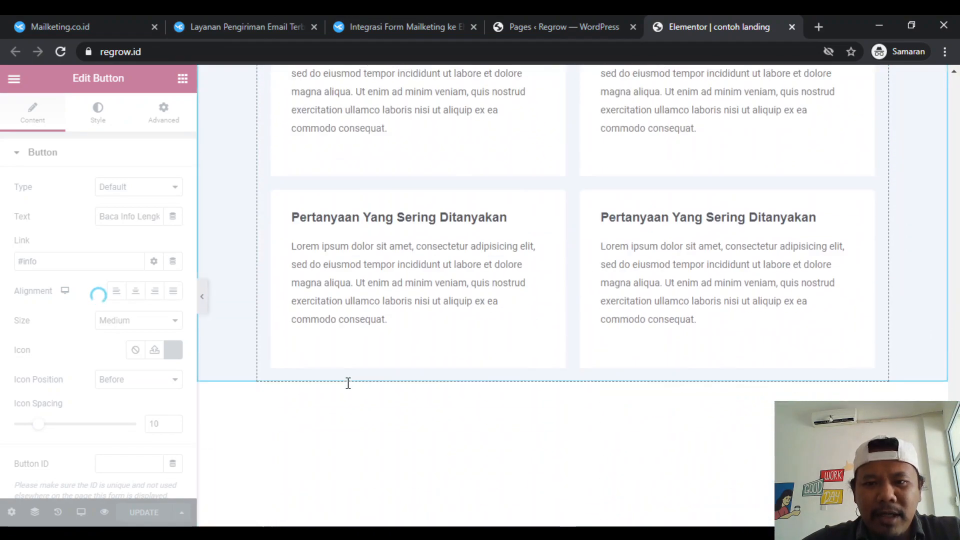
scroll(349, 383, "down", 10)
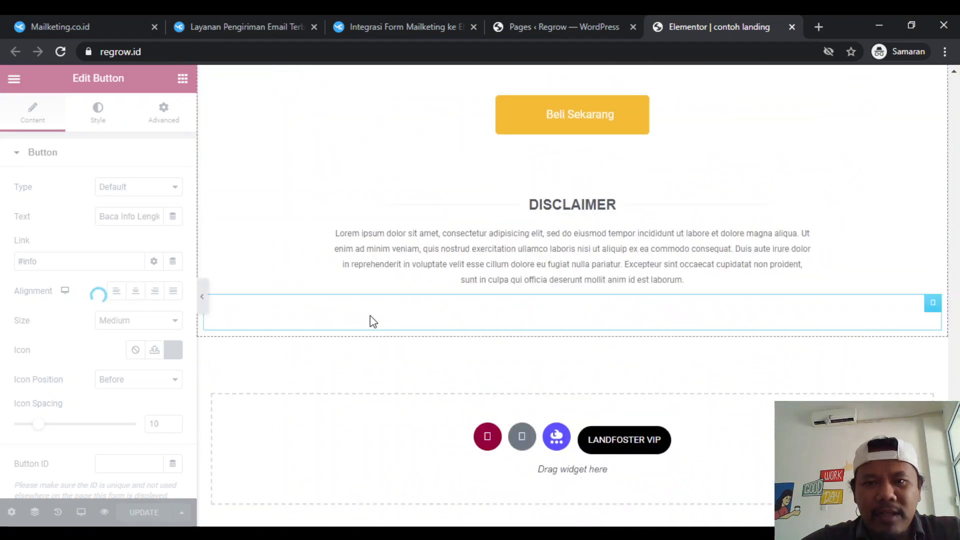
scroll(370, 316, "up", 20)
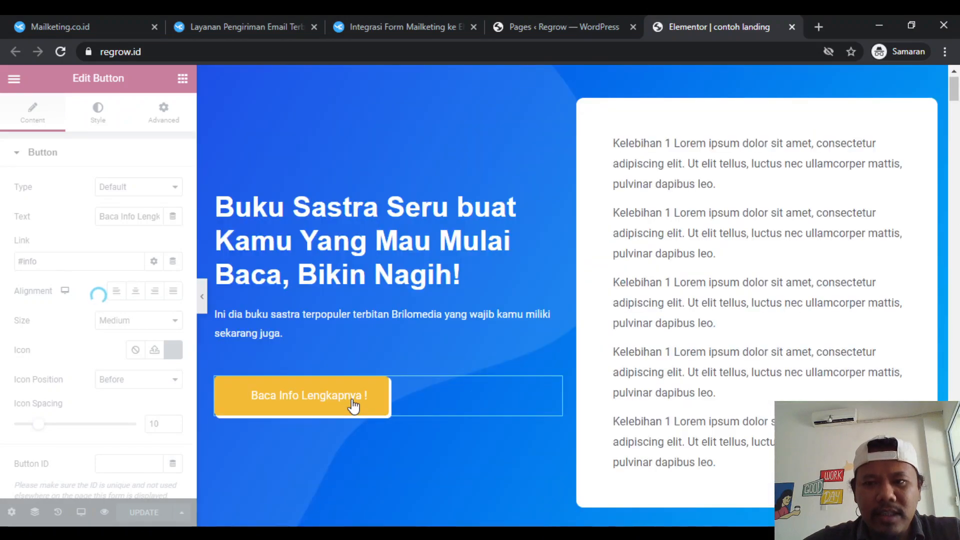
scroll(353, 405, "down", 15)
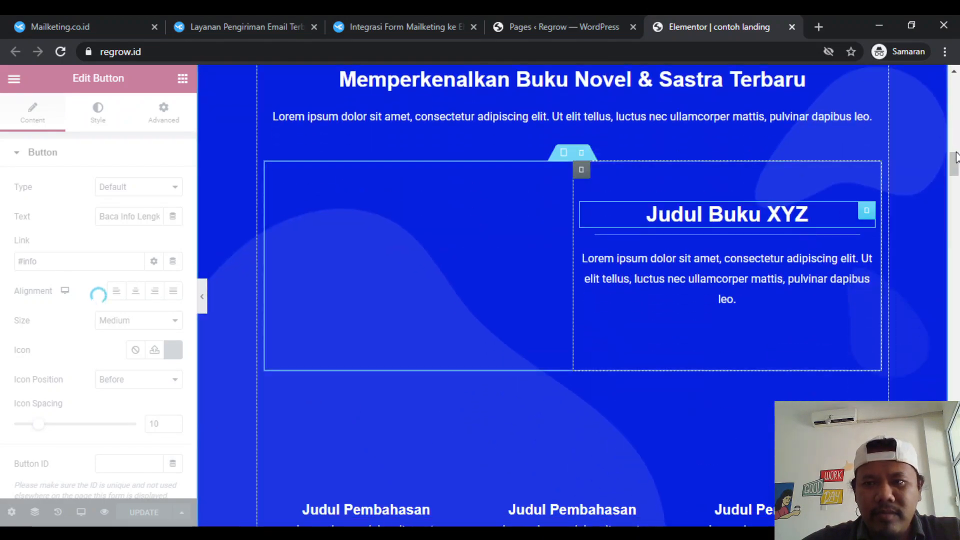
- Add a single-column section at the end of the landing page, below the disclaimer
left_click_drag(956, 159, 955, 500)
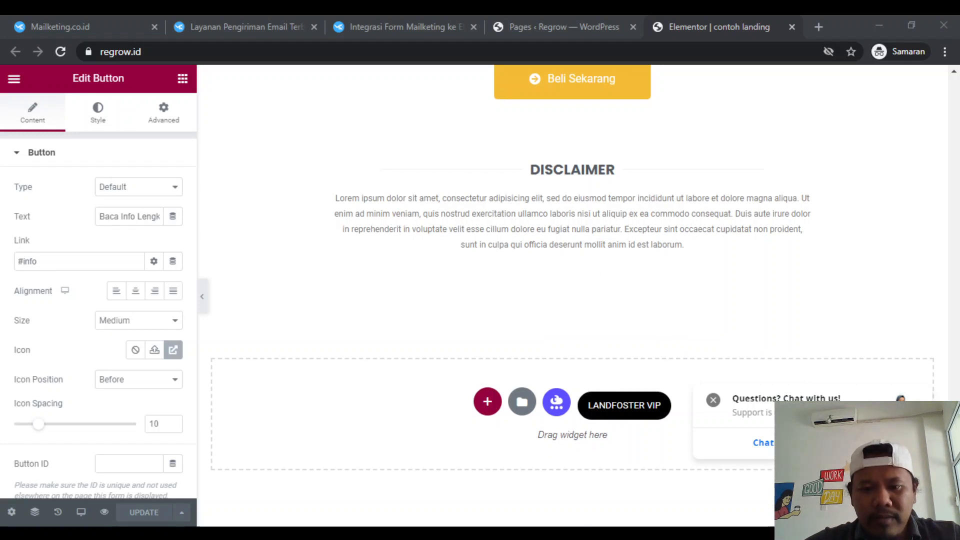
left_click(567, 500)
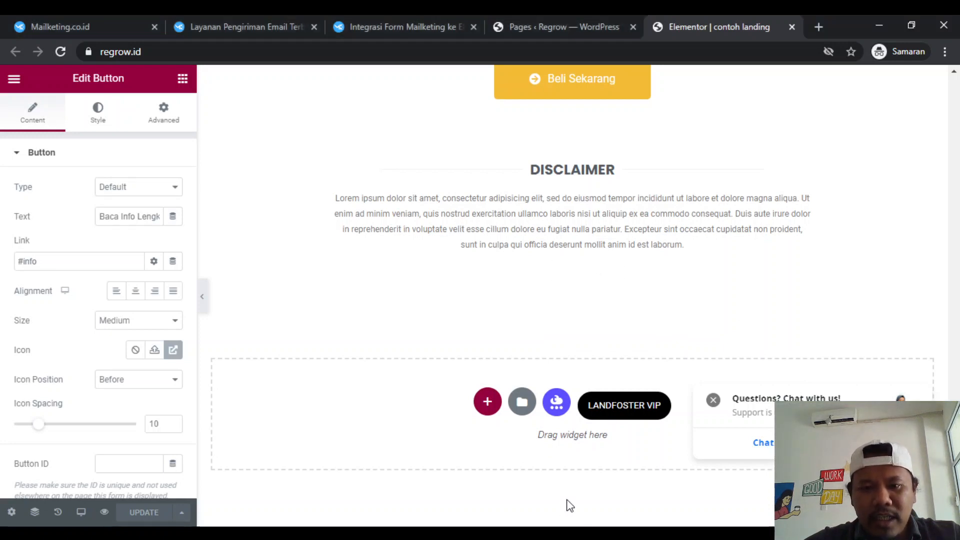
left_click(487, 403)
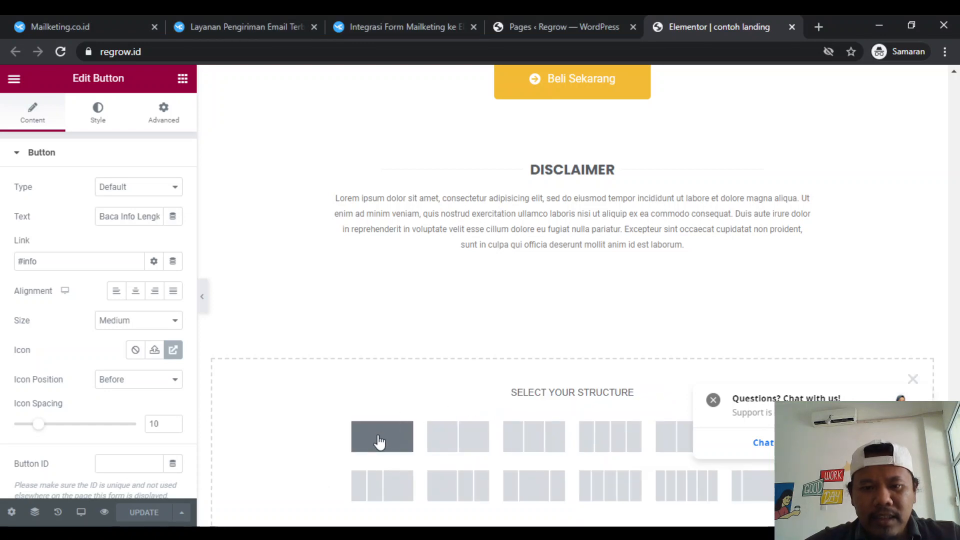
left_click(399, 418)
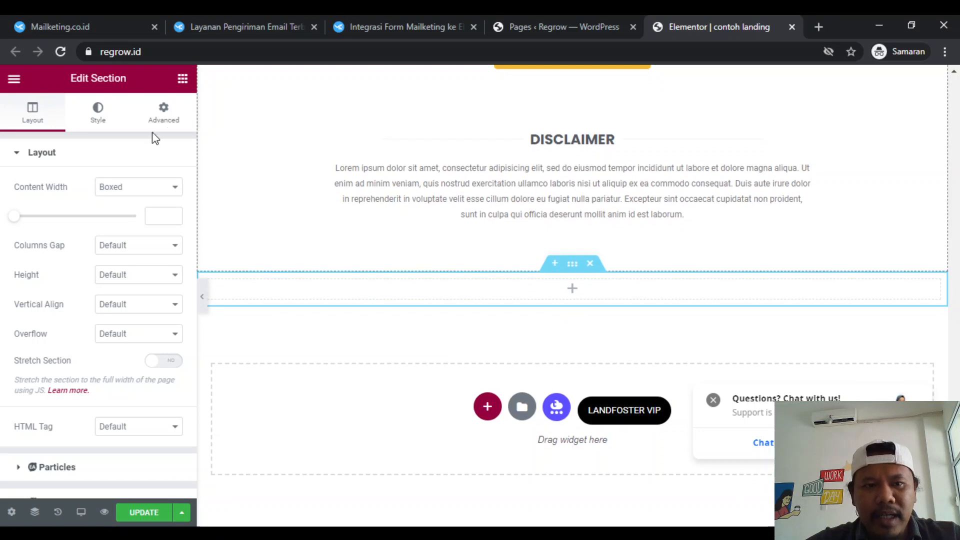
- Place a Lottie widget in the new empty section below the disclaimer and view its placeholder animation
left_click(177, 126)
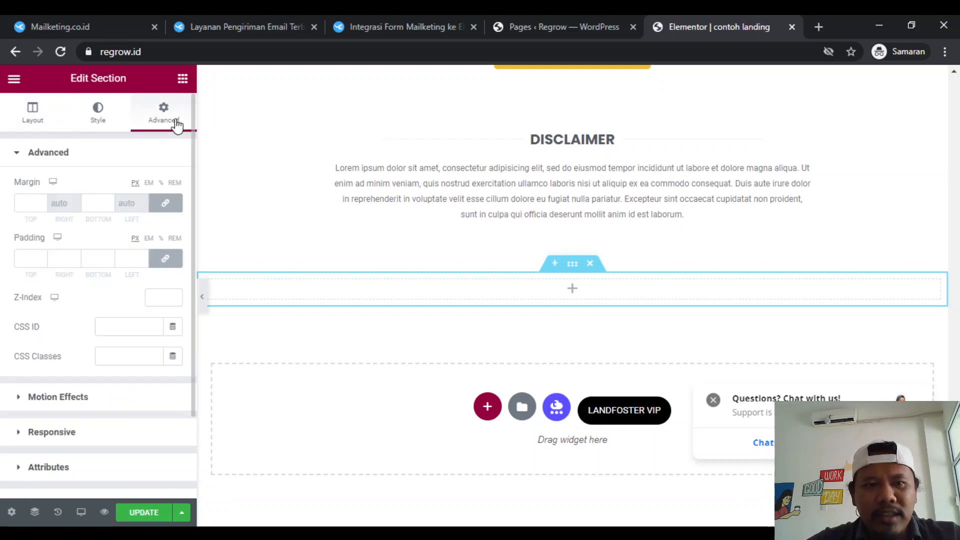
left_click(182, 79)
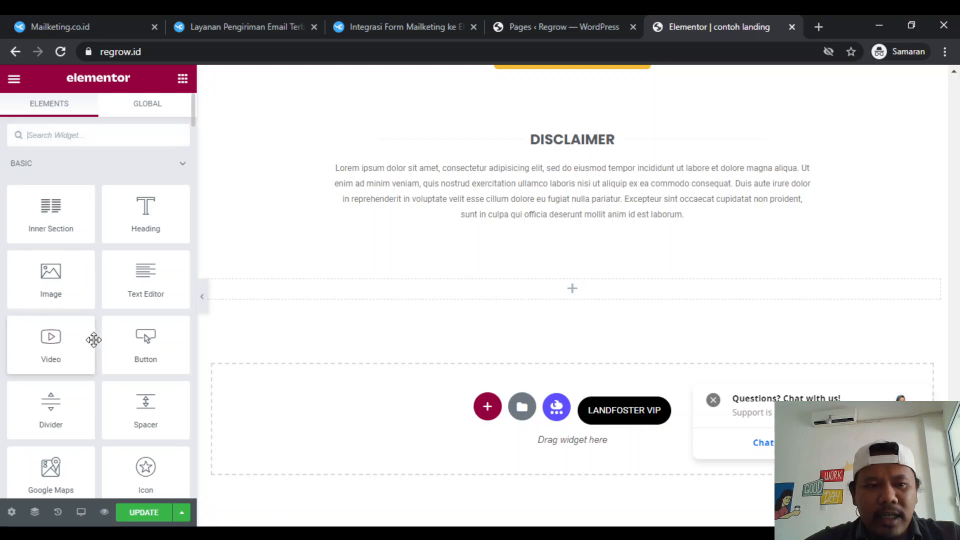
scroll(93, 340, "down", 3)
scroll(94, 340, "up", 3)
scroll(93, 340, "down", 4)
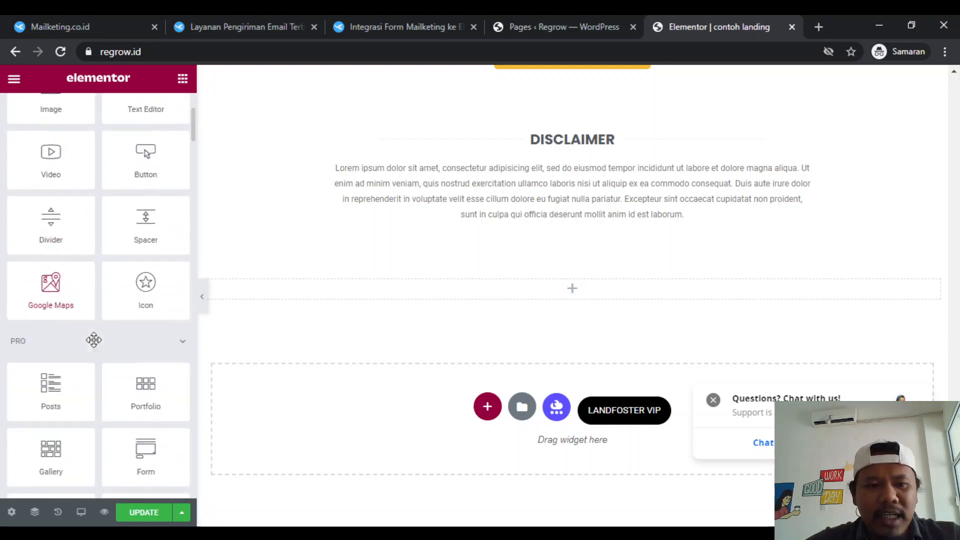
scroll(78, 422, "down", 12)
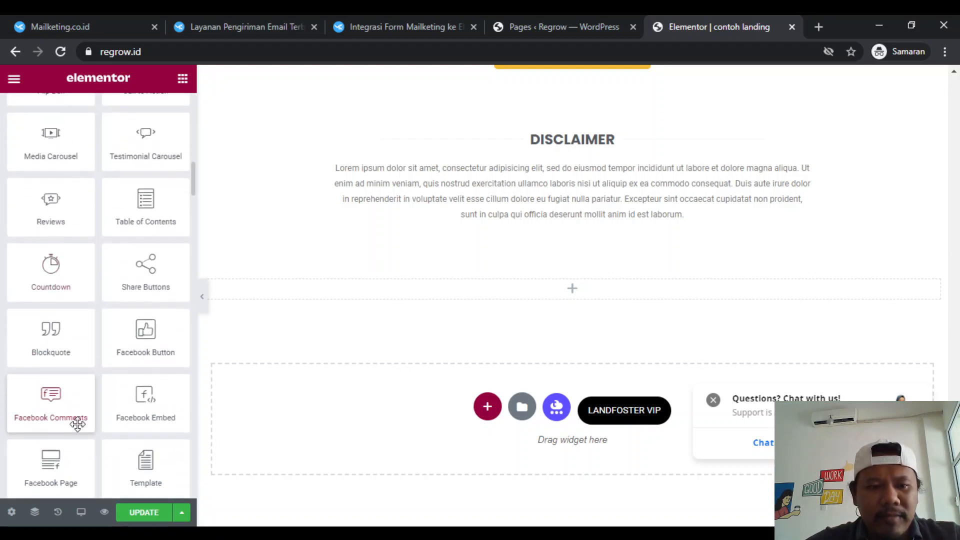
scroll(78, 424, "down", 5)
scroll(64, 296, "up", 15)
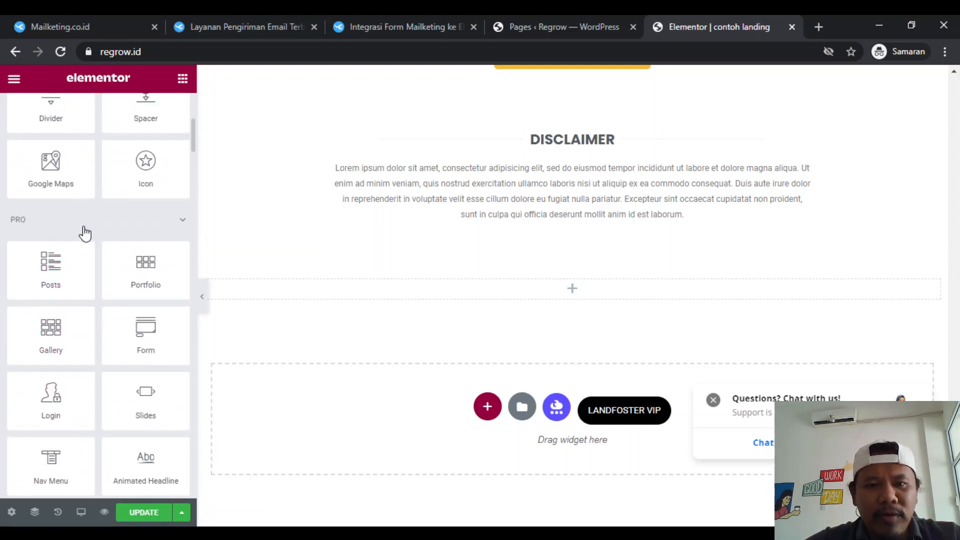
scroll(60, 343, "down", 14)
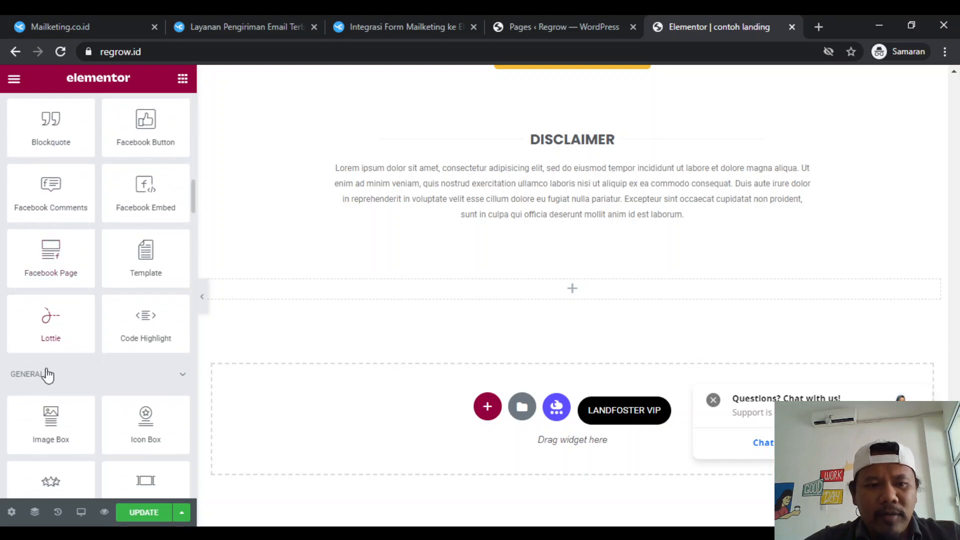
left_click_drag(411, 307, 486, 290)
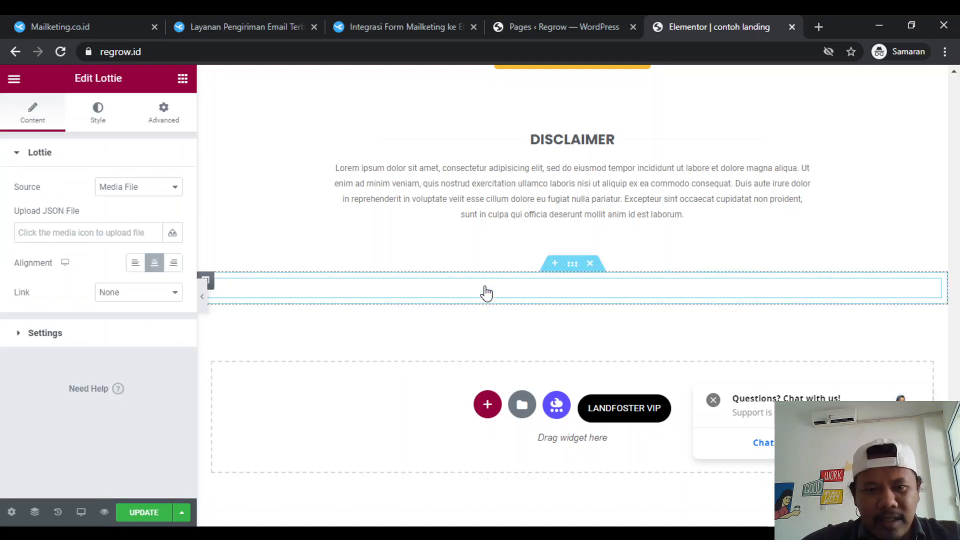
scroll(433, 374, "down", 4)
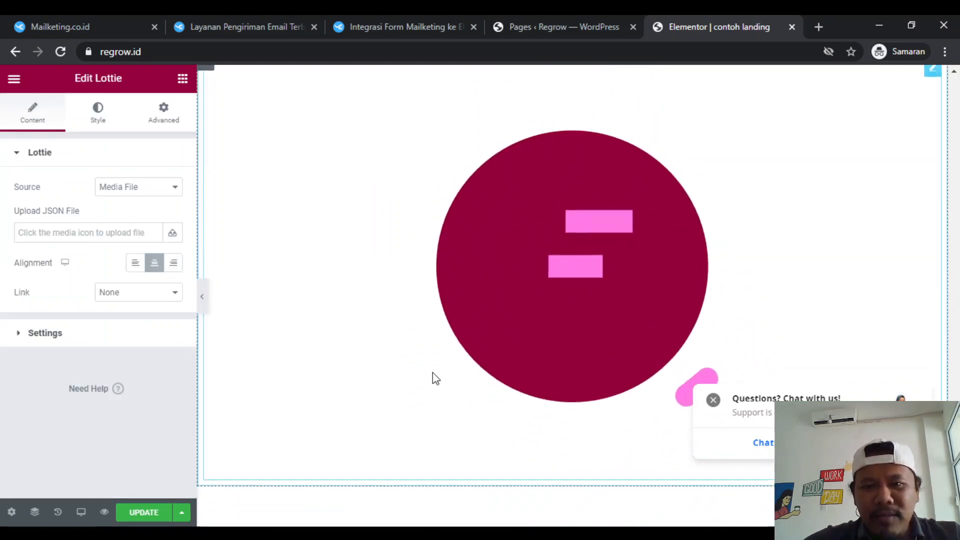
scroll(480, 330, "up", 2)
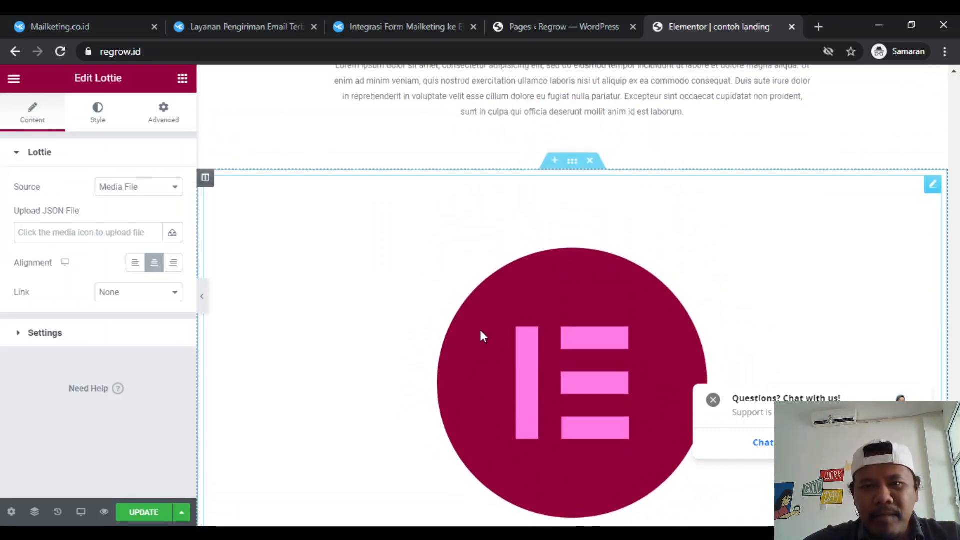
scroll(488, 314, "down", 1)
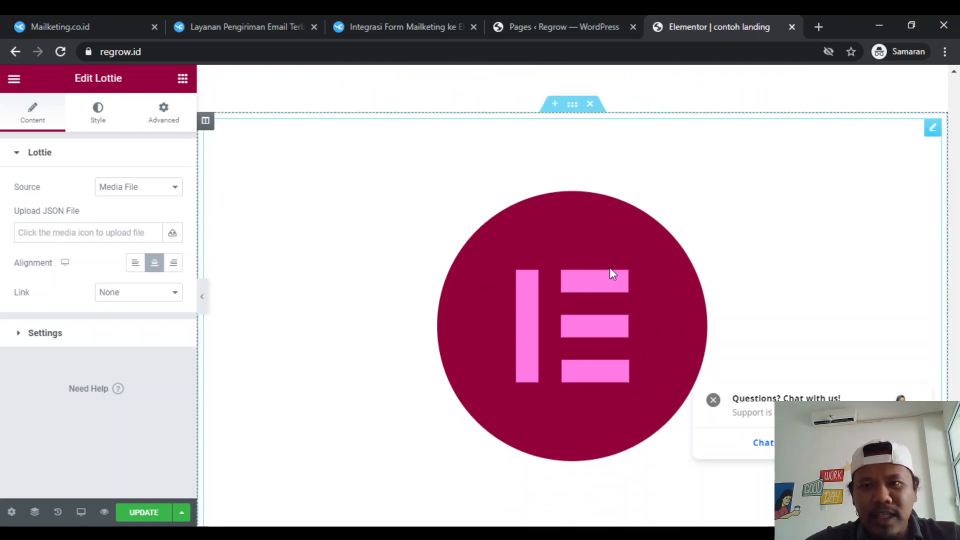
- Search Google for "lottie gift bounce" in a new tab and open the "bouncing gift" animation page on LottieFiles
left_click(819, 27)
type("lott")
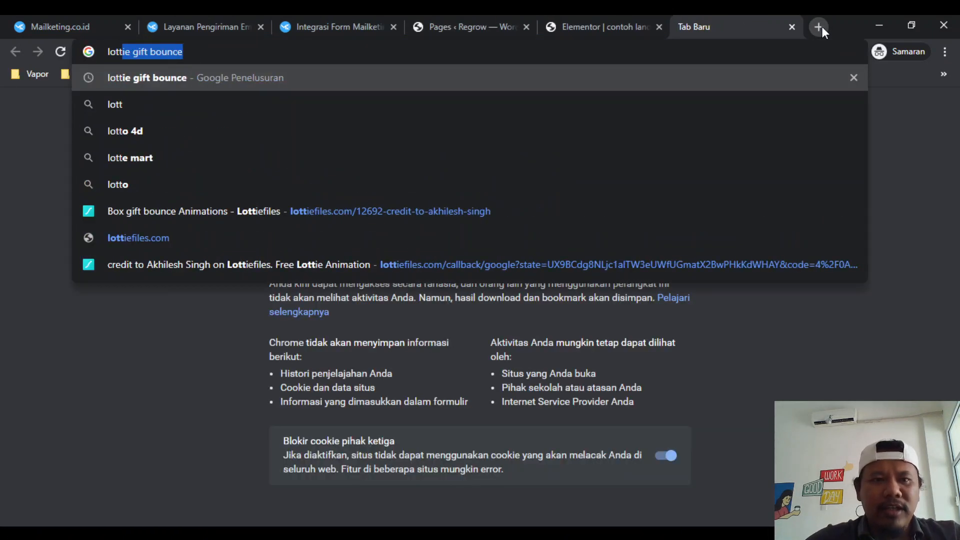
key("Return")
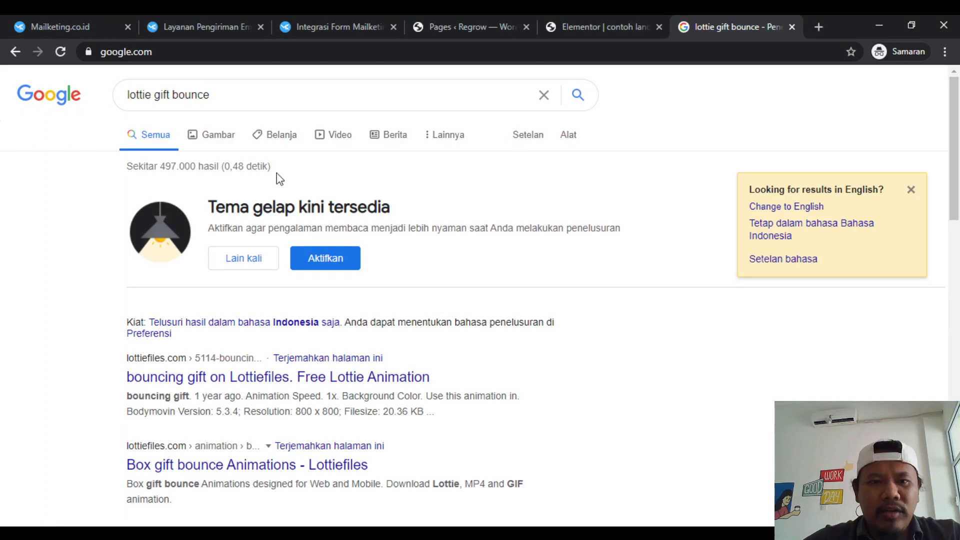
scroll(290, 347, "down", 2)
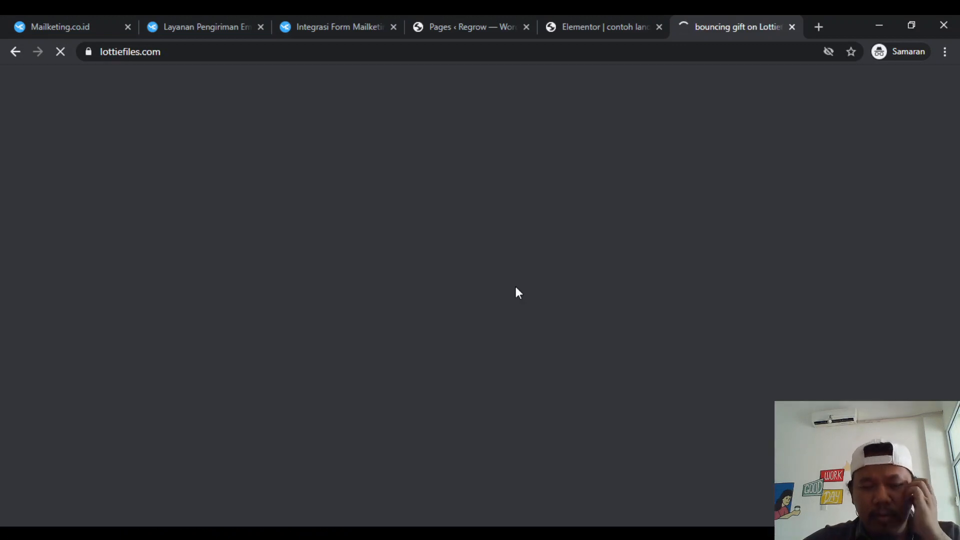
scroll(487, 355, "down", 1)
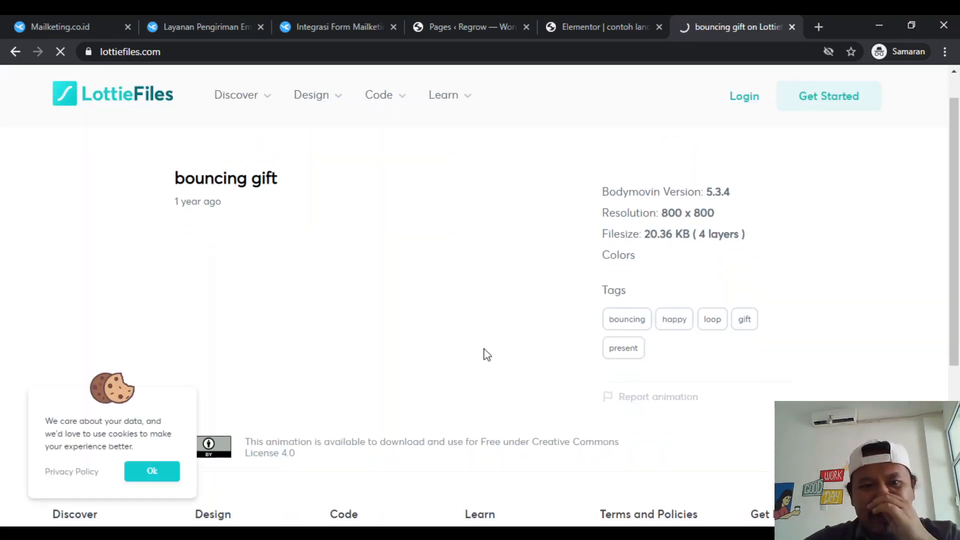
- Dismiss the cookie notice, then request the bouncing gift's Lottie JSON download and sign in to LottieFiles with Google
scroll(487, 355, "up", 1)
scroll(487, 355, "down", 2)
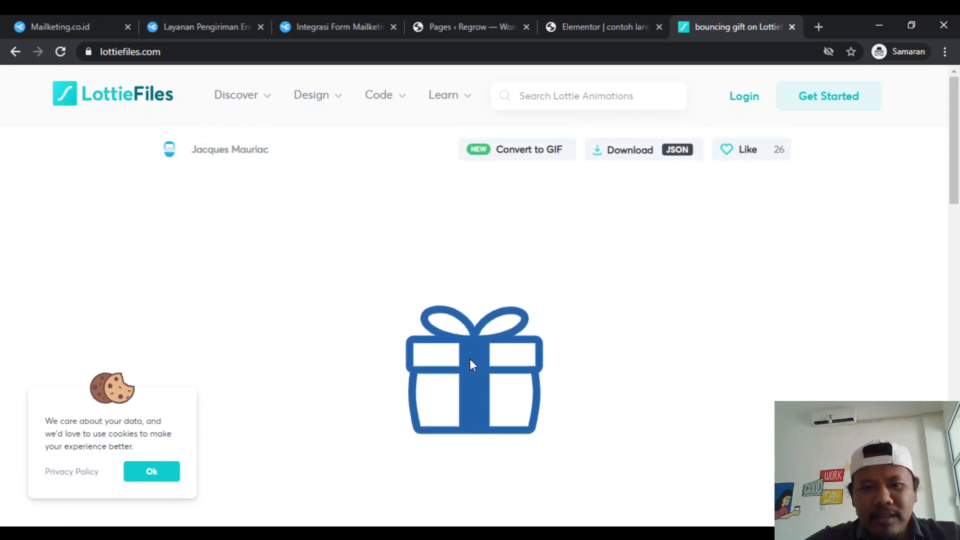
left_click(154, 477)
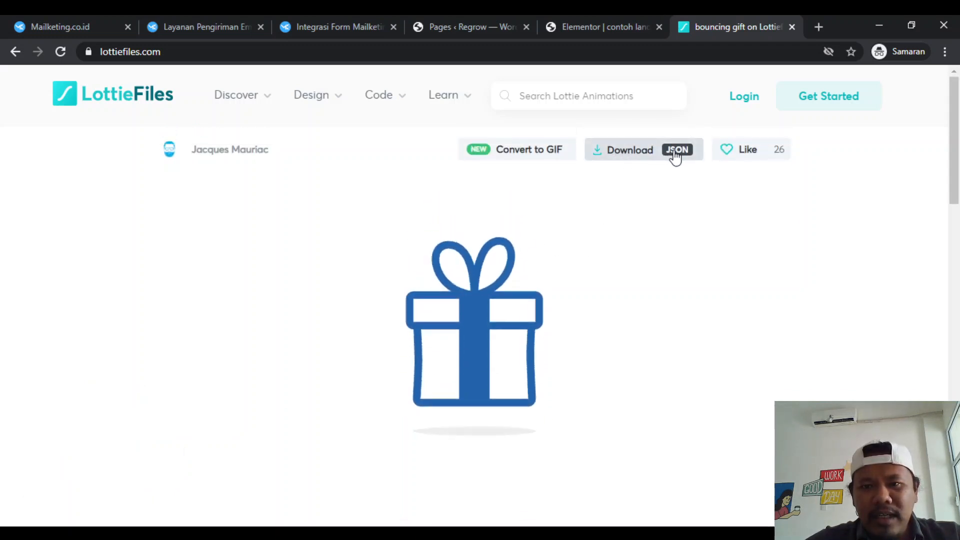
left_click(648, 151)
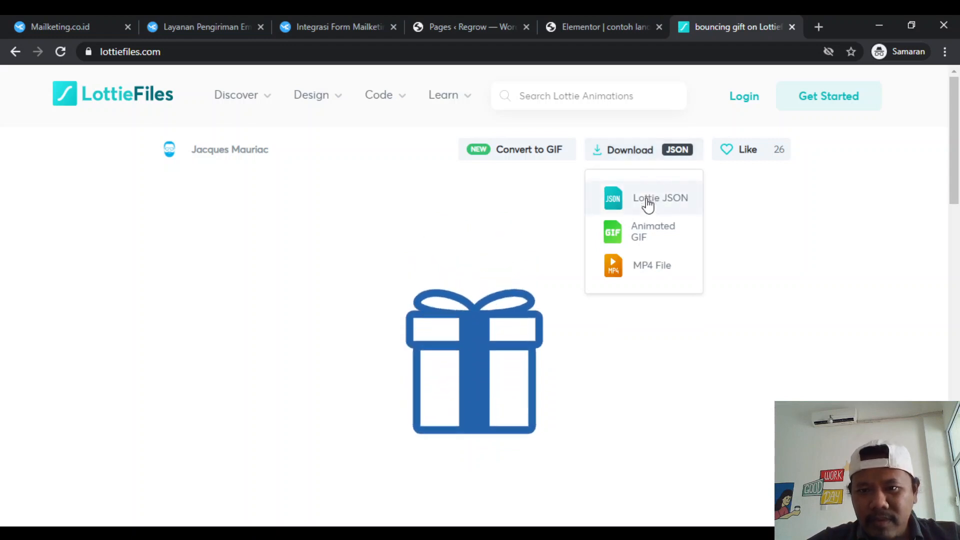
left_click(676, 209)
scroll(479, 357, "down", 2)
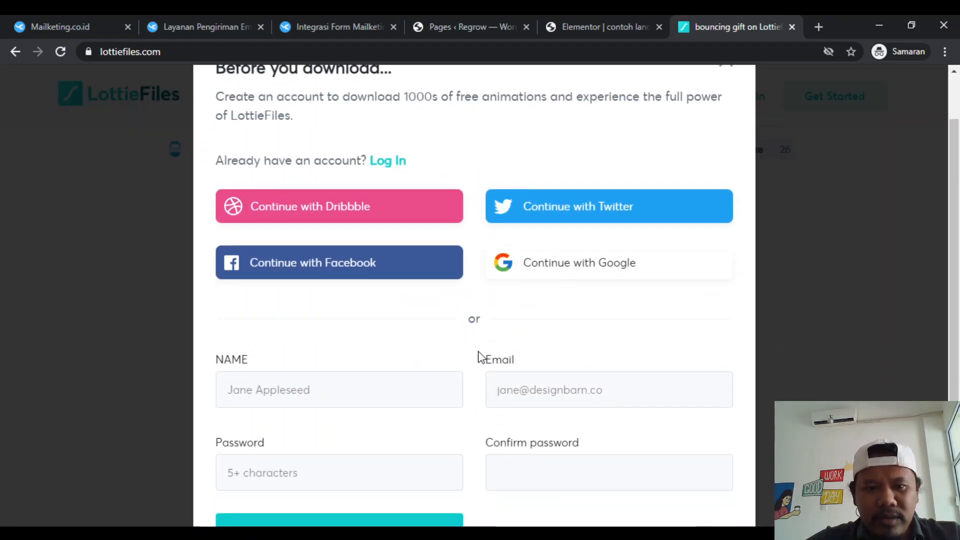
scroll(479, 358, "up", 1)
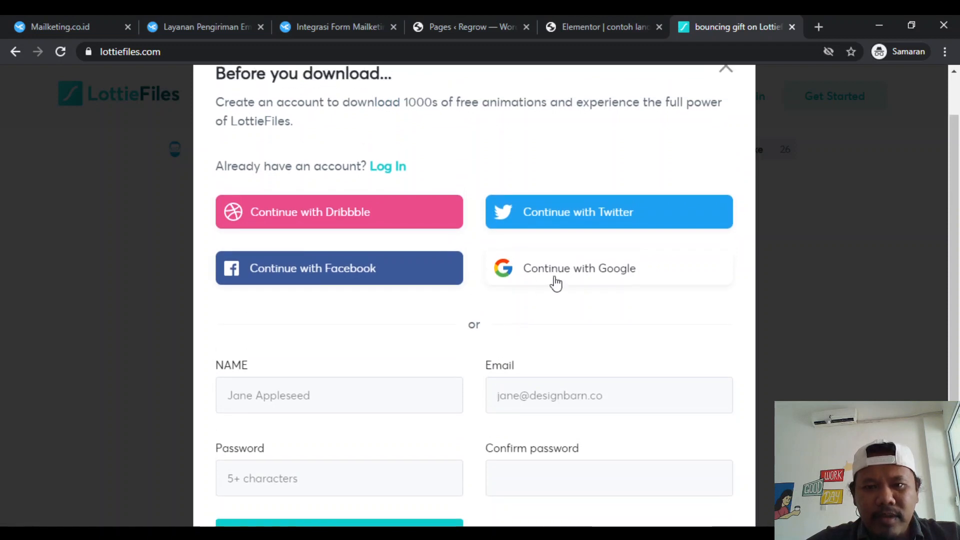
left_click(556, 283)
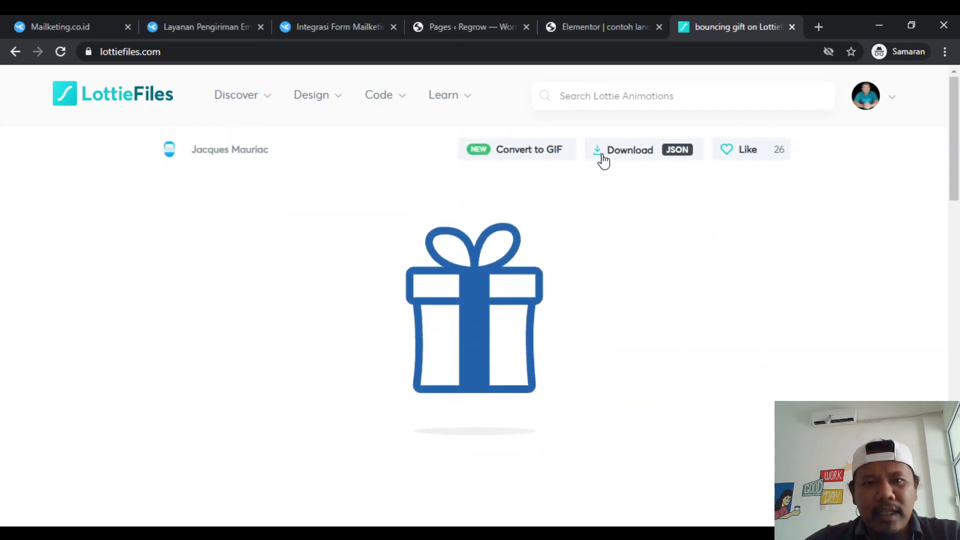
- Download the bouncing gift animation as Lottie JSON, close the LottieFiles page and return to the Elementor editor of "contoh landing"
left_click(653, 162)
left_click(645, 202)
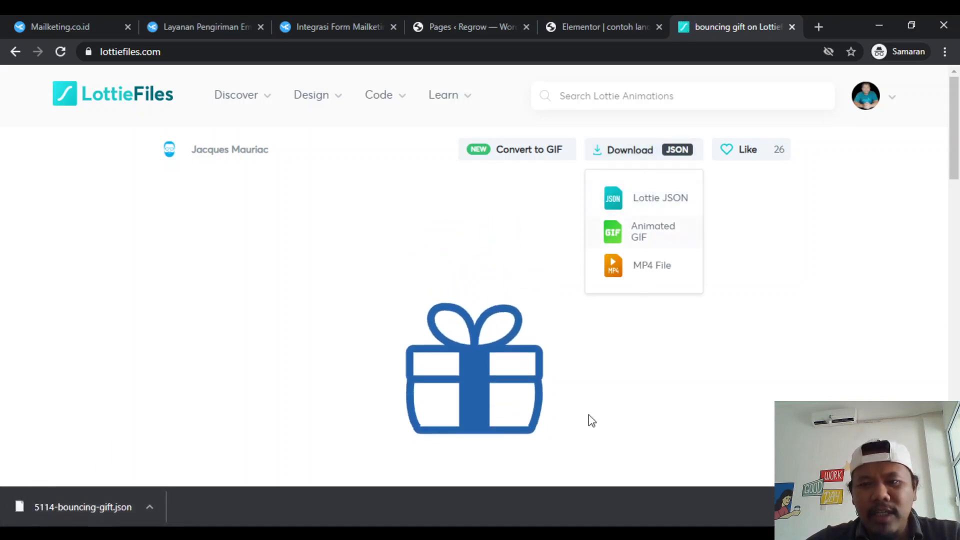
left_click(580, 15)
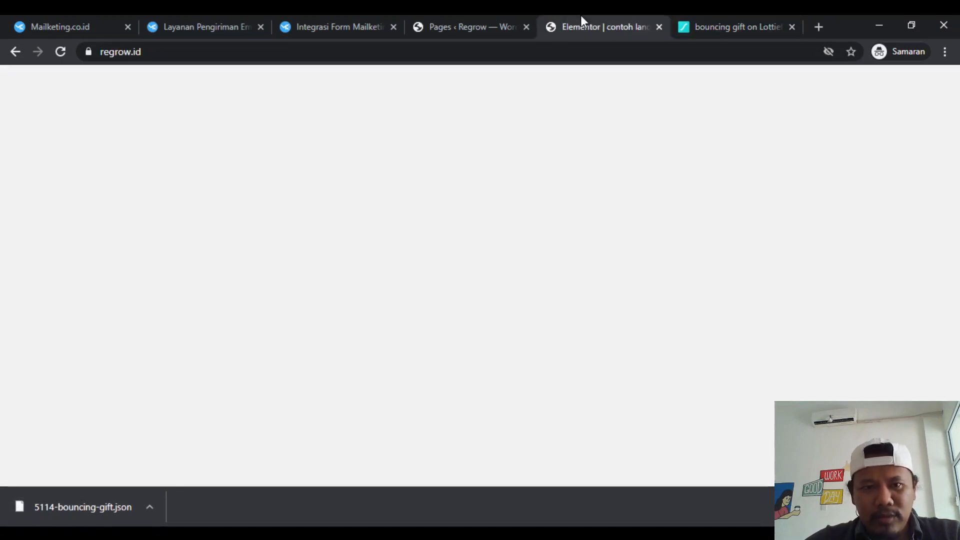
left_click(780, 15)
left_click(792, 26)
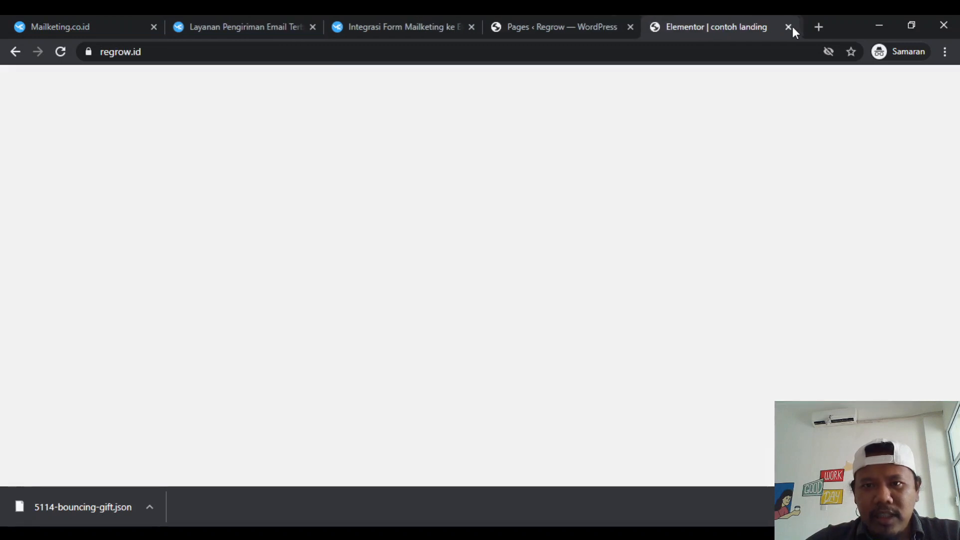
left_click(579, 28)
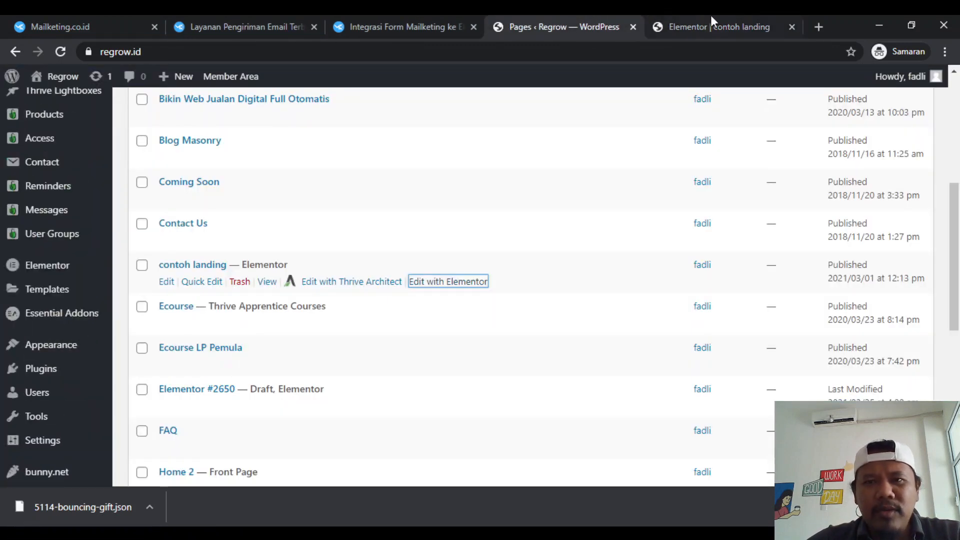
left_click(710, 18)
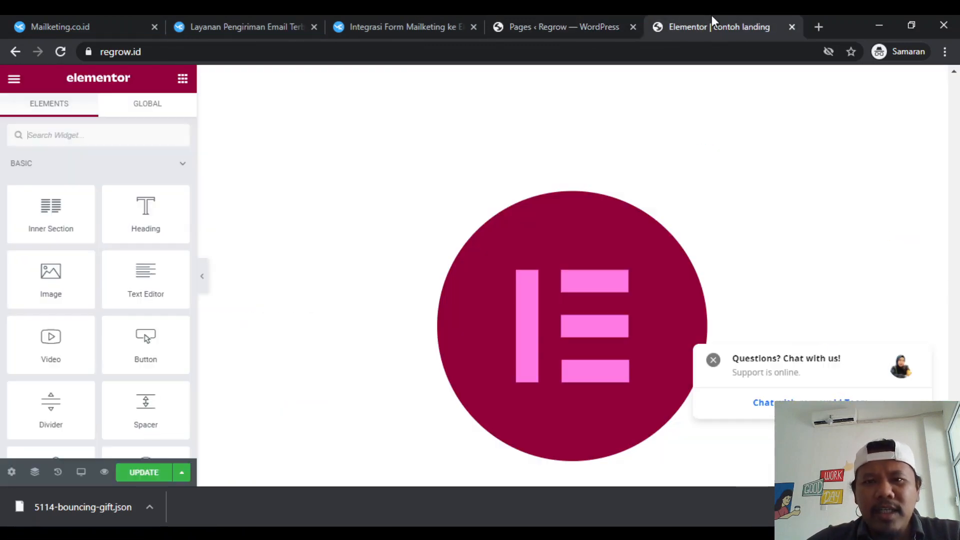
- Enable unfiltered file uploads and load 5114-bouncing-gift.json into the Lottie widget below the disclaimer
left_click(496, 303)
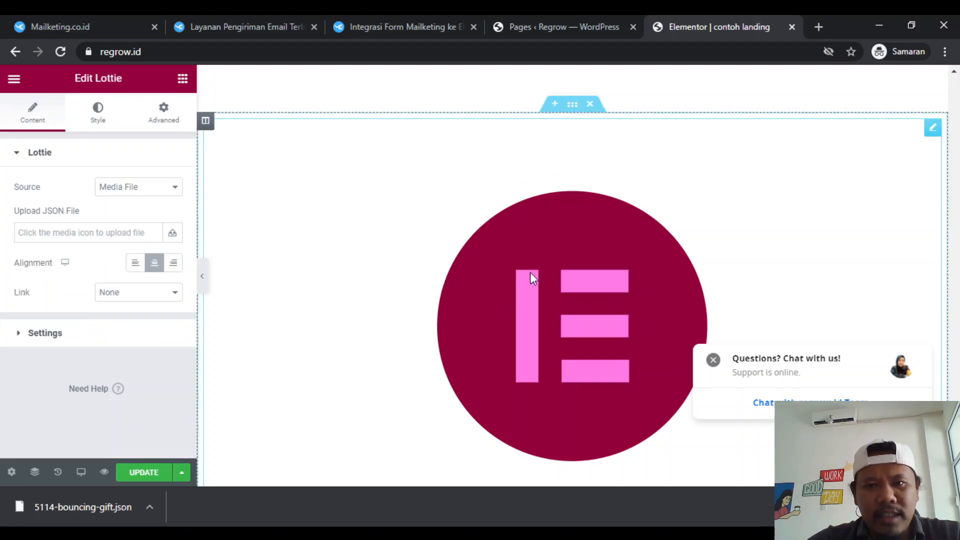
left_click(127, 234)
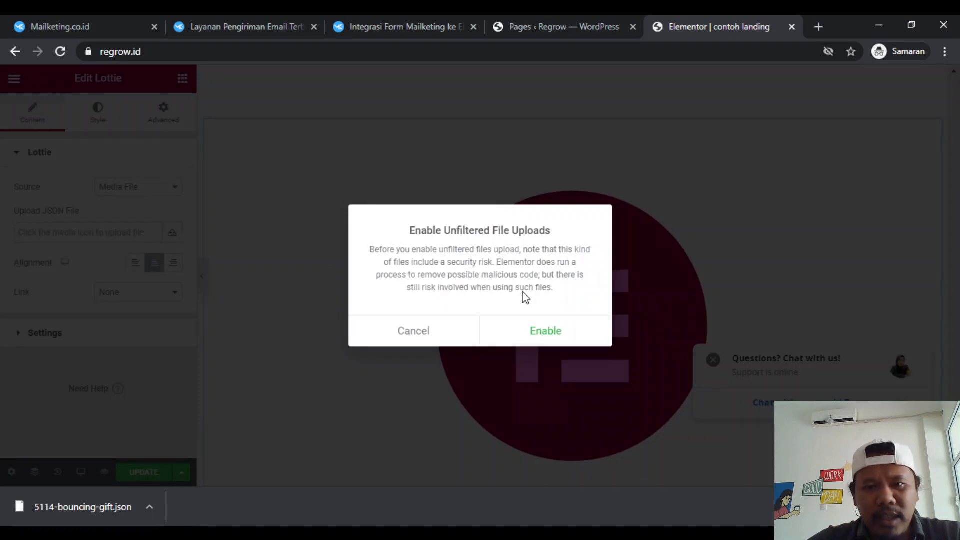
left_click(540, 335)
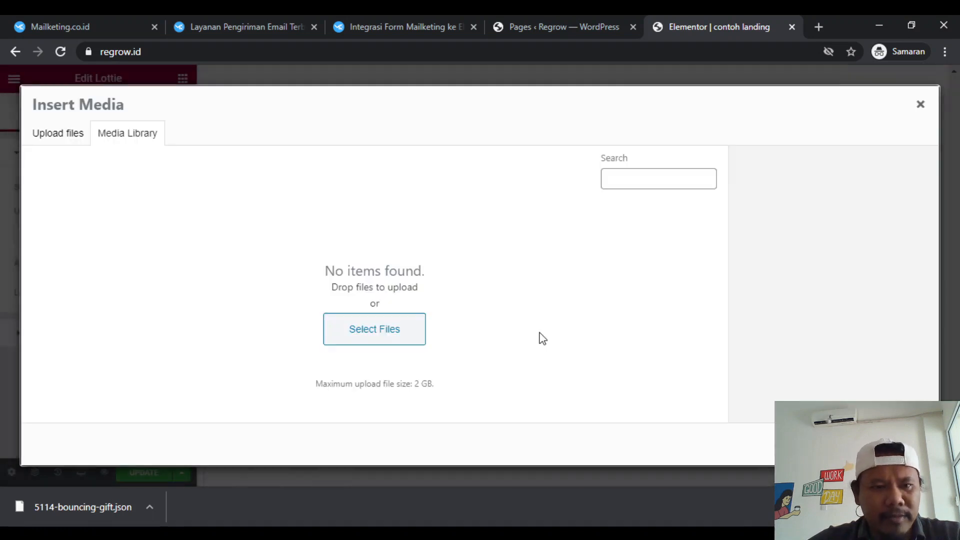
left_click(367, 330)
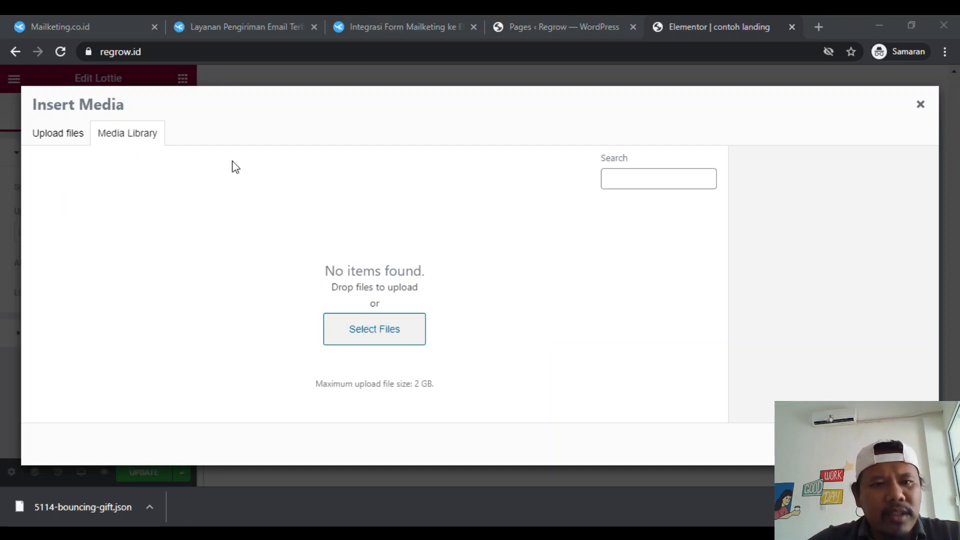
double_click(161, 149)
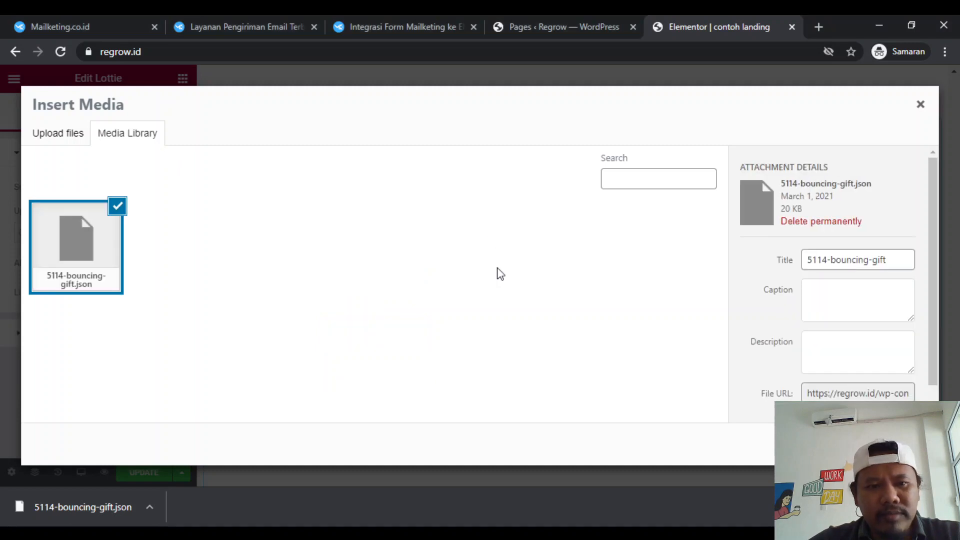
left_click(894, 444)
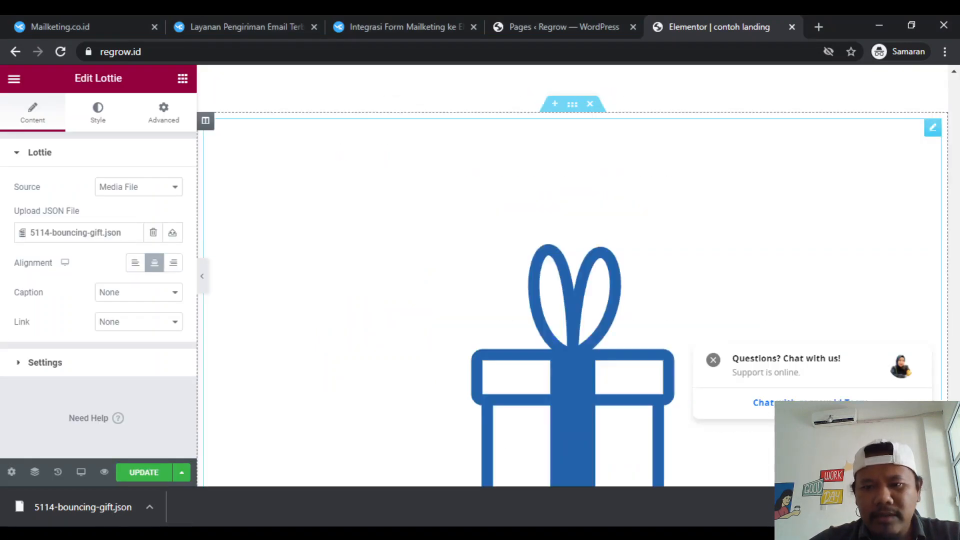
scroll(658, 334, "down", 2)
scroll(656, 332, "up", 1)
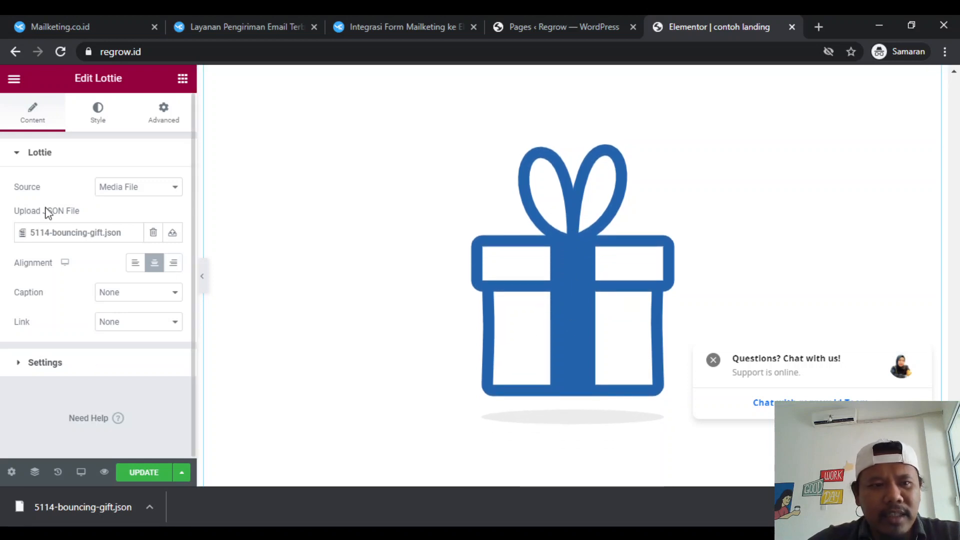
- Turn on looping for the bouncing gift animation in the Lottie widget's settings
left_click(45, 363)
scroll(47, 368, "down", 2)
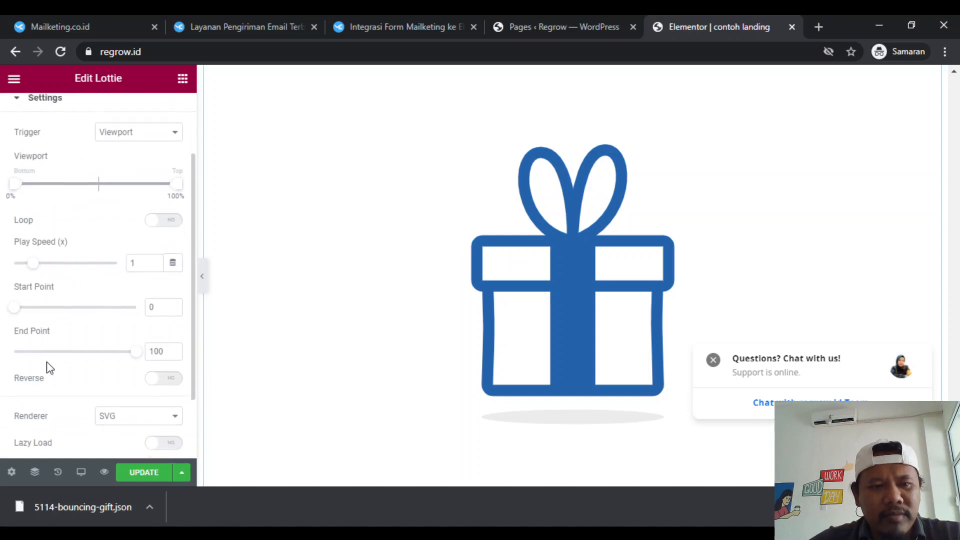
scroll(47, 369, "up", 1)
left_click(164, 253)
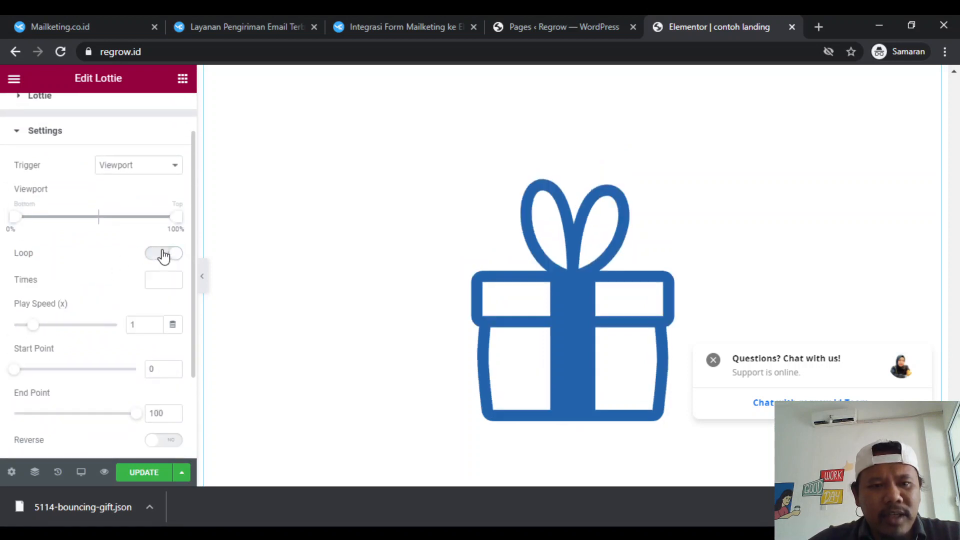
scroll(85, 307, "up", 1)
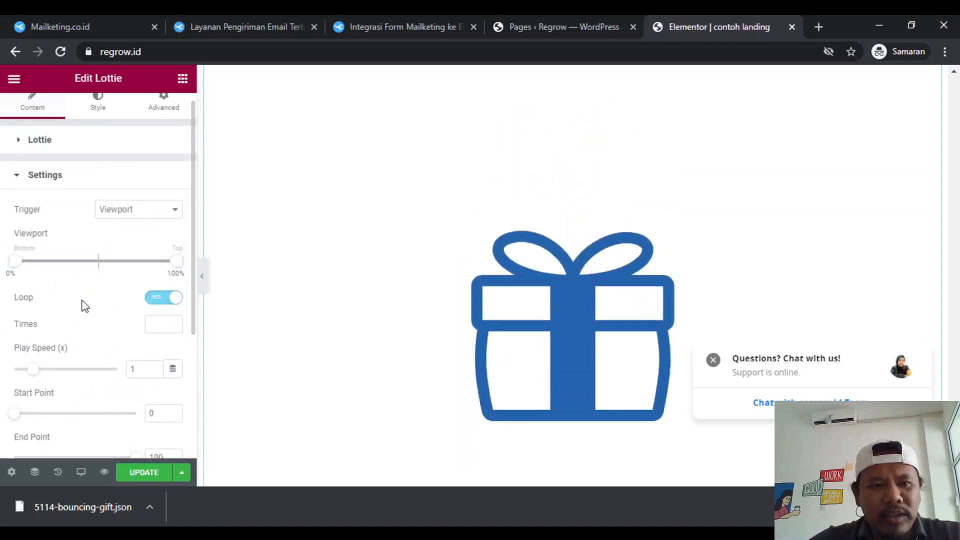
scroll(85, 307, "down", 3)
scroll(85, 306, "up", 2)
scroll(82, 305, "up", 2)
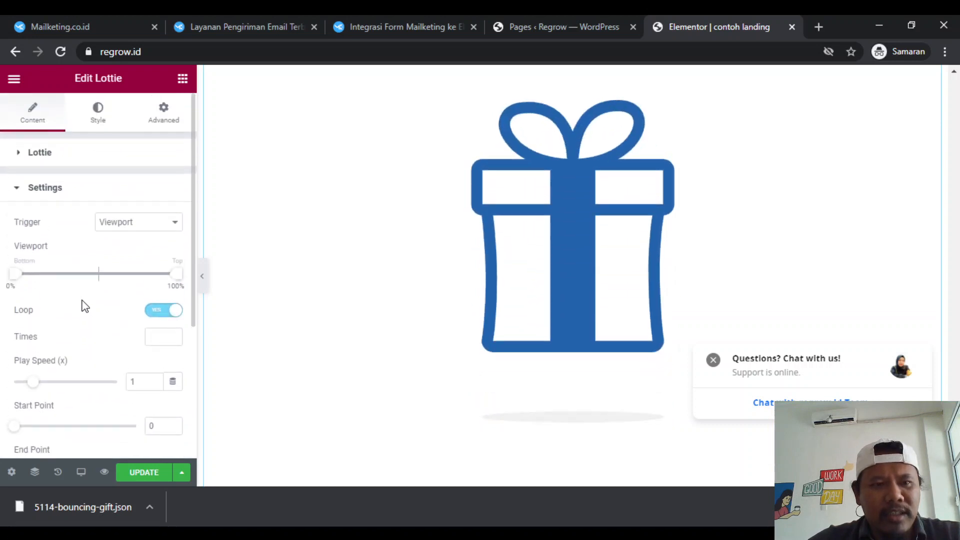
- Reduce the gift animation's width to 13%
left_click(163, 111)
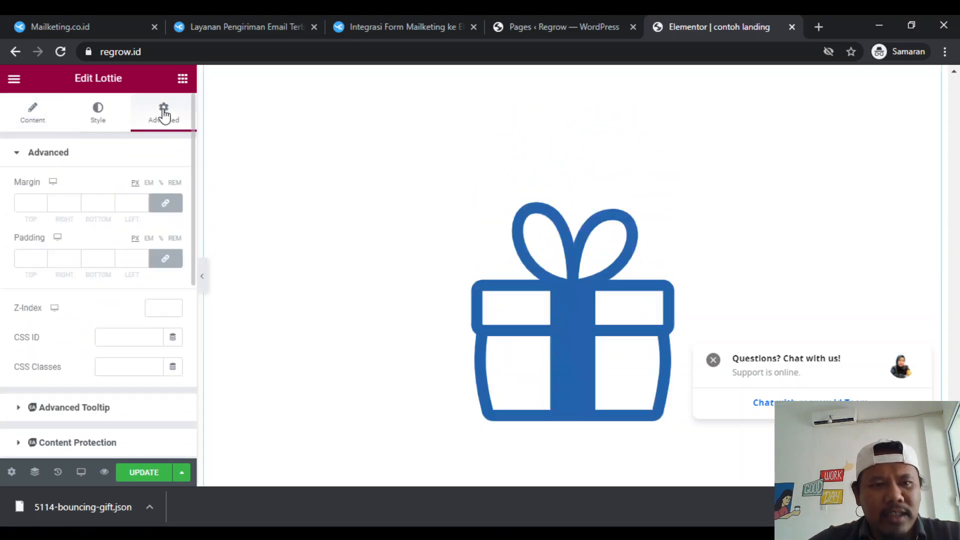
left_click(103, 115)
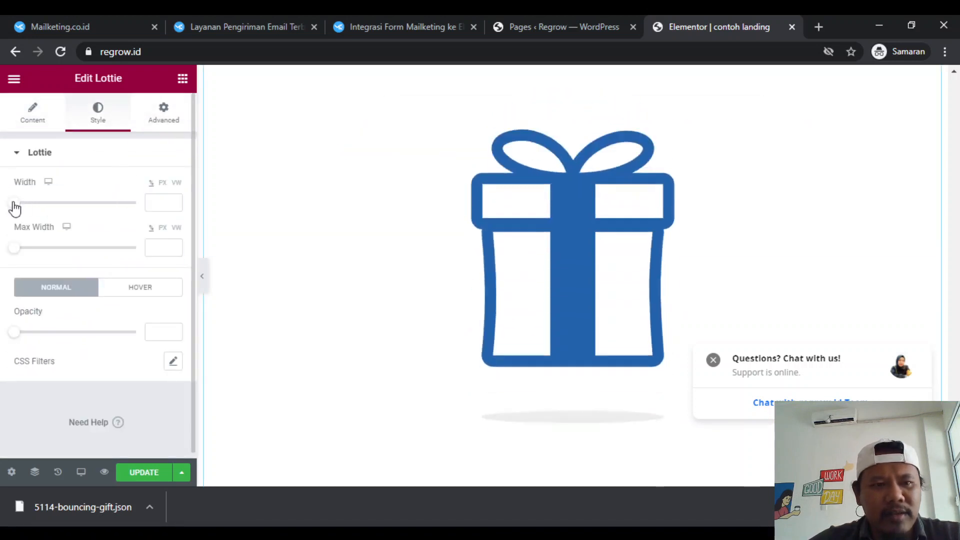
left_click_drag(12, 204, 29, 208)
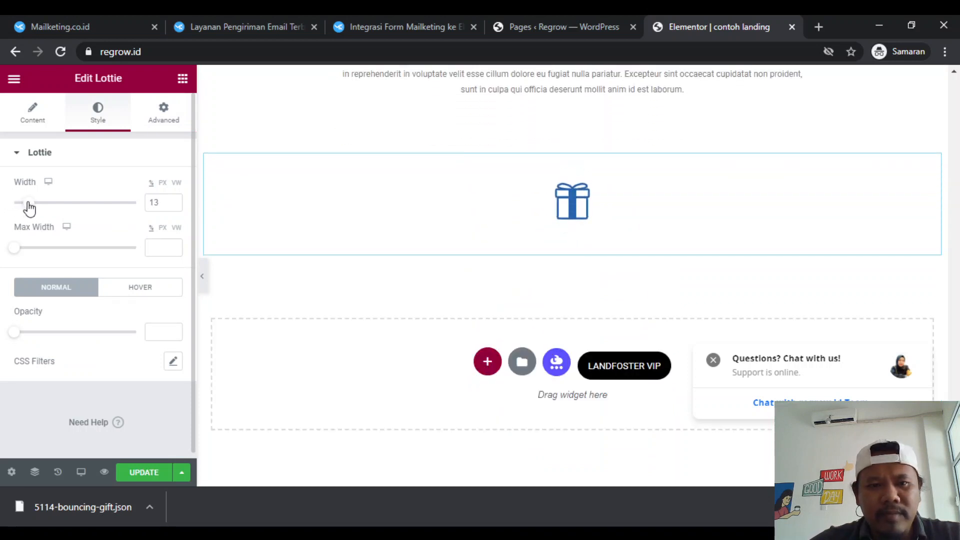
scroll(312, 260, "up", 2)
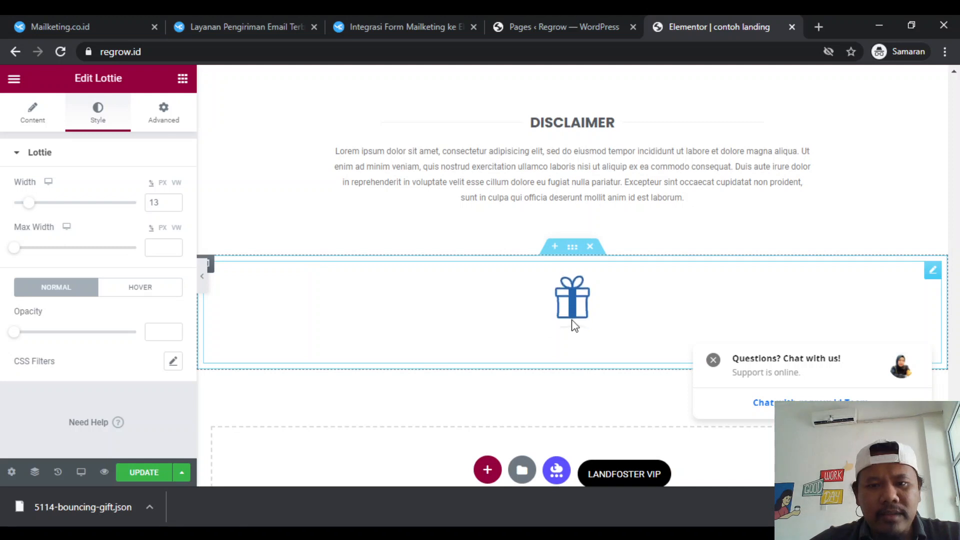
- Enable the Advanced Tooltip for the gift's Lottie widget
left_click(160, 125)
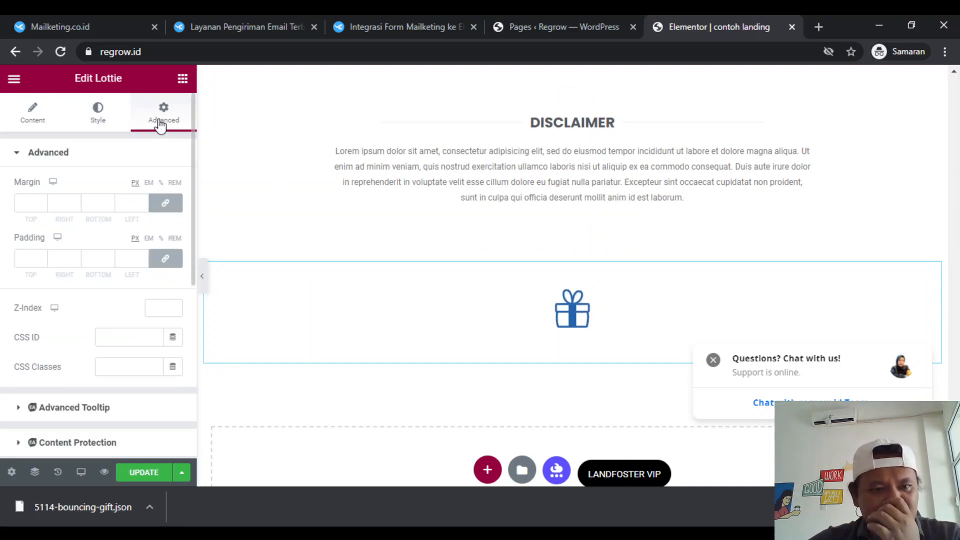
scroll(98, 381, "down", 5)
scroll(100, 384, "up", 1)
scroll(60, 266, "up", 1)
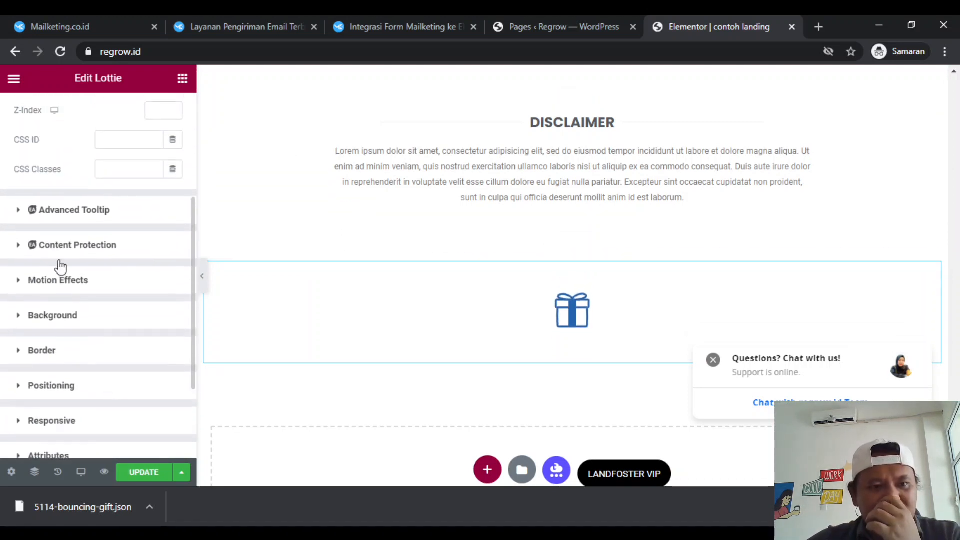
left_click(25, 211)
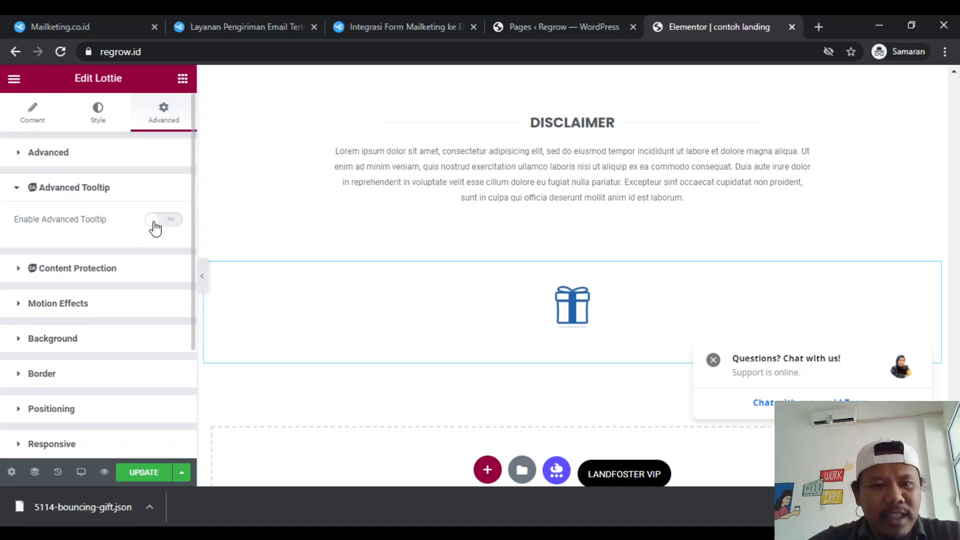
left_click(170, 220)
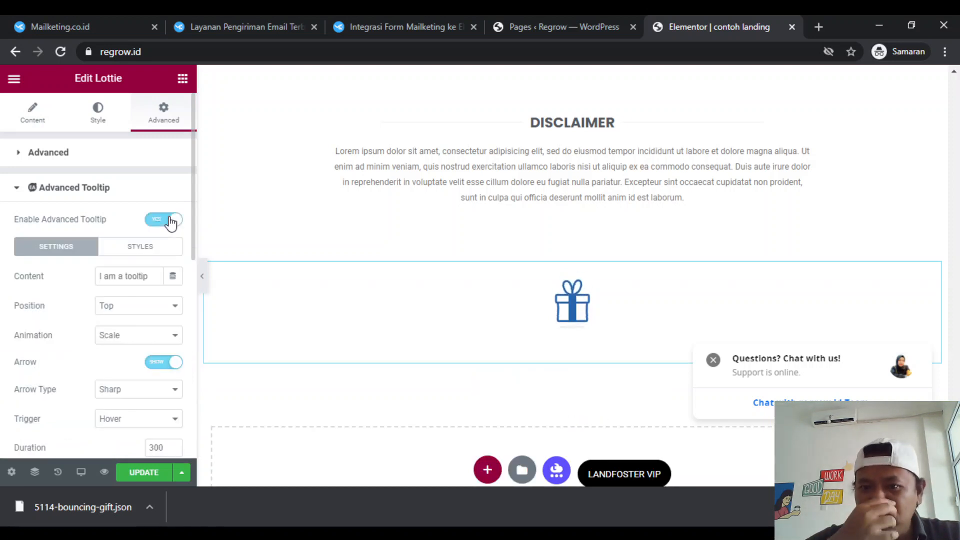
- Set the gift tooltip's content to "Klik Akoohh !!!"
scroll(48, 340, "down", 1)
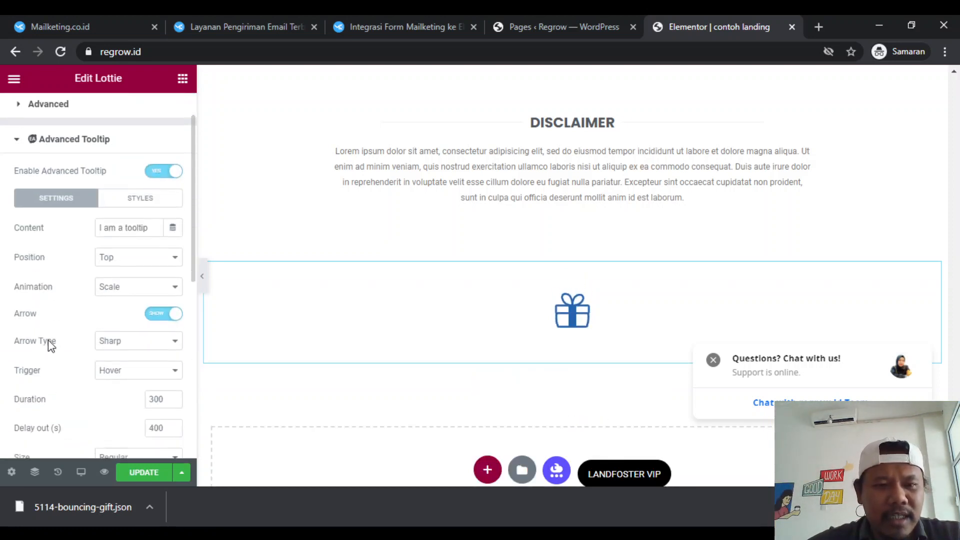
scroll(48, 340, "up", 1)
scroll(48, 340, "down", 1)
scroll(48, 340, "up", 1)
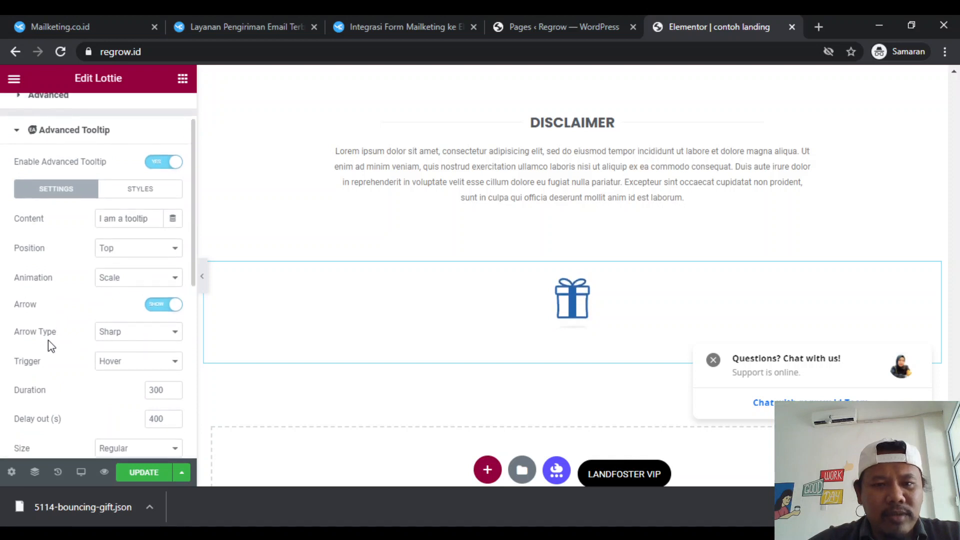
scroll(48, 340, "down", 1)
scroll(48, 340, "up", 2)
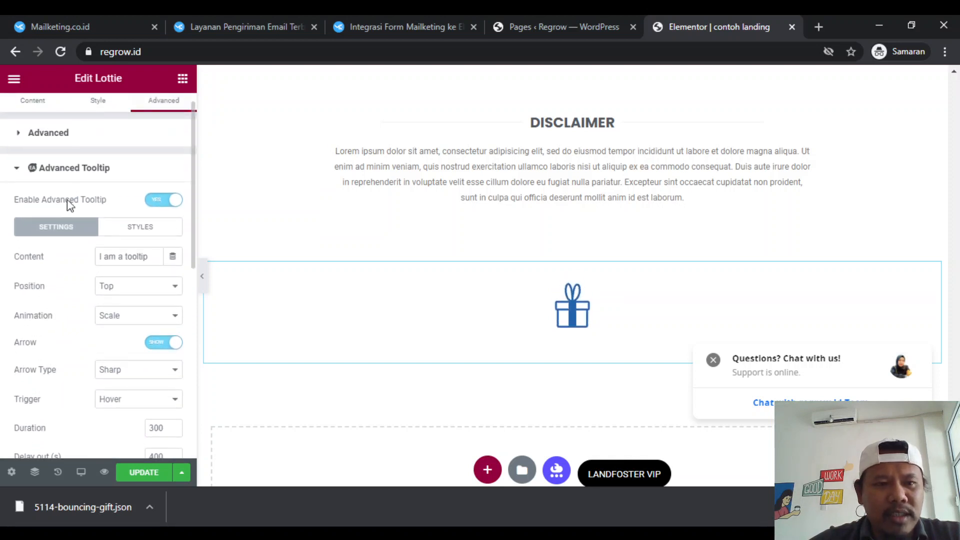
scroll(67, 260, "down", 1)
double_click(134, 216)
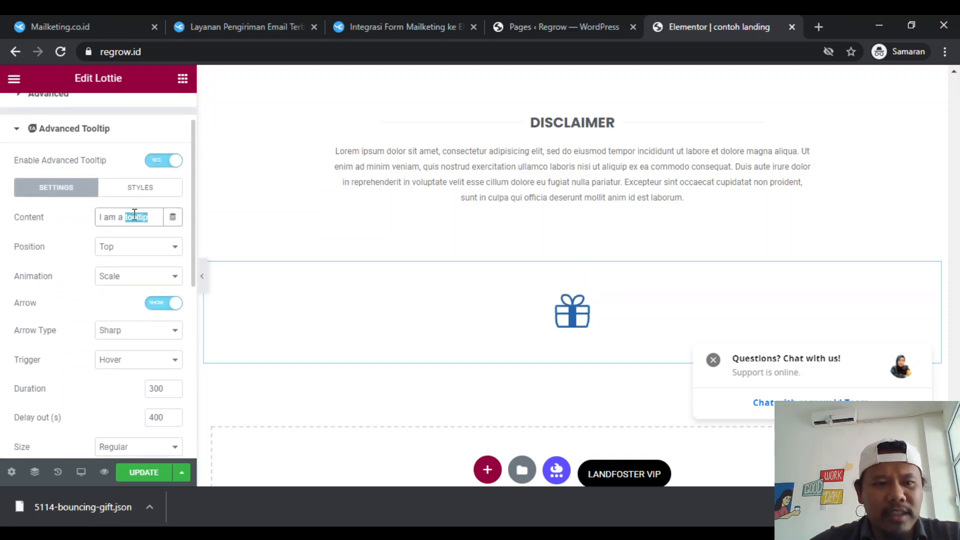
triple_click(134, 216)
type("Klik ")
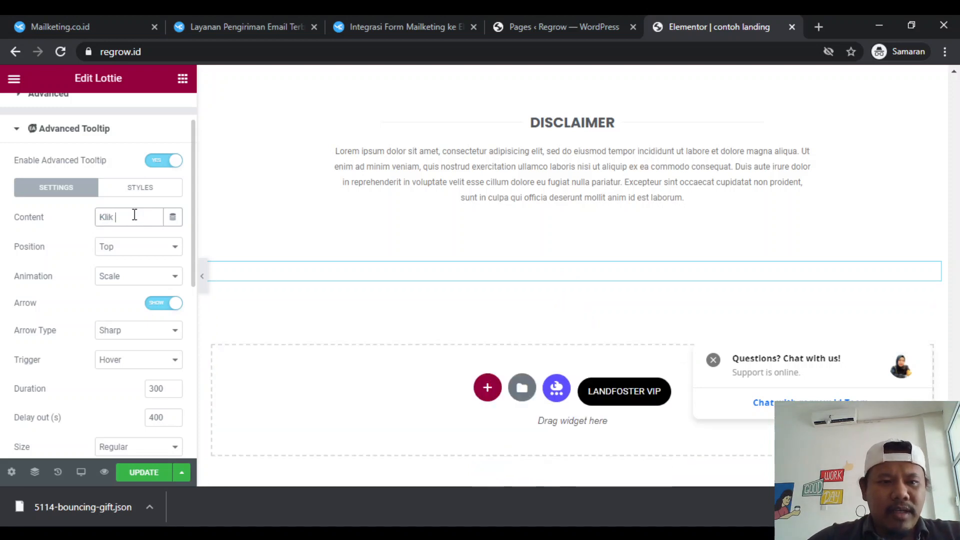
type("Akoohh !!!")
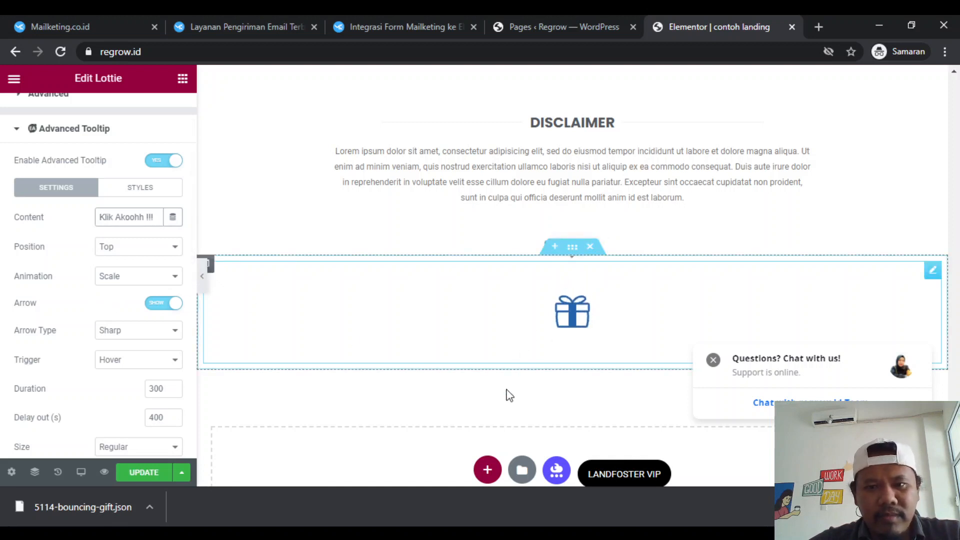
- Review the gift's tooltip settings and its appearance on the page, and dismiss the support chat prompt
scroll(578, 315, "up", 2)
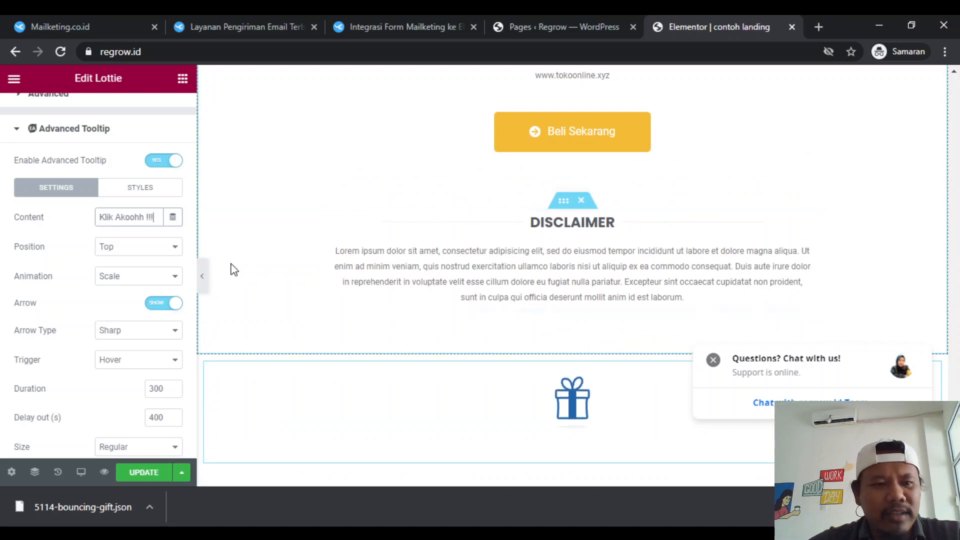
scroll(9, 345, "down", 1)
scroll(40, 360, "down", 1)
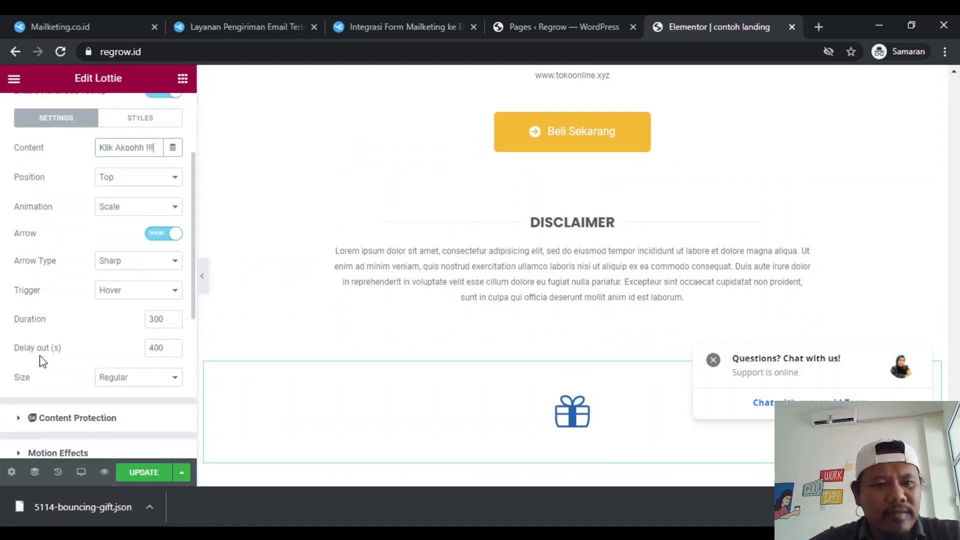
scroll(64, 356, "down", 3)
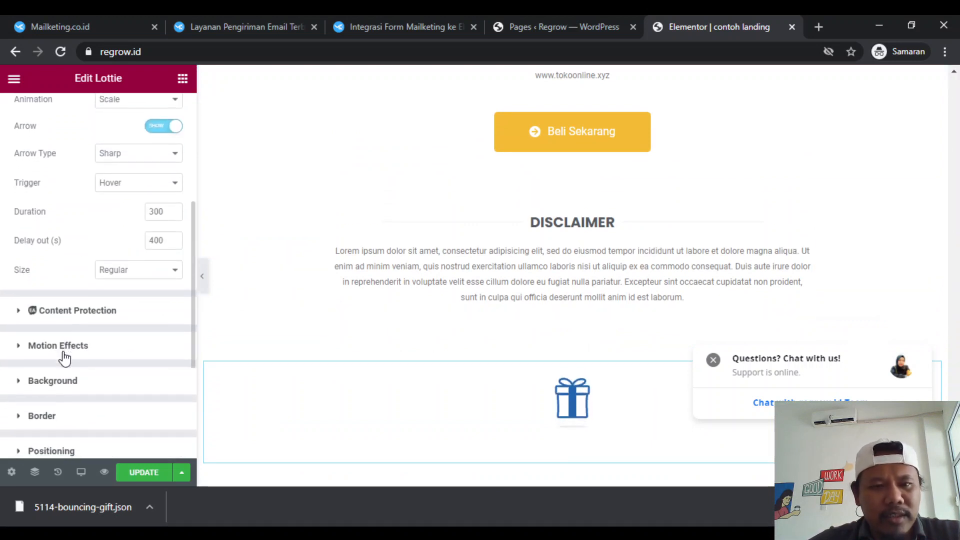
scroll(64, 356, "up", 4)
scroll(64, 355, "up", 3)
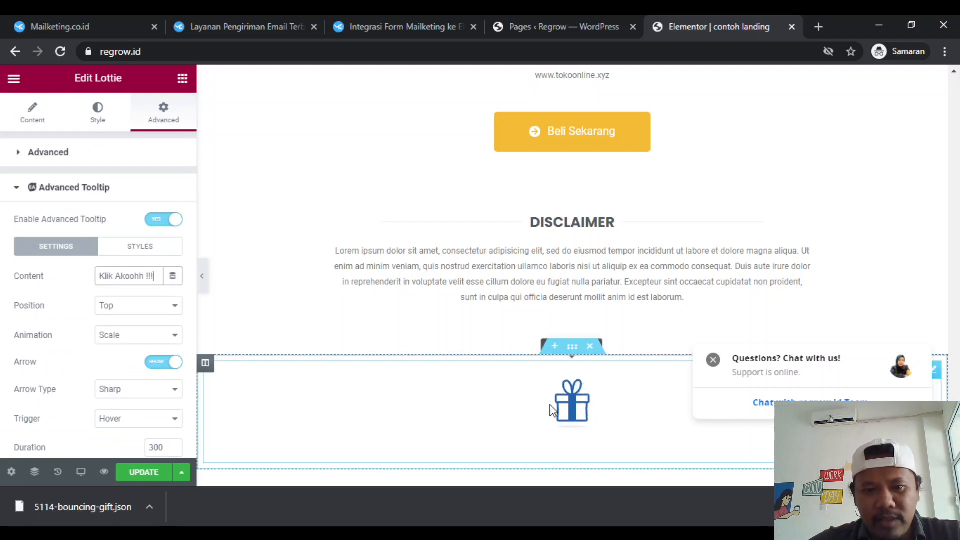
scroll(511, 424, "down", 2)
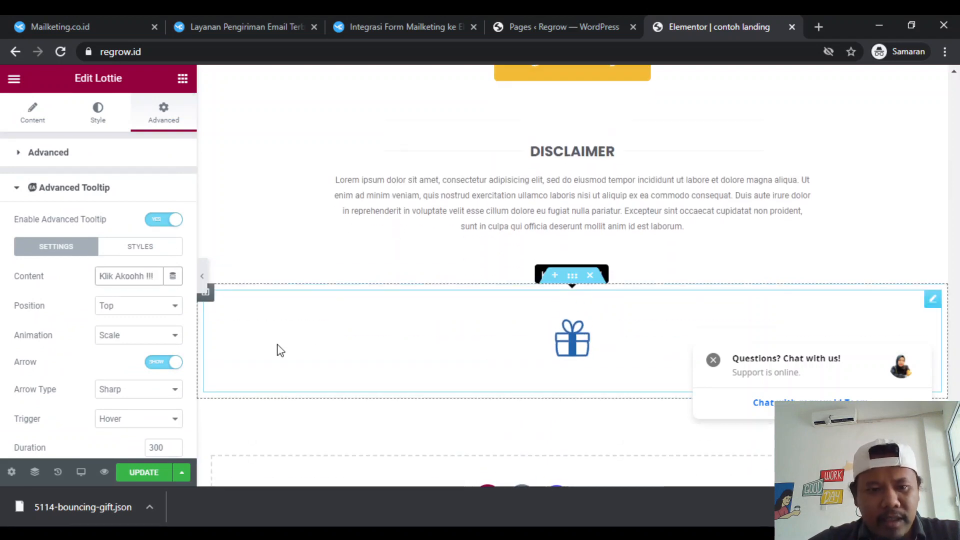
scroll(422, 370, "down", 2)
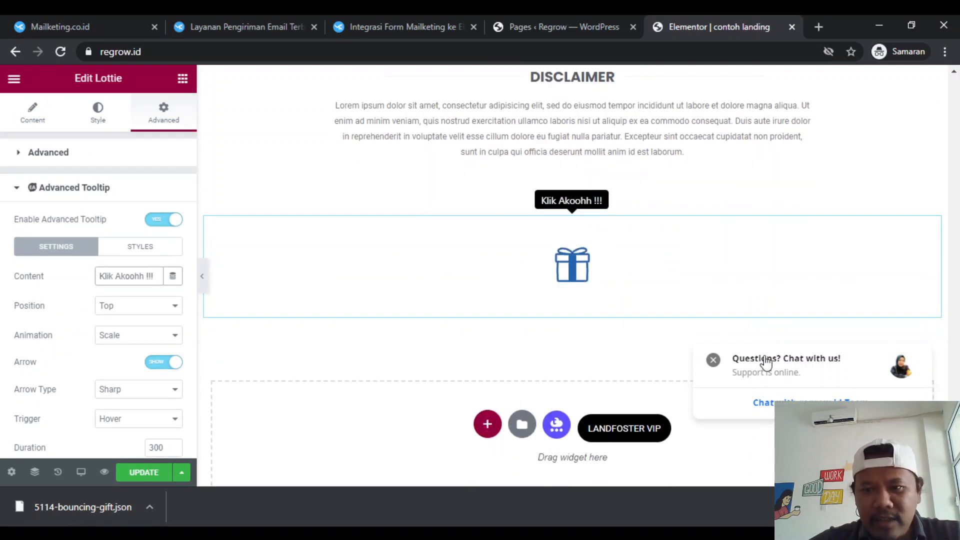
left_click(713, 359)
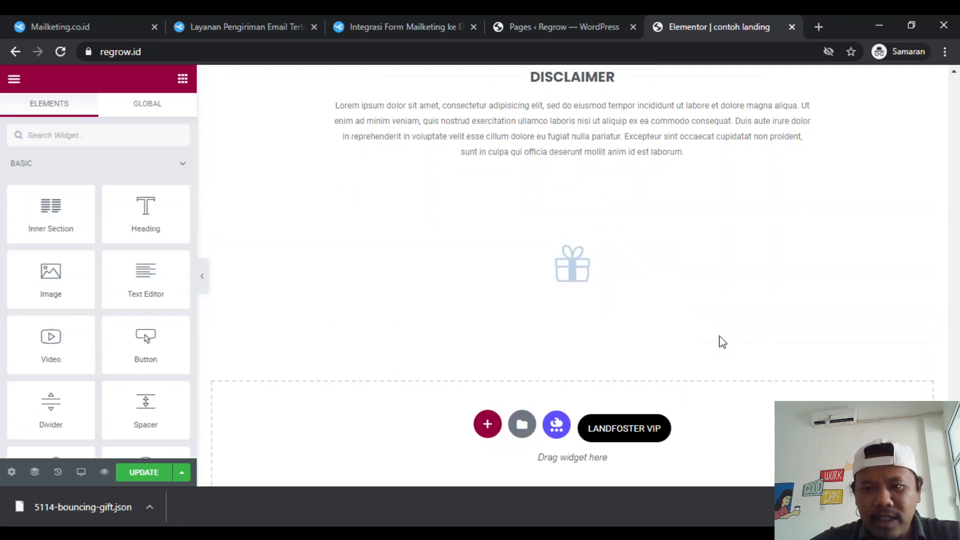
scroll(686, 349, "up", 4)
scroll(685, 349, "down", 4)
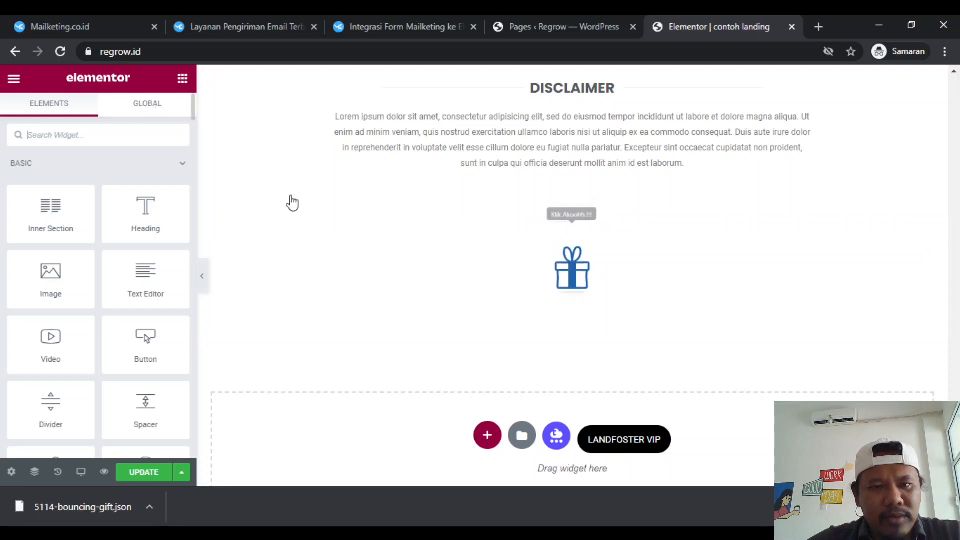
- Make the section containing the gift animation sticky at the Bottom through its motion effects
left_click(572, 277)
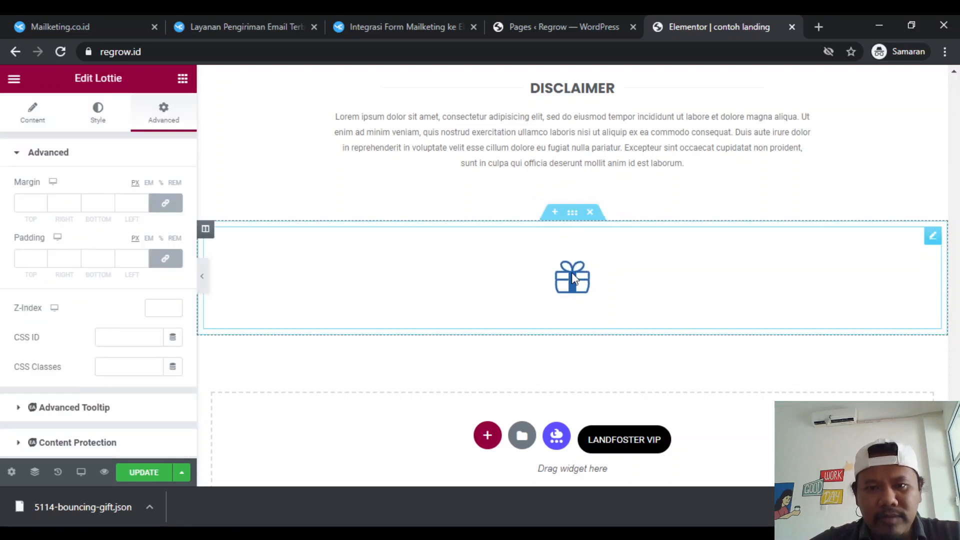
left_click(573, 214)
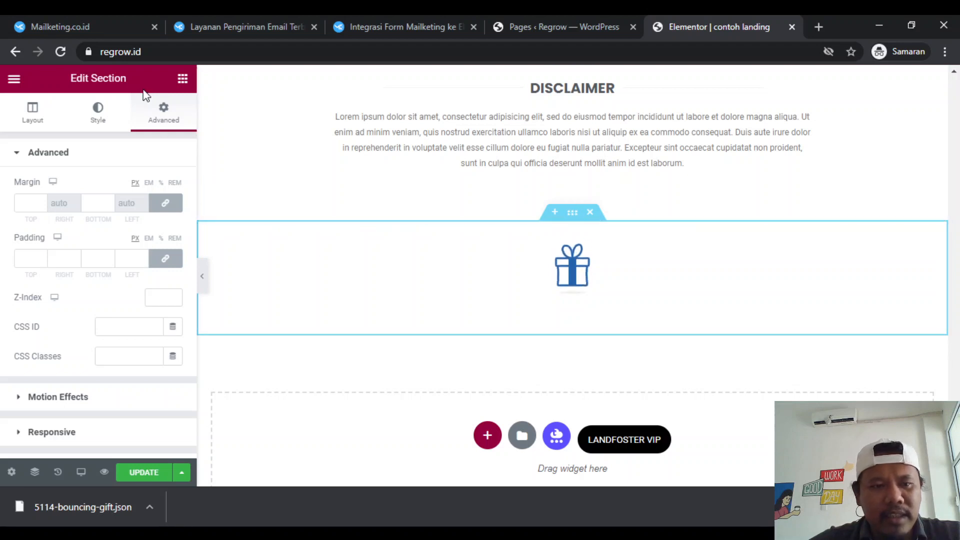
scroll(79, 330, "down", 2)
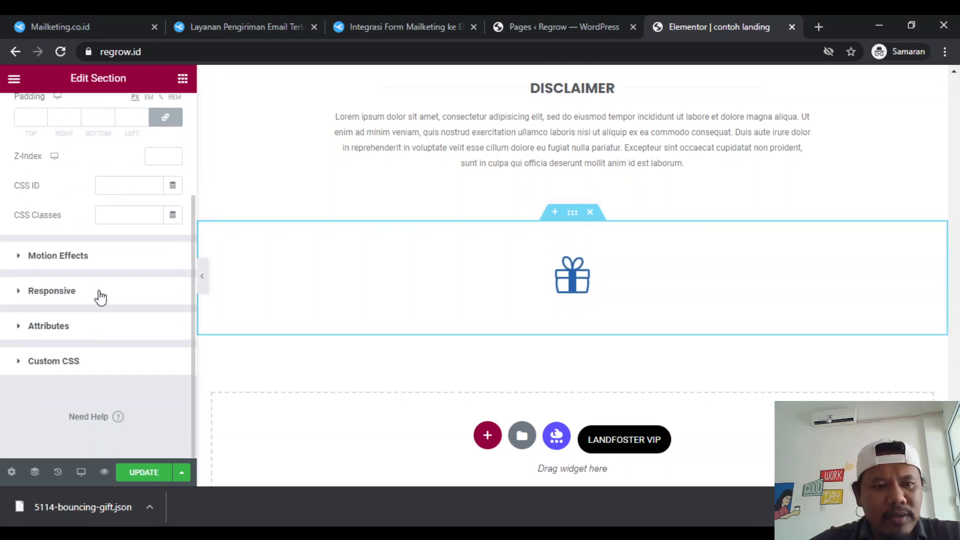
scroll(97, 295, "up", 3)
scroll(83, 321, "down", 1)
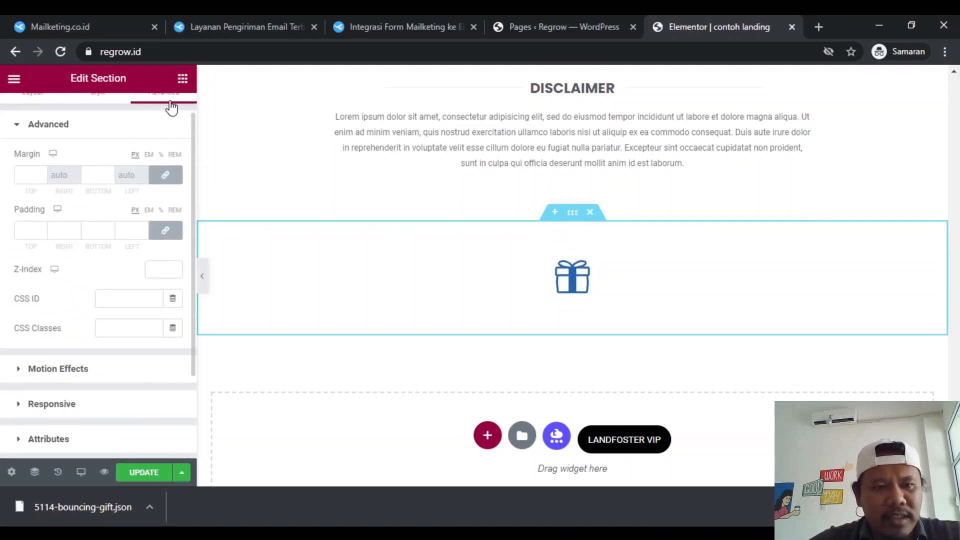
scroll(80, 314, "down", 2)
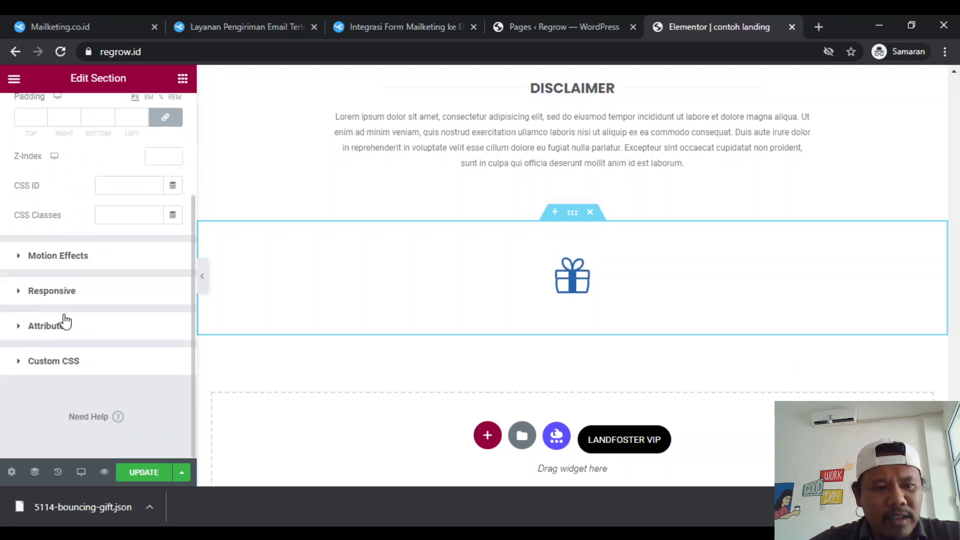
left_click(77, 257)
left_click(567, 215)
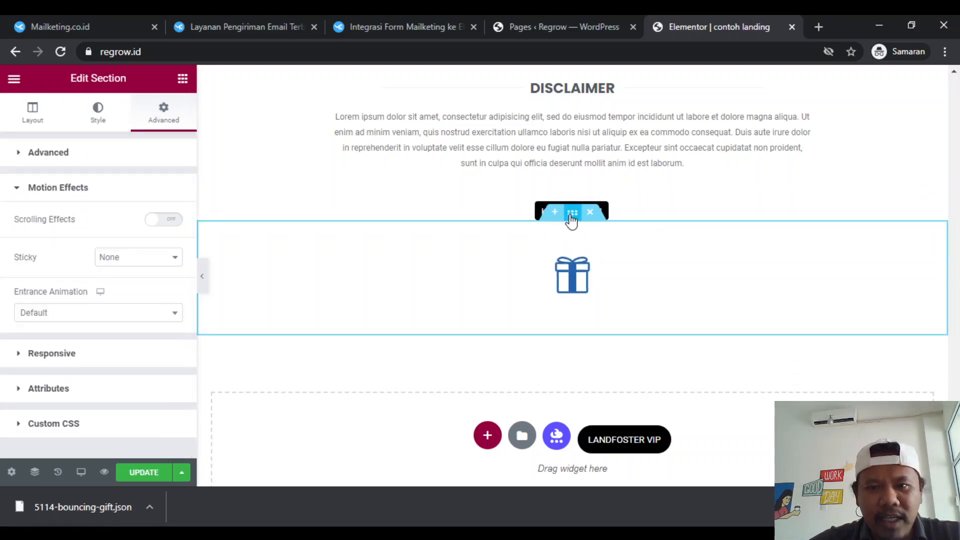
scroll(2, 283, "down", 1)
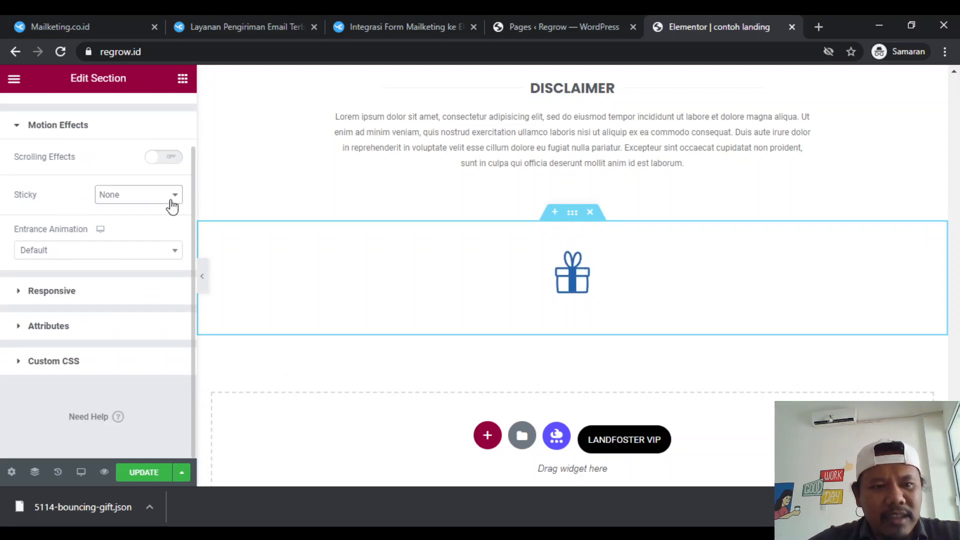
left_click(154, 234)
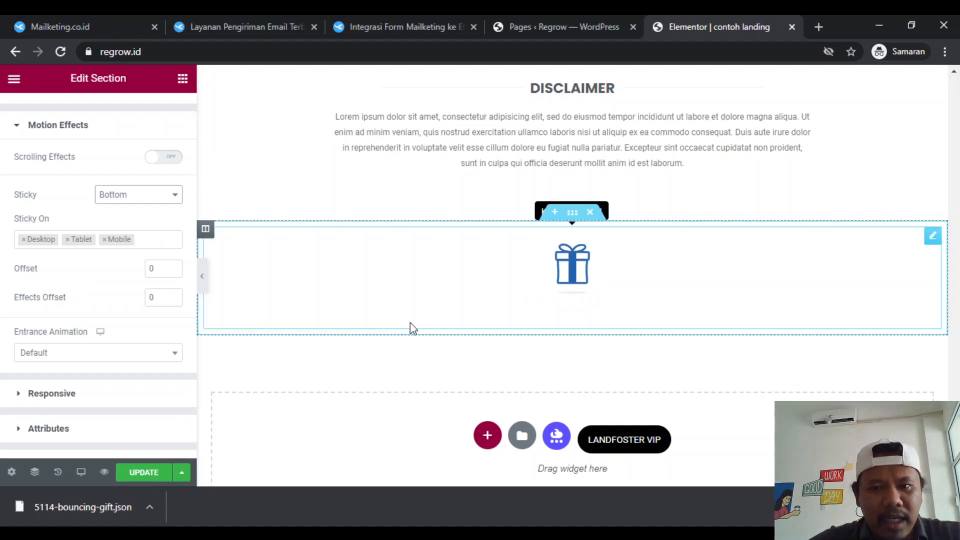
- Examine how the sticky gift and its tooltip behave along the whole landing page
scroll(405, 335, "up", 5)
scroll(406, 337, "up", 15)
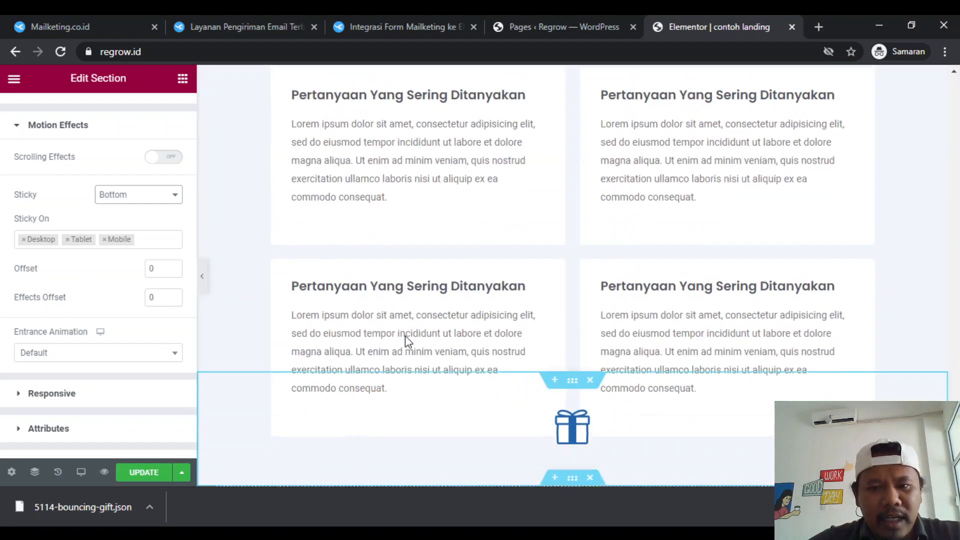
scroll(406, 342, "up", 20)
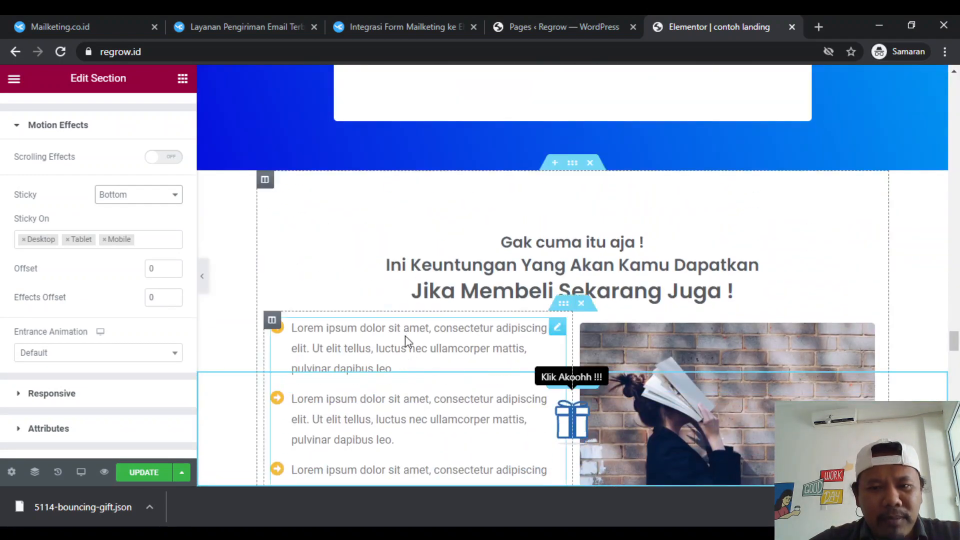
scroll(407, 342, "up", 20)
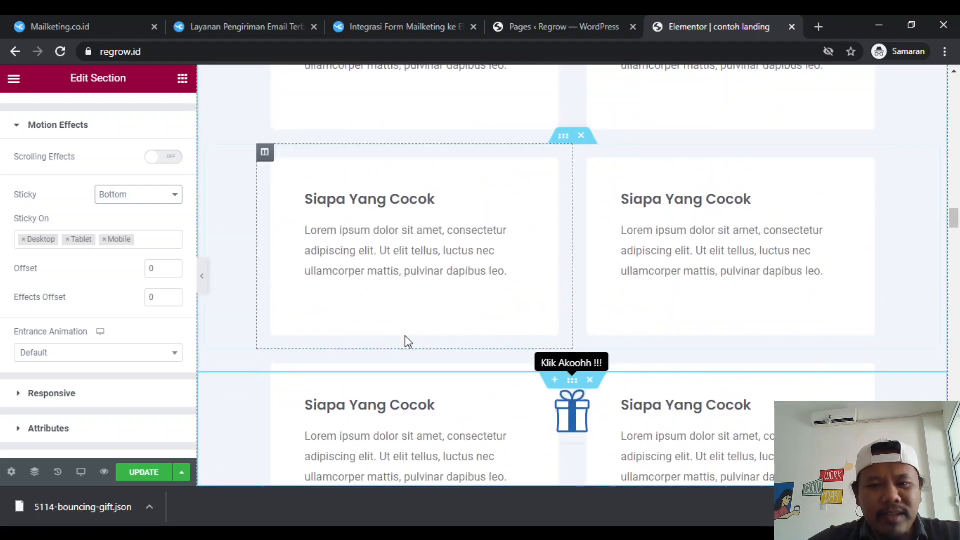
scroll(405, 338, "down", 8)
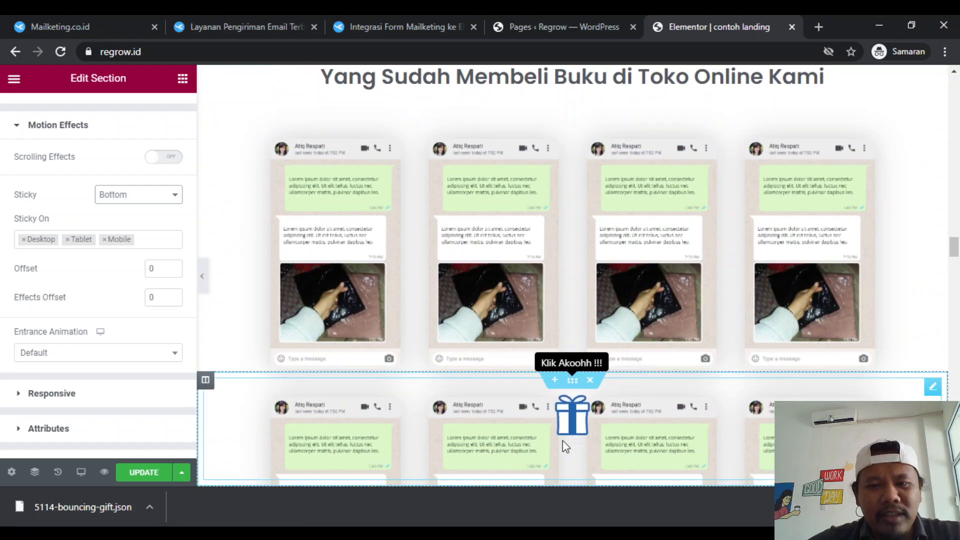
scroll(379, 272, "down", 10)
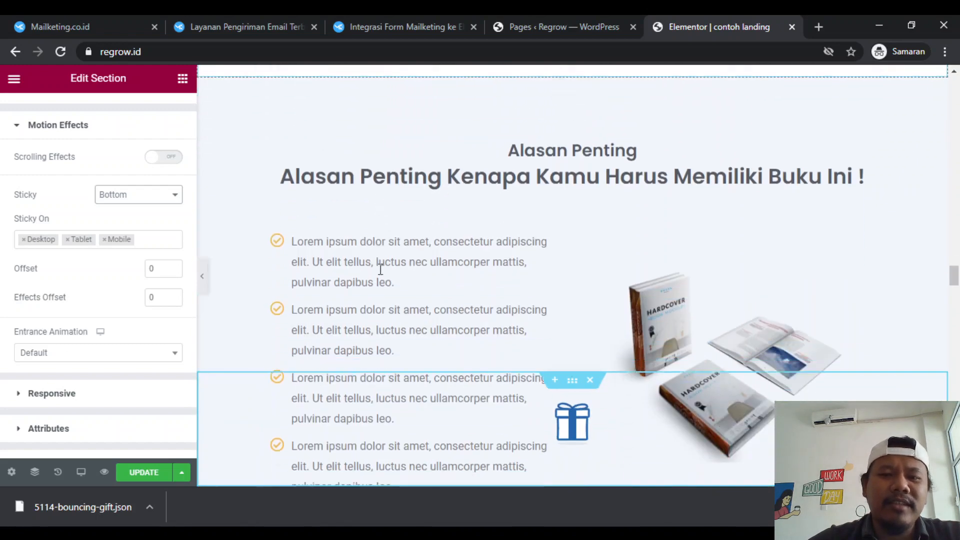
scroll(379, 269, "down", 15)
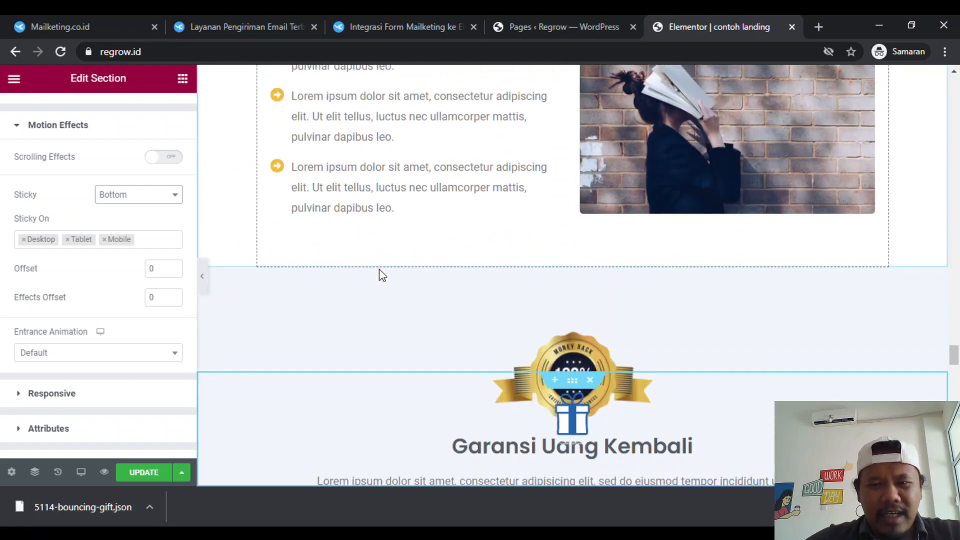
scroll(379, 269, "down", 15)
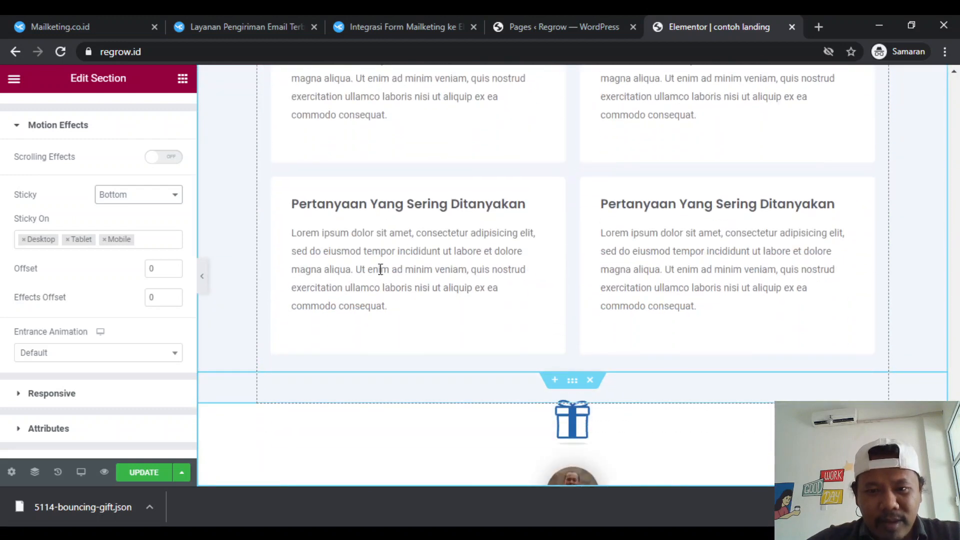
scroll(379, 270, "down", 5)
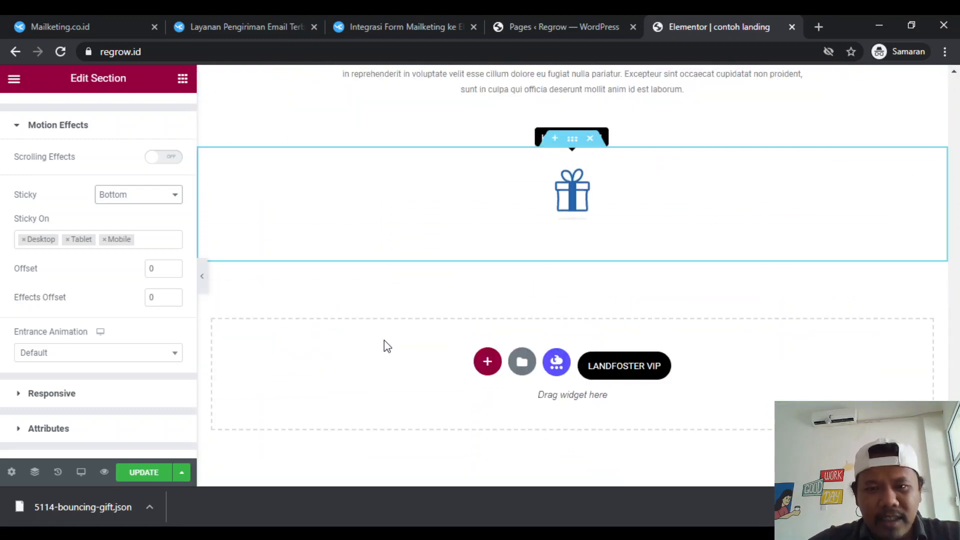
scroll(384, 340, "up", 6)
scroll(384, 340, "up", 1)
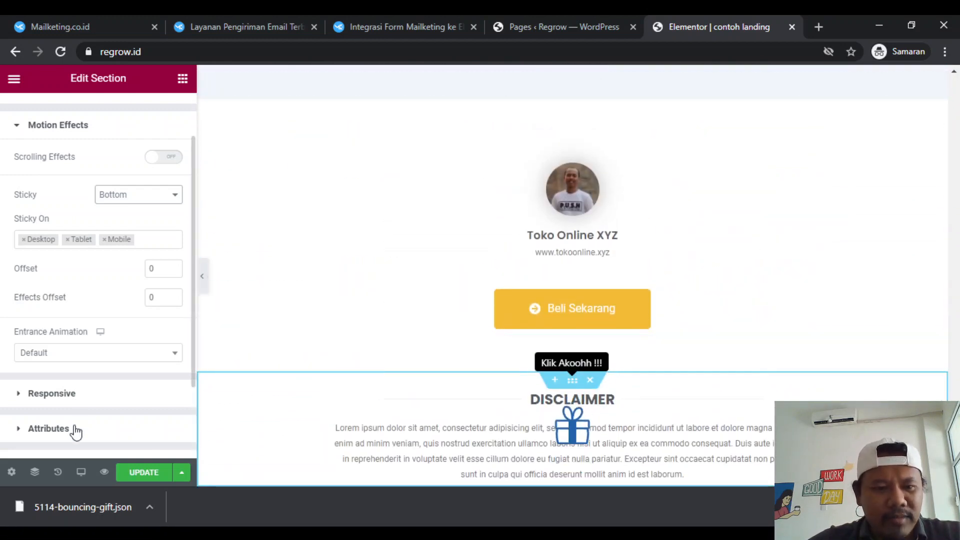
- Switch the landing page preview to Mobile and bring the sticky gift at the bottom of the phone screen into view
left_click(81, 472)
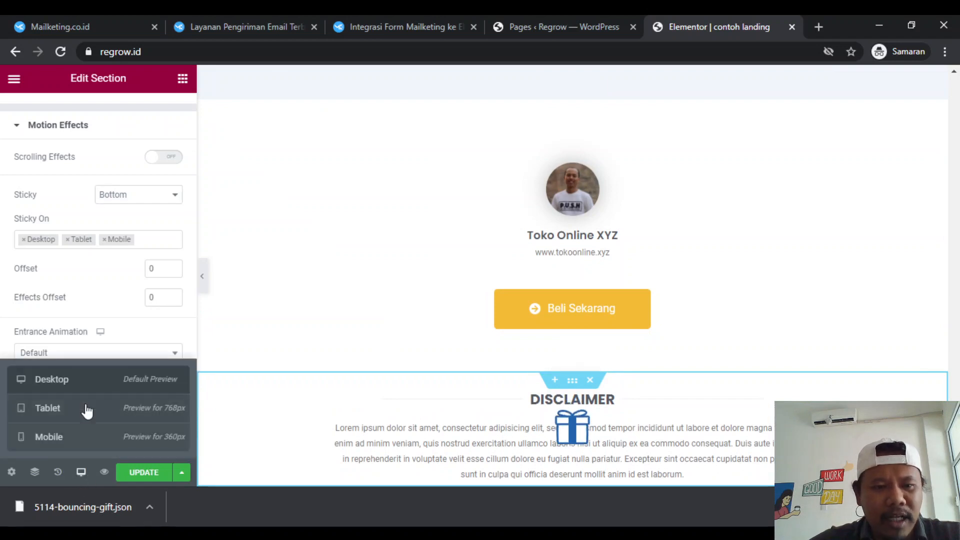
left_click(80, 437)
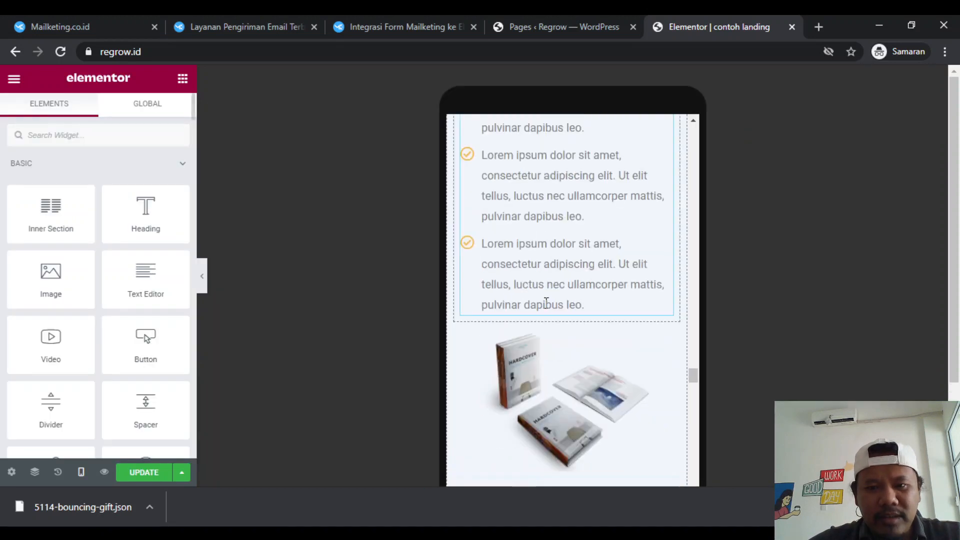
scroll(566, 409, "down", 3)
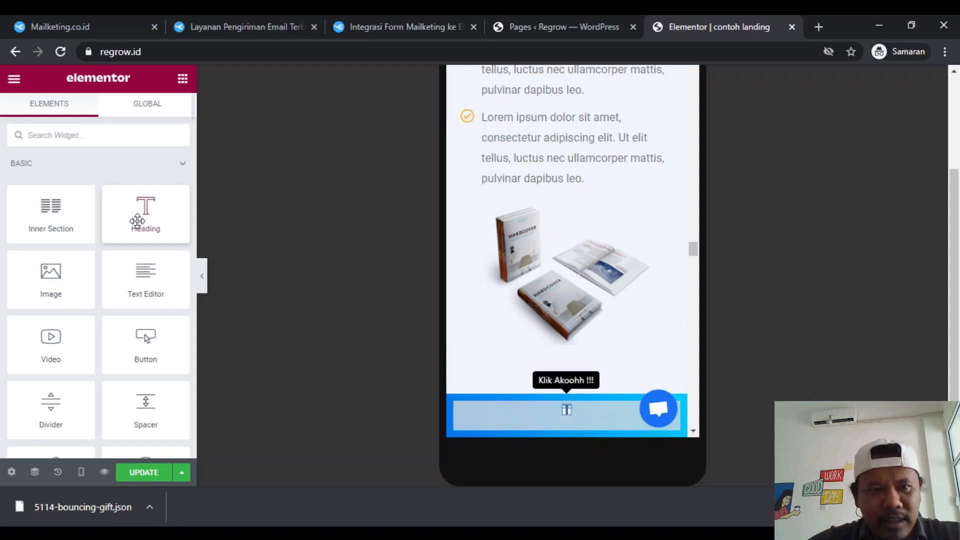
- Set the Lottie gift's width to 19% for the mobile view
left_click(566, 413)
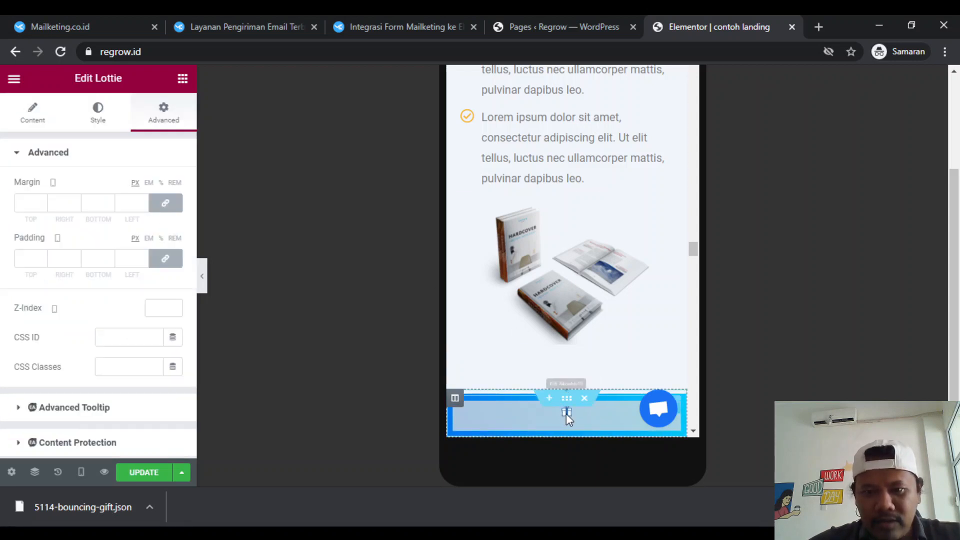
left_click(107, 118)
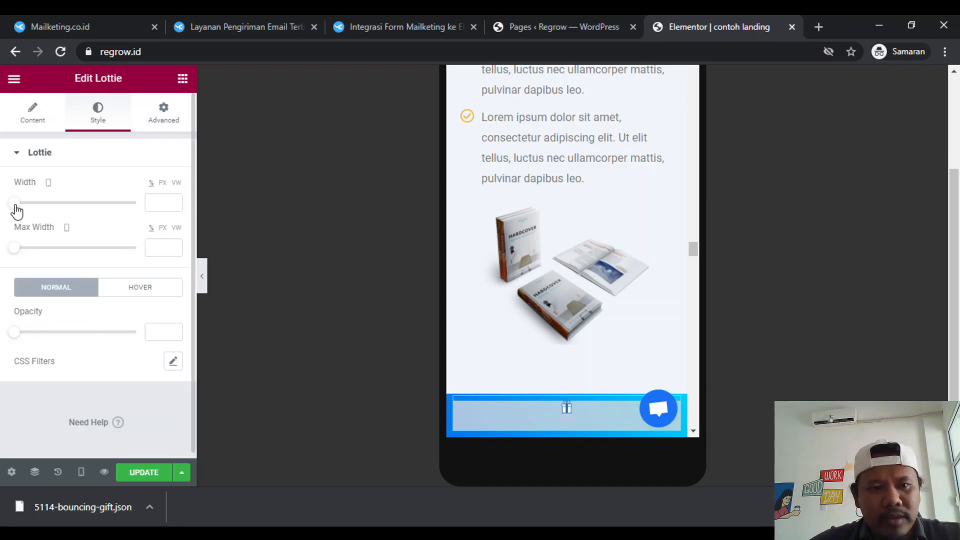
left_click_drag(20, 206, 42, 212)
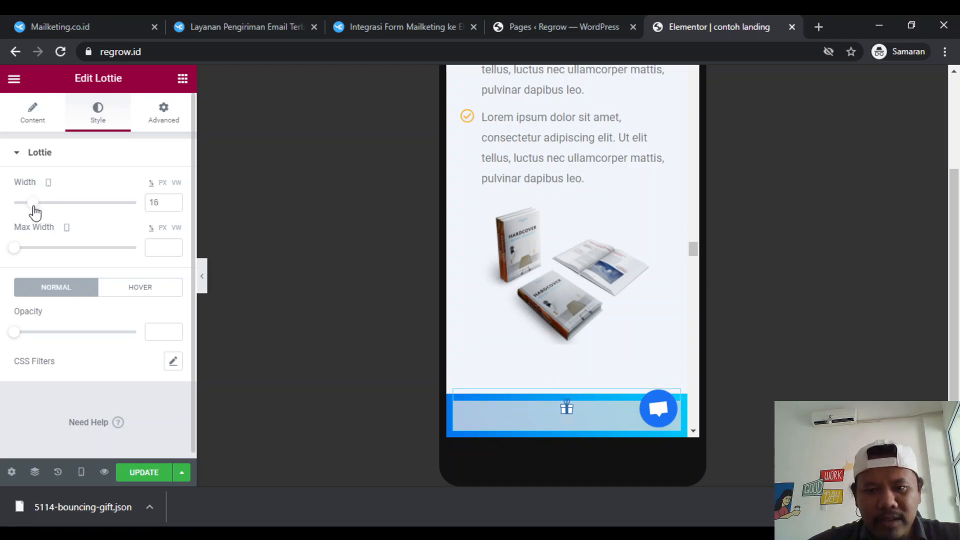
left_click_drag(41, 212, 36, 214)
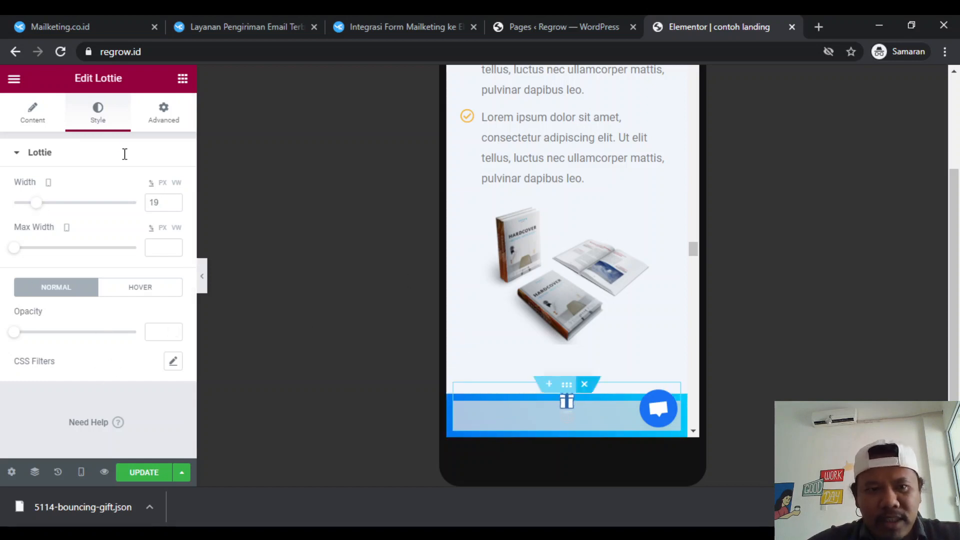
- Align the Lottie gift to the right in the mobile view and open its advanced settings
left_click(40, 127)
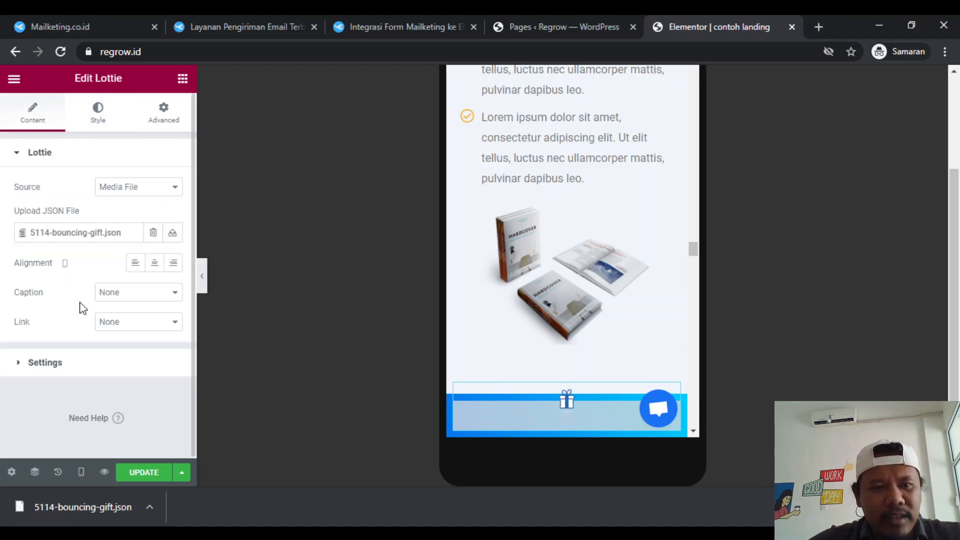
left_click(172, 265)
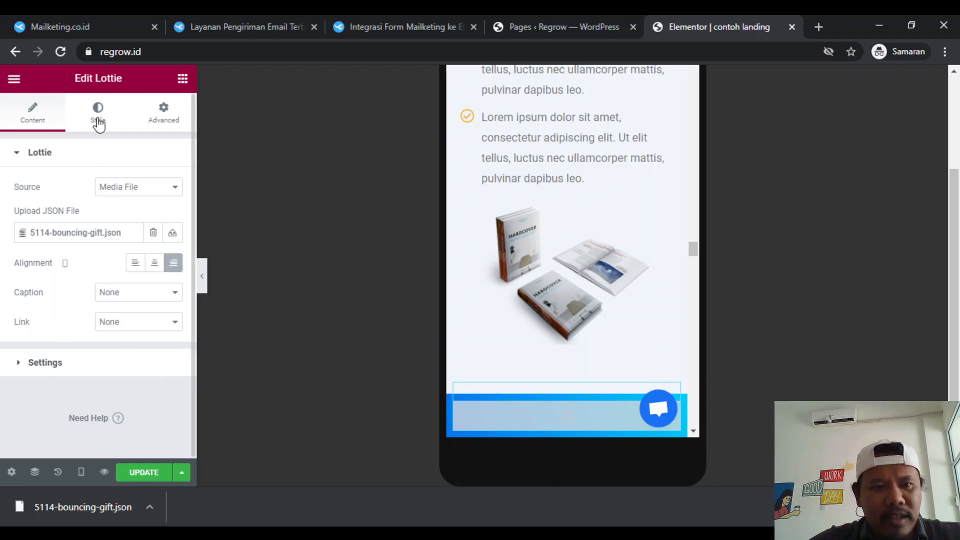
left_click(96, 361)
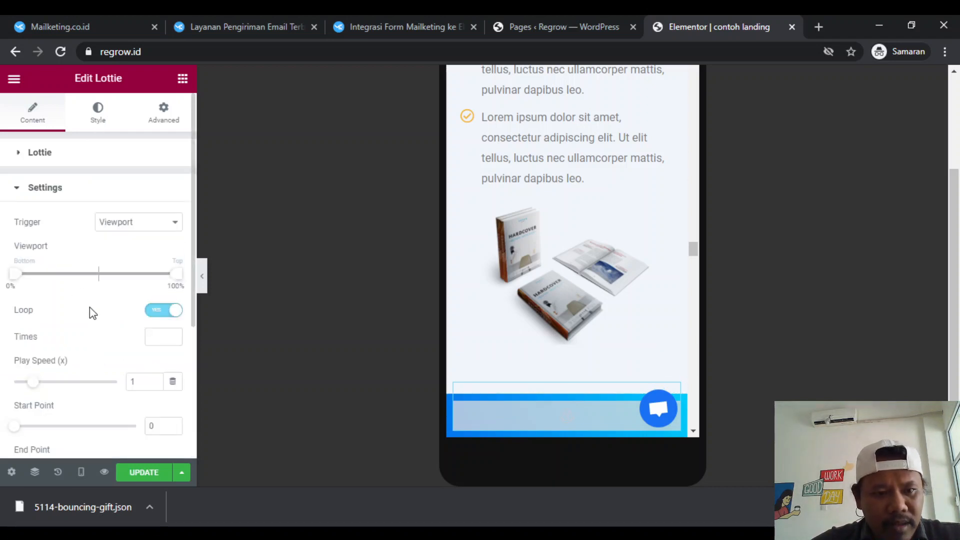
left_click(169, 122)
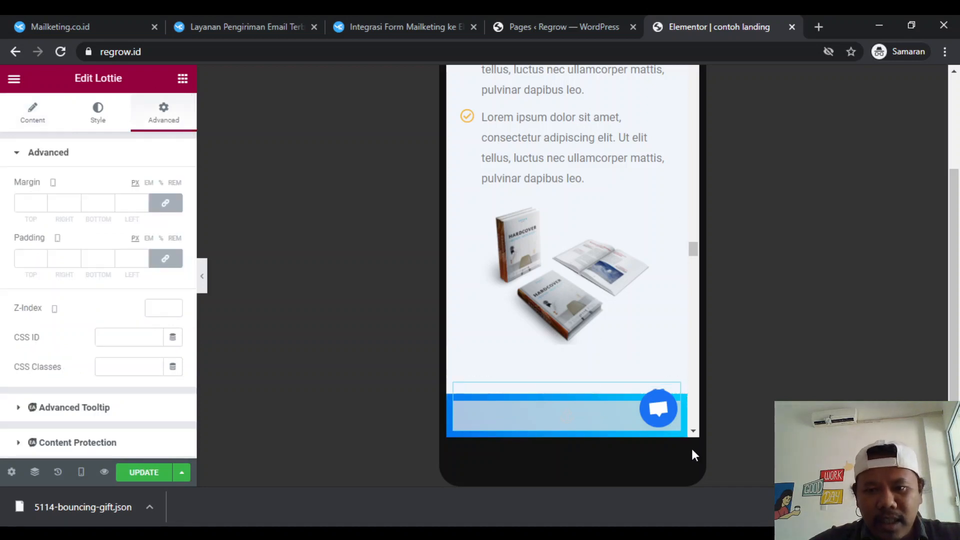
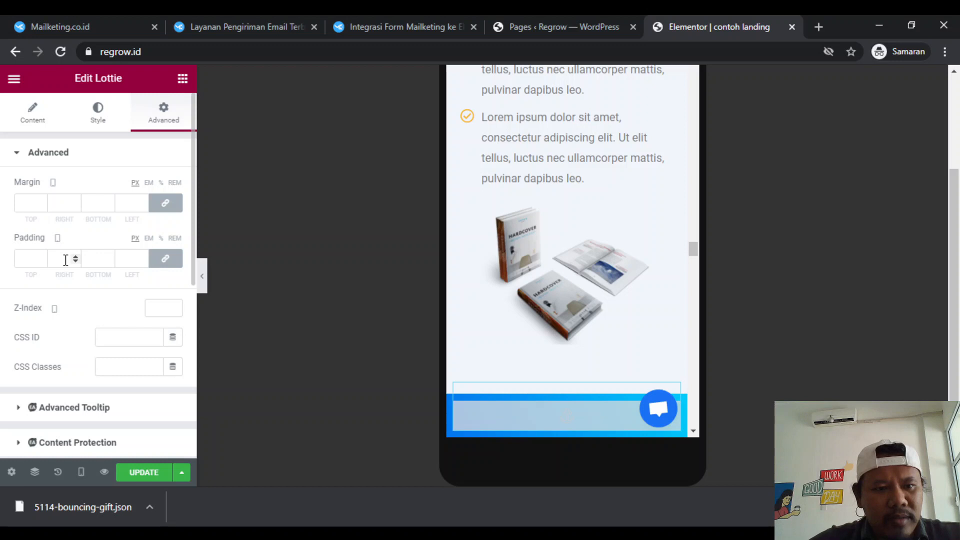
- Try uniform margins of 20, 30 and 40 px around the Lottie gift in the mobile view
scroll(80, 350, "down", 6)
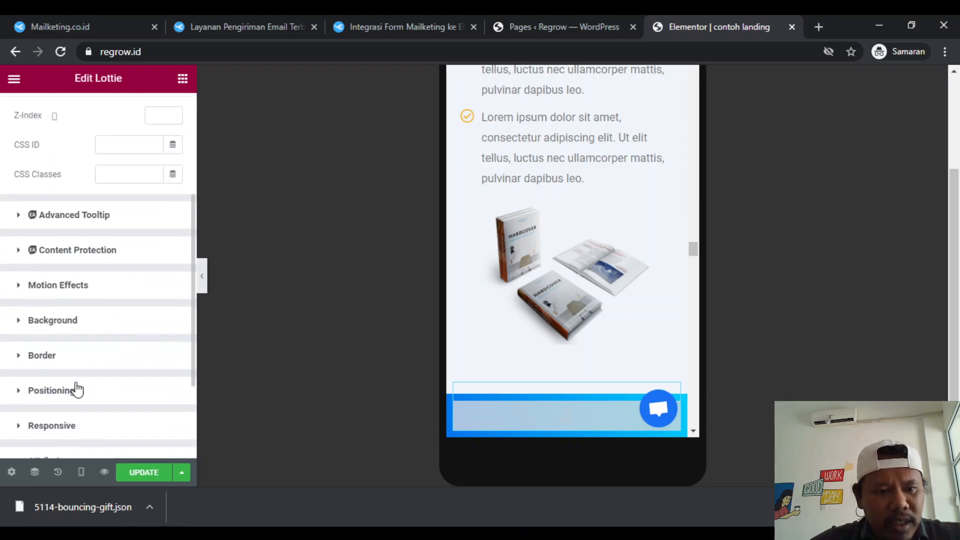
scroll(76, 389, "up", 6)
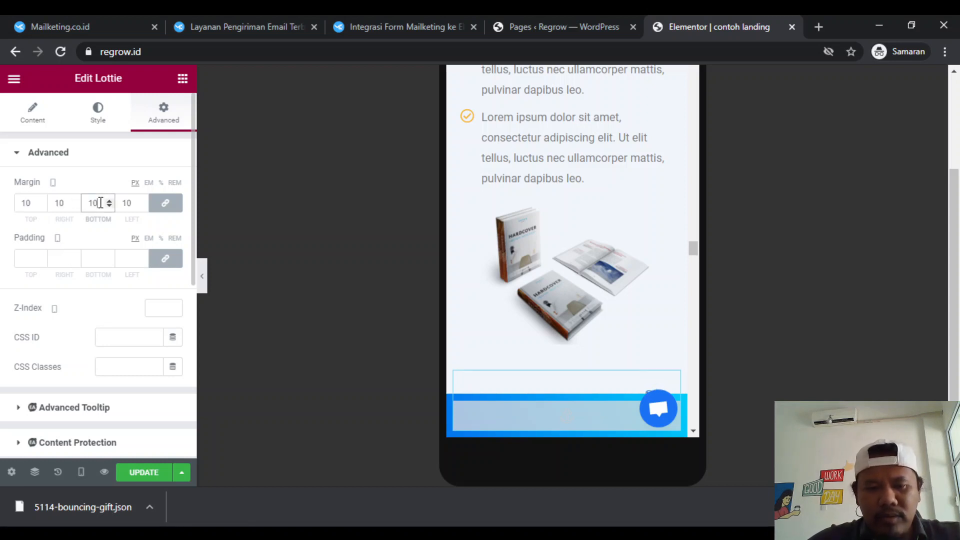
type("2")
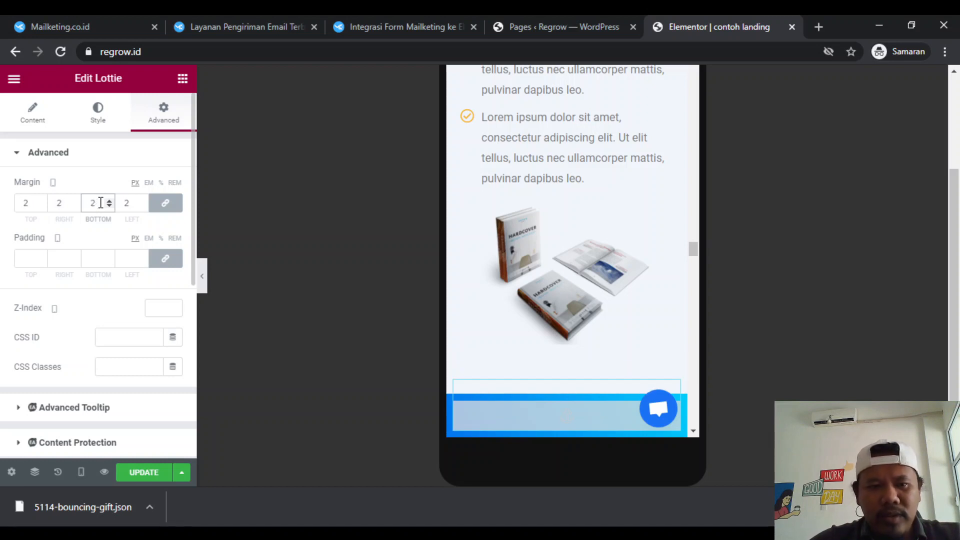
type("030")
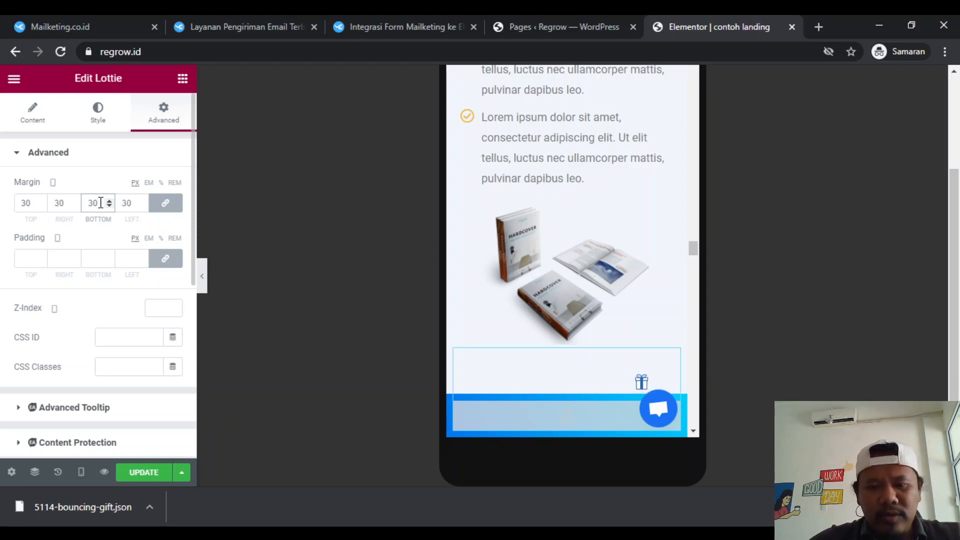
key("BackSpace")
key("BackSpace")
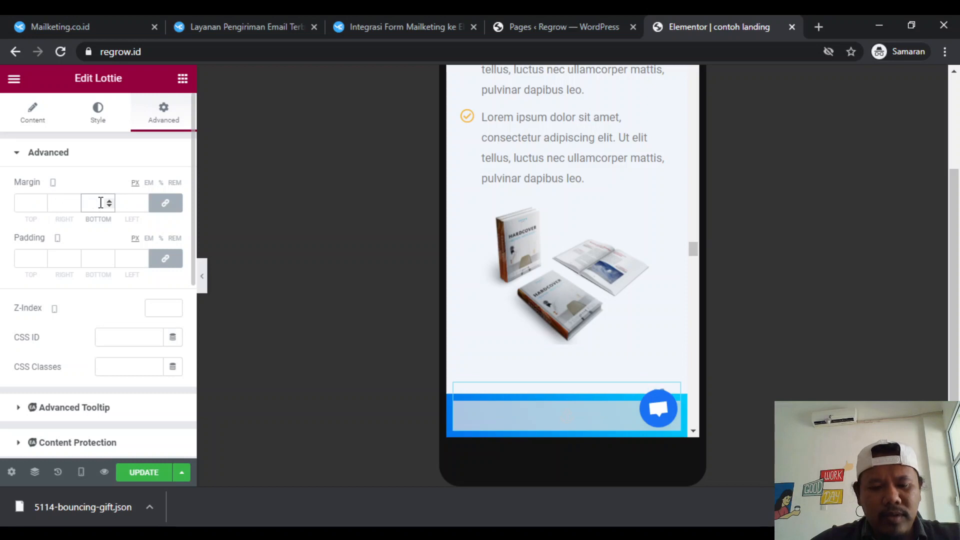
type("40")
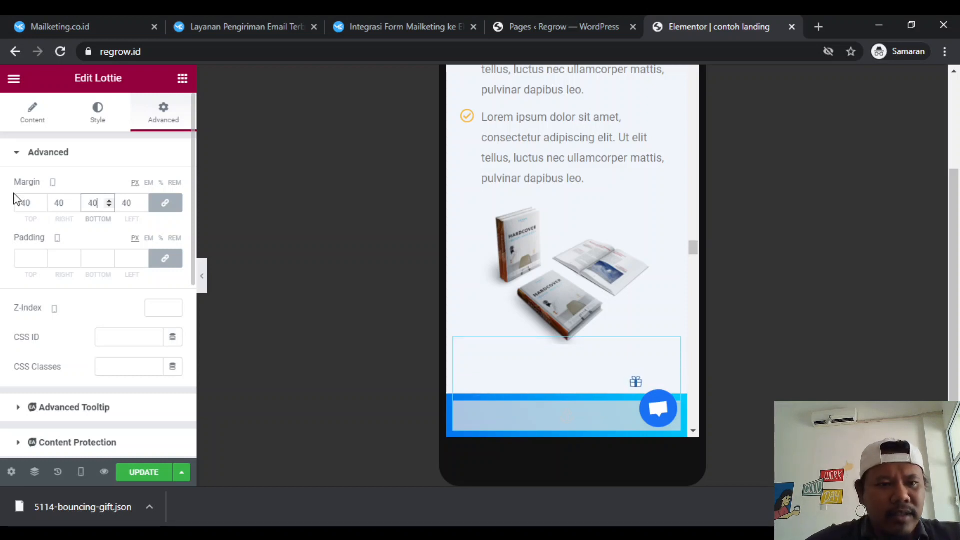
type("0")
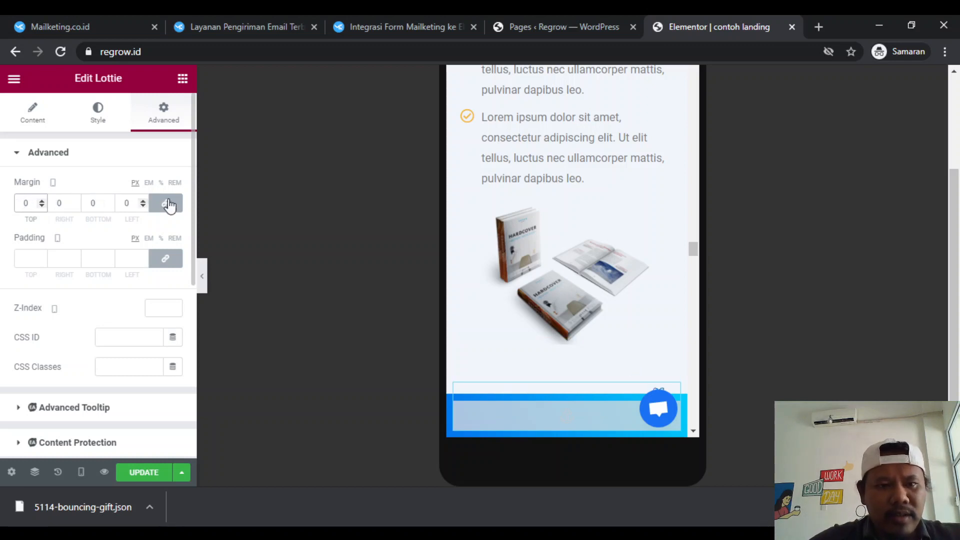
- Set the gift's mobile margins to 0 px at top, right and left, unlink the sides, and set the bottom margin to 49 px
left_click(94, 204)
type("49")
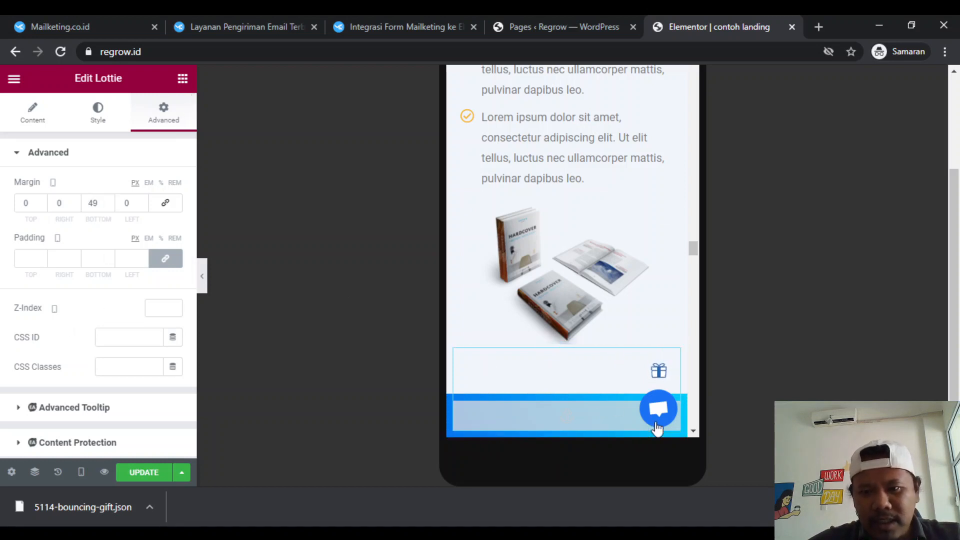
scroll(586, 289, "up", 2)
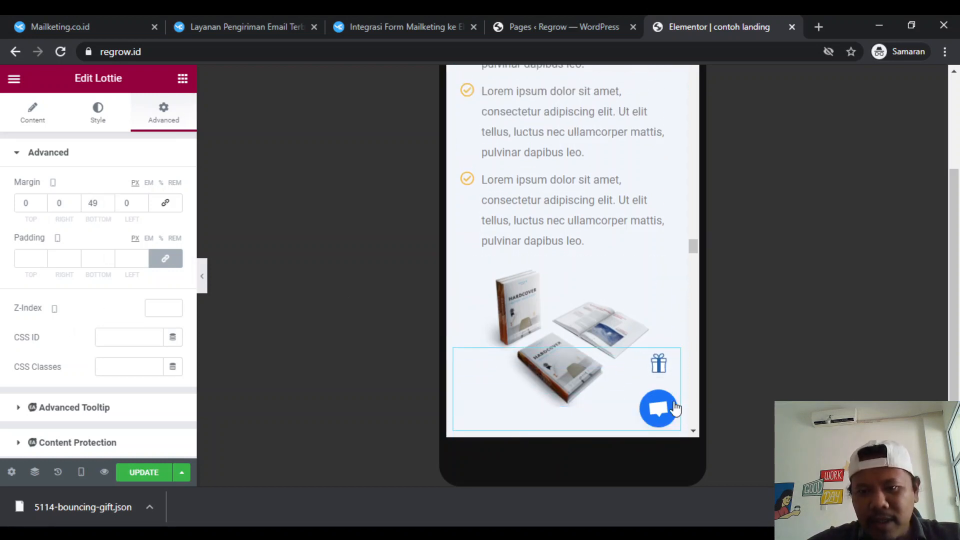
- Return the landing page preview to Desktop and check the sticky gift along the page up to the hero section
left_click(81, 472)
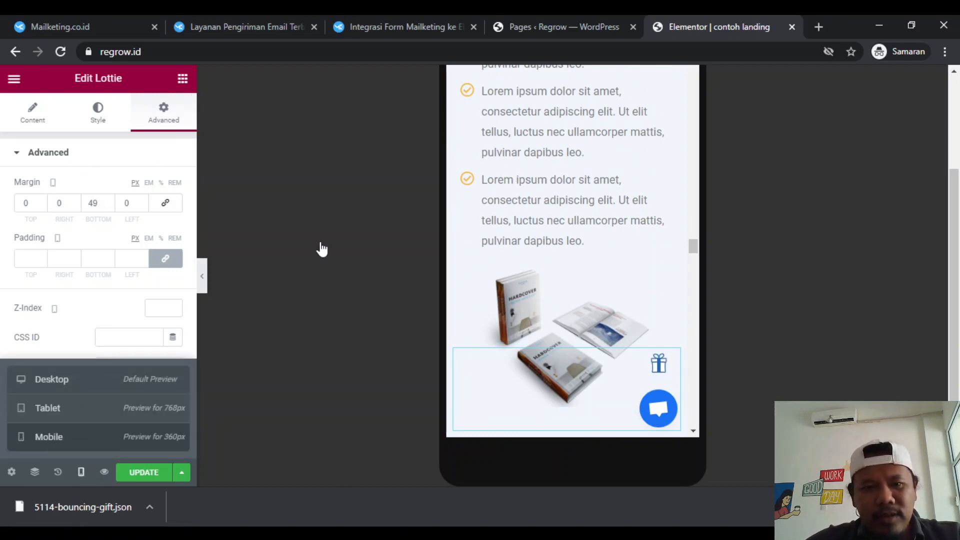
left_click(340, 348)
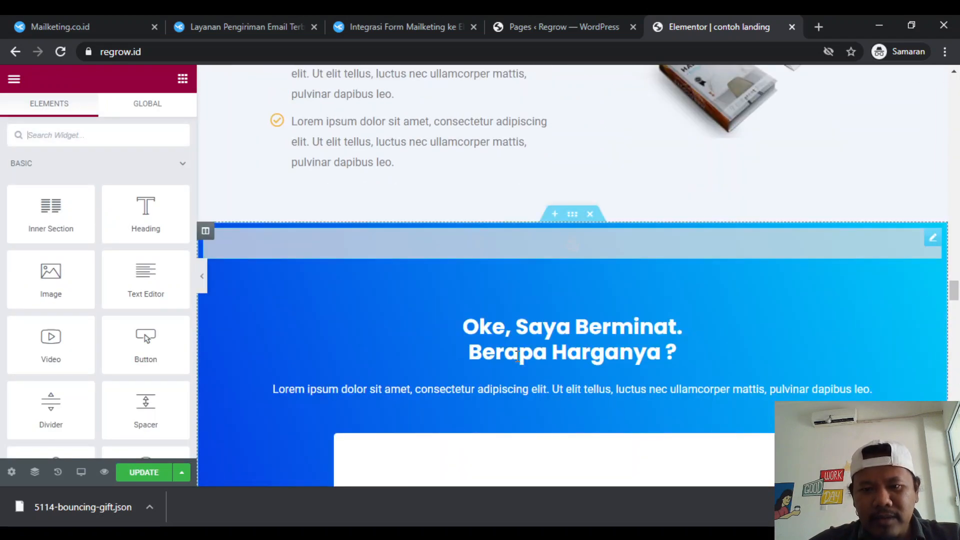
scroll(518, 356, "down", 4)
scroll(517, 356, "up", 5)
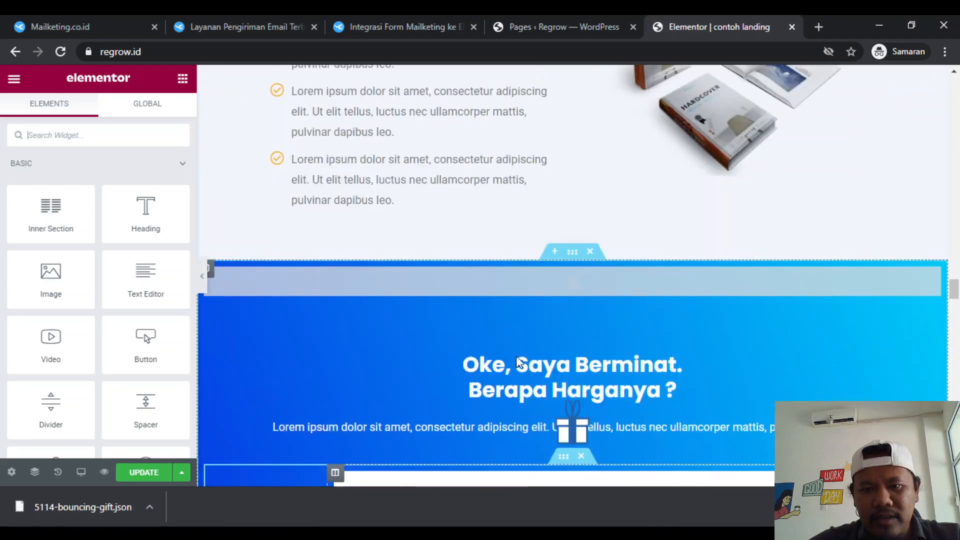
scroll(516, 356, "up", 10)
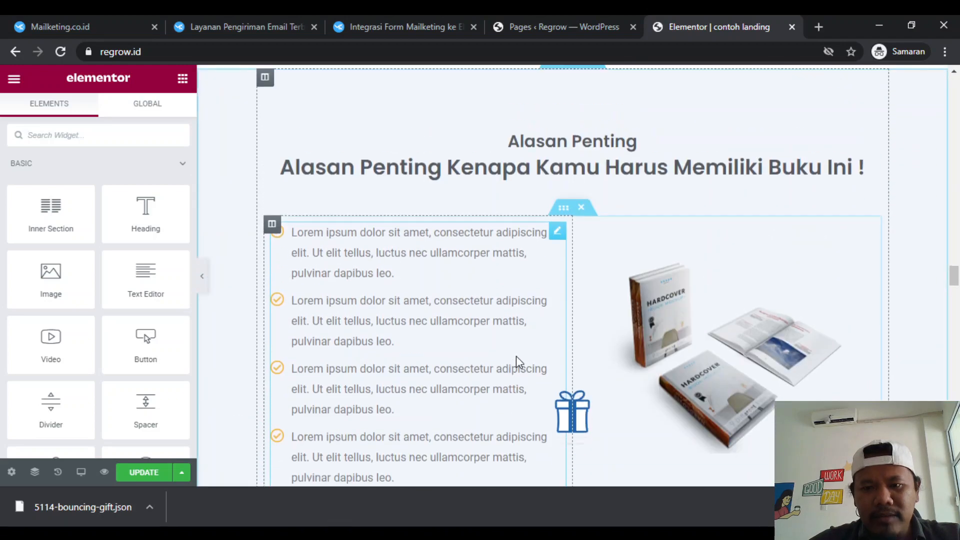
scroll(518, 361, "up", 10)
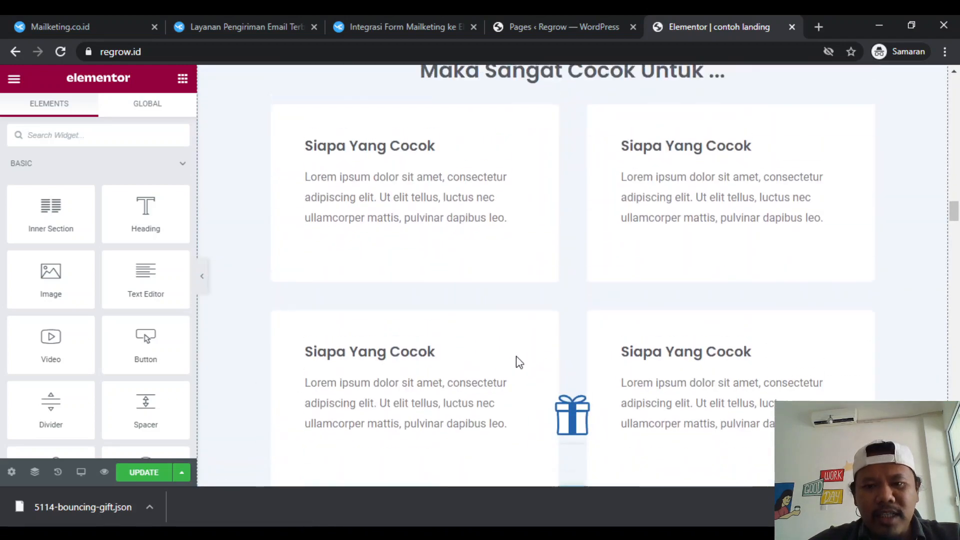
scroll(516, 356, "up", 10)
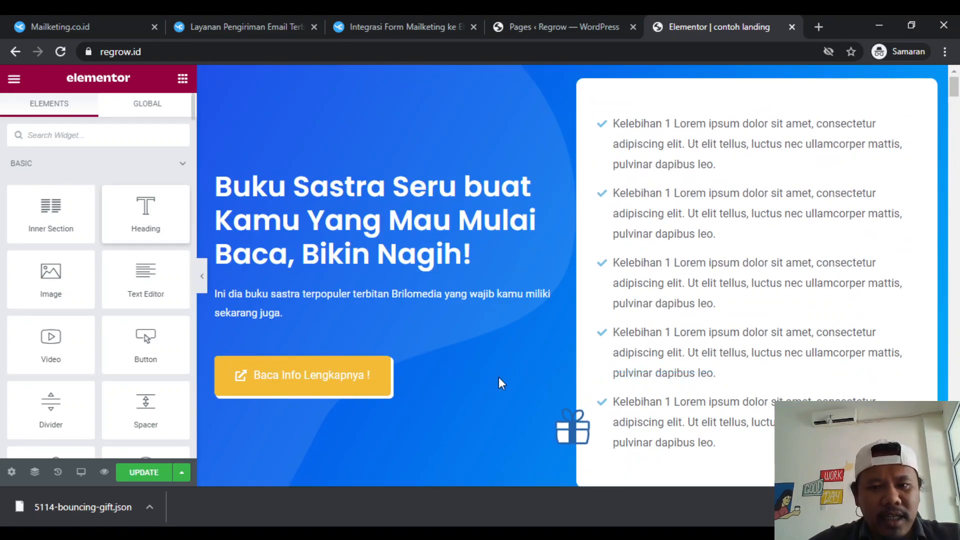
- Select the sticky Lottie gift in the desktop view and open its content settings
left_click(574, 430)
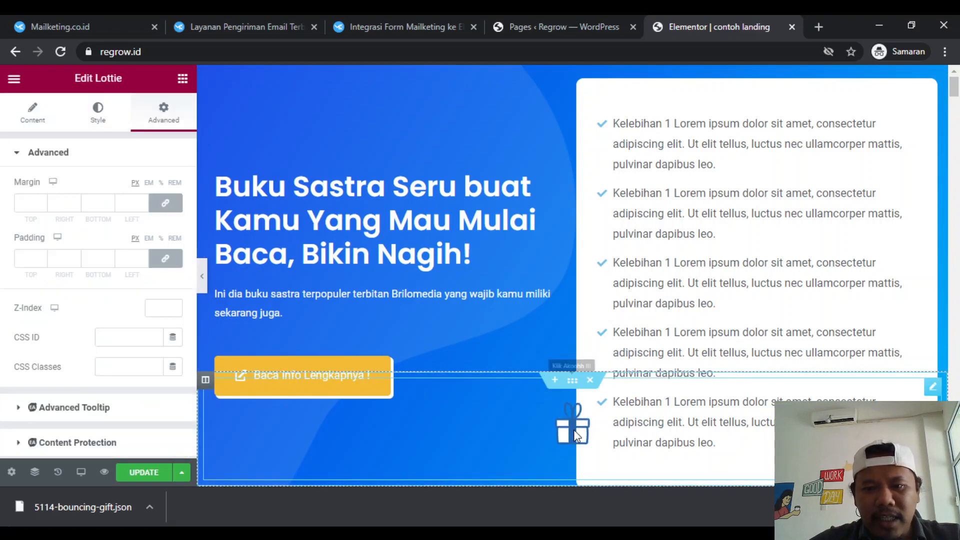
scroll(70, 340, "down", 2)
scroll(69, 339, "down", 2)
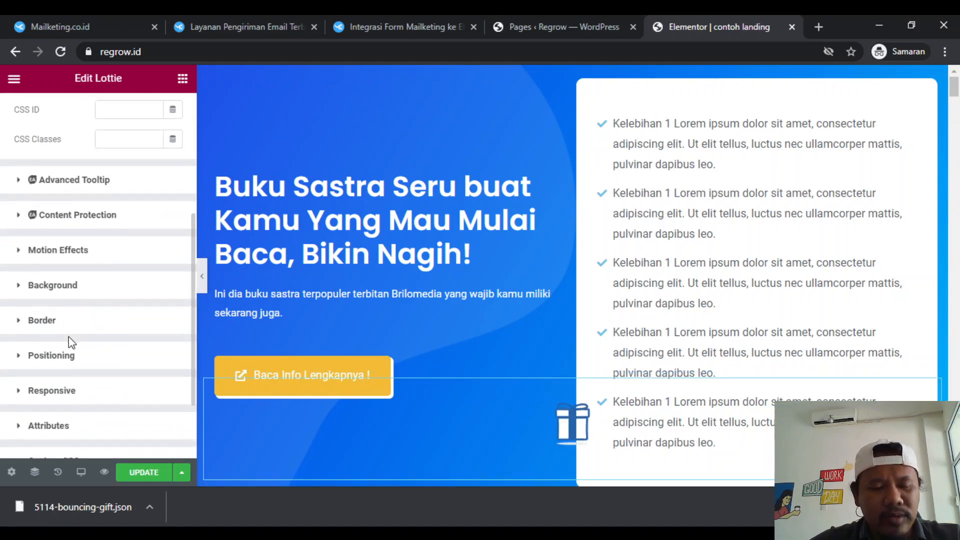
scroll(319, 298, "down", 5)
scroll(318, 296, "down", 5)
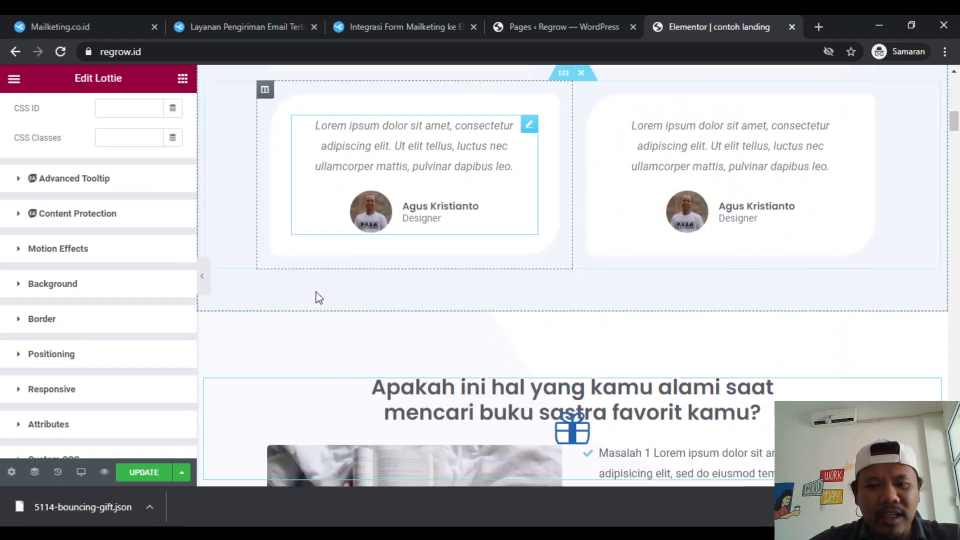
scroll(80, 300, "up", 5)
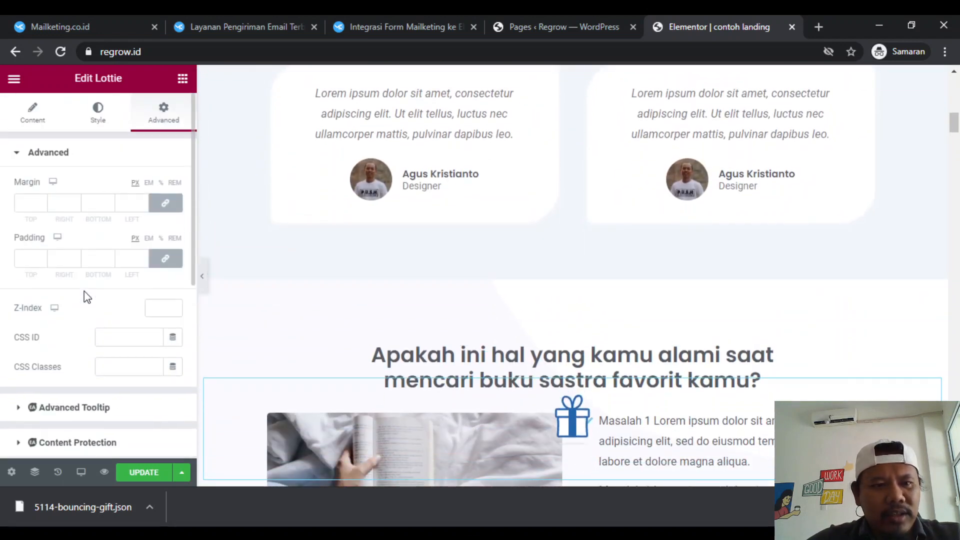
left_click(30, 131)
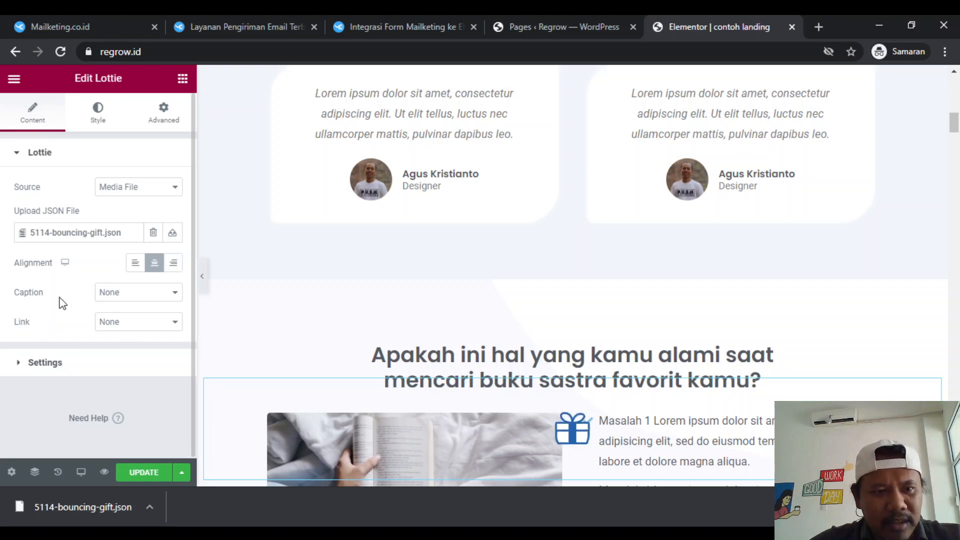
mouse_move(581, 436)
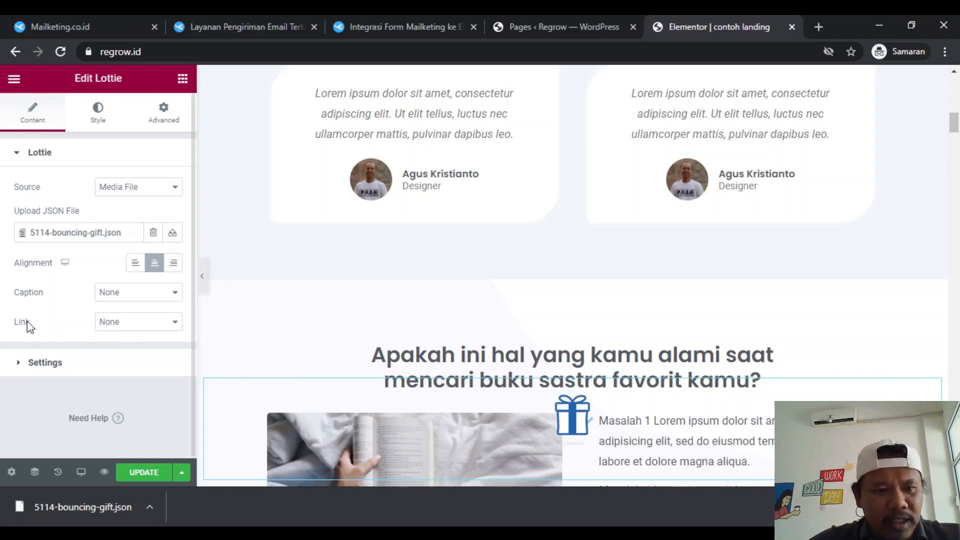
- Set the Lottie gift's link to Custom URL and assign the dynamic Popup action to it
left_click(139, 325)
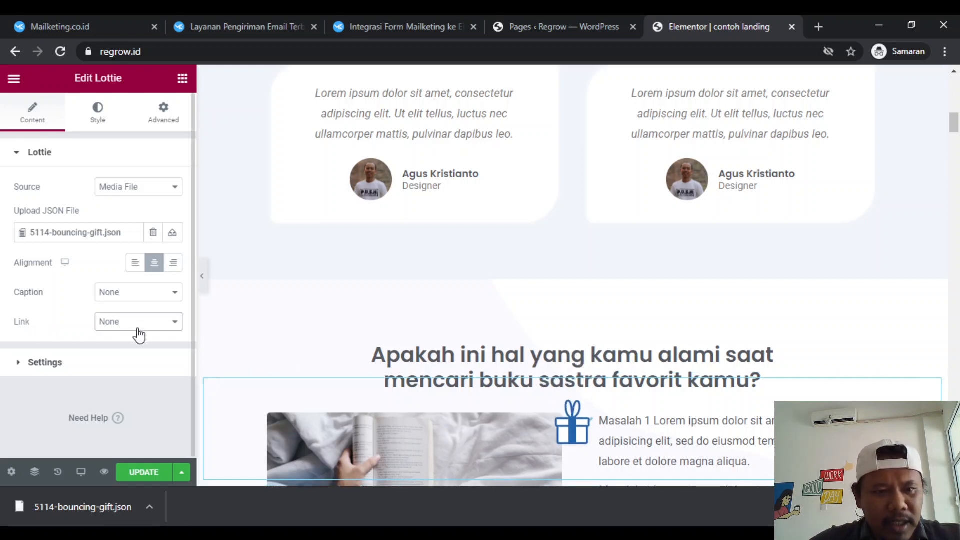
left_click(133, 350)
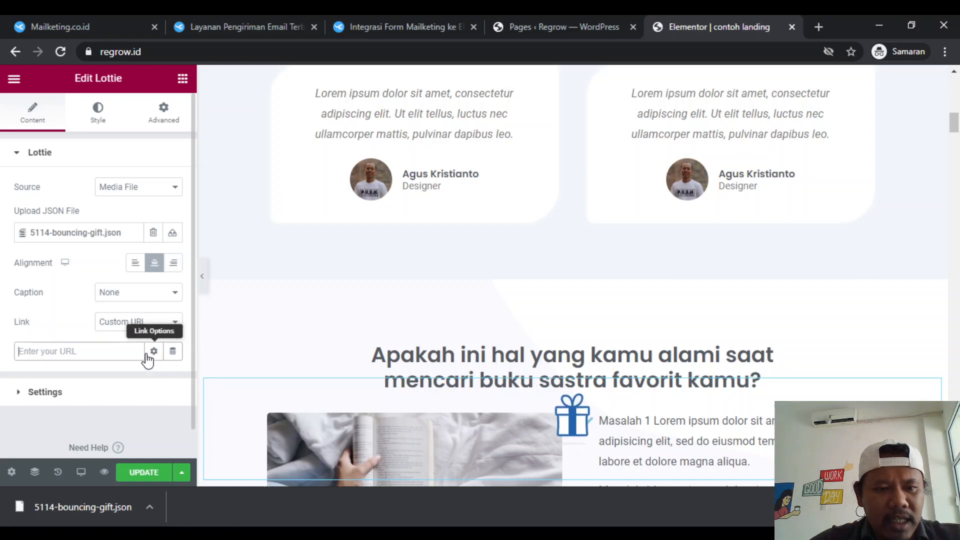
left_click(172, 353)
scroll(92, 282, "down", 5)
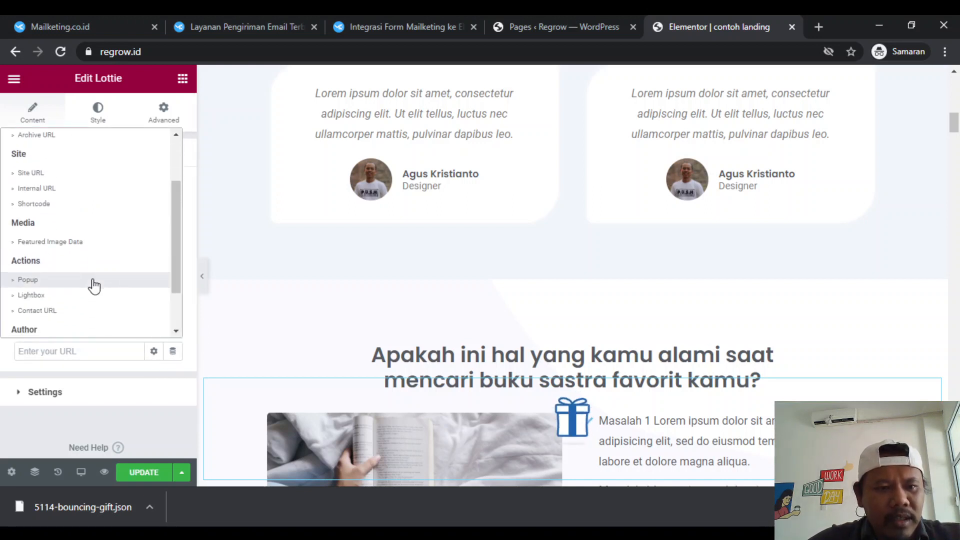
left_click(88, 235)
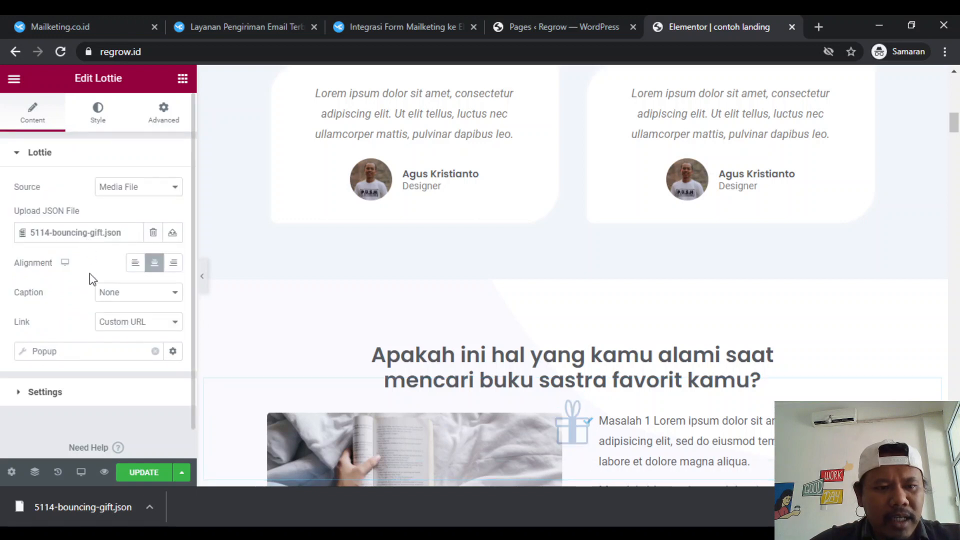
scroll(77, 375, "down", 1)
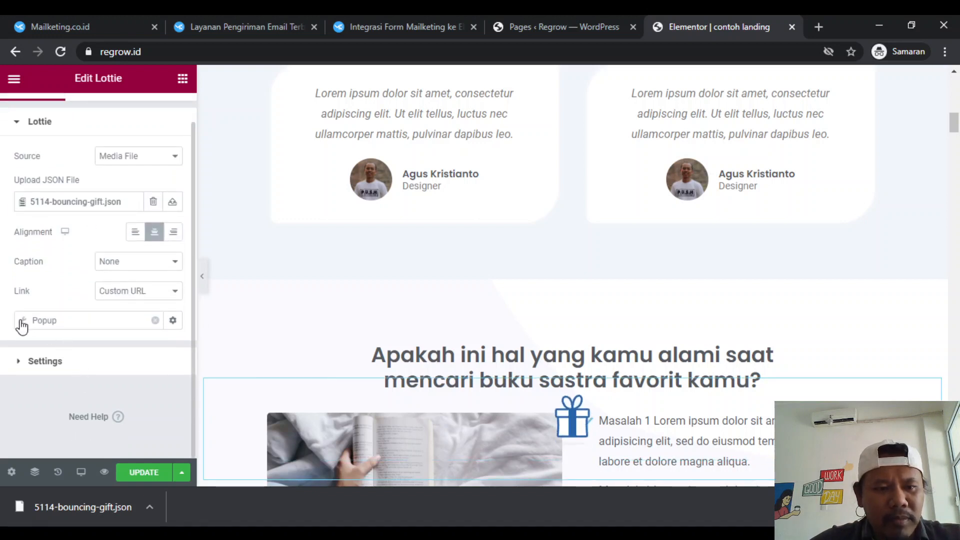
left_click(172, 322)
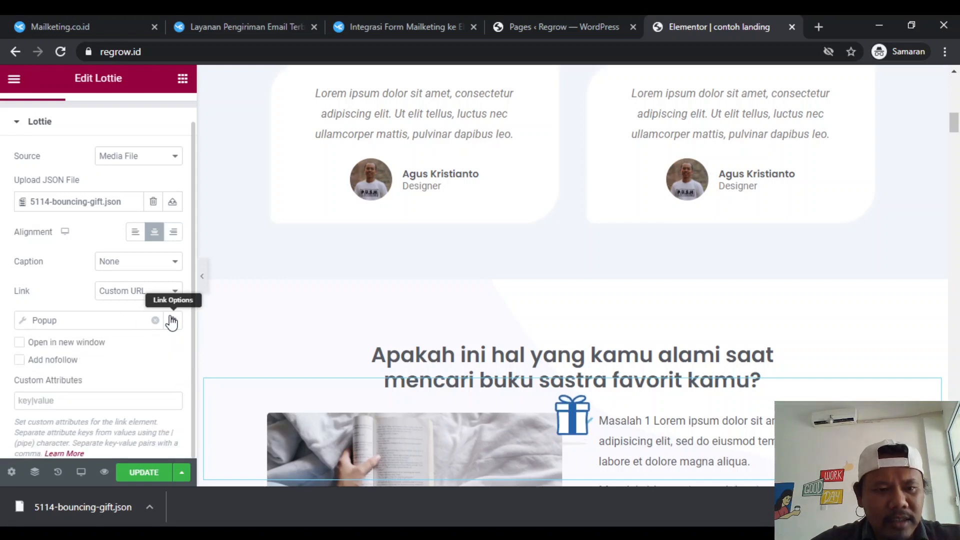
scroll(127, 371, "down", 1)
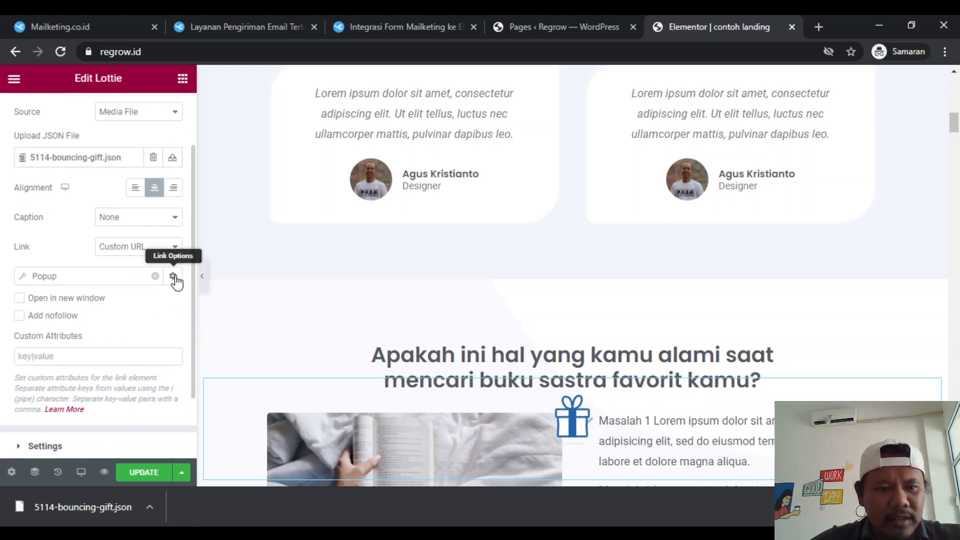
left_click(174, 276)
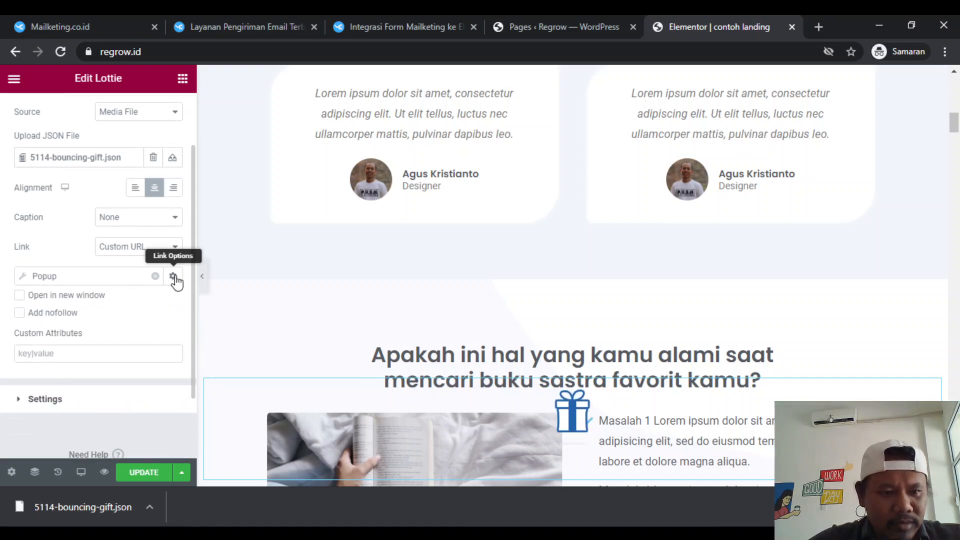
- Set the Open Popup action on the gift's link to use the "lead contoh (Template)" popup
left_click(21, 283)
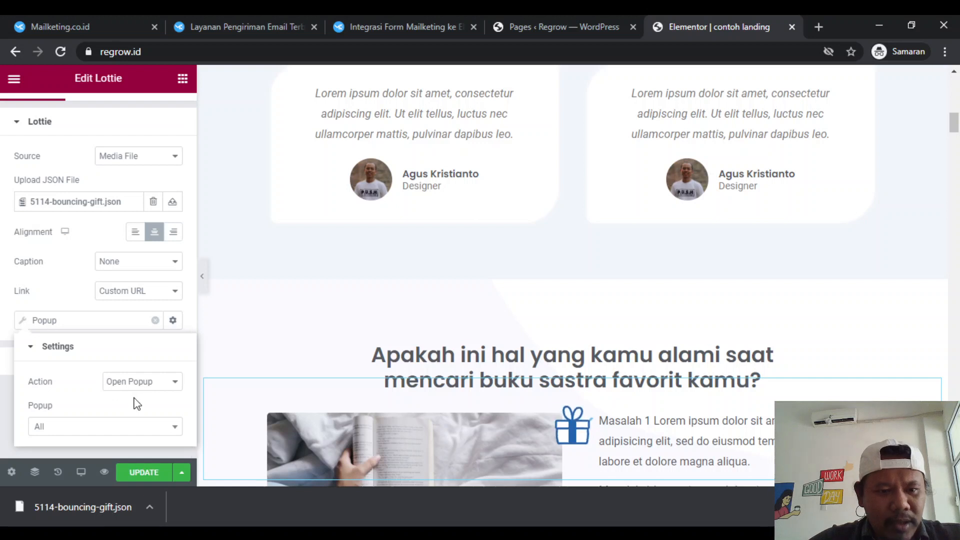
left_click(113, 430)
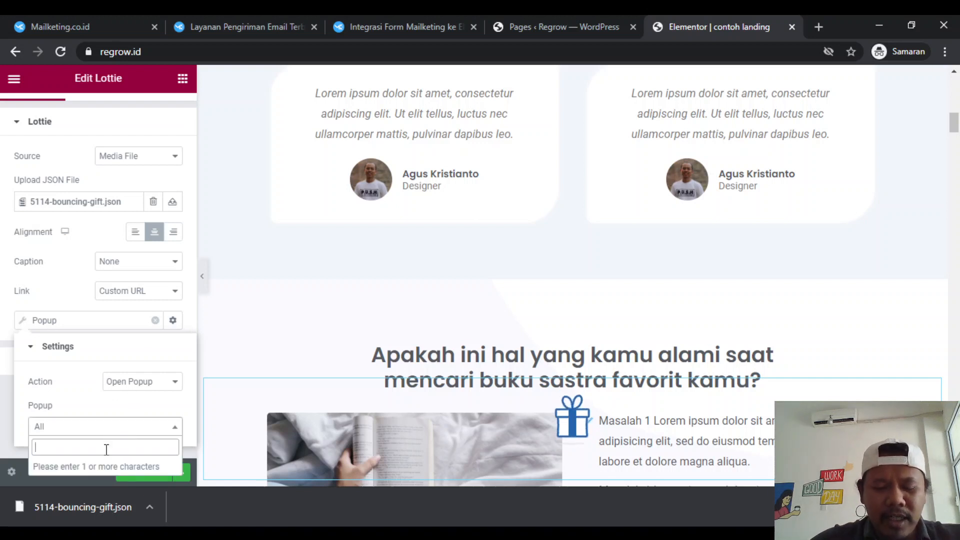
type("a")
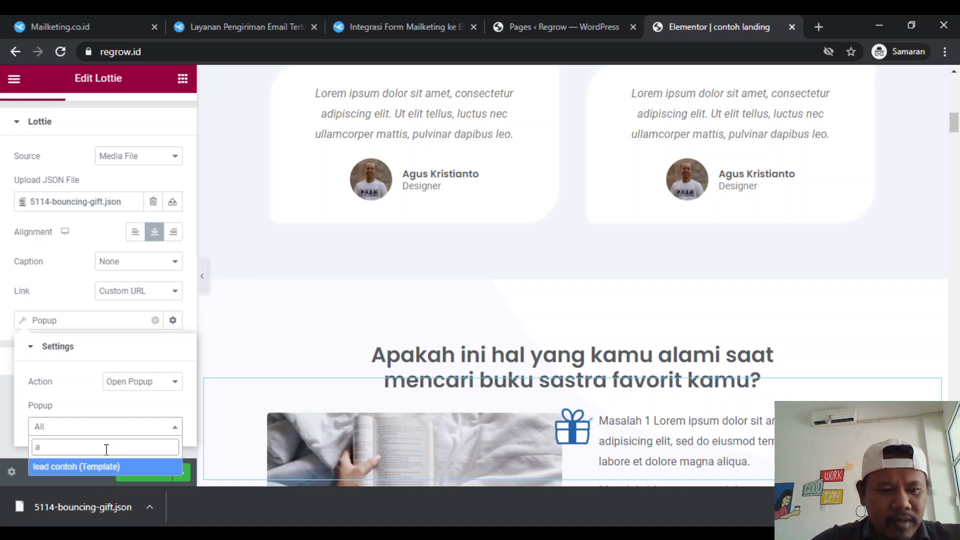
left_click(78, 467)
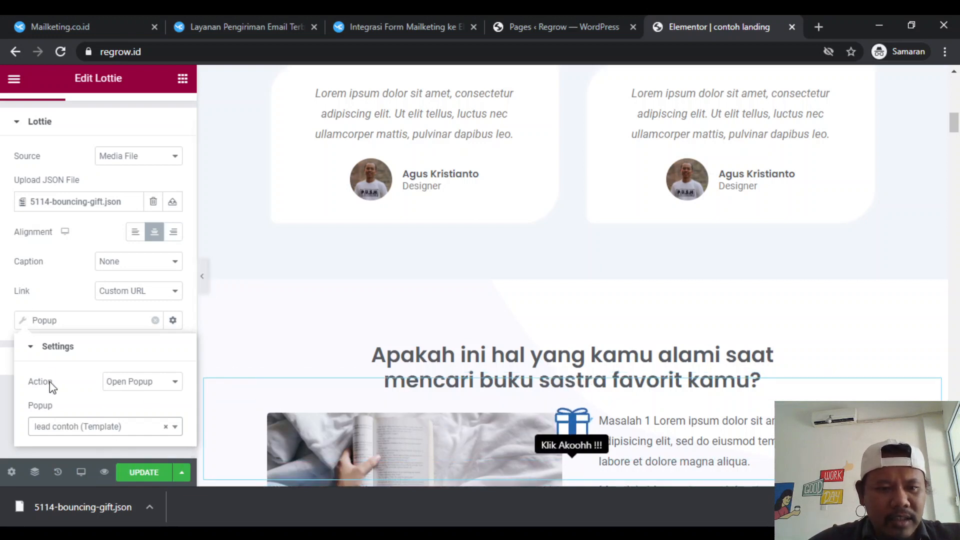
- Close the popup link settings, update the landing page and preview it in a new tab
left_click(57, 306)
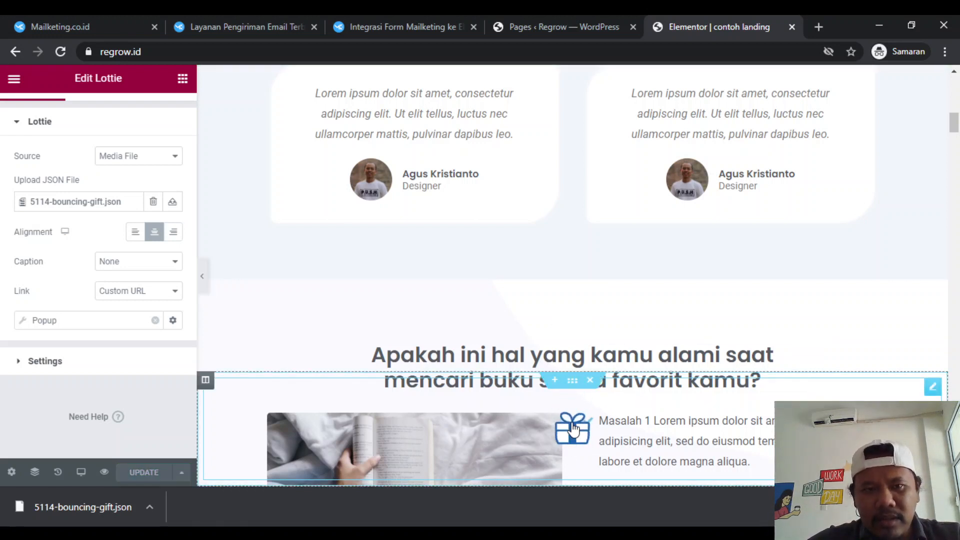
left_click(103, 473)
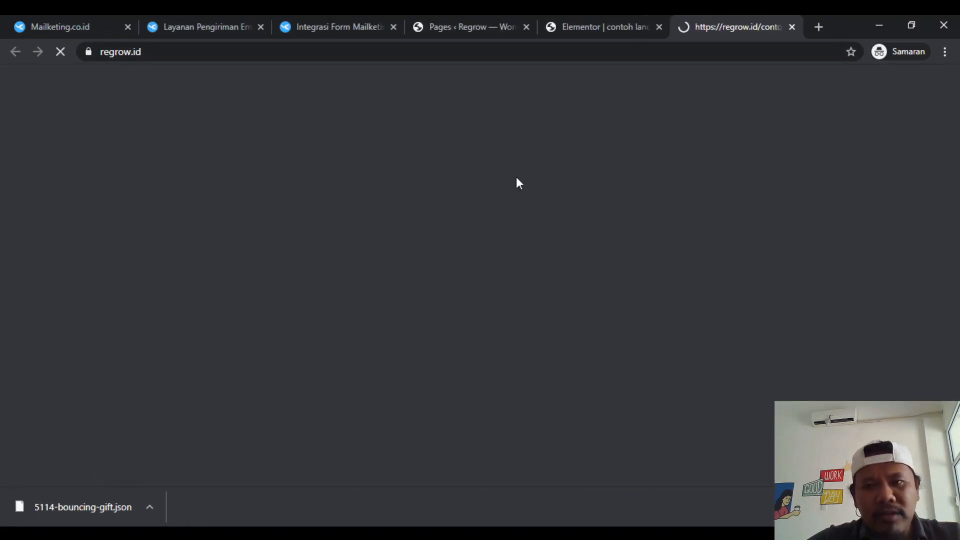
- Inspect the landing page preview down to the testimonials and open the popup from the sticky gift
left_click(604, 26)
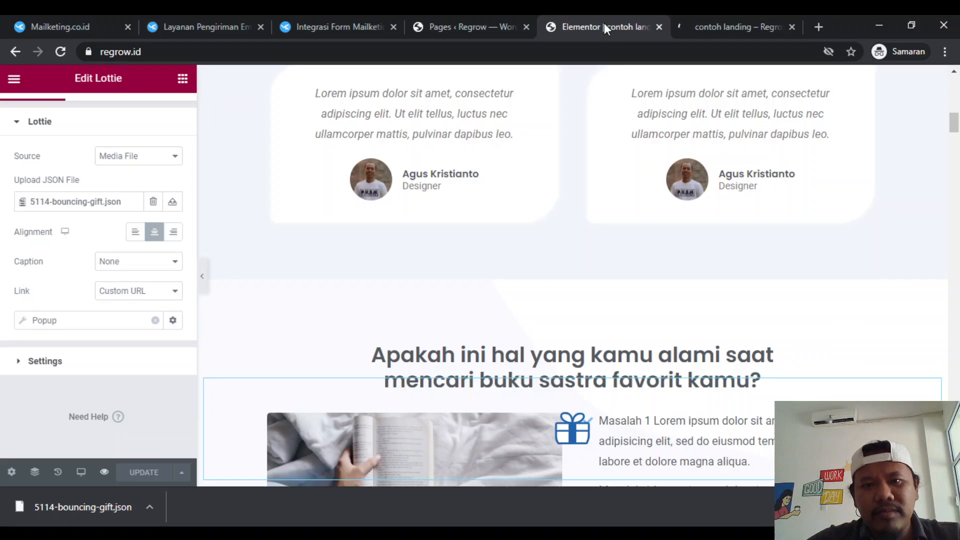
left_click(745, 25)
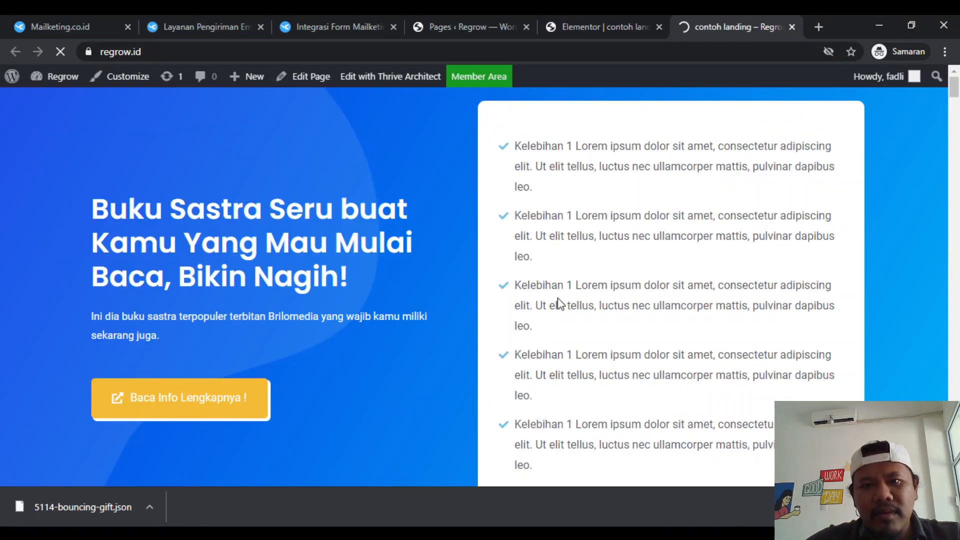
scroll(550, 325, "down", 3)
scroll(541, 361, "down", 7)
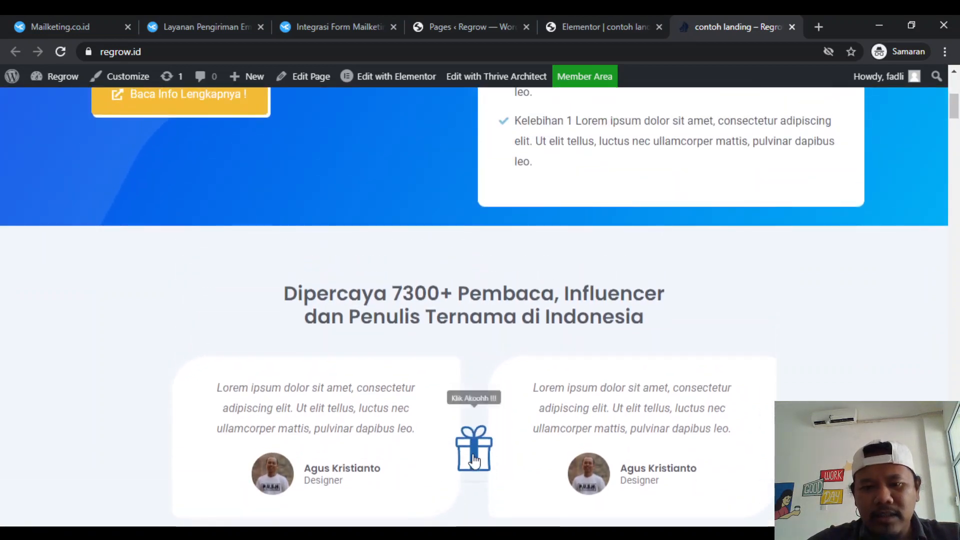
left_click(472, 454)
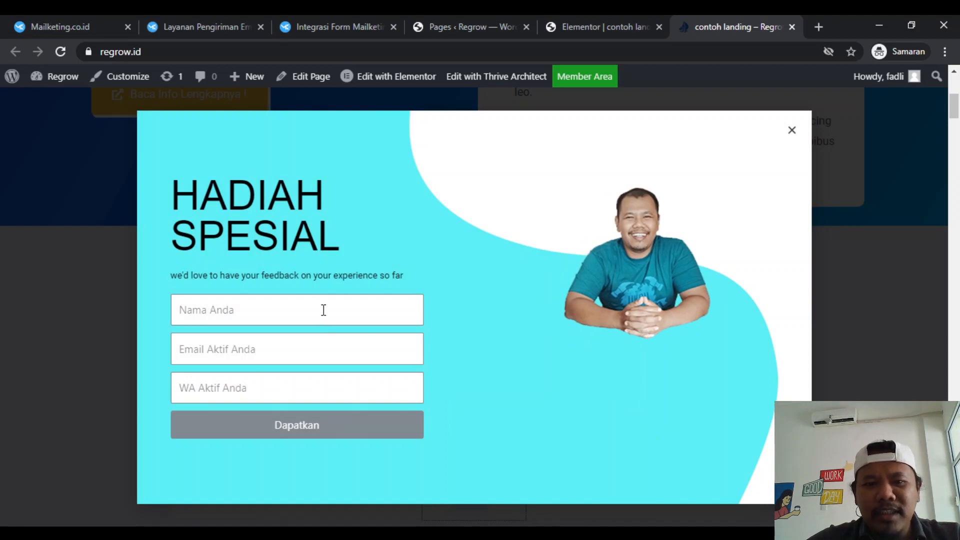
- Check the Mailketing subscriber list, close the previewed popup, retest it from the gift, and check the gift while browsing the page
left_click(221, 18)
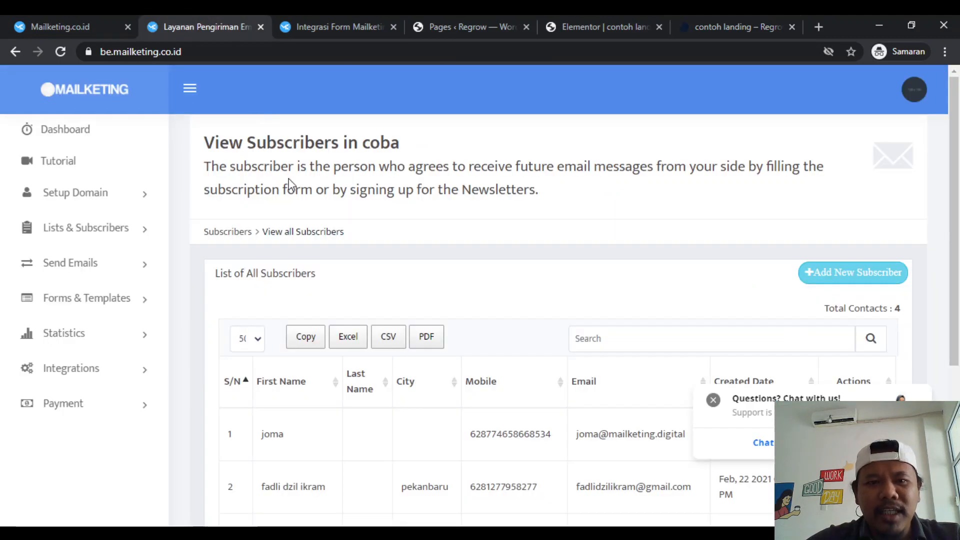
left_click(728, 17)
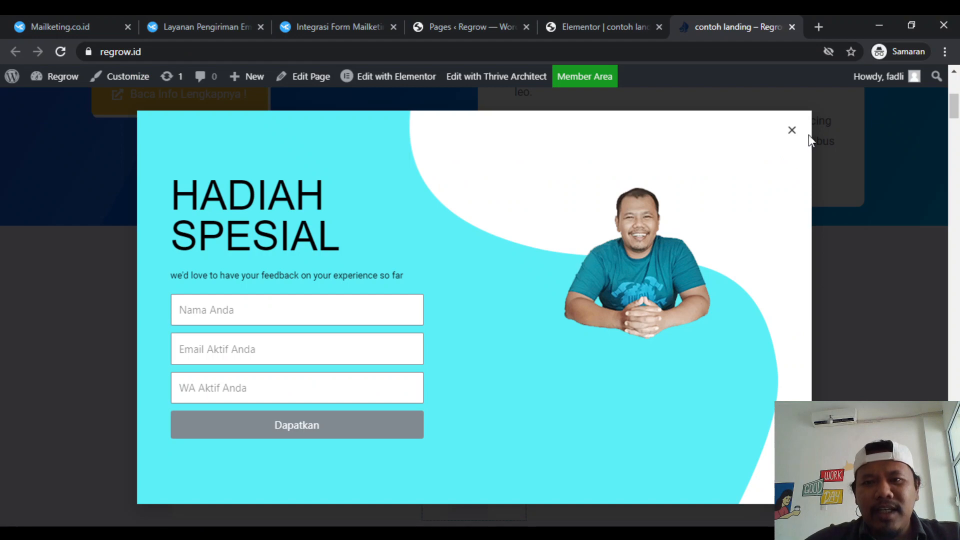
left_click(791, 130)
scroll(696, 270, "up", 1)
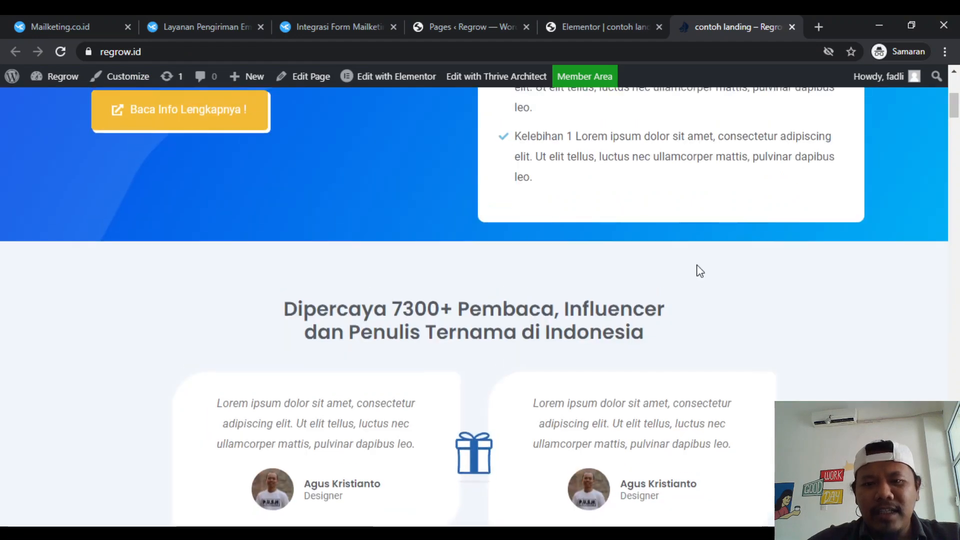
left_click(474, 462)
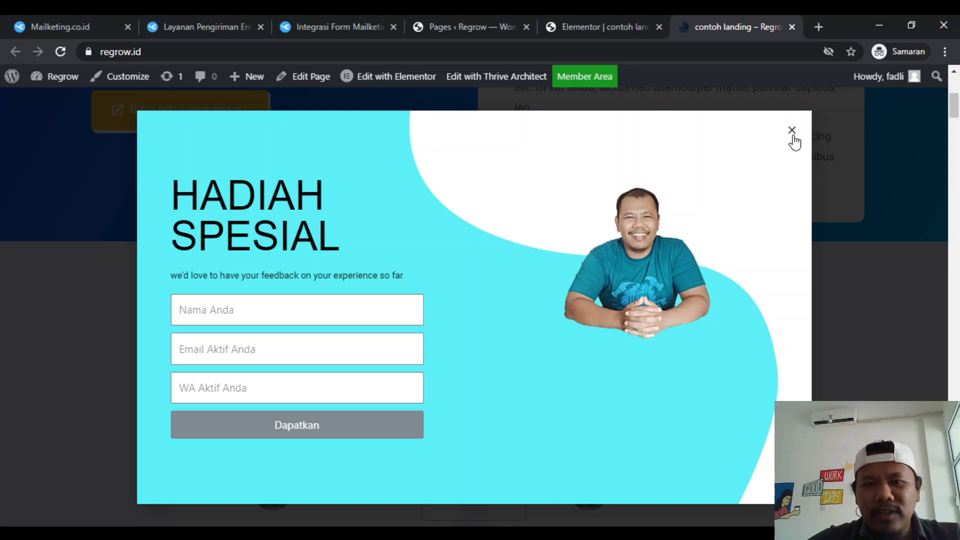
left_click(792, 136)
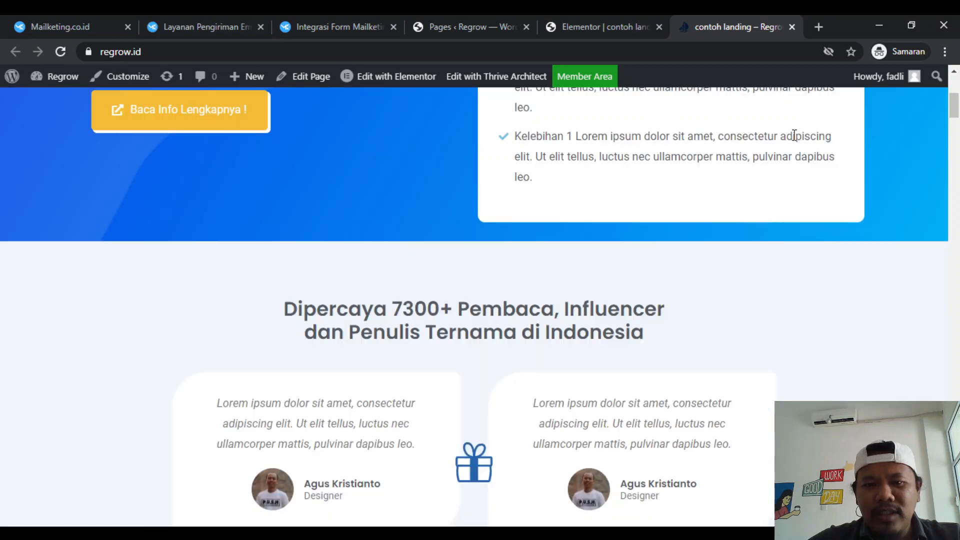
scroll(474, 472, "down", 10)
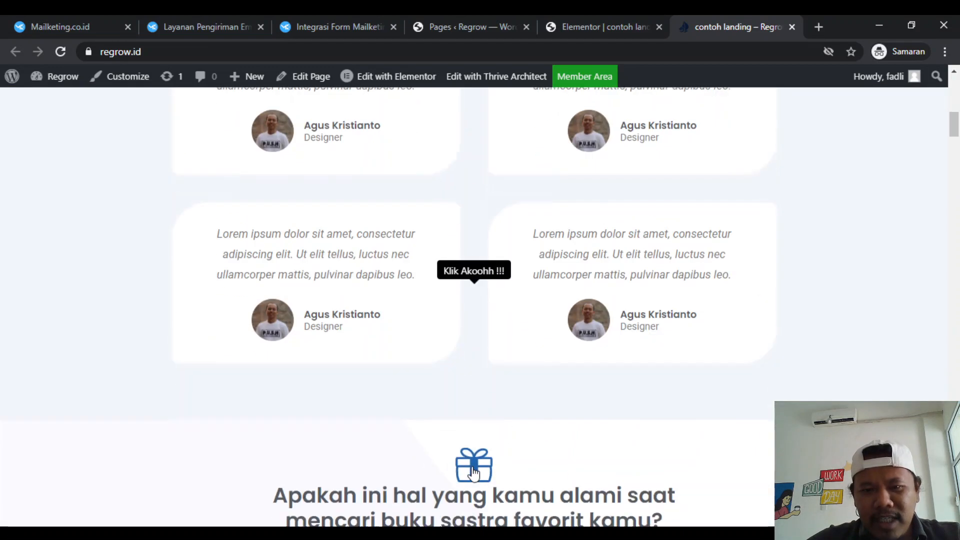
scroll(474, 470, "up", 6)
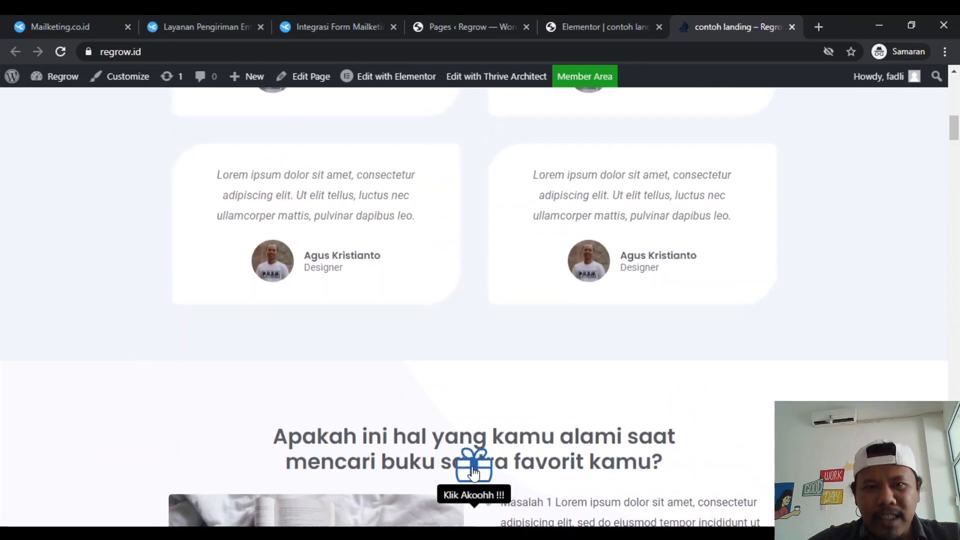
- Return to the Elementor editor and give the sticky Lottie gift the CSS class "my-gift"
left_click(492, 16)
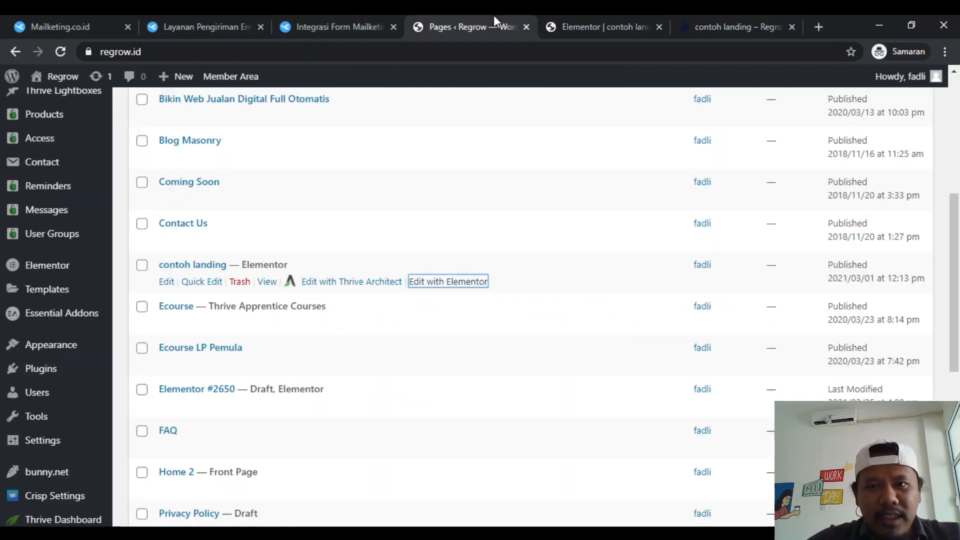
left_click(602, 16)
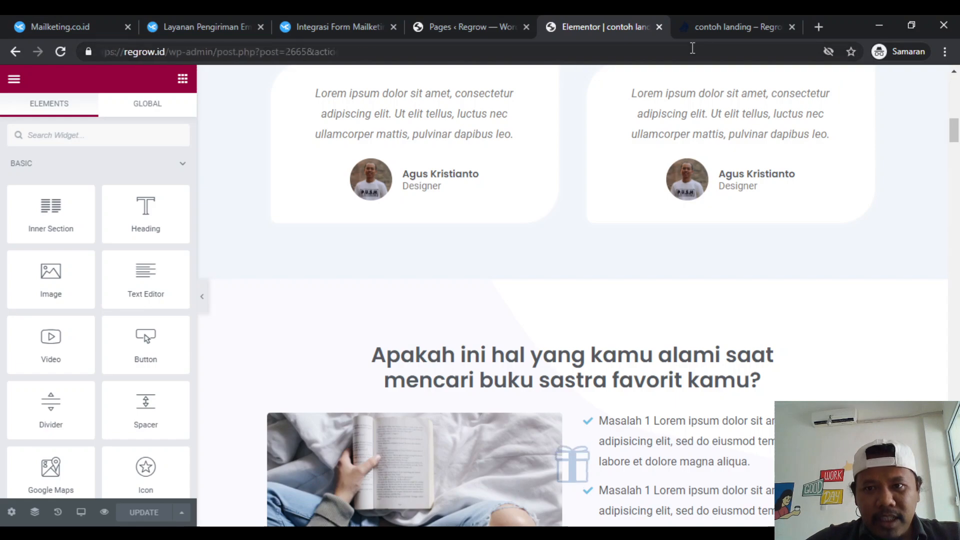
scroll(567, 298, "up", 5)
scroll(566, 296, "up", 3)
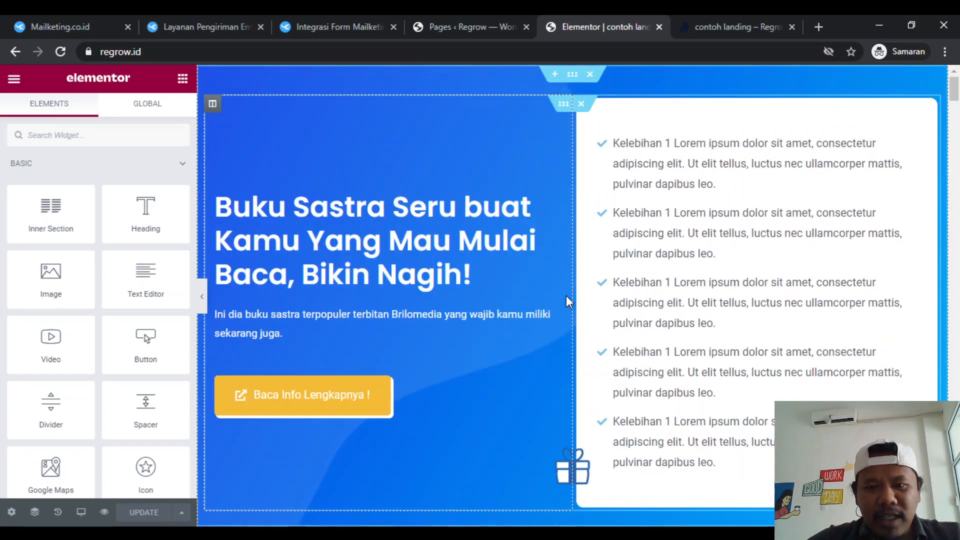
left_click(570, 474)
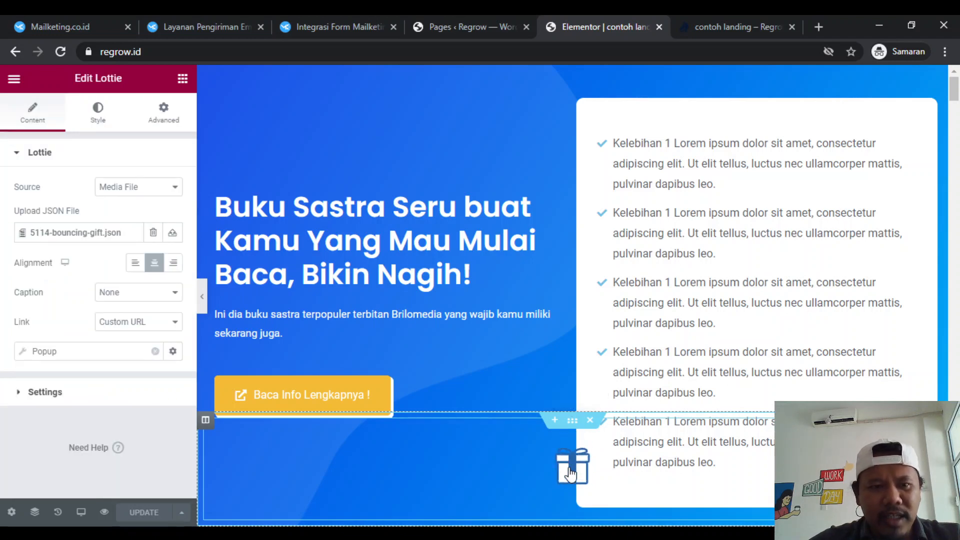
scroll(404, 286, "down", 10)
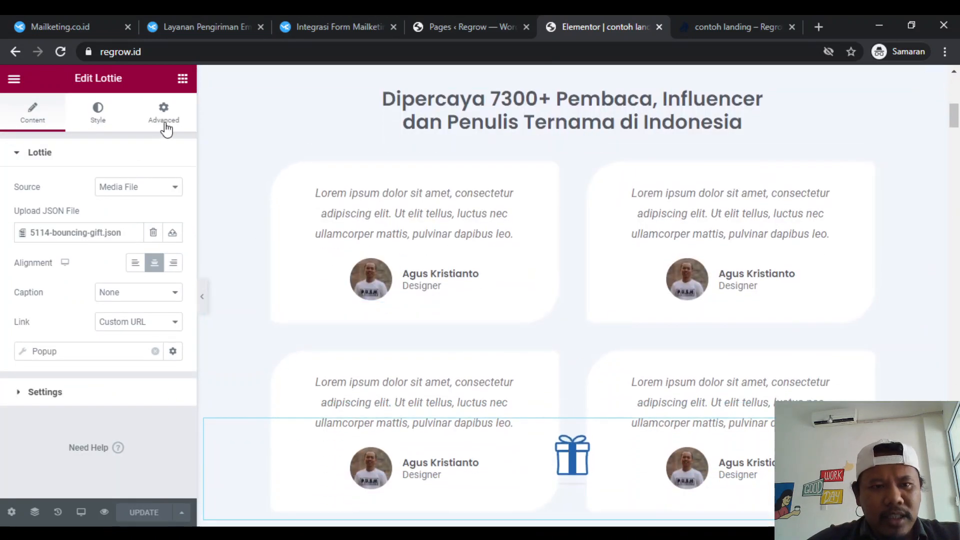
left_click(165, 120)
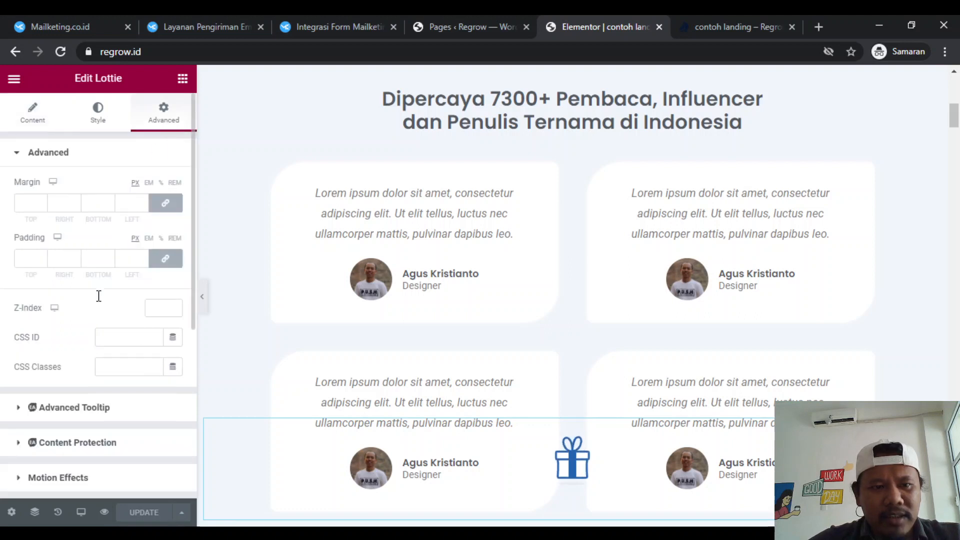
scroll(95, 310, "down", 1)
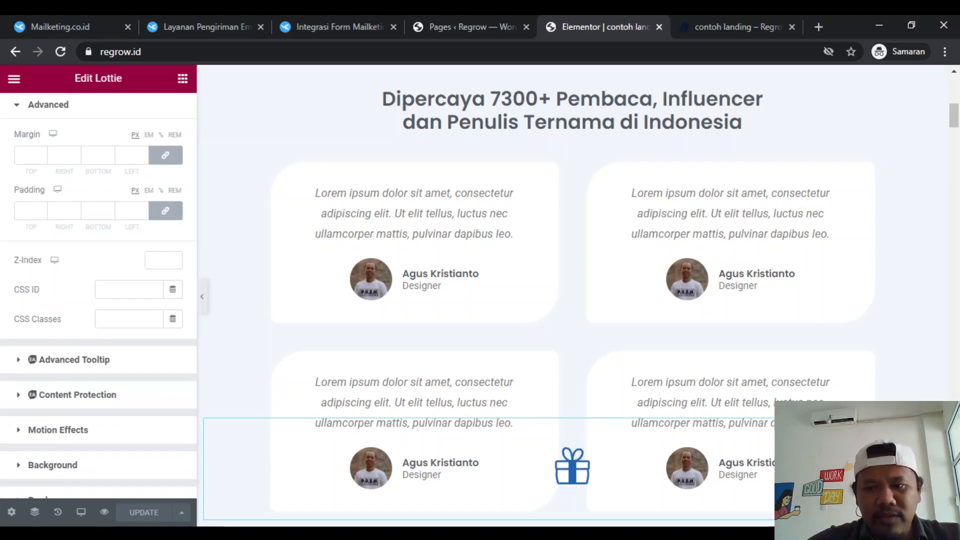
left_click(125, 320)
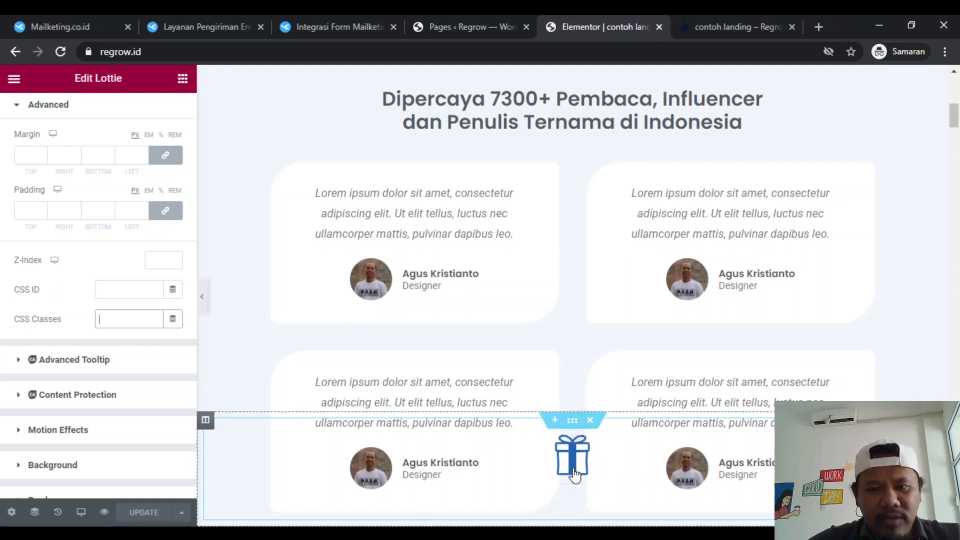
key("alt+Tab")
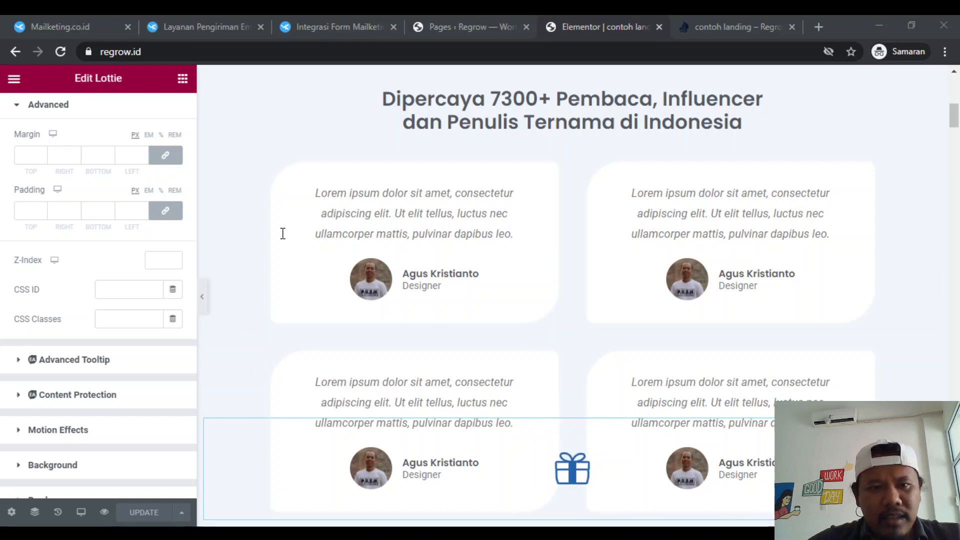
left_click(110, 316)
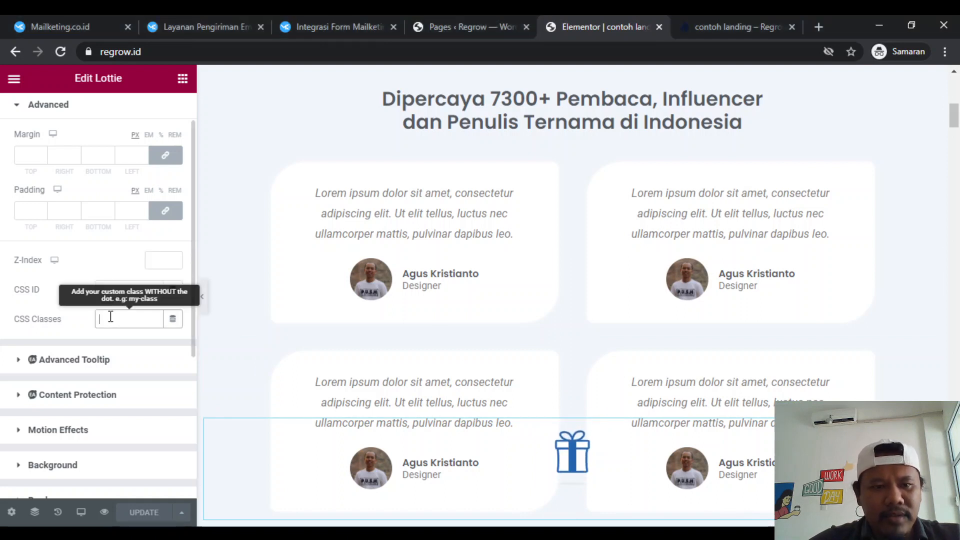
type("my-gift")
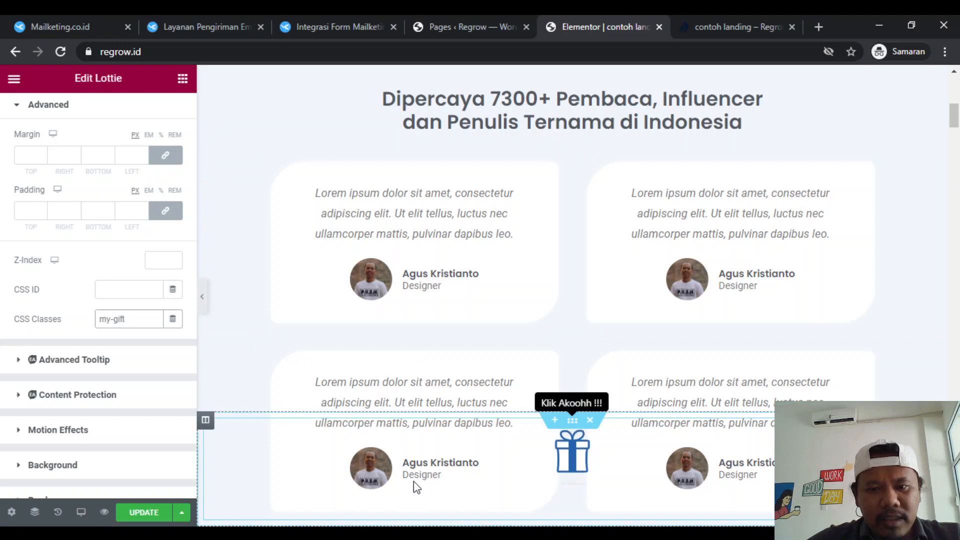
- Give the section containing the Lottie gift the CSS class "my-gift-block"
left_click(572, 422)
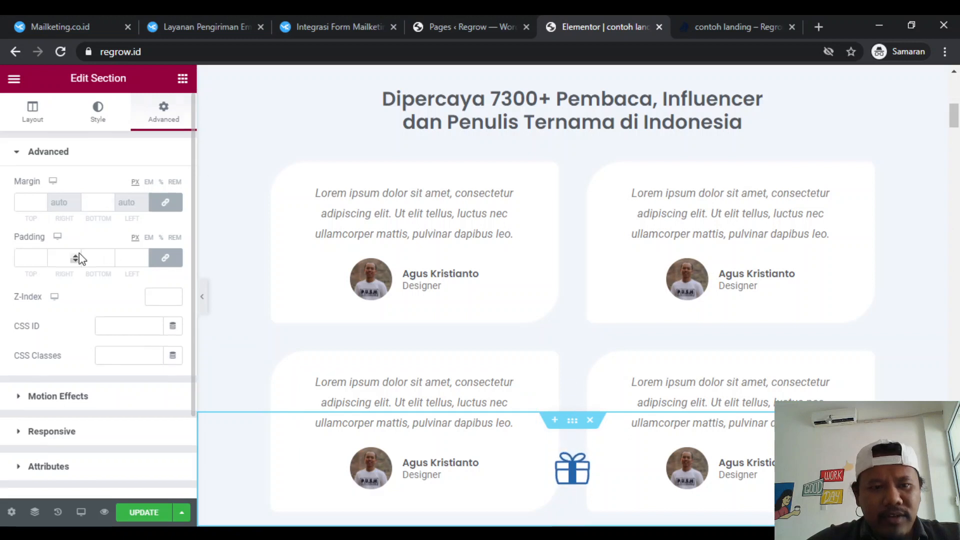
scroll(80, 255, "down", 2)
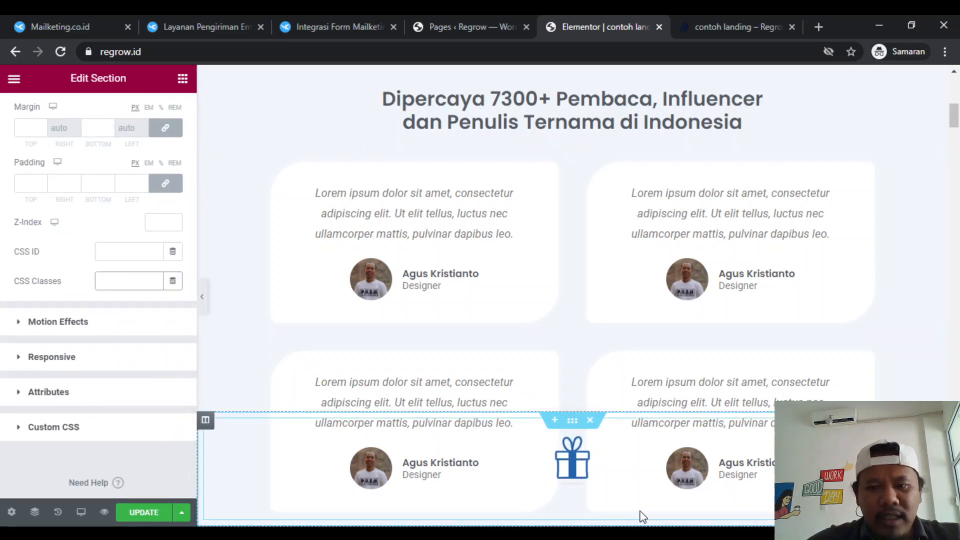
left_click(642, 533)
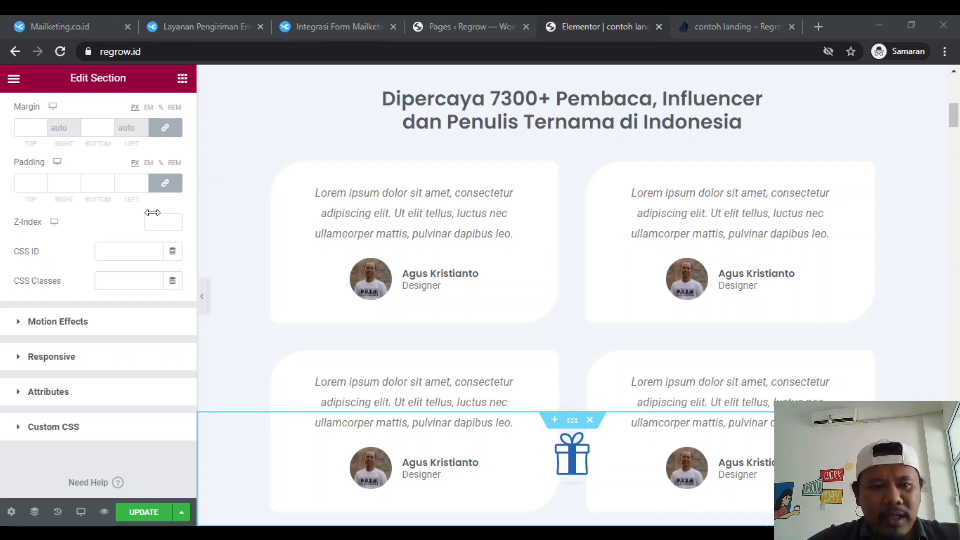
left_click(117, 285)
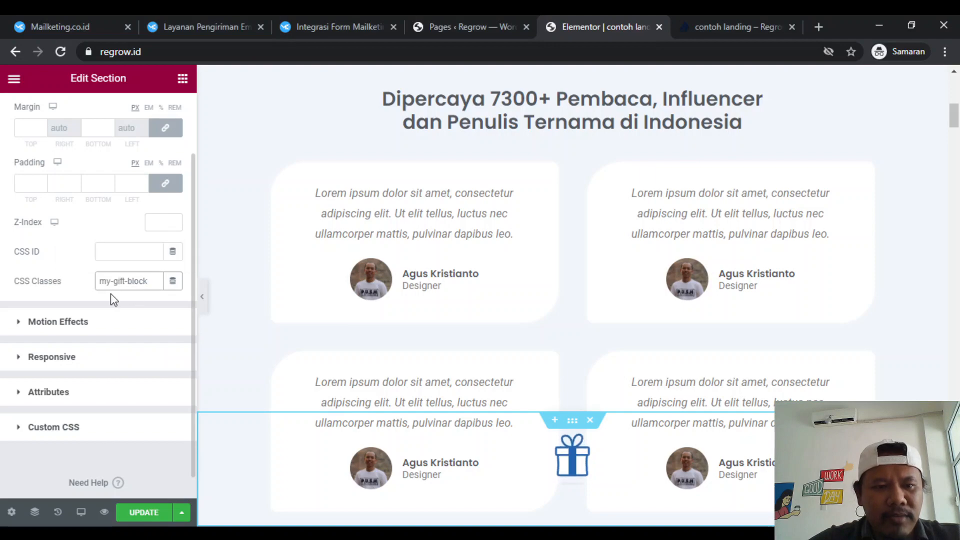
left_click(36, 255)
- Find the HTML widget and place it between the disclaimer text and the gift section at the page's end
scroll(474, 348, "up", 2)
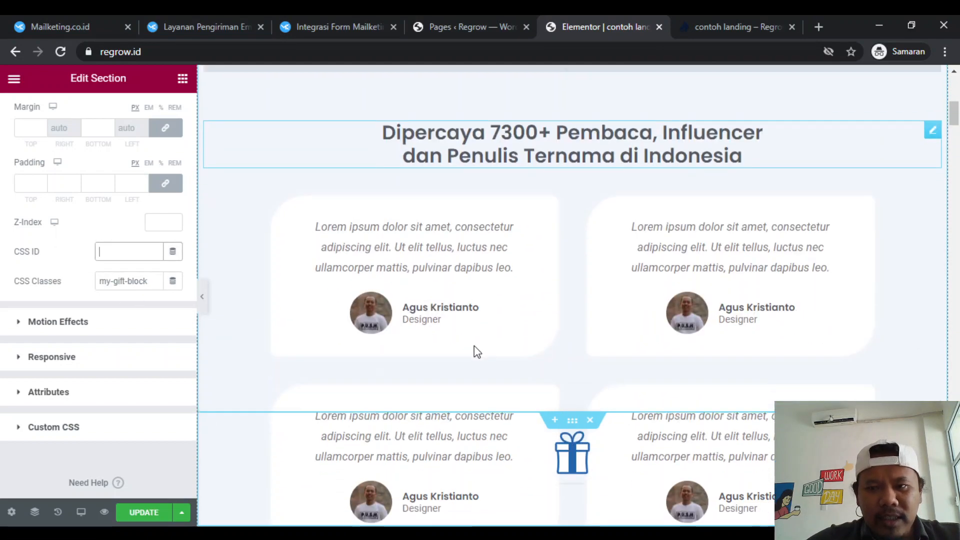
scroll(474, 346, "down", 15)
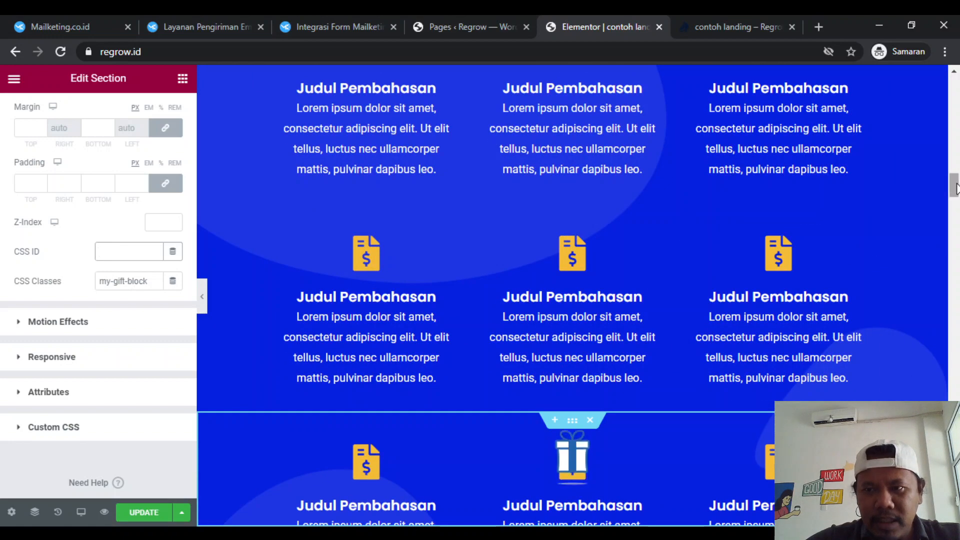
scroll(955, 188, "down", 15)
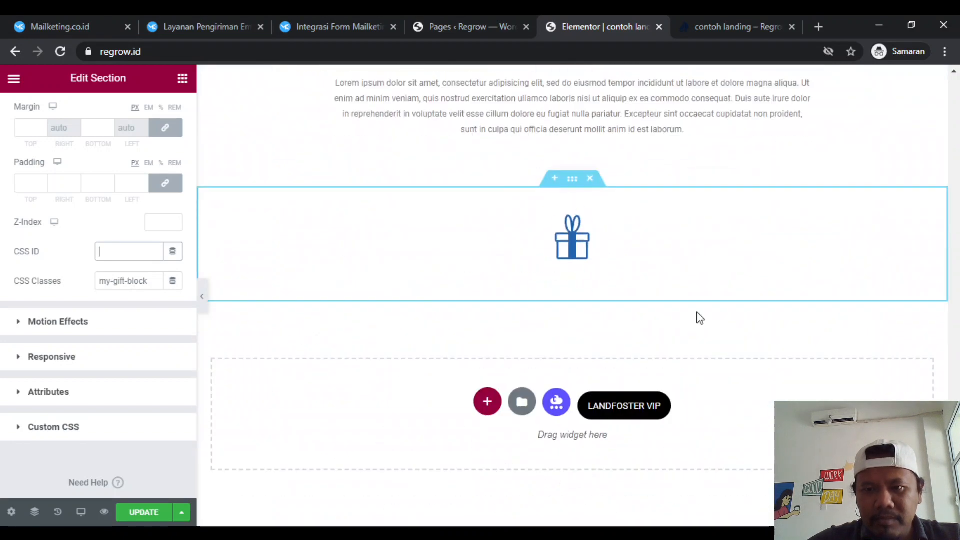
scroll(673, 283, "up", 2)
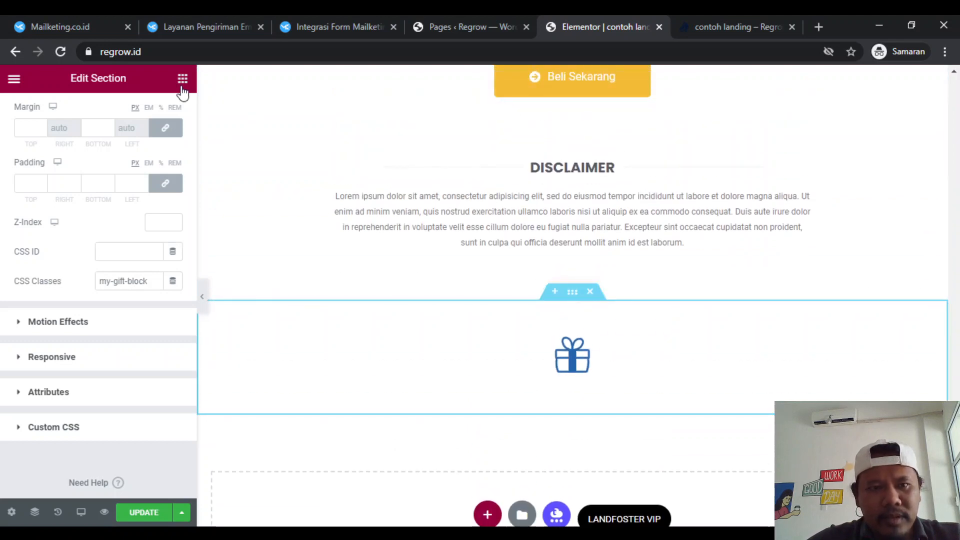
left_click(182, 80)
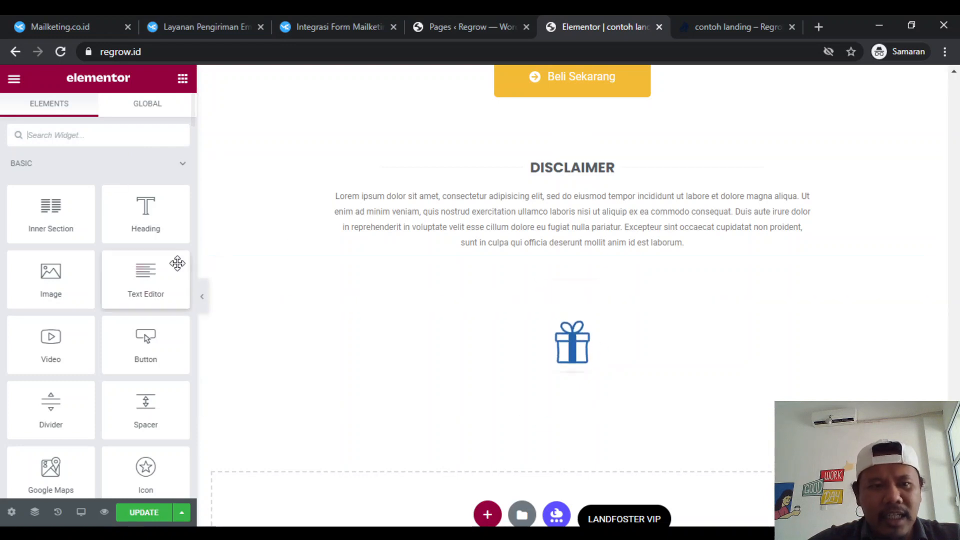
type("html")
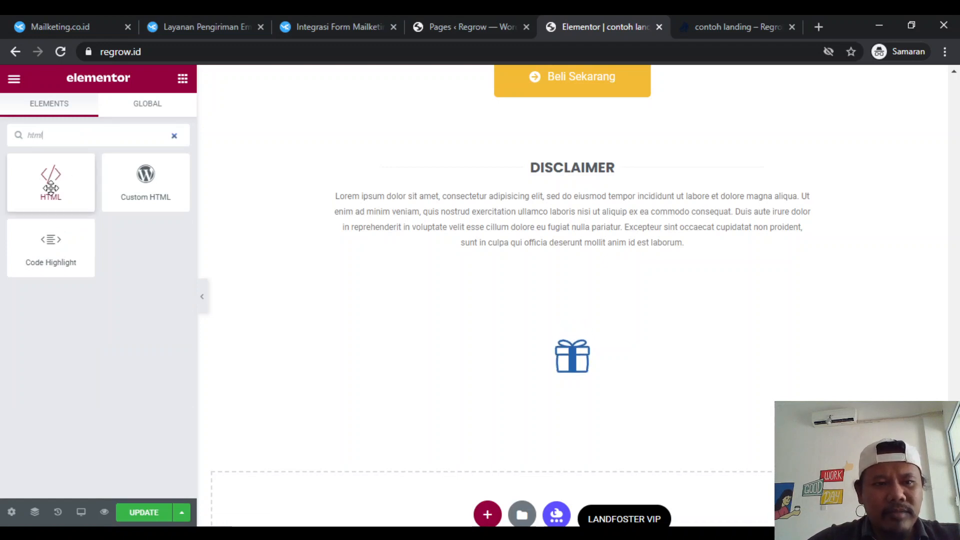
left_click_drag(46, 188, 480, 275)
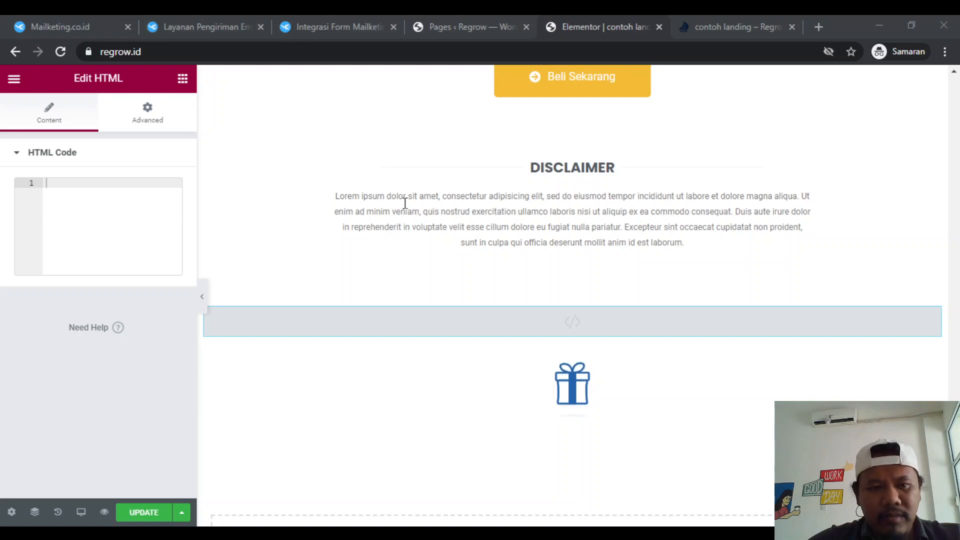
- Paste the jQuery script into the HTML widget so that clicking ".my-gift" toggles ".my-gift-block"
type("<script> jQuery(document).ready(function( $ ){     $(\".my-gift\").click(function(){    $(\".my-gift-block\").toggle();  }); }); </script>")
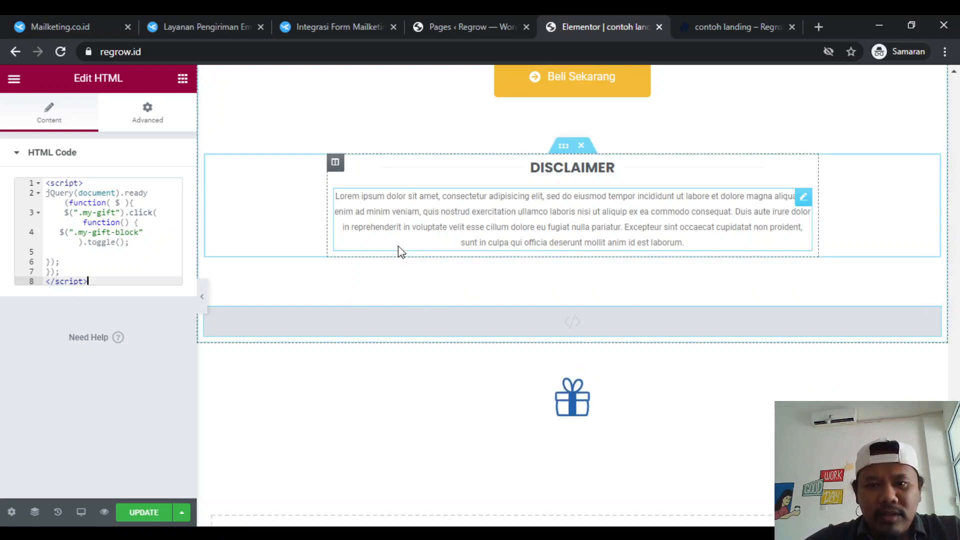
scroll(399, 249, "up", 2)
scroll(391, 328, "down", 3)
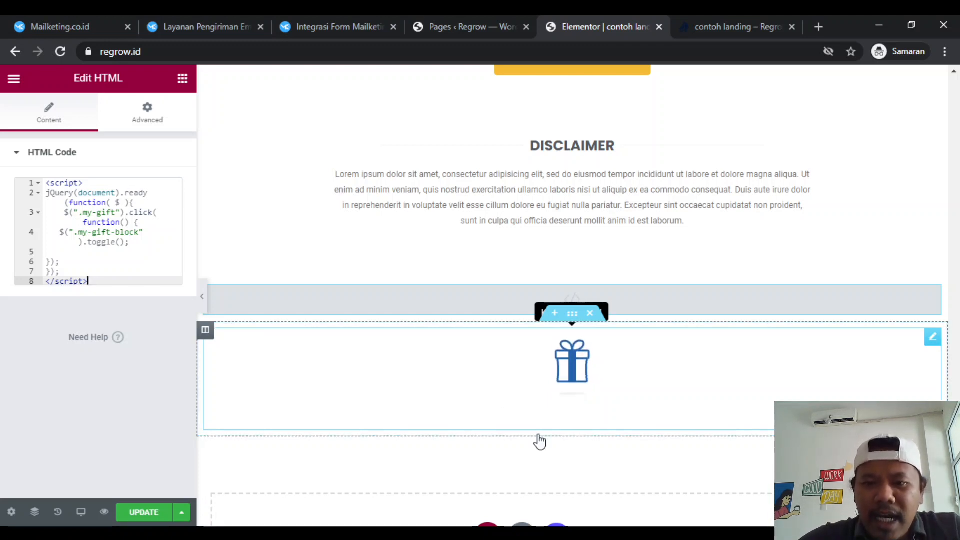
- Save the landing page with the new HTML script by updating it
scroll(684, 277, "up", 7)
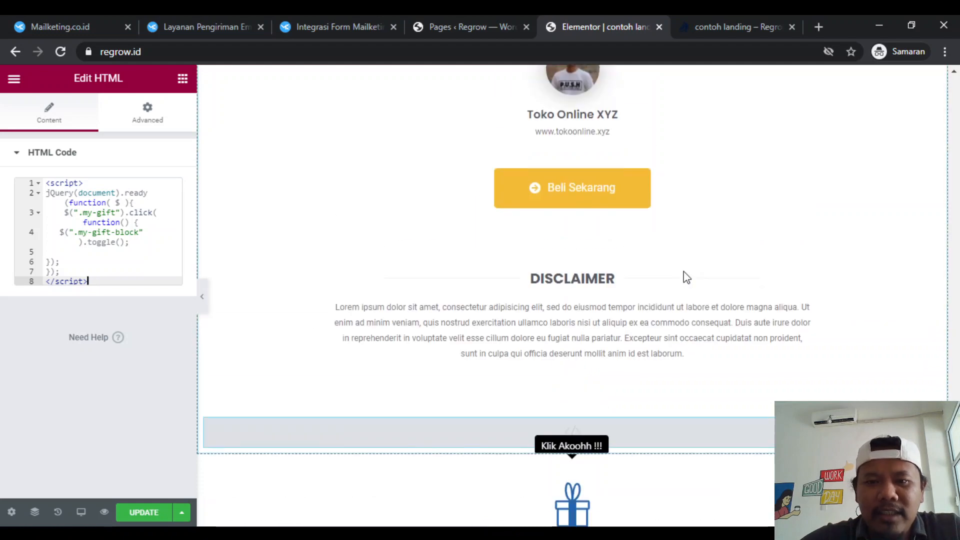
scroll(687, 278, "down", 2)
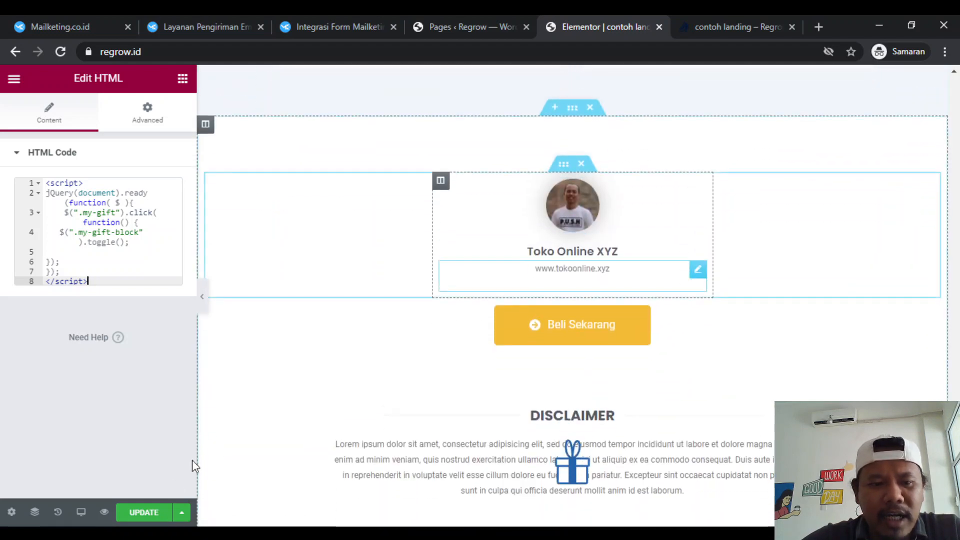
left_click(140, 520)
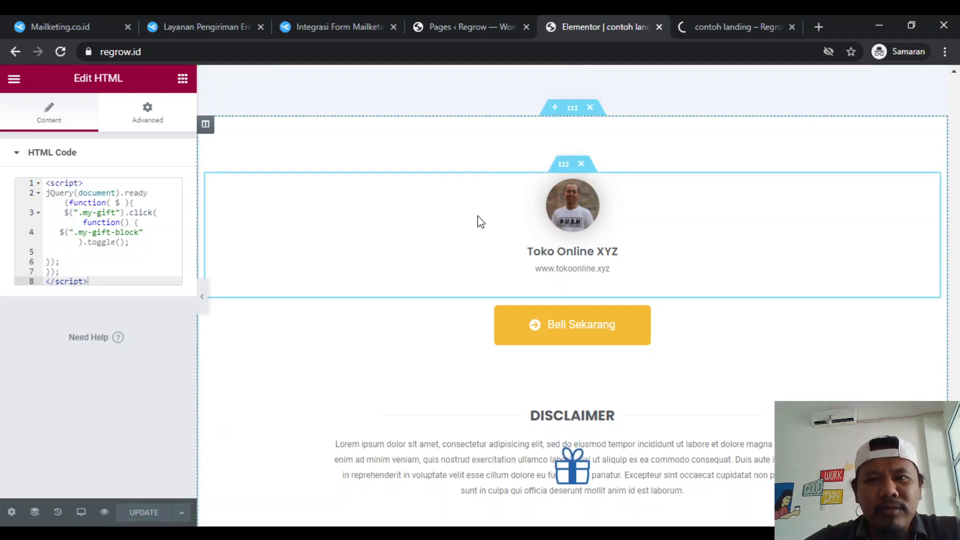
- Switch to the landing page preview, check the sticky gift along the page, and open the popup from it
left_click(742, 20)
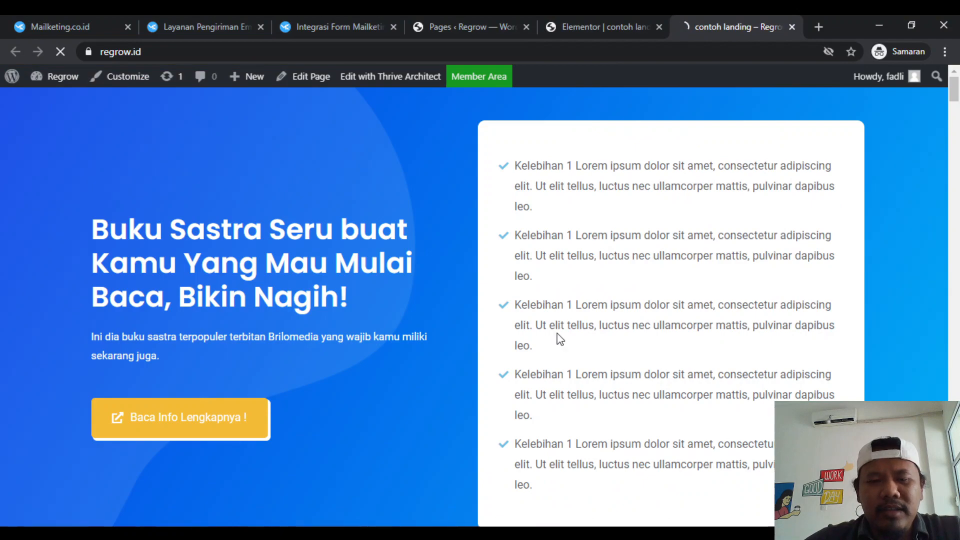
scroll(559, 334, "down", 3)
scroll(559, 339, "down", 2)
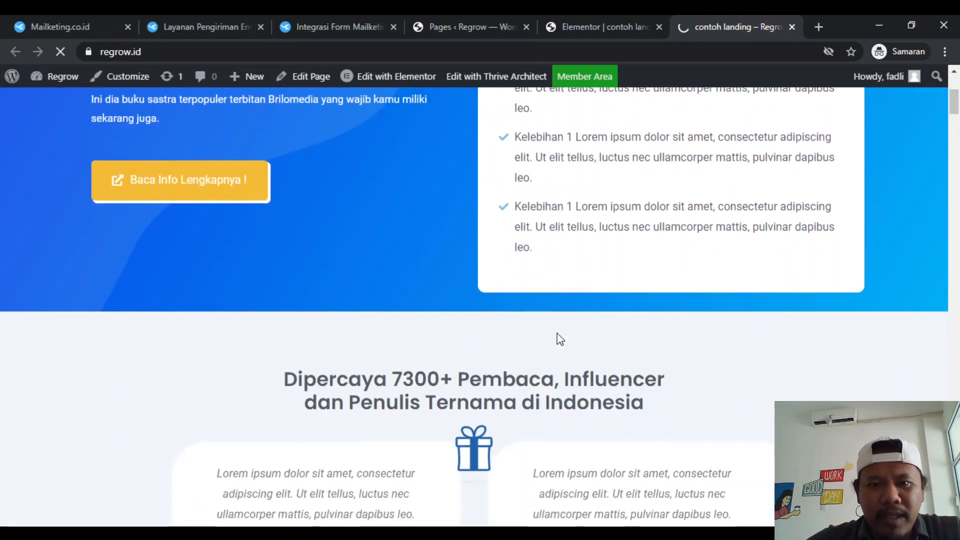
scroll(559, 339, "down", 6)
scroll(558, 339, "down", 18)
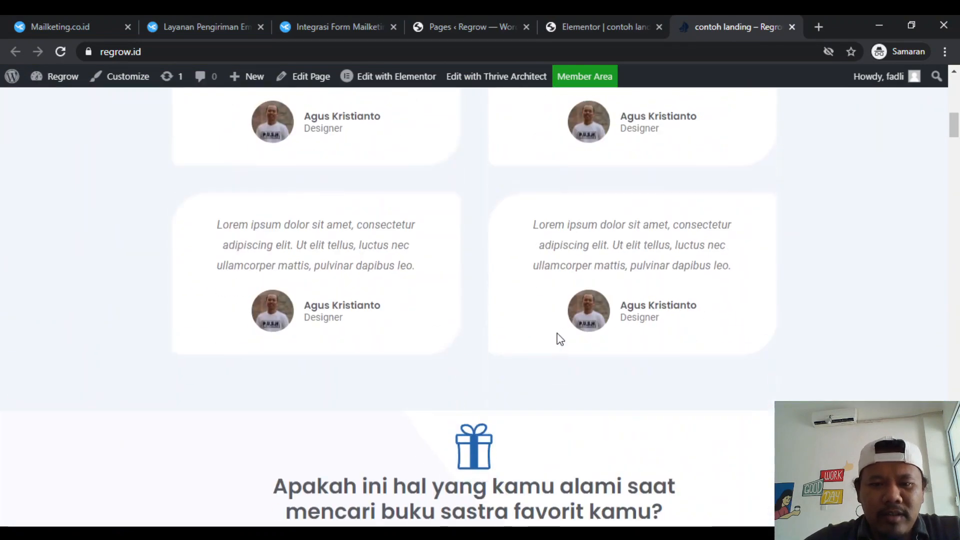
scroll(559, 334, "down", 4)
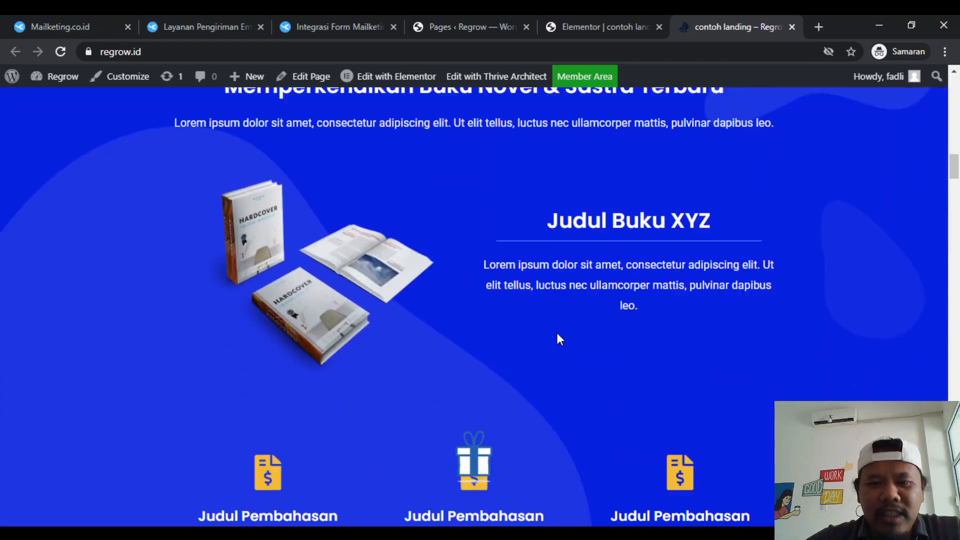
scroll(558, 337, "up", 12)
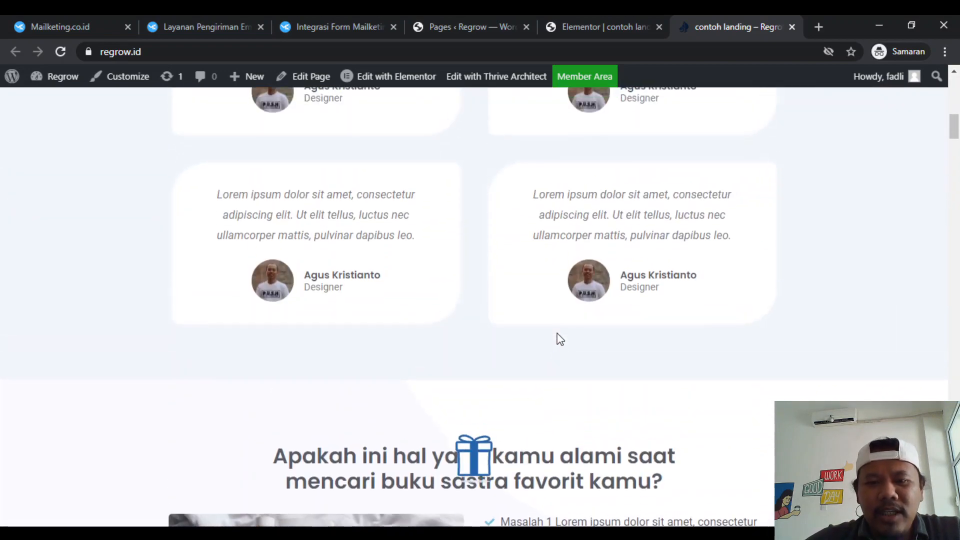
left_click(475, 460)
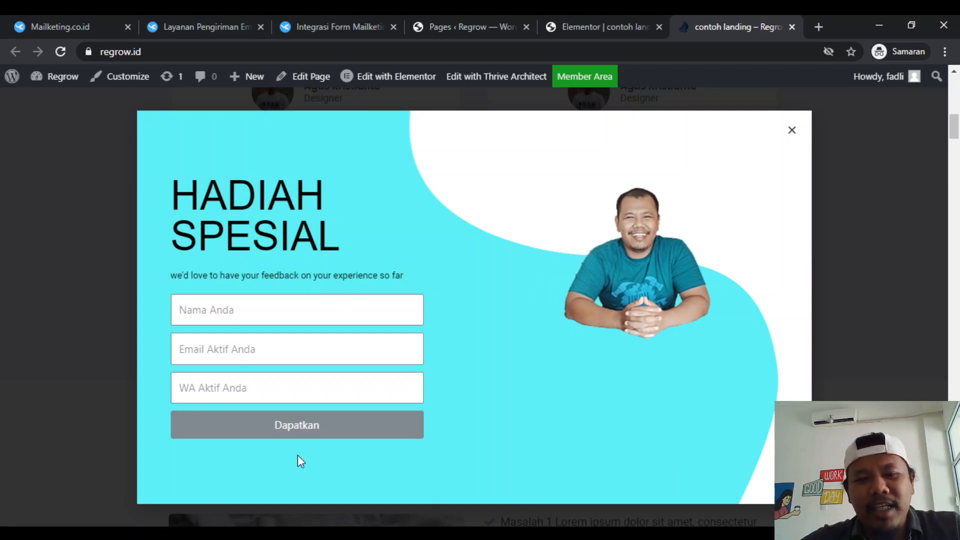
- Fill in the popup form with the full name, active e-mail and WhatsApp number, and submit it
left_click(294, 317)
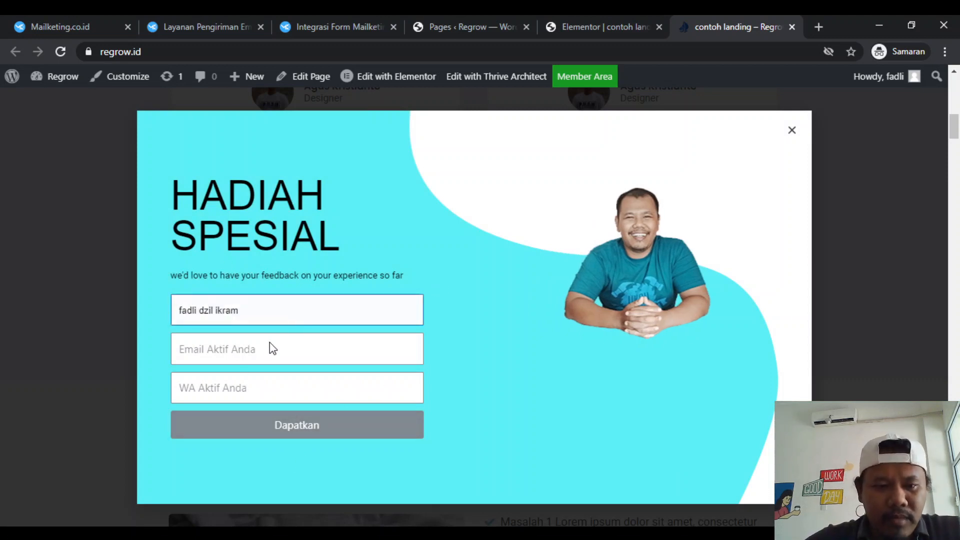
left_click(265, 347)
left_click(253, 350)
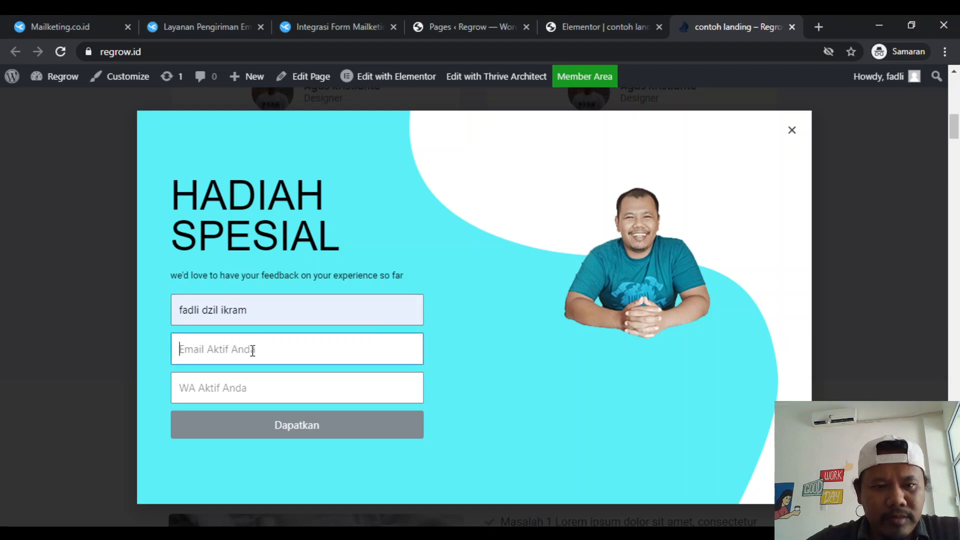
left_click(274, 203)
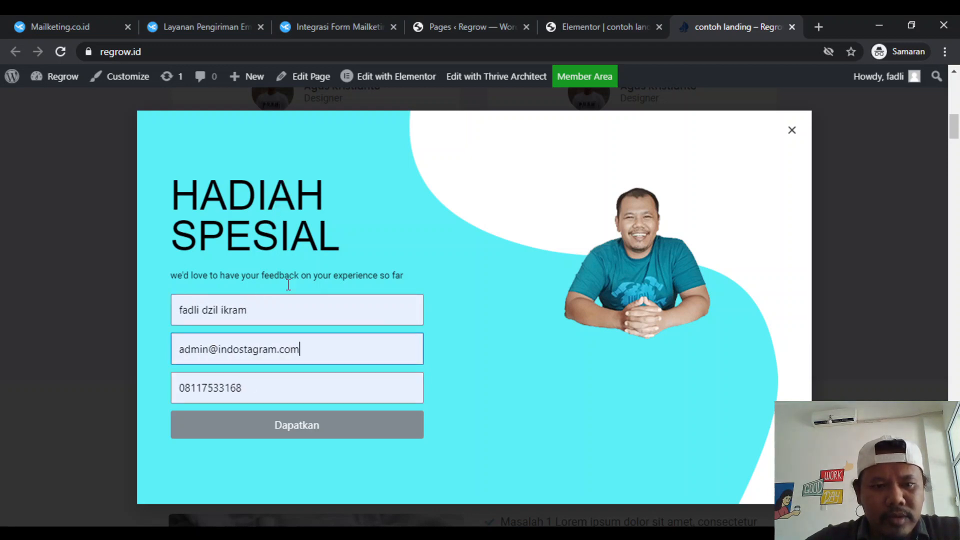
left_click(328, 437)
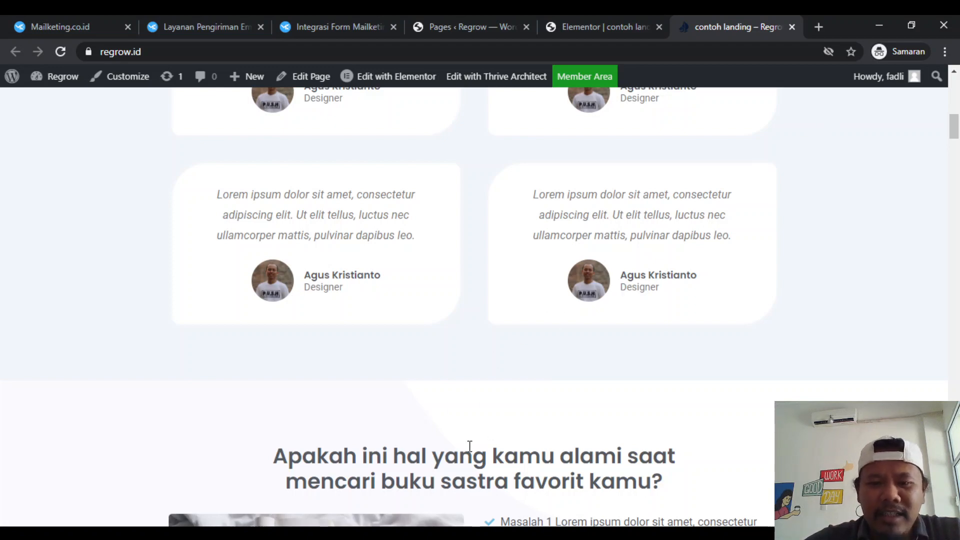
- Look through the landing page sections to check whether the sticky gift still follows the page
scroll(468, 445, "down", 15)
scroll(468, 445, "down", 15)
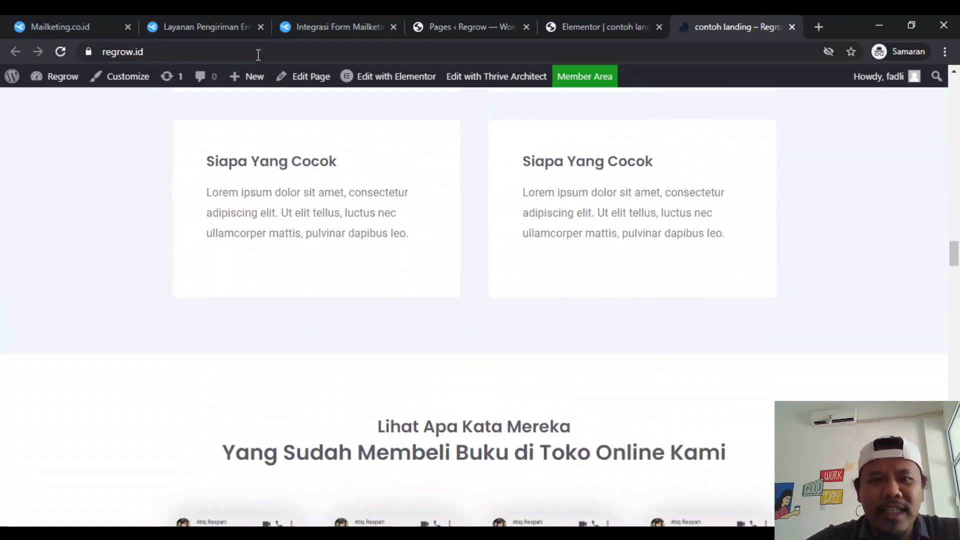
left_click(258, 55)
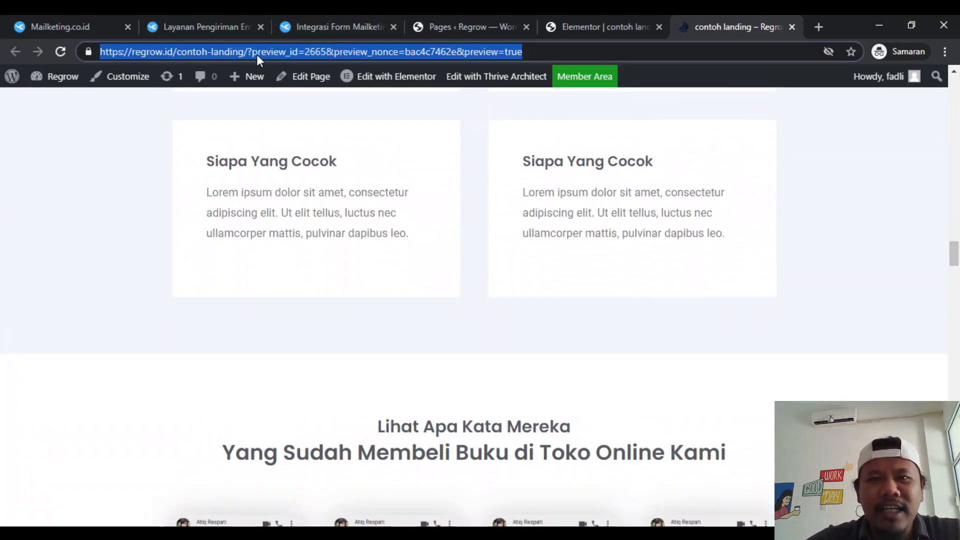
scroll(341, 237, "up", 20)
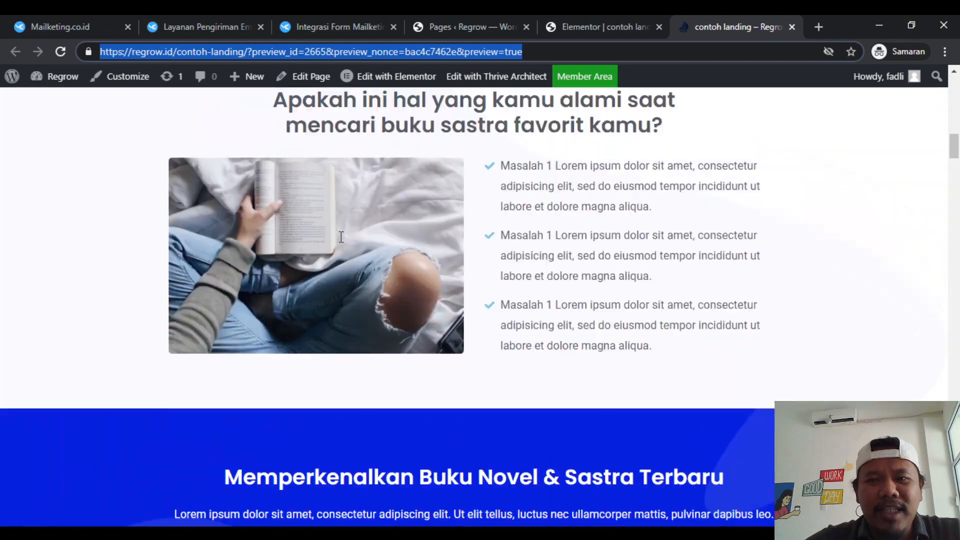
scroll(341, 236, "up", 5)
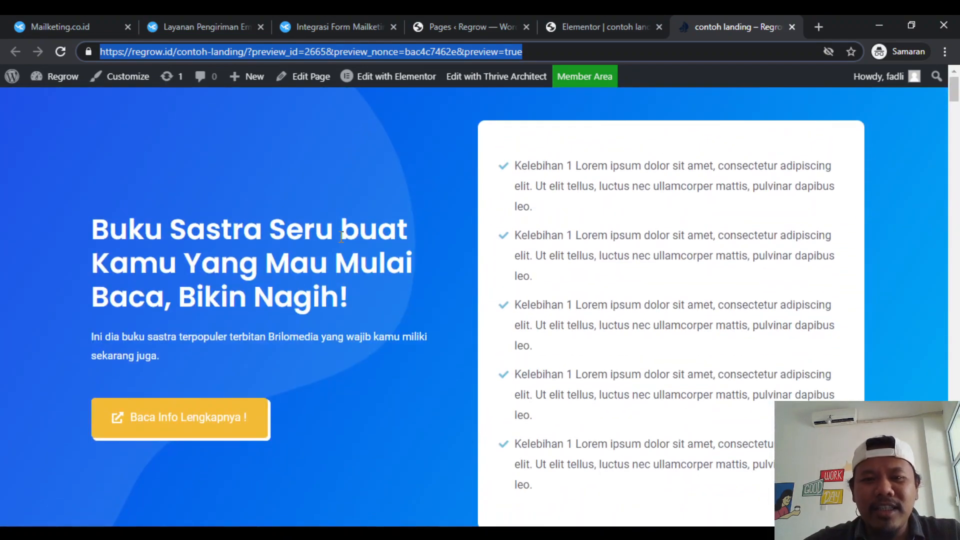
scroll(506, 365, "down", 4)
scroll(495, 435, "down", 20)
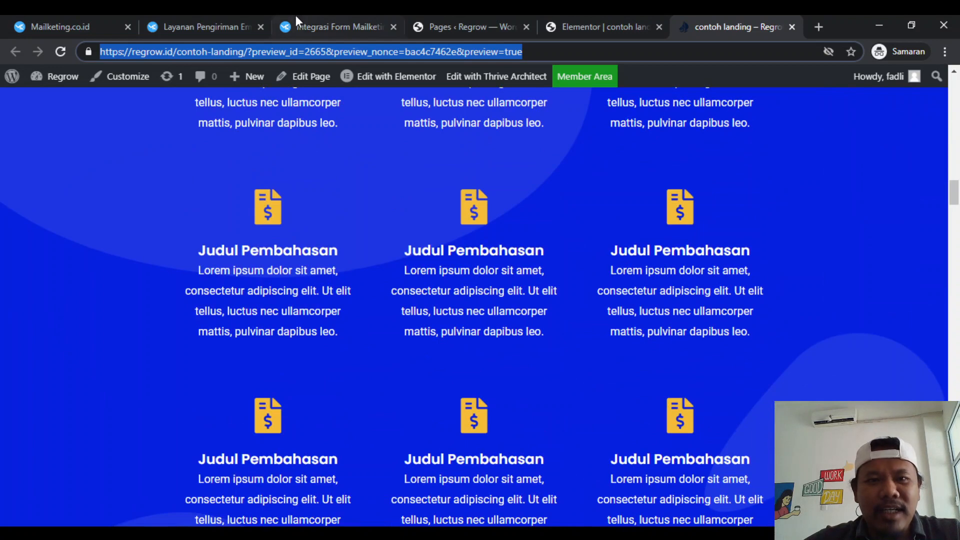
- Return to the Mailketing subscriber list and reload it, closing the support chat
left_click(319, 16)
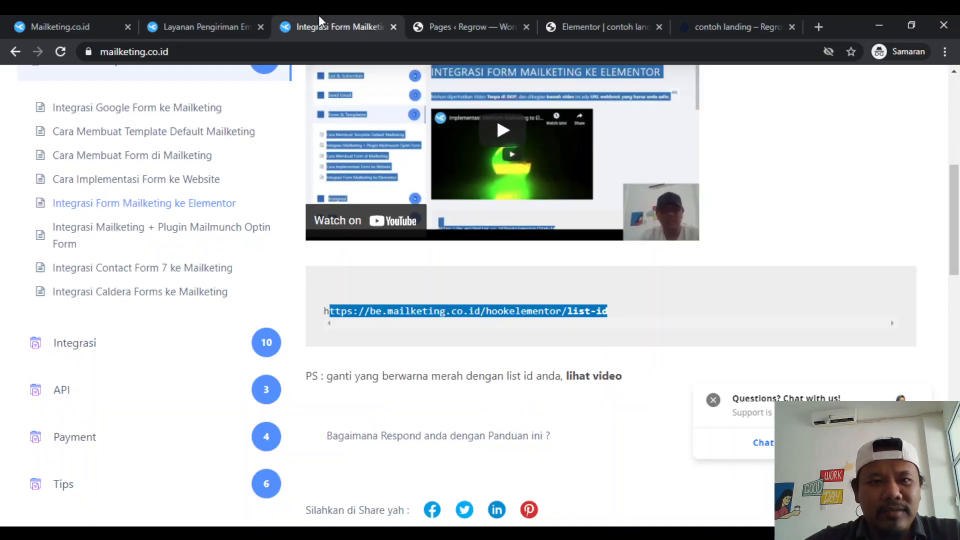
left_click(80, 18)
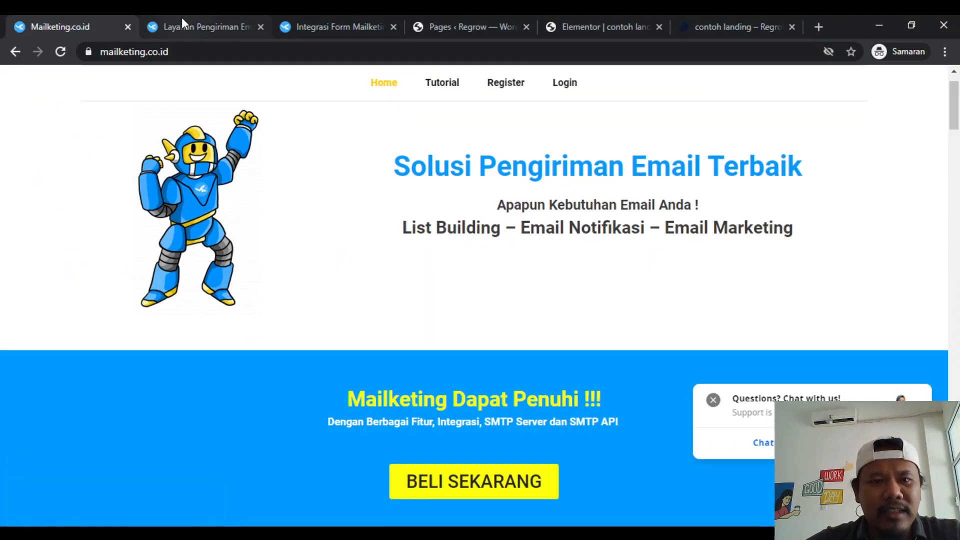
left_click(182, 17)
scroll(301, 329, "down", 3)
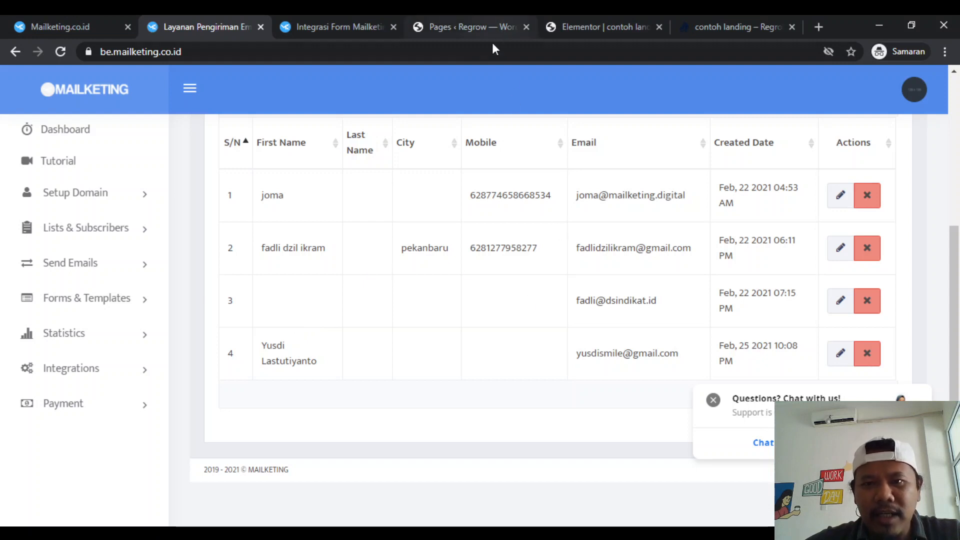
left_click(478, 52)
key("Return")
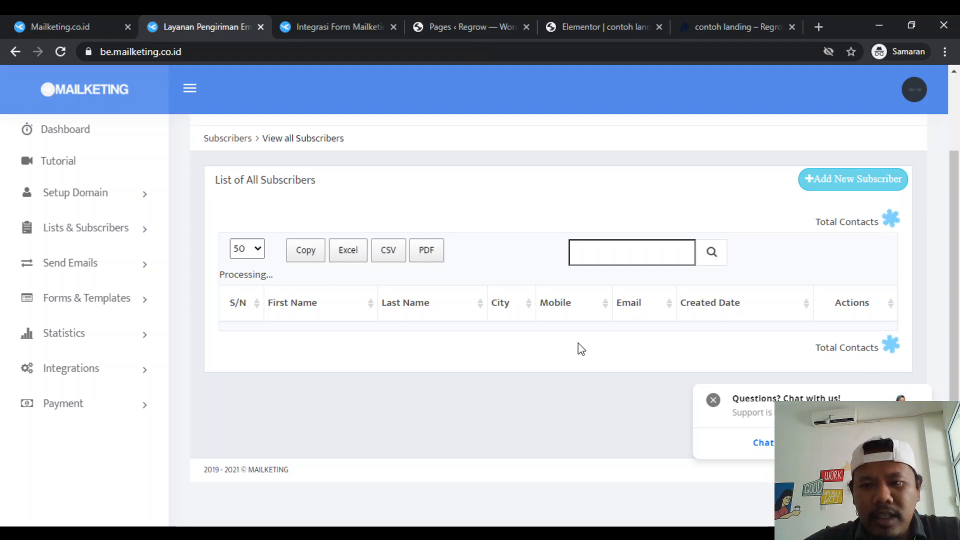
left_click(713, 399)
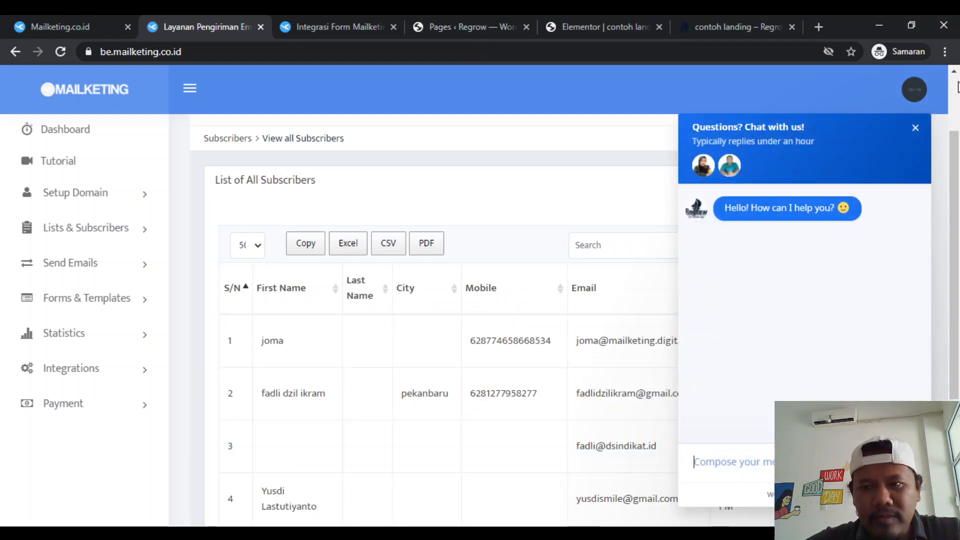
left_click(916, 133)
- Examine the newest subscriber's mobile number, e-mail and creation date in the list
scroll(620, 321, "down", 3)
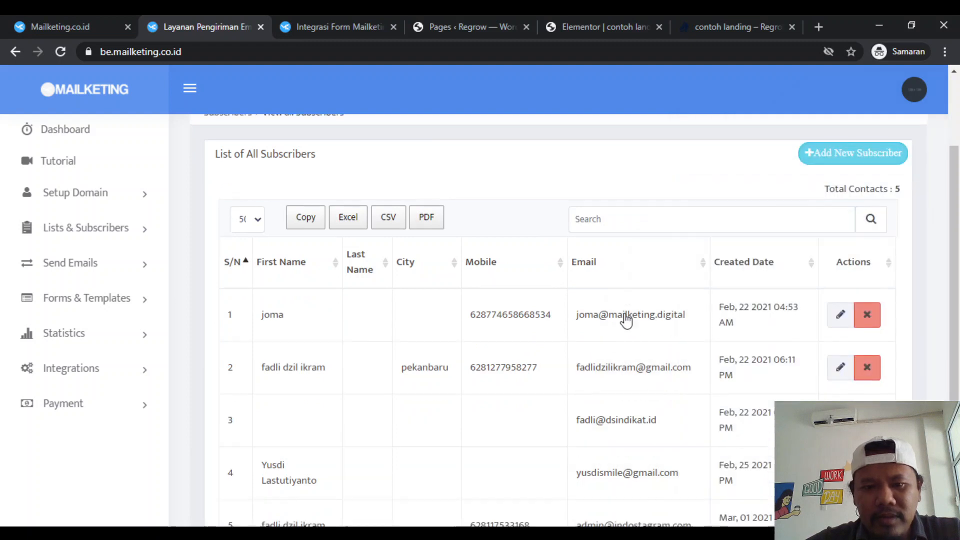
scroll(552, 326, "down", 1)
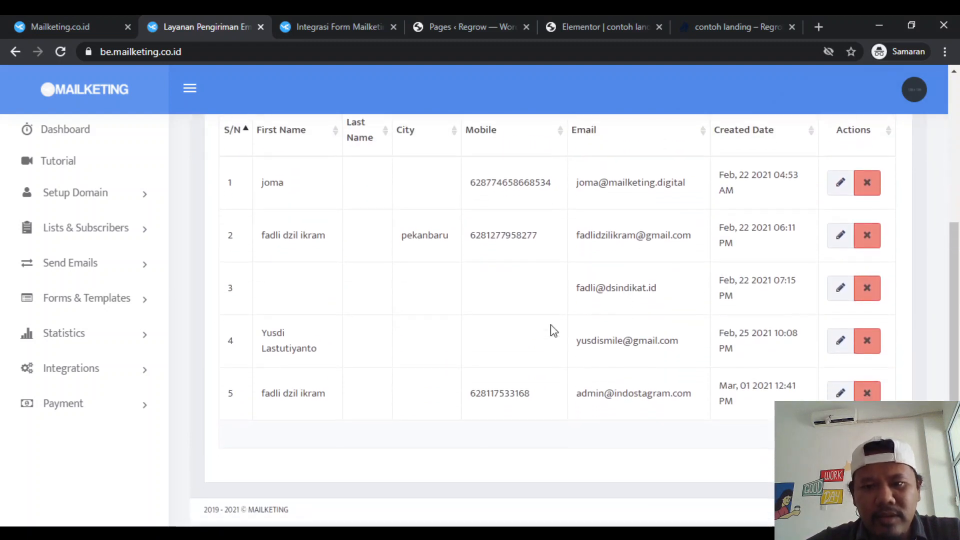
double_click(513, 396)
triple_click(644, 395)
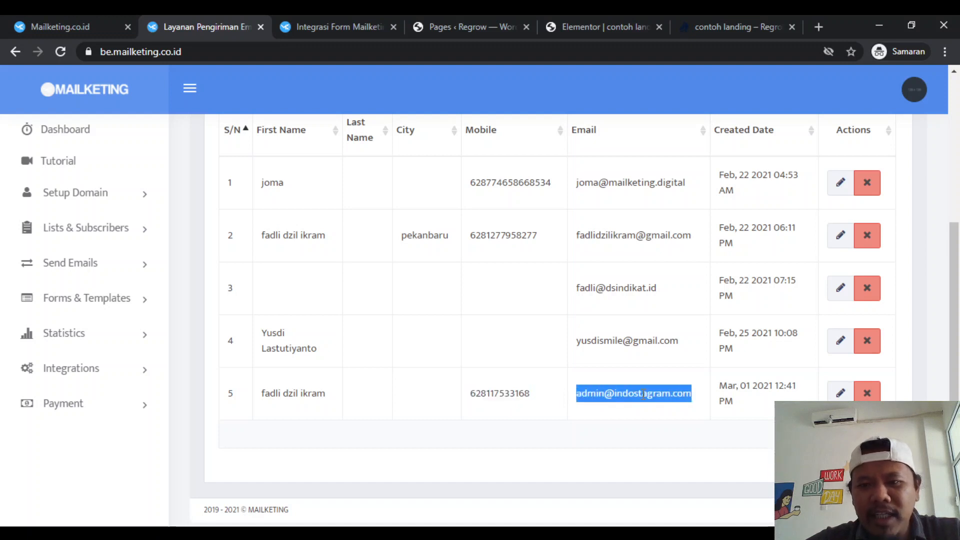
triple_click(781, 390)
scroll(776, 388, "up", 1)
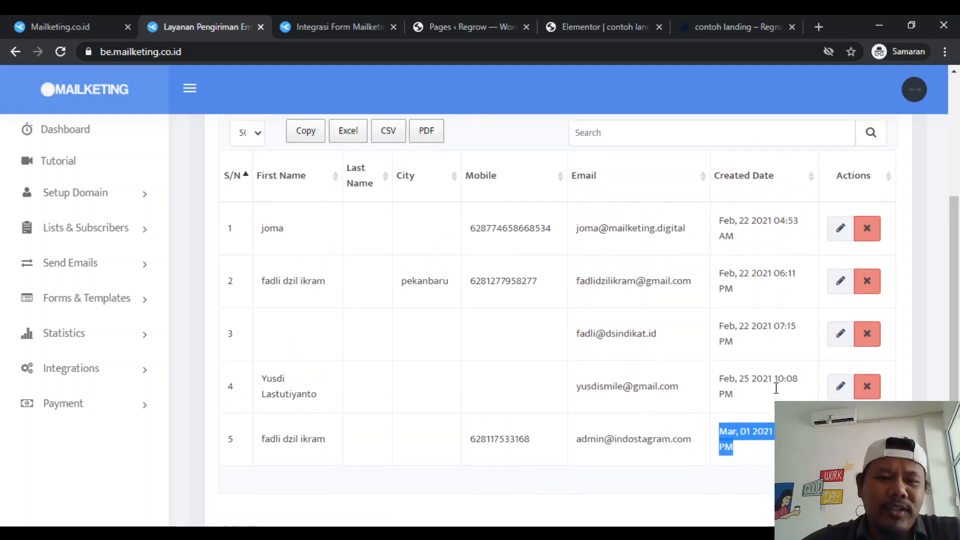
scroll(776, 388, "up", 1)
scroll(675, 338, "down", 3)
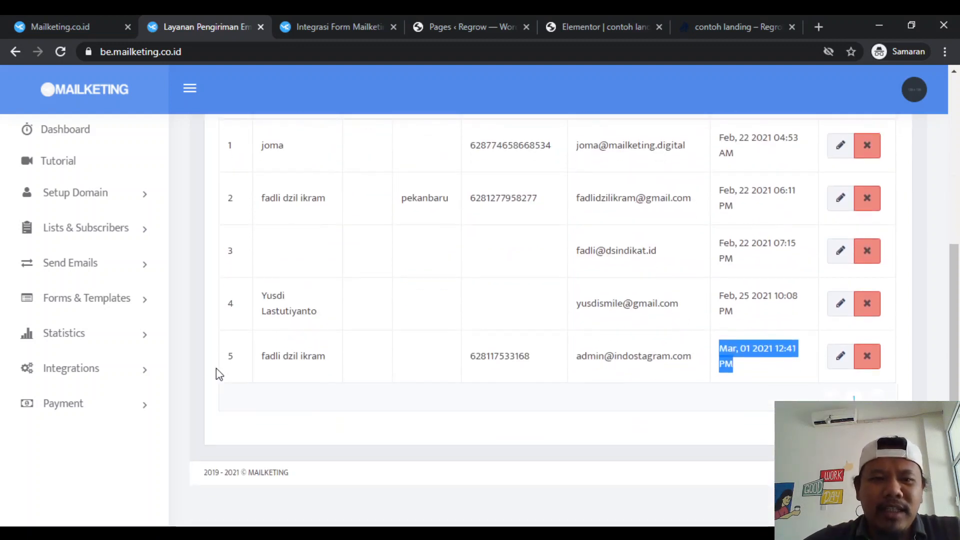
- Open the setup form for a new autoresponder in Mailketing and review its name, subscriber list and recipient options
left_click(100, 270)
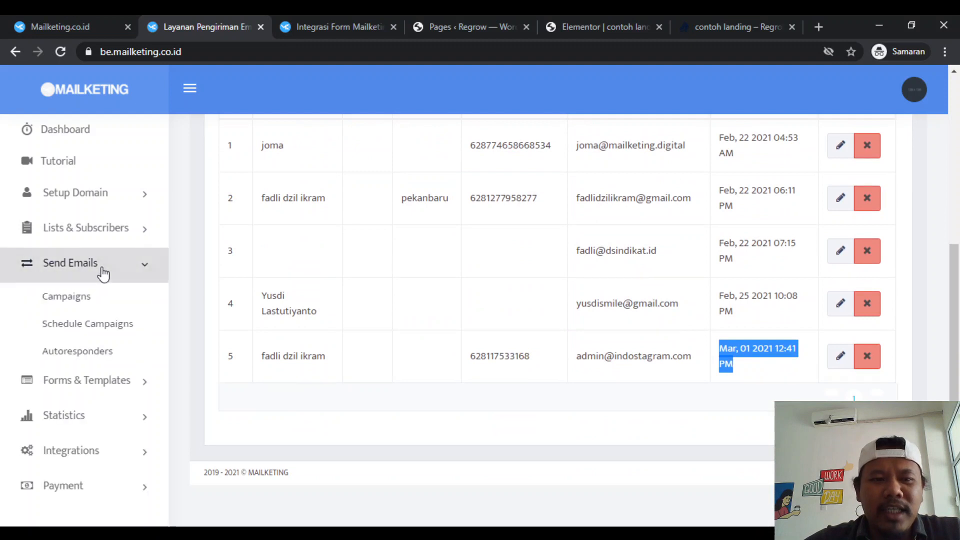
left_click(91, 358)
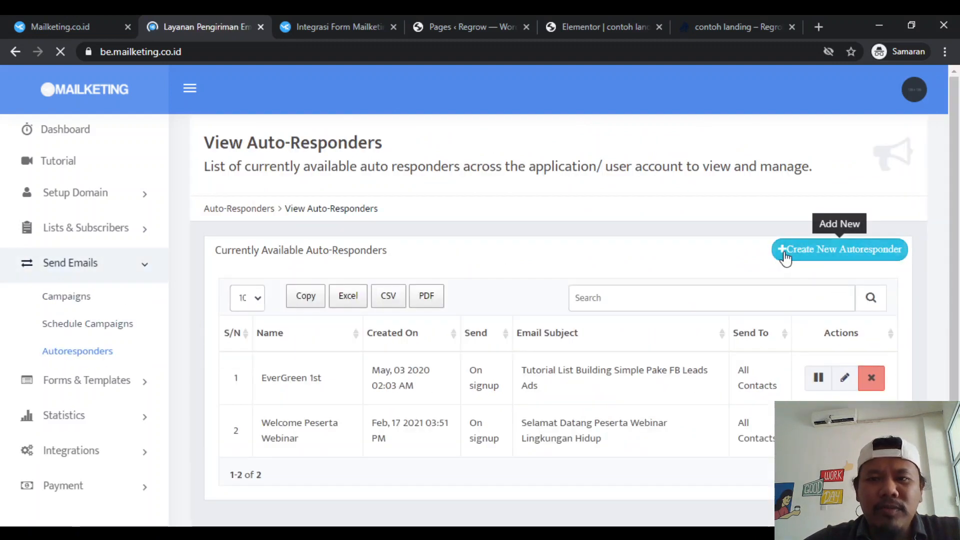
left_click(785, 257)
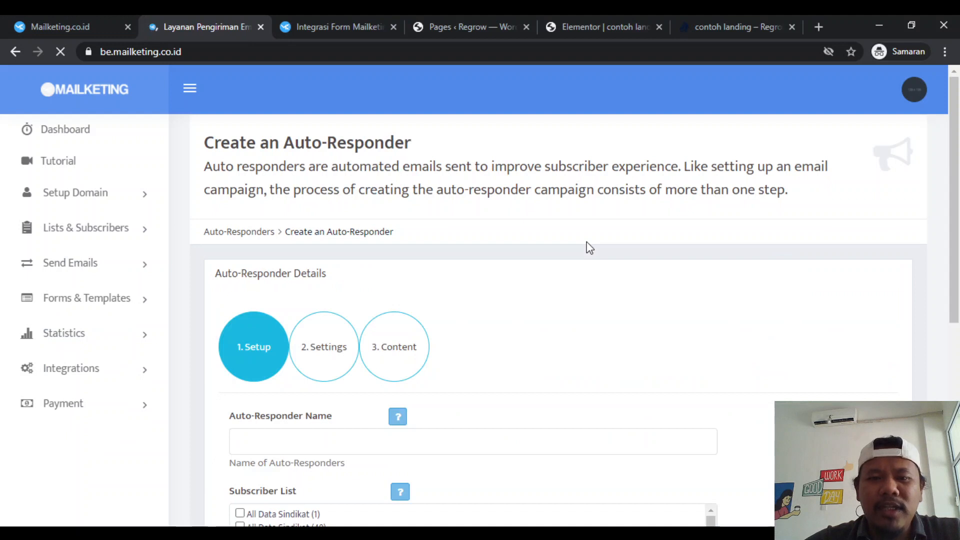
scroll(589, 247, "down", 6)
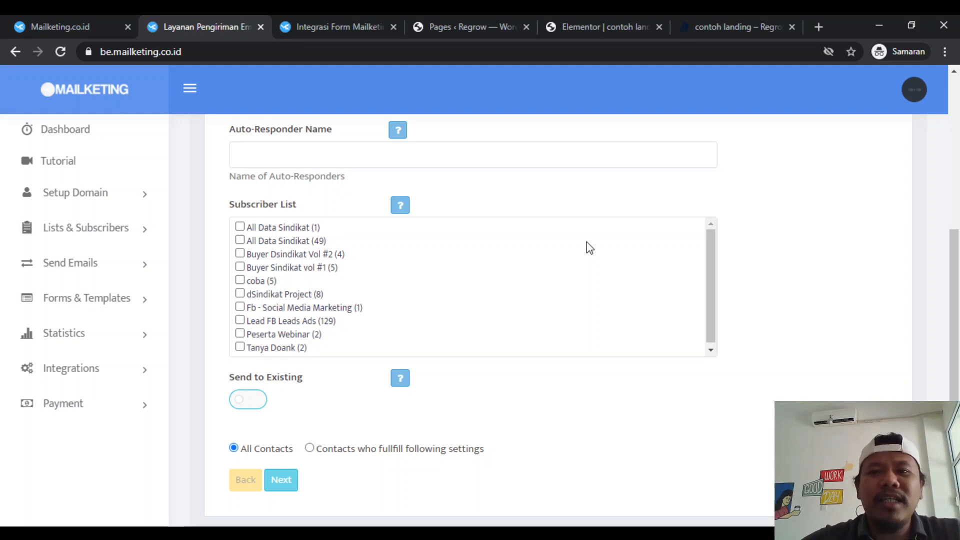
left_click(761, 15)
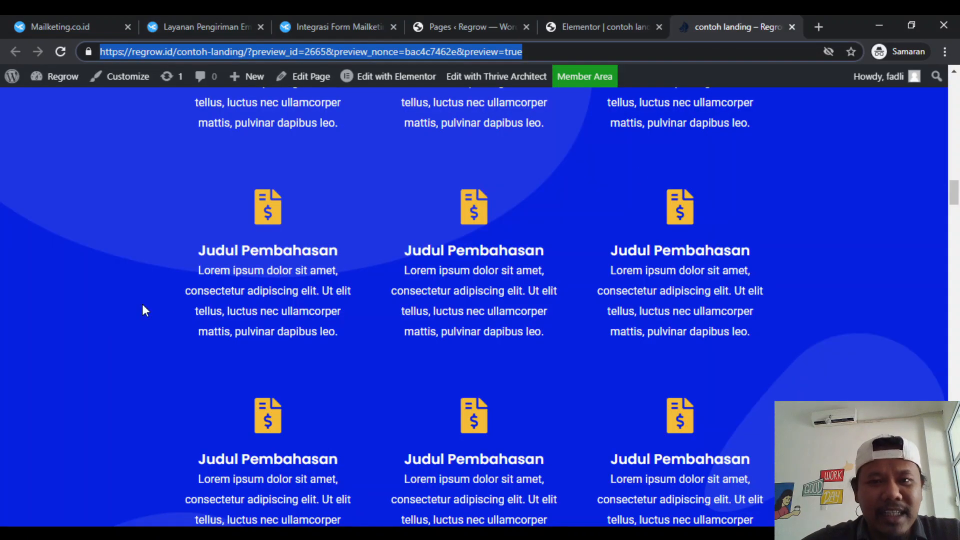
scroll(447, 274, "up", 15)
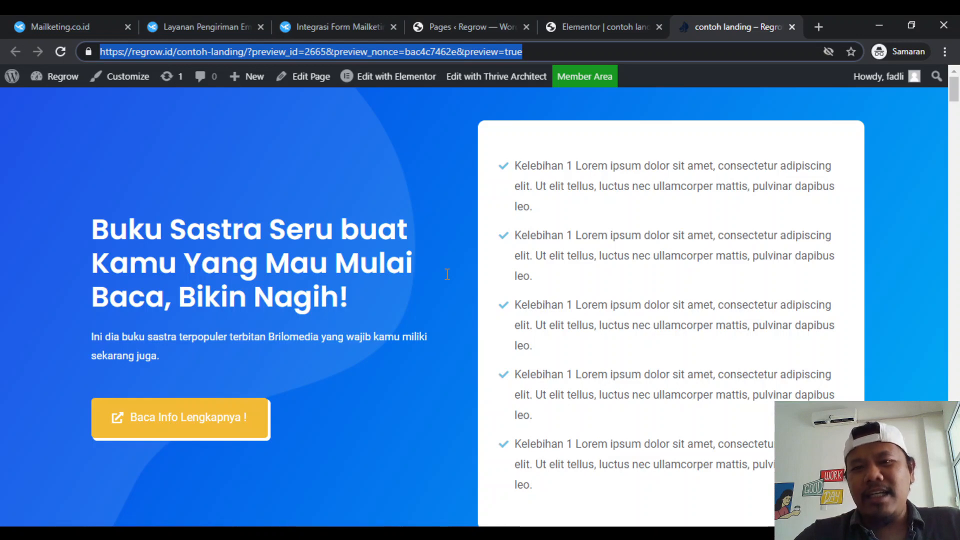
scroll(448, 274, "down", 7)
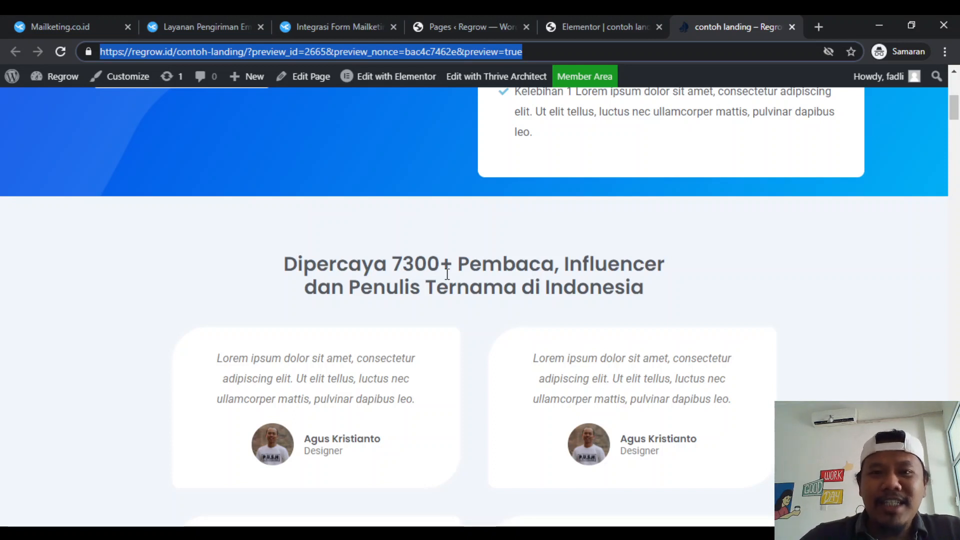
scroll(448, 274, "down", 3)
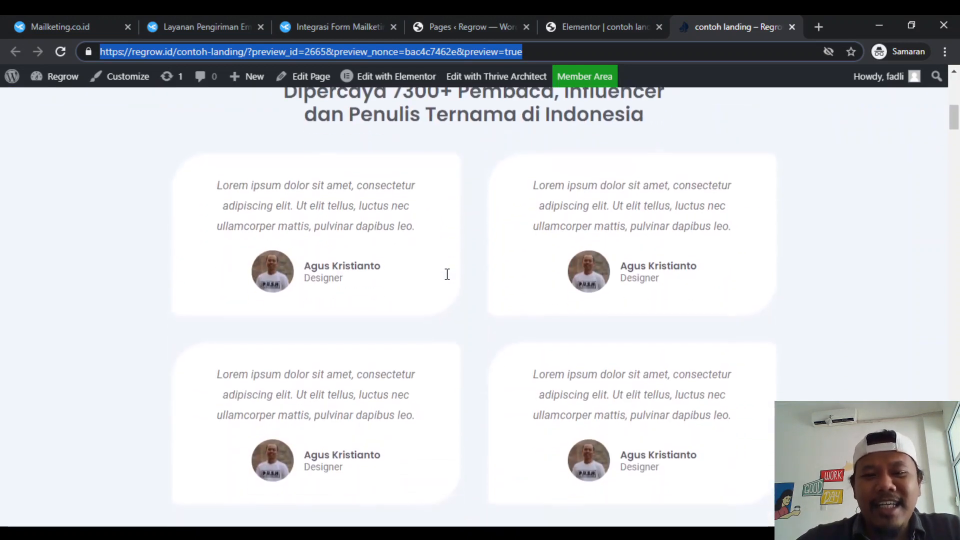
scroll(447, 274, "up", 10)
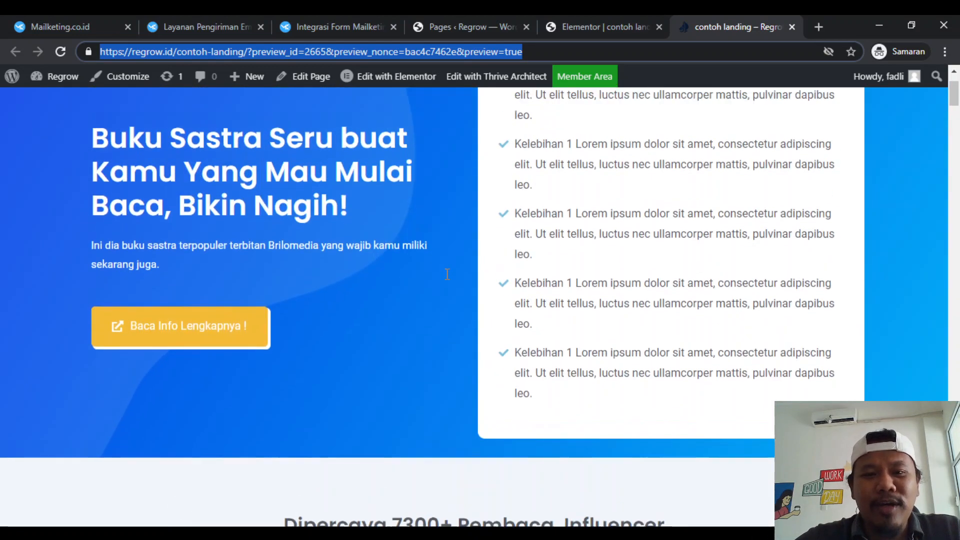
scroll(448, 274, "down", 7)
scroll(447, 274, "up", 6)
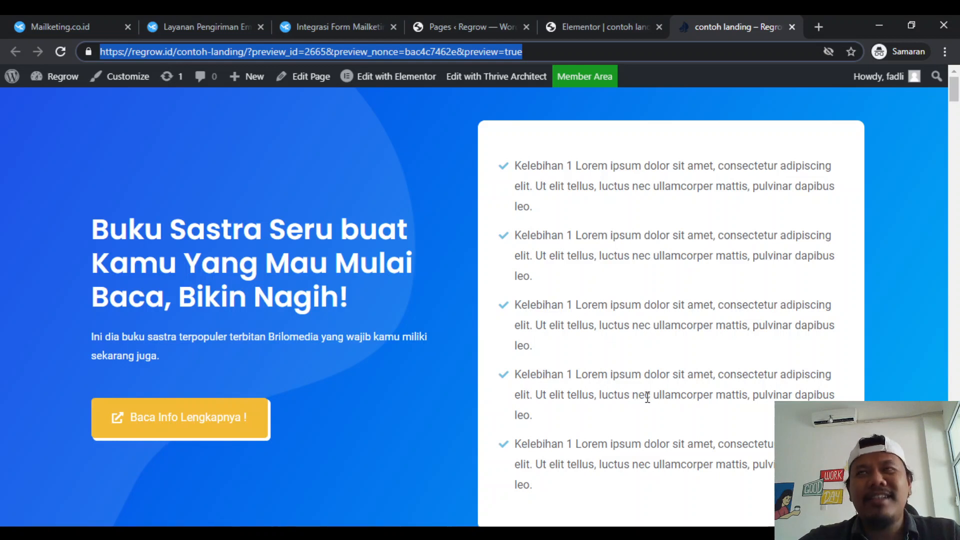
key("alt+Tab")
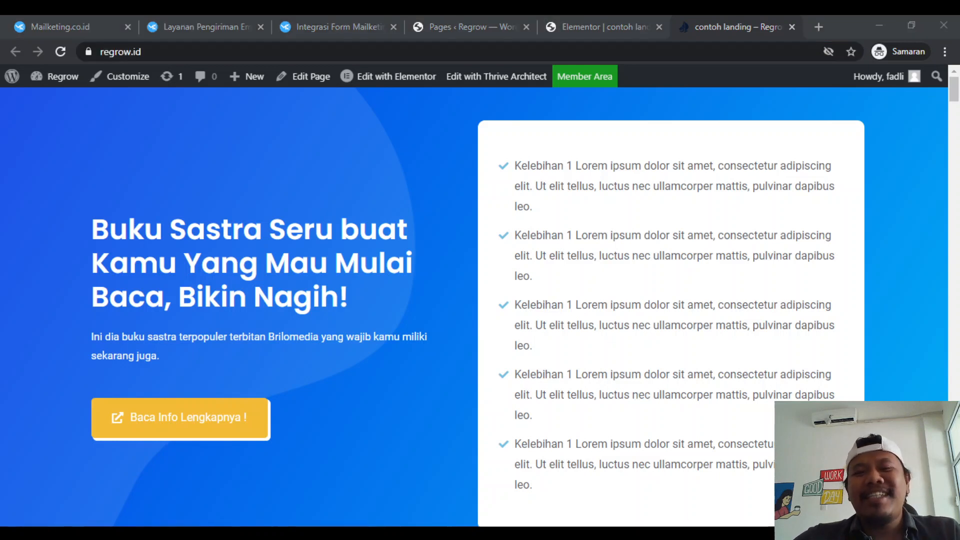